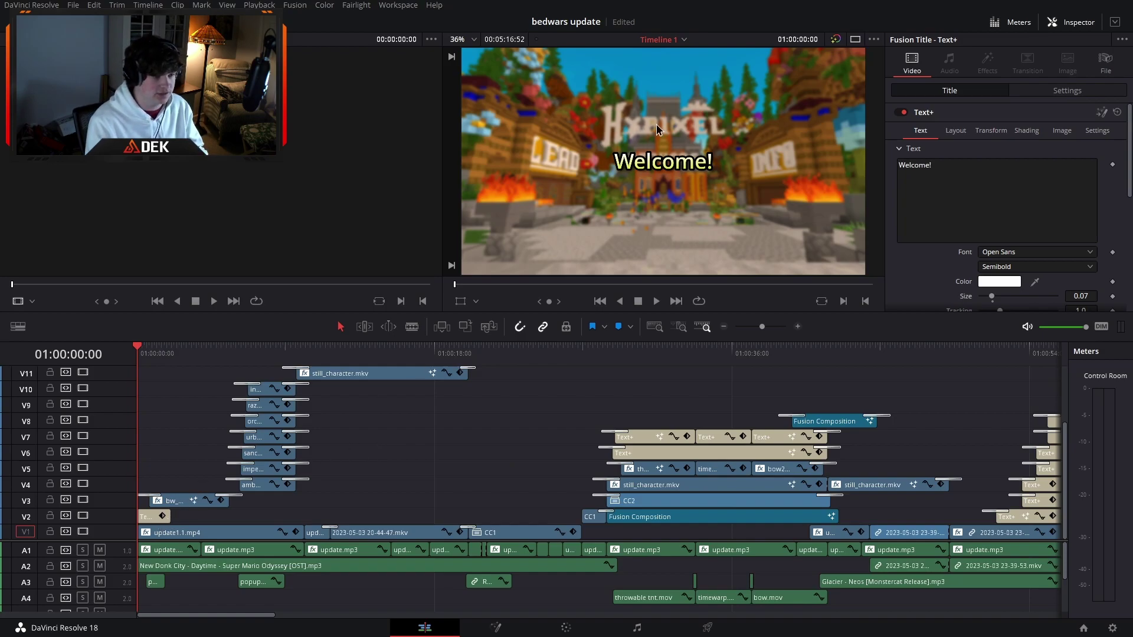
Step: Play the opening of the timeline from the Bed Wars banner at 01:00:02:04 through the appearance of the map images
{"action": "left_click", "coordinate": [798, 326]}
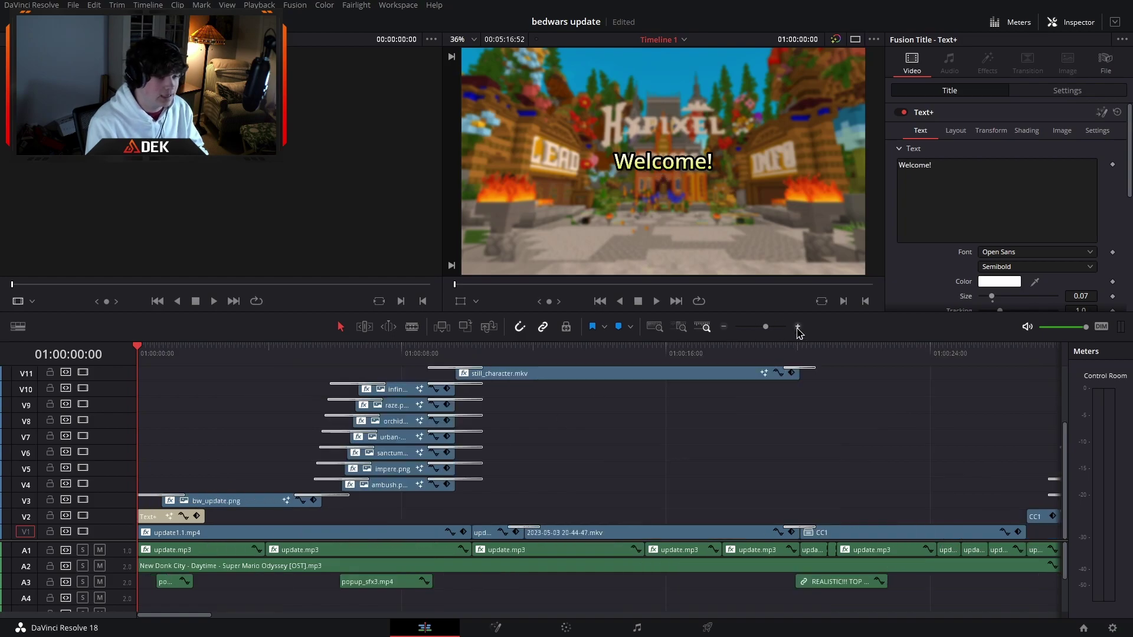
{"action": "left_click", "coordinate": [207, 354]}
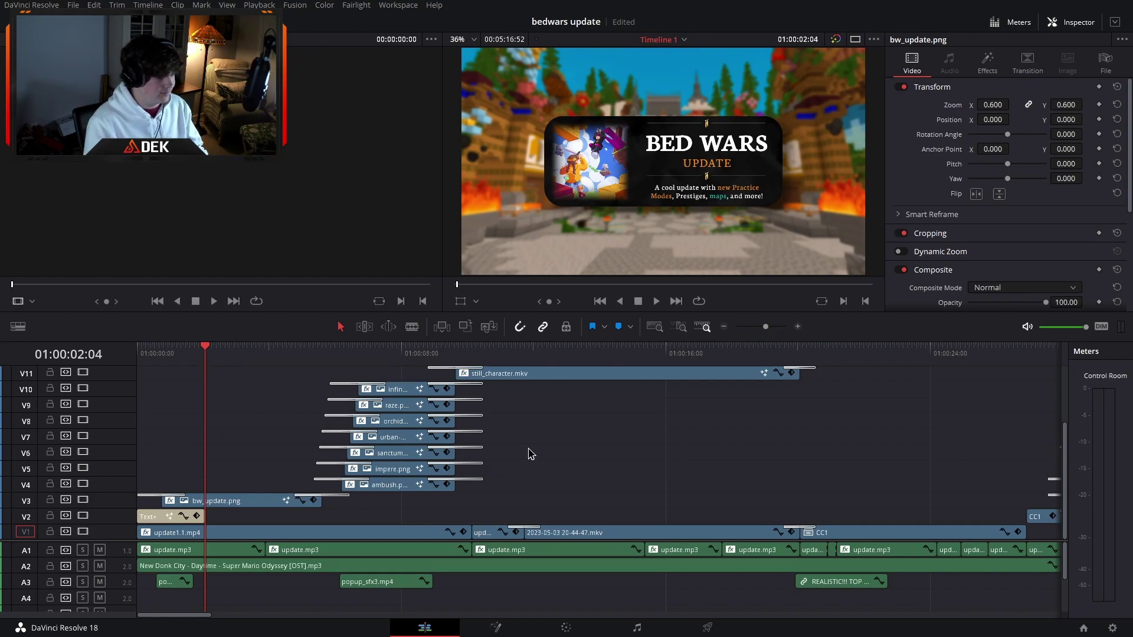
{"action": "left_click", "coordinate": [793, 328]}
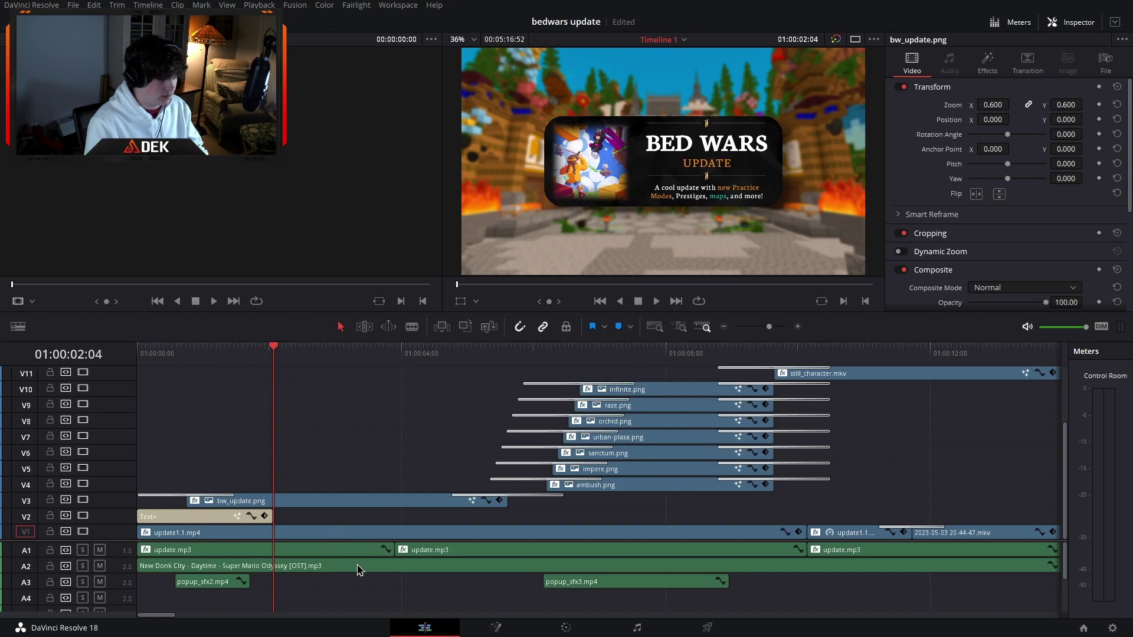
{"action": "key", "text": "space"}
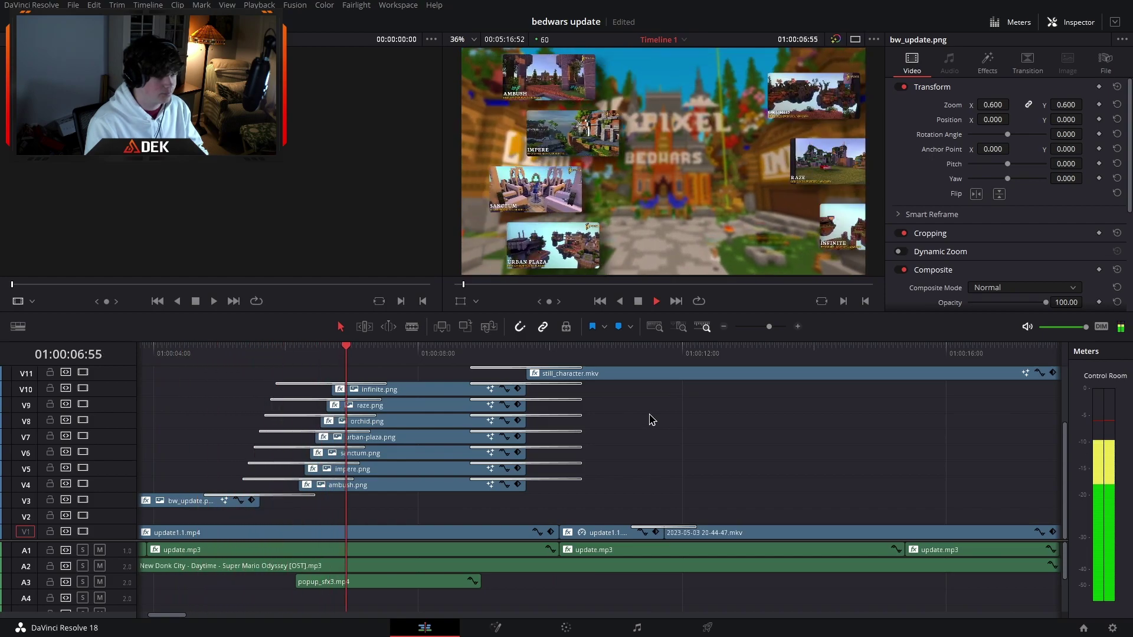
{"action": "key", "text": "space"}
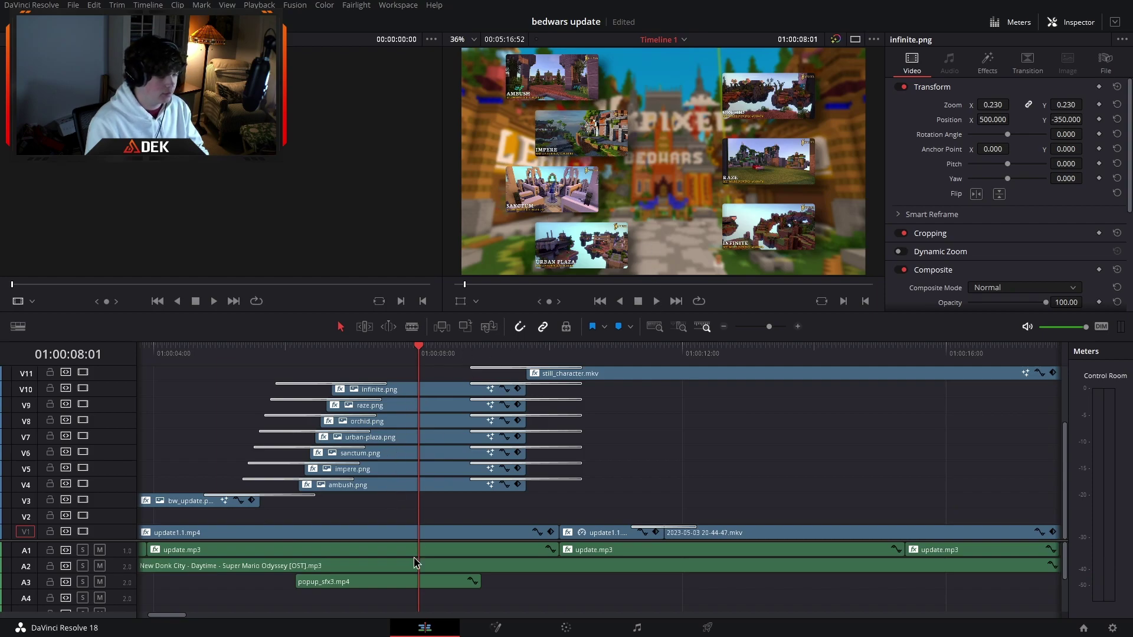
Step: Examine the popup_sfx3.mp4 sound effect and the video and audio tracks surrounding the map image clips
{"action": "left_click", "coordinate": [323, 583]}
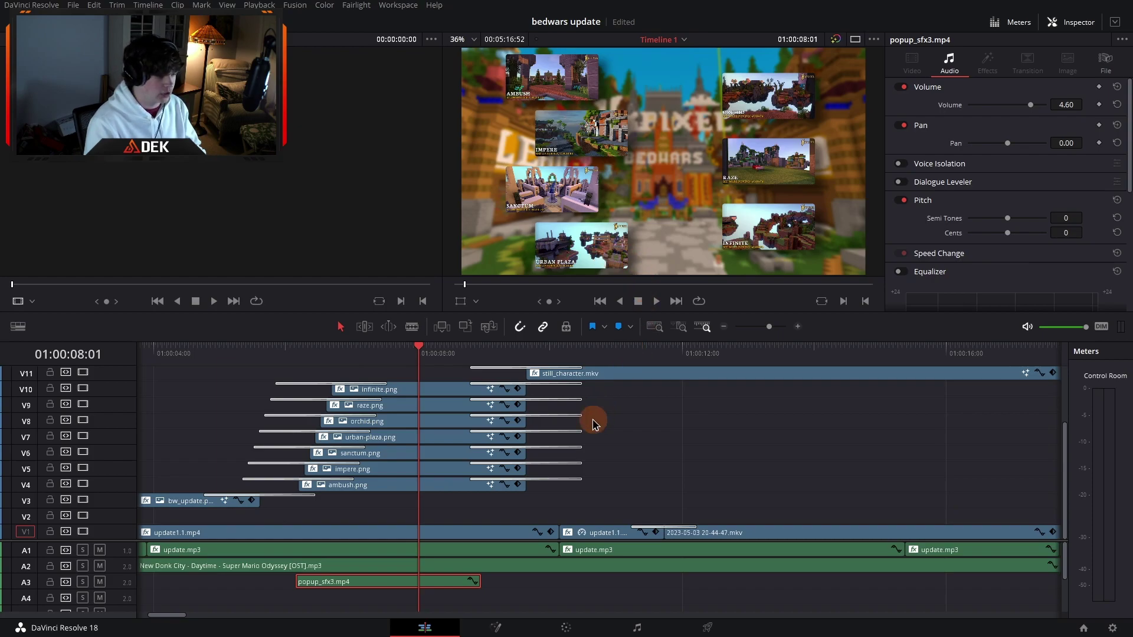
{"action": "scroll", "coordinate": [595, 419], "scroll_direction": "left", "scroll_amount": 2}
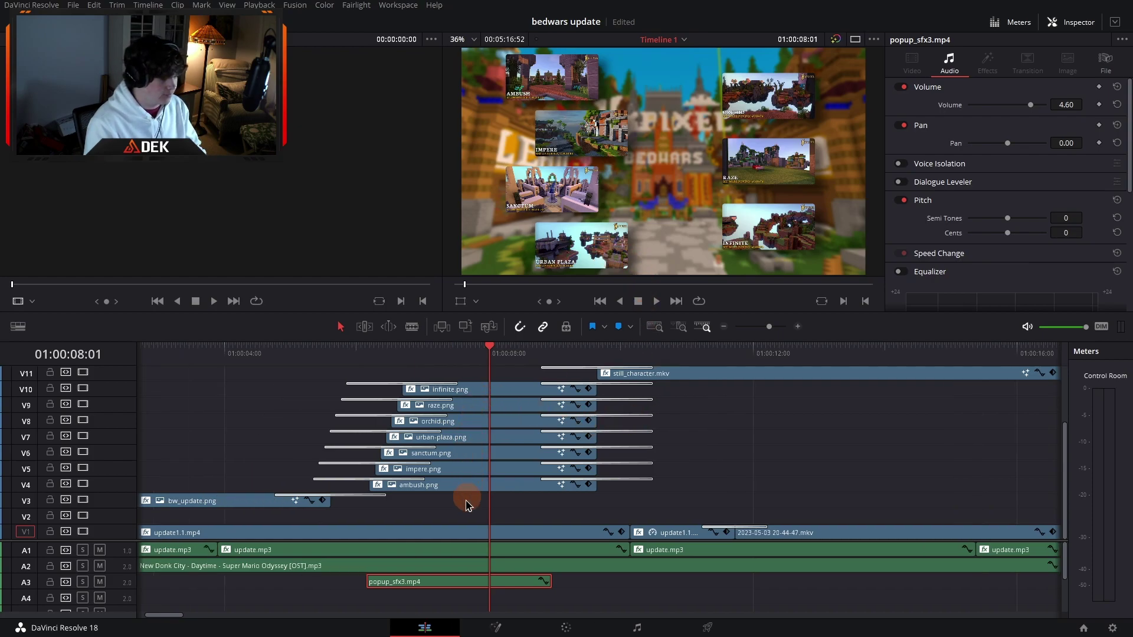
{"action": "scroll", "coordinate": [413, 534], "scroll_direction": "left", "scroll_amount": 4}
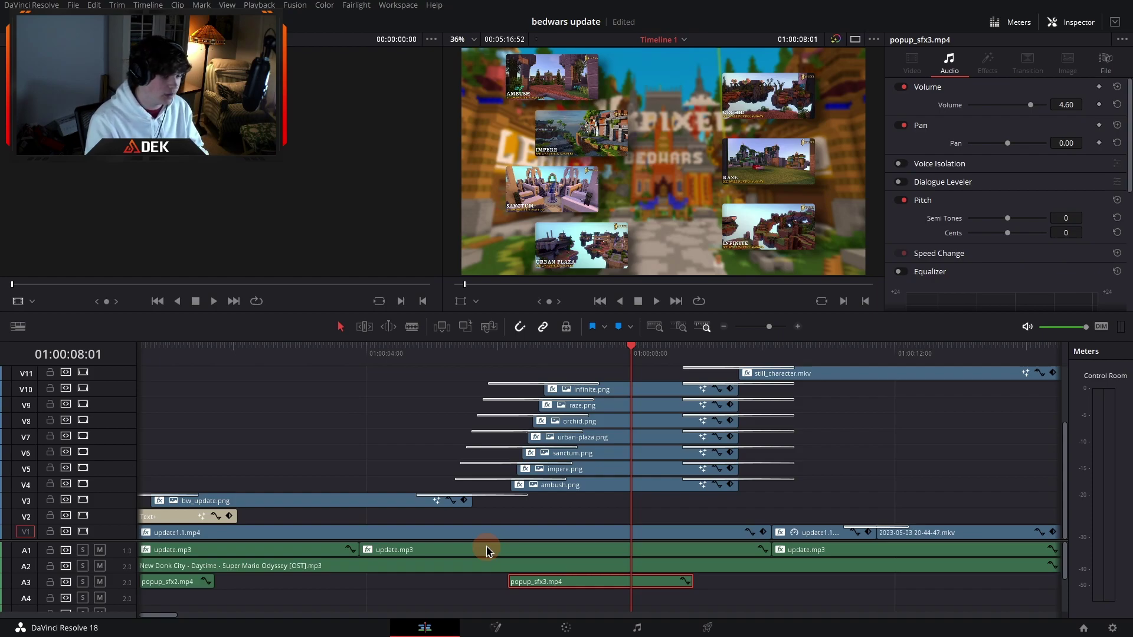
{"action": "scroll", "coordinate": [486, 550], "scroll_direction": "up", "scroll_amount": 4}
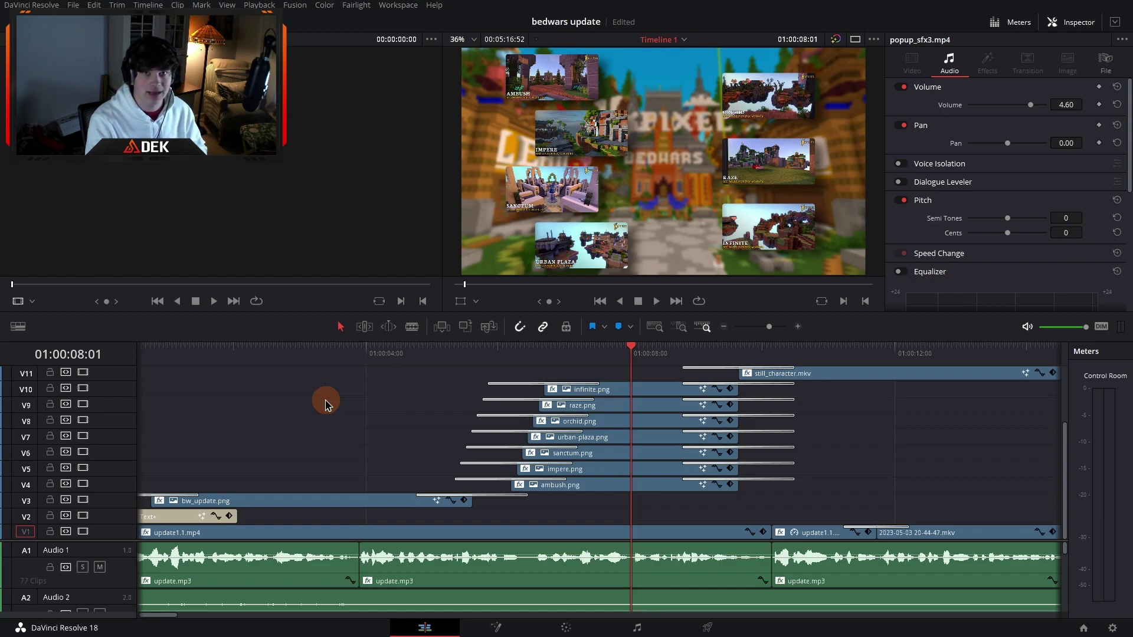
{"action": "scroll", "coordinate": [466, 587], "scroll_direction": "down", "scroll_amount": 3}
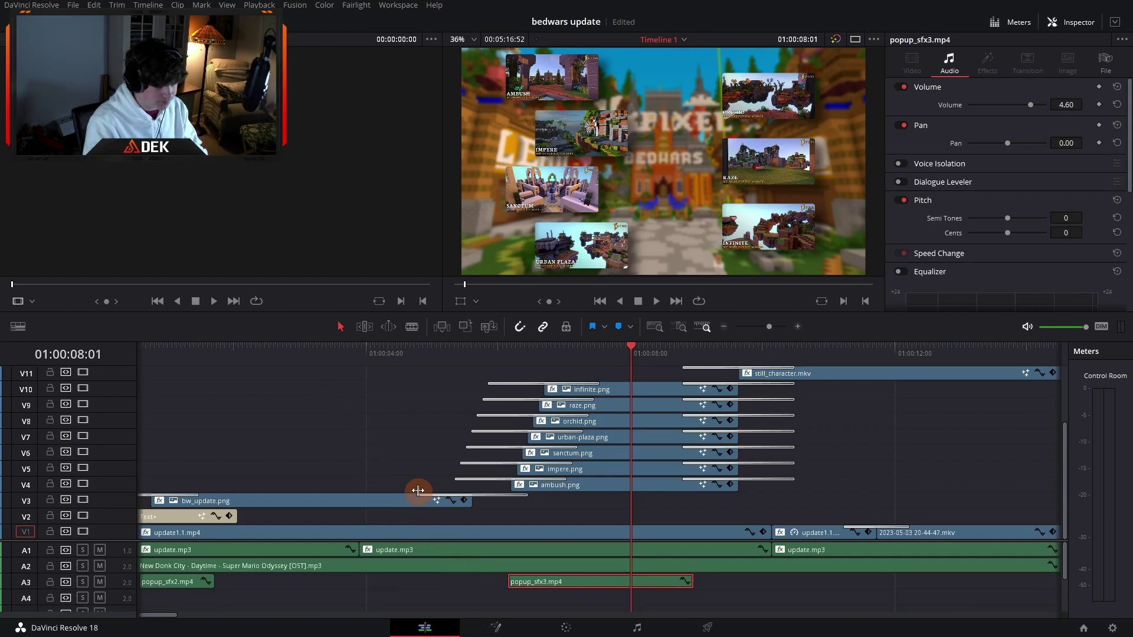
{"action": "scroll", "coordinate": [403, 462], "scroll_direction": "right", "scroll_amount": 4}
{"action": "scroll", "coordinate": [628, 472], "scroll_direction": "up", "scroll_amount": 3}
{"action": "scroll", "coordinate": [627, 473], "scroll_direction": "right", "scroll_amount": 4}
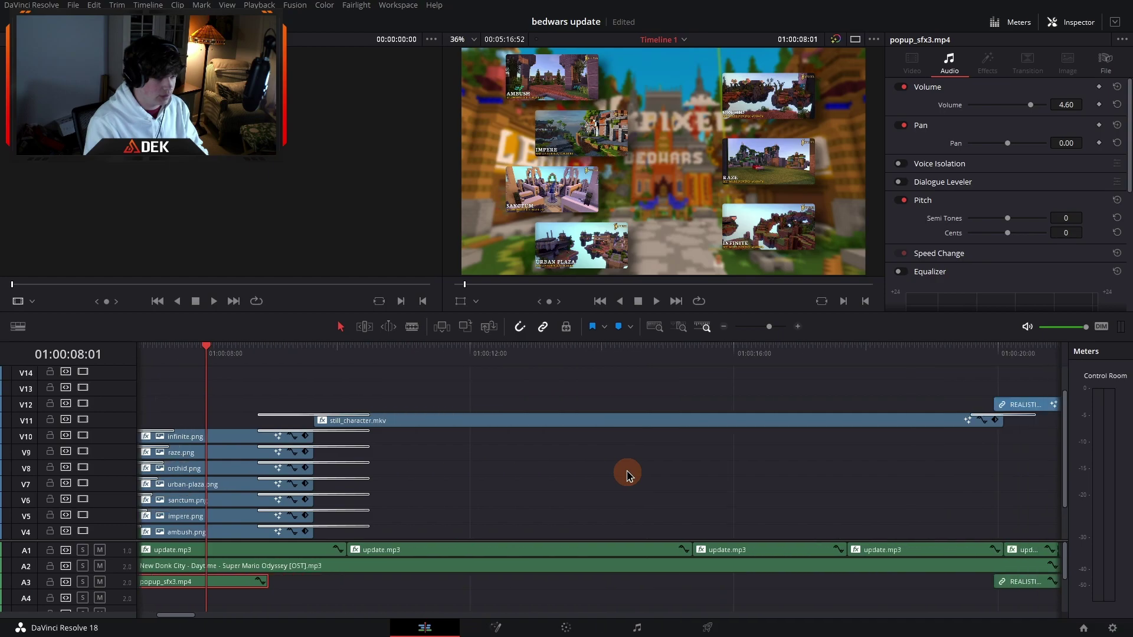
{"action": "scroll", "coordinate": [442, 444], "scroll_direction": "left", "scroll_amount": 3}
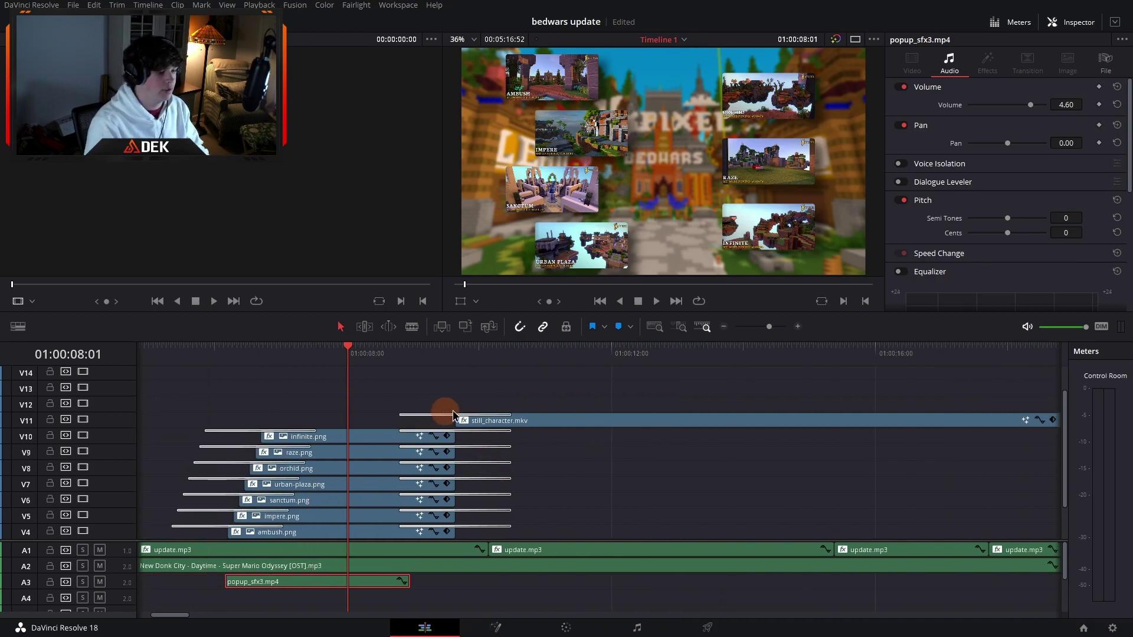
Step: Play the transition from the map images to the character shot and inspect the still_character.mkv clip
{"action": "key", "text": "space"}
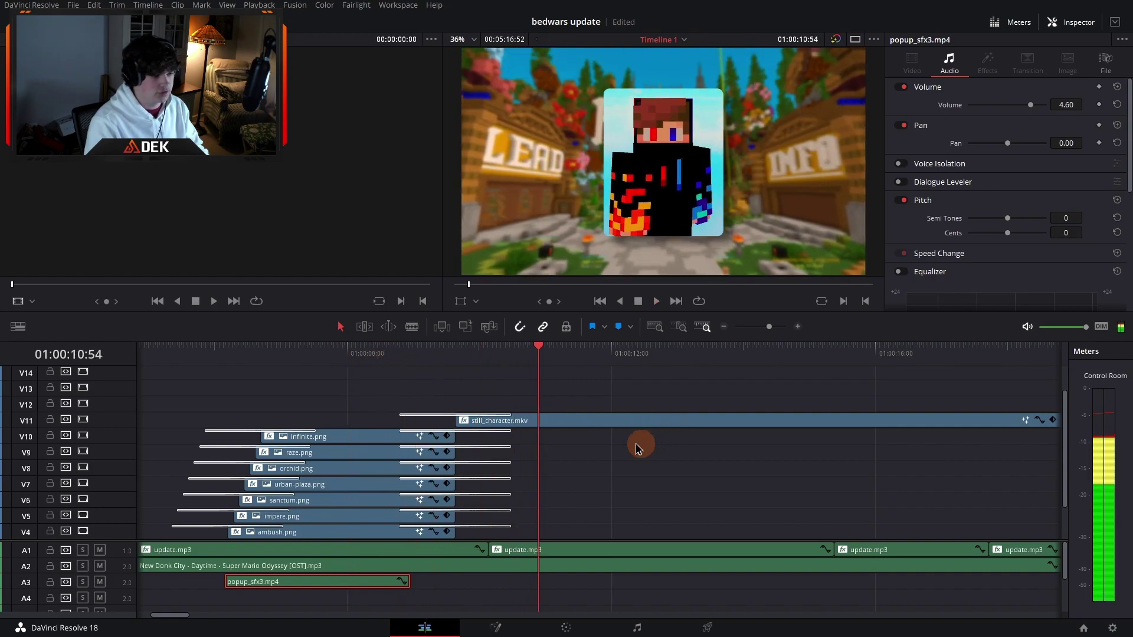
{"action": "key", "text": "space"}
{"action": "scroll", "coordinate": [506, 468], "scroll_direction": "right", "scroll_amount": 4}
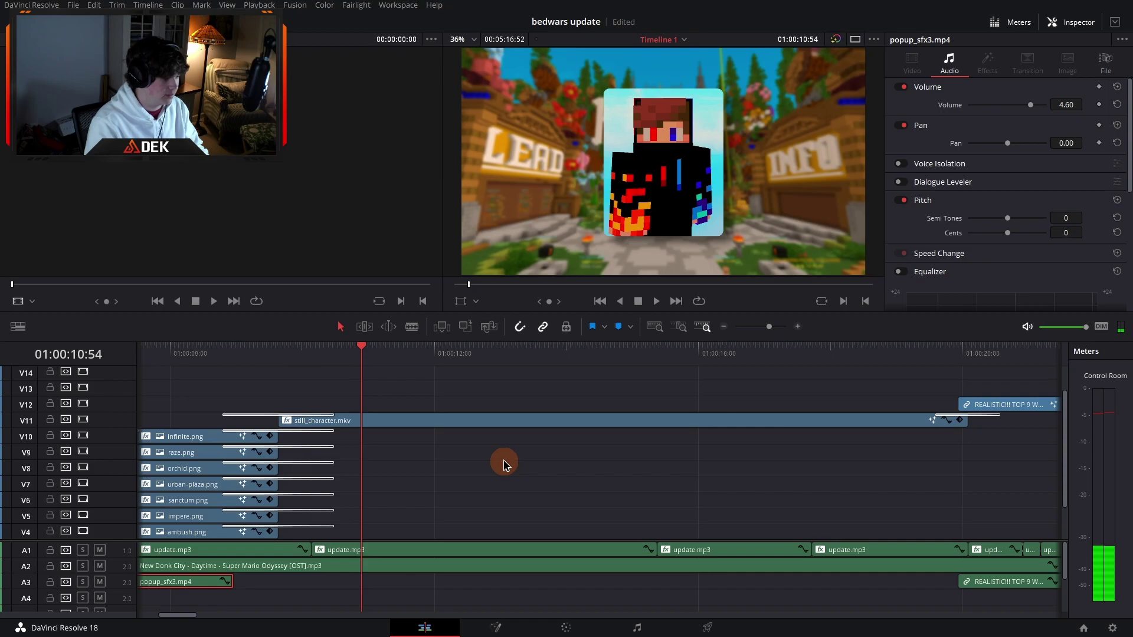
{"action": "scroll", "coordinate": [531, 481], "scroll_direction": "left", "scroll_amount": 5}
{"action": "scroll", "coordinate": [602, 498], "scroll_direction": "down", "scroll_amount": 2}
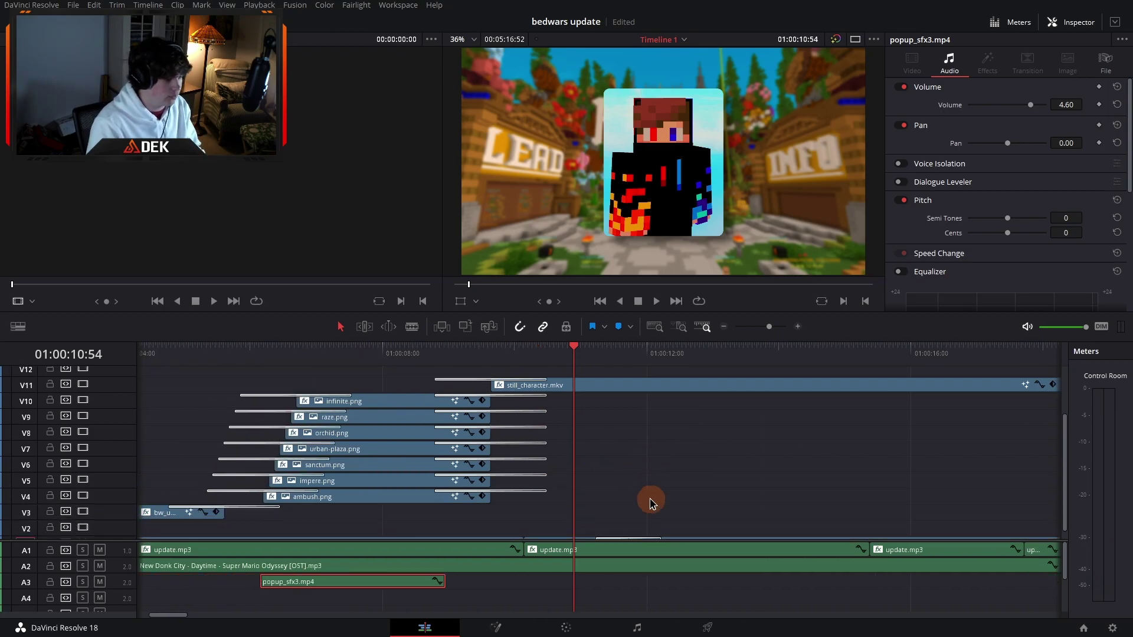
{"action": "scroll", "coordinate": [657, 506], "scroll_direction": "right", "scroll_amount": 5}
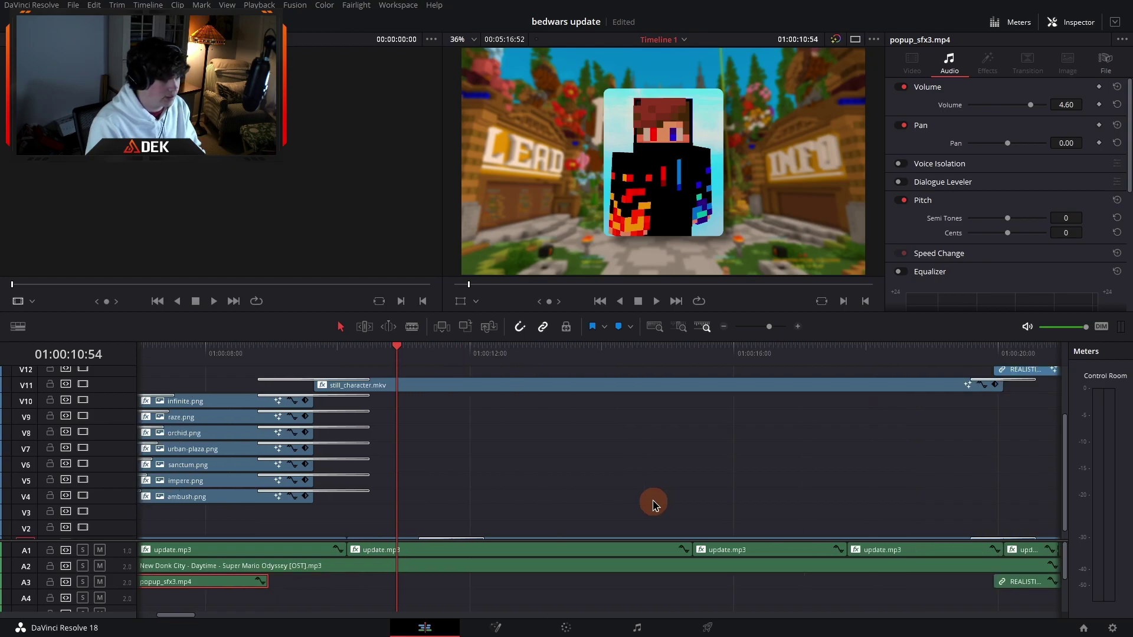
{"action": "left_click", "coordinate": [339, 386]}
{"action": "scroll", "coordinate": [435, 448], "scroll_direction": "left", "scroll_amount": 6}
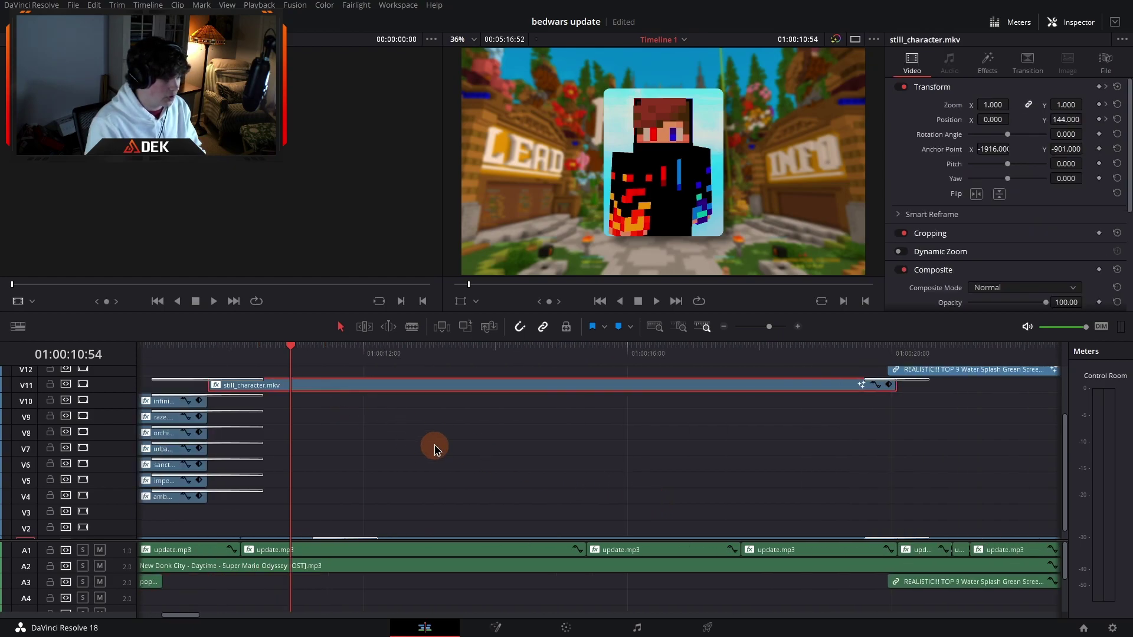
Step: Open the infinite.png clip at 01:00:08:01 in Fusion and inspect its Rectangle1 mask settings
{"action": "left_click", "coordinate": [418, 349]}
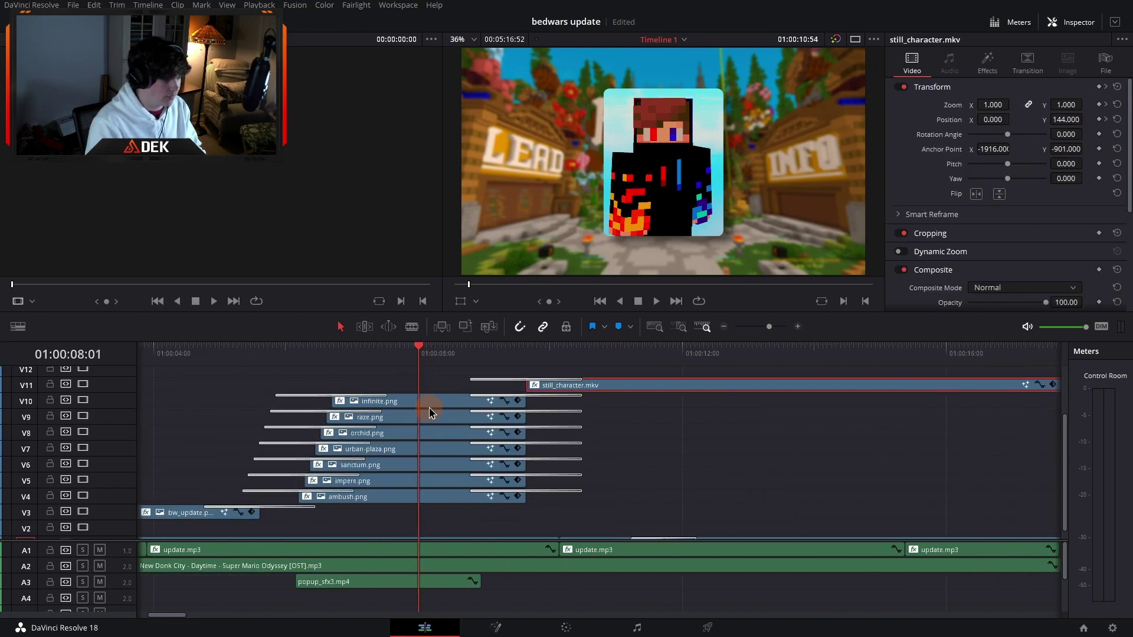
{"action": "left_click", "coordinate": [430, 403]}
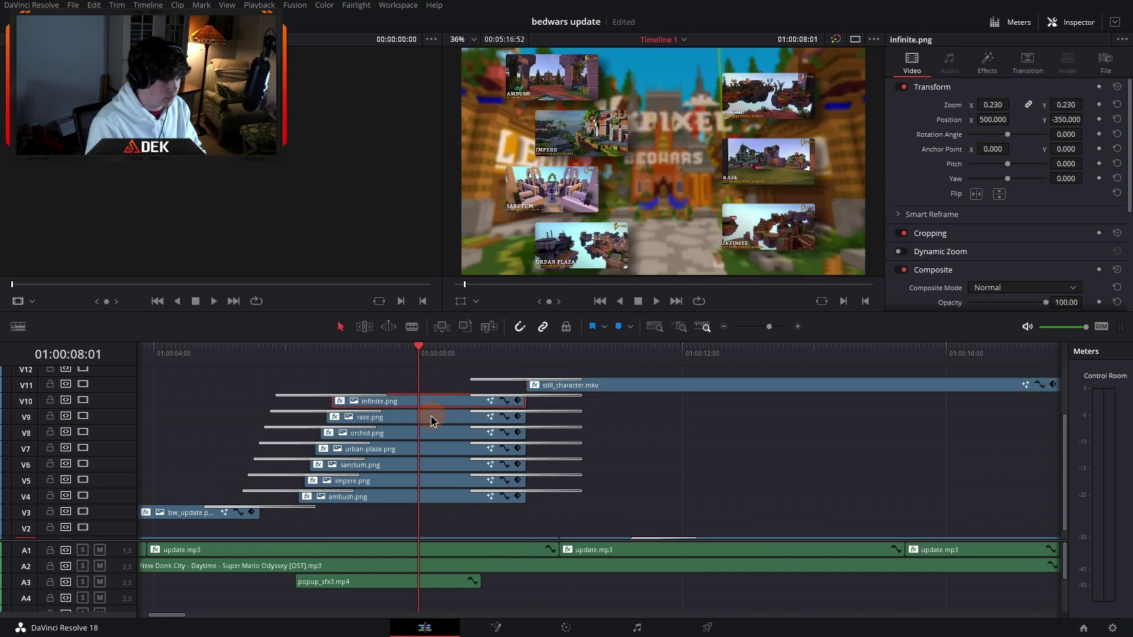
{"action": "left_click", "coordinate": [499, 629]}
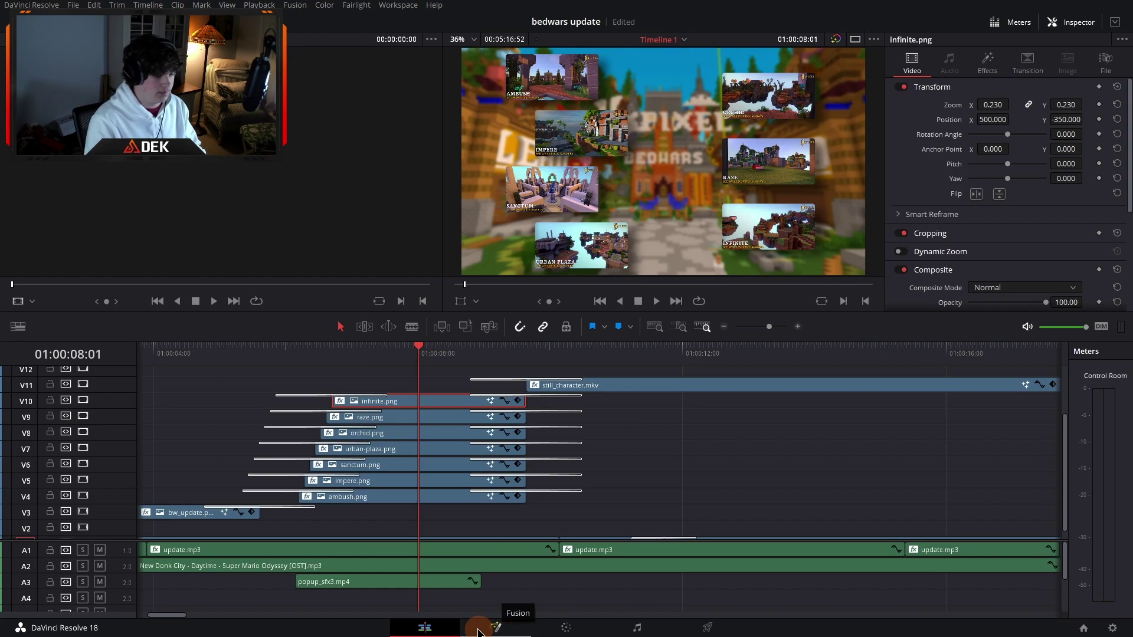
{"action": "left_click", "coordinate": [245, 417]}
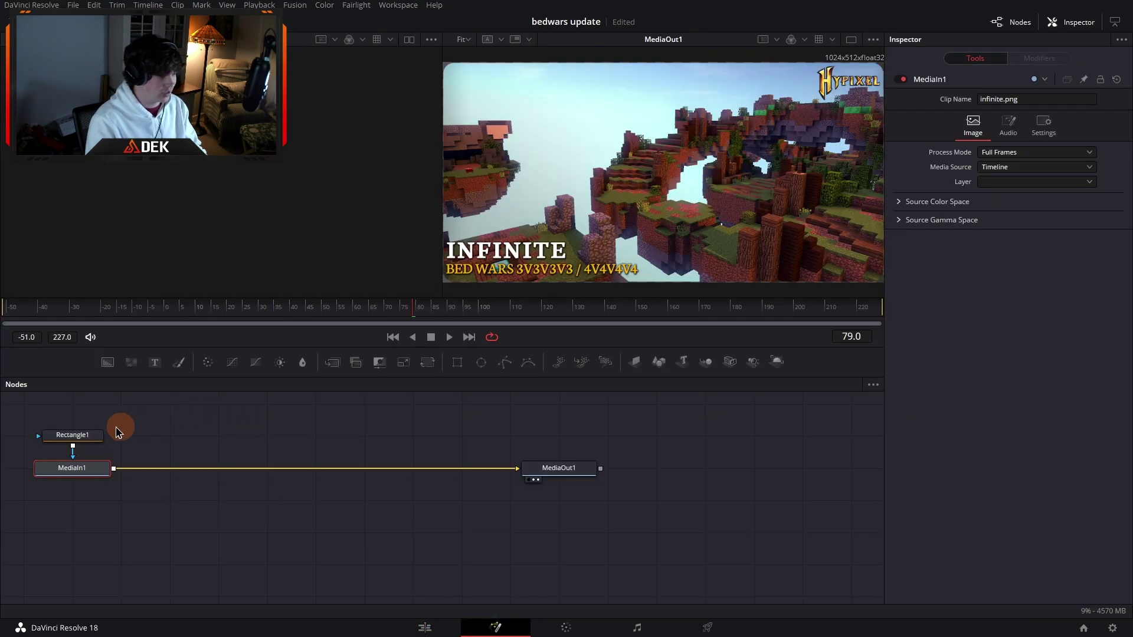
{"action": "left_click", "coordinate": [72, 434]}
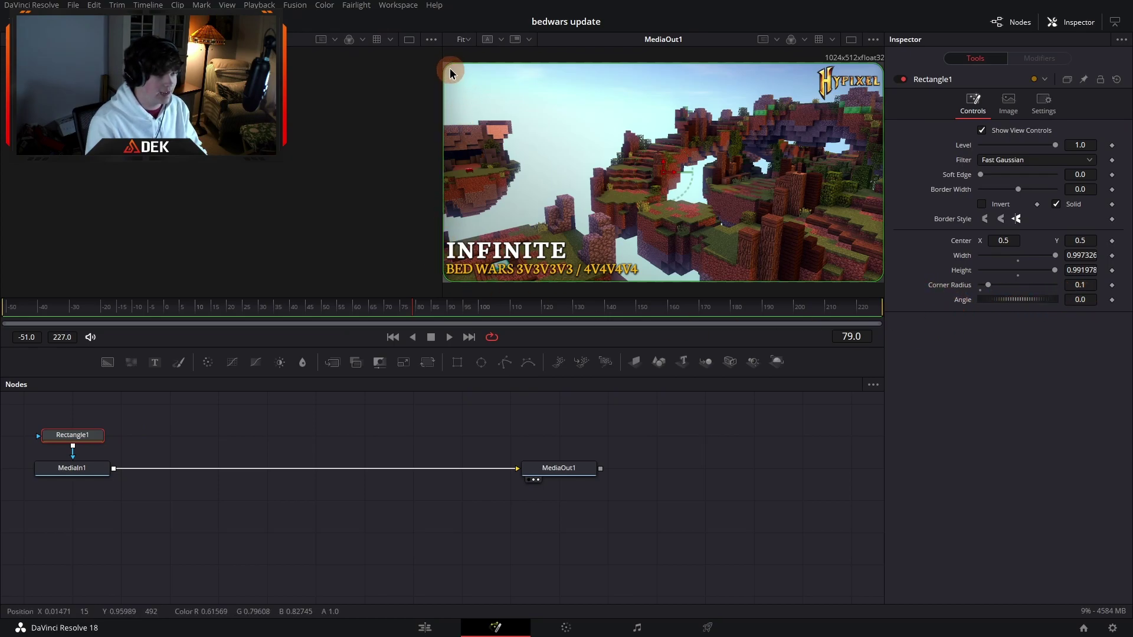
Step: Try shrinking the Rectangle1 mask to about 0.87 by 0.81, undo that, and try a corner radius of 0.0
{"action": "left_click_drag", "start_coordinate": [446, 65], "coordinate": [474, 85]}
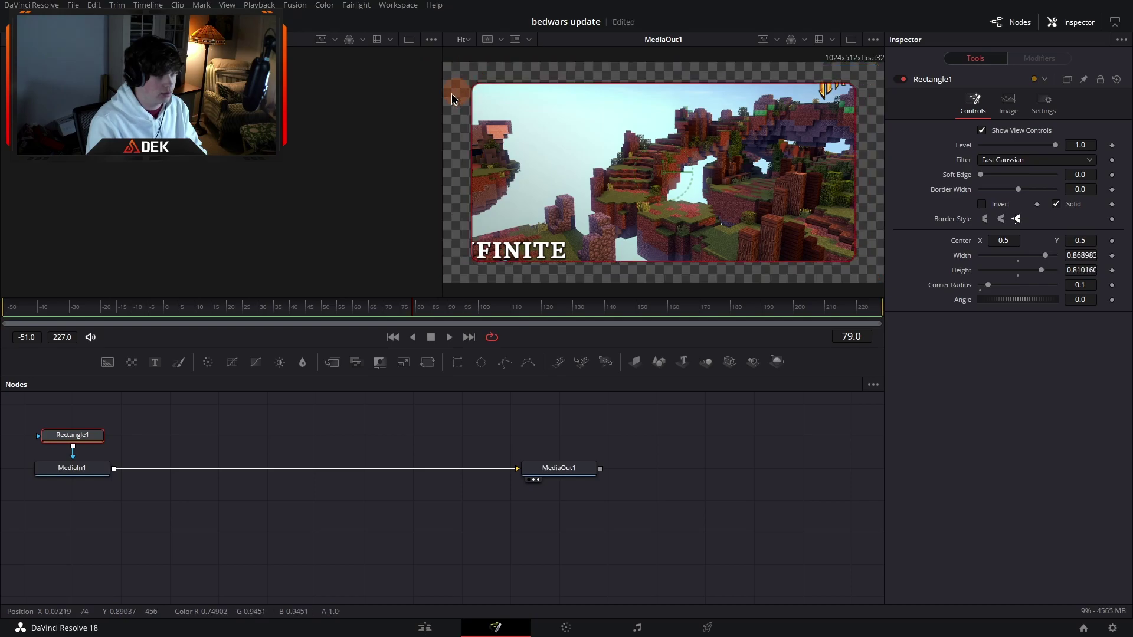
{"action": "key", "text": "ctrl+z"}
{"action": "left_click", "coordinate": [1088, 284]}
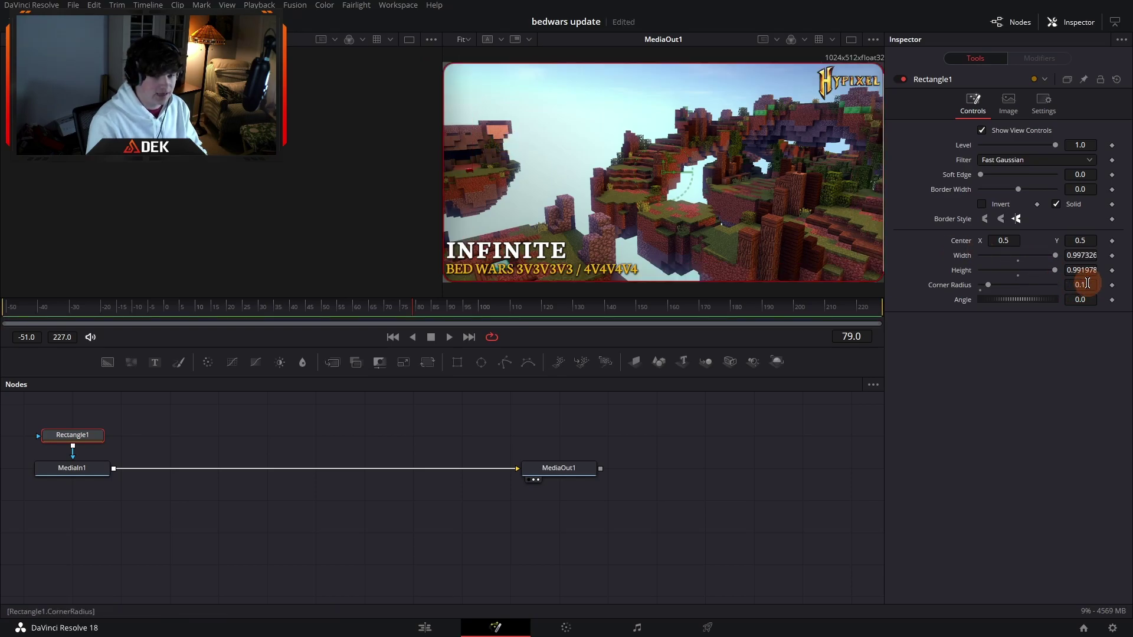
{"action": "key", "text": "Tab"}
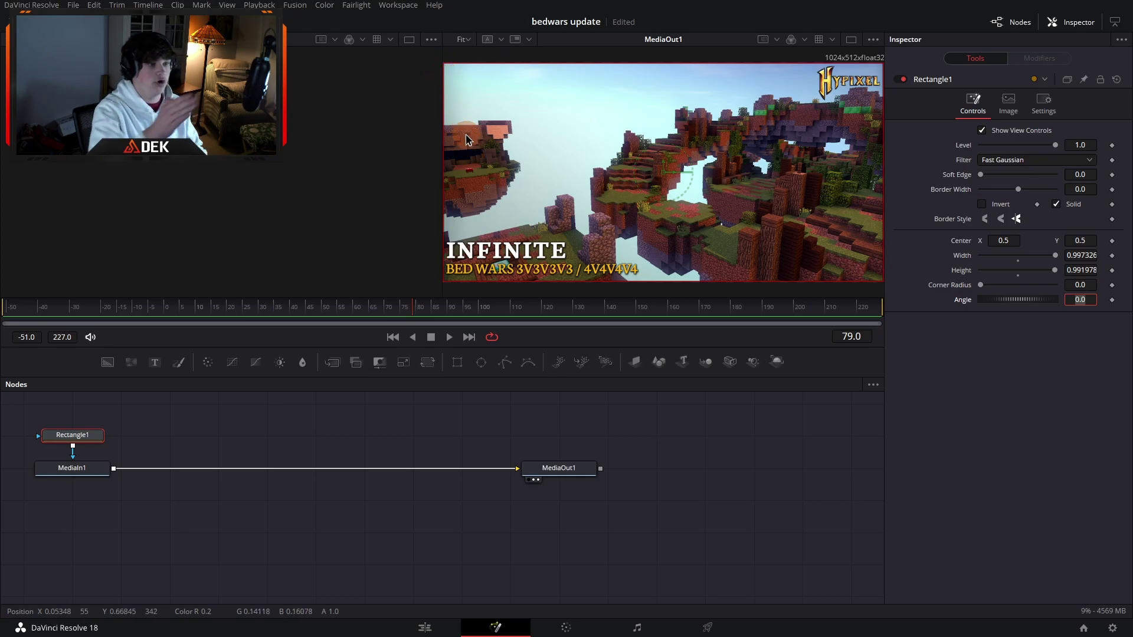
{"action": "left_click", "coordinate": [1007, 404]}
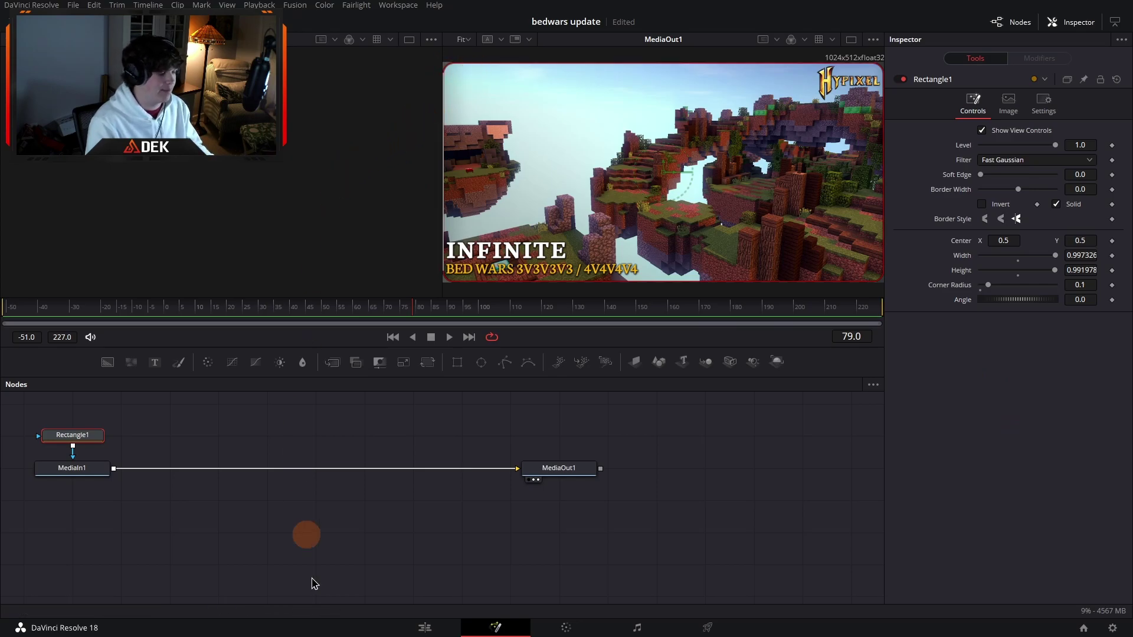
Step: Review the MediaIn1 and Rectangle1 nodes of the infinite.png composition and return to the editing timeline
{"action": "left_click", "coordinate": [425, 627]}
{"action": "left_click", "coordinate": [495, 627]}
{"action": "left_click", "coordinate": [66, 466]}
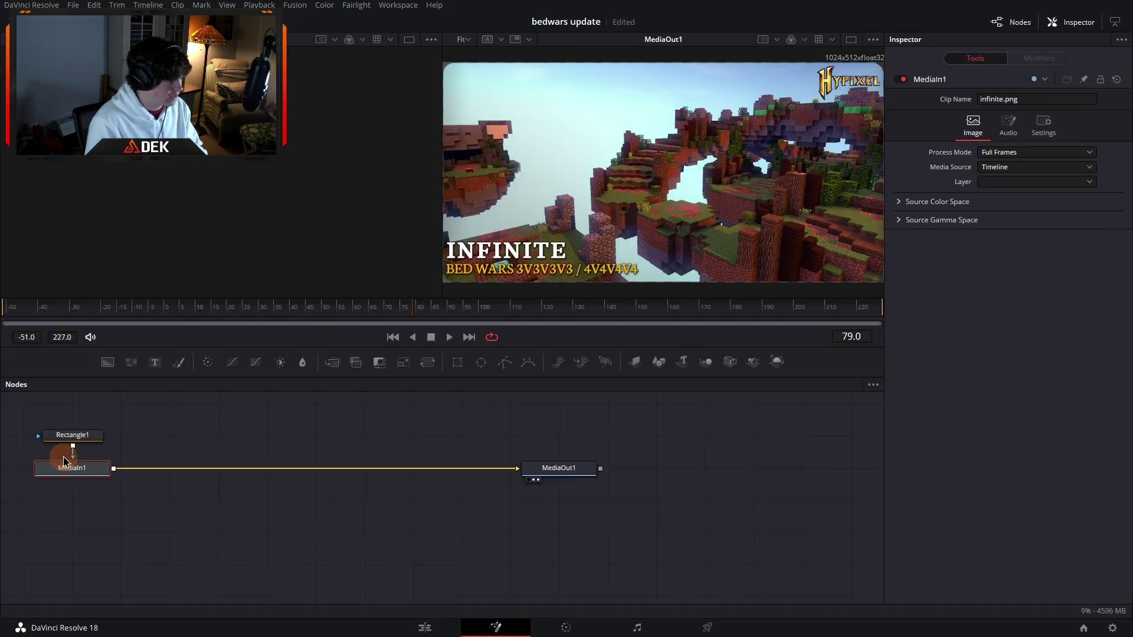
{"action": "left_click", "coordinate": [86, 434]}
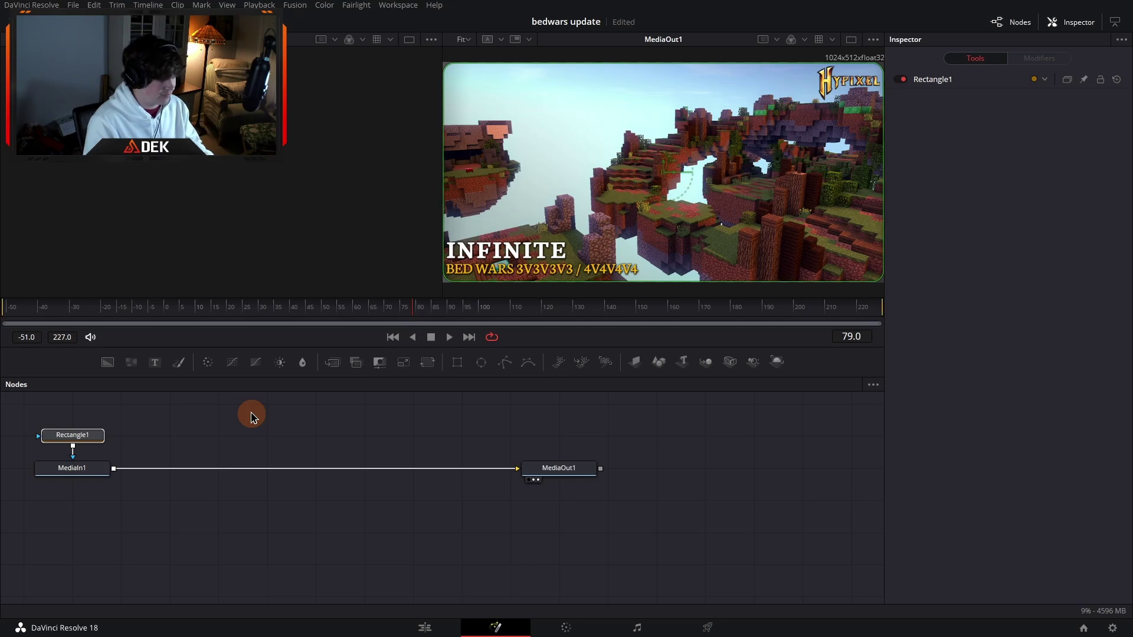
{"action": "left_click", "coordinate": [417, 627]}
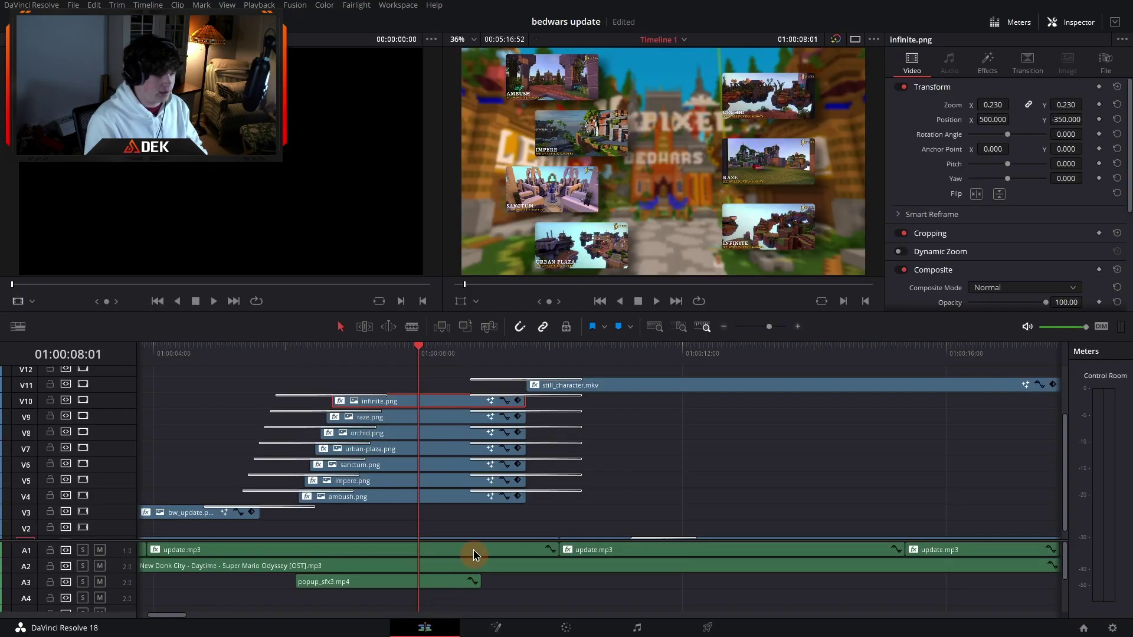
Step: Open the still_character.mkv clip at 01:00:10:46 in Fusion
{"action": "left_click", "coordinate": [665, 348]}
{"action": "scroll", "coordinate": [655, 360], "scroll_direction": "right", "scroll_amount": 4}
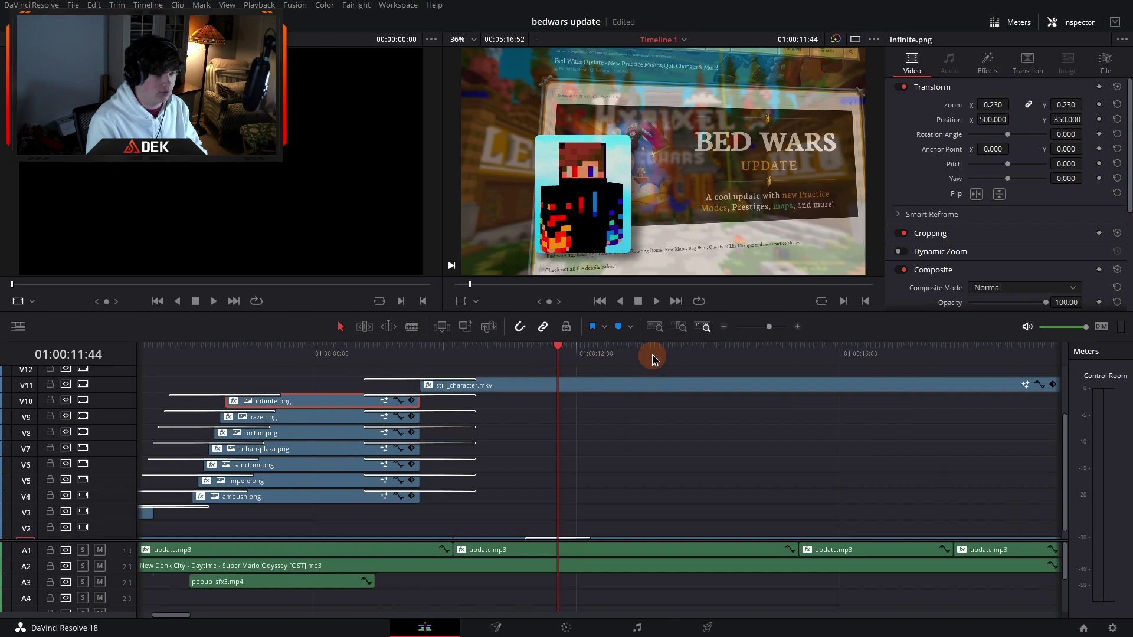
{"action": "left_click", "coordinate": [459, 352]}
{"action": "left_click", "coordinate": [478, 391]}
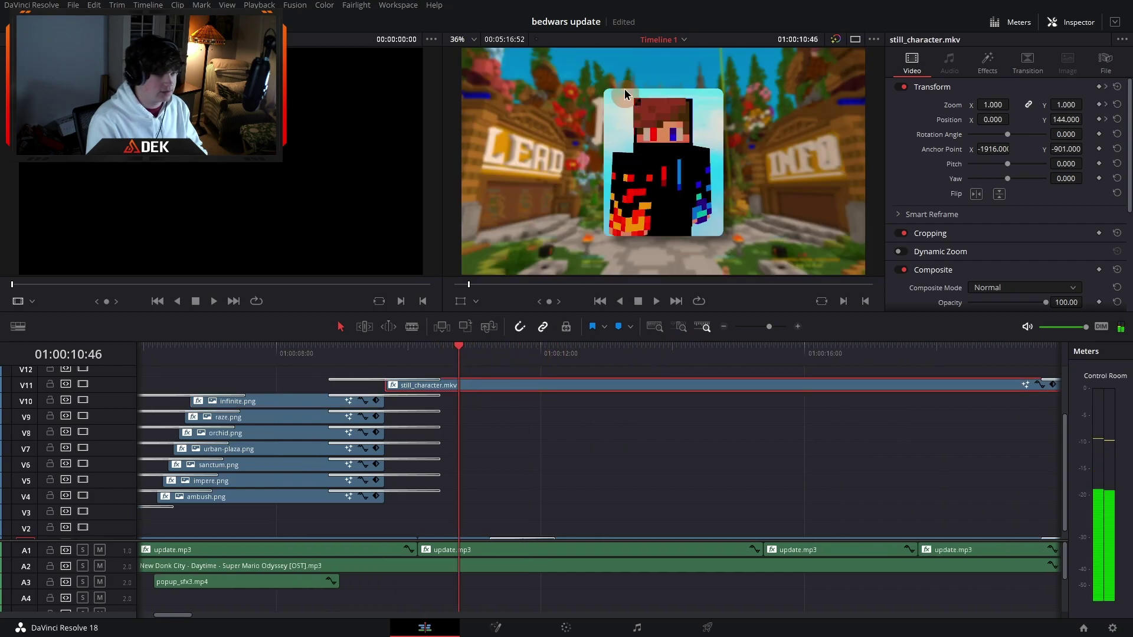
{"action": "left_click", "coordinate": [472, 619]}
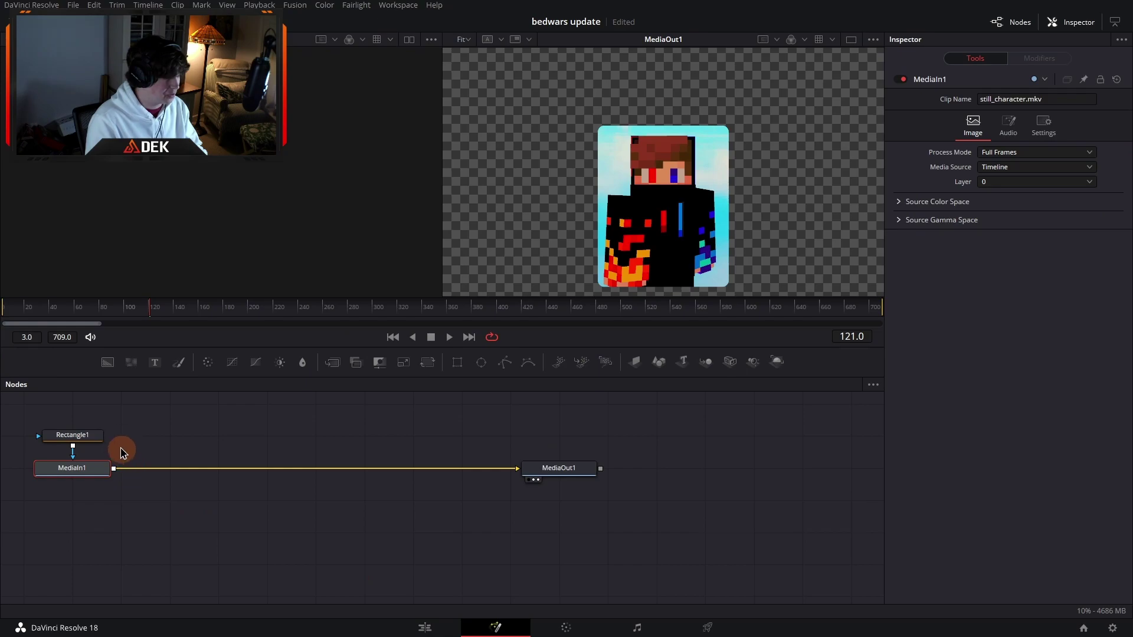
Step: Delete the Rectangle1 mask from the still_character.mkv composition, check the clip in the timeline, and reopen its node graph
{"action": "left_click", "coordinate": [86, 435]}
{"action": "key", "text": "Delete"}
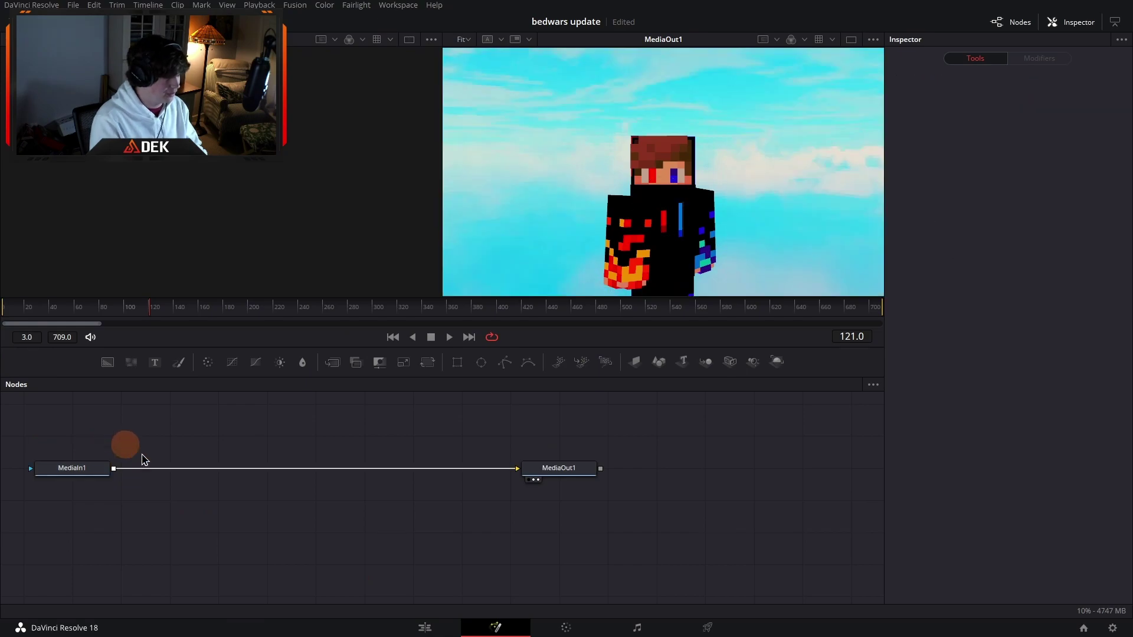
{"action": "left_click", "coordinate": [425, 625]}
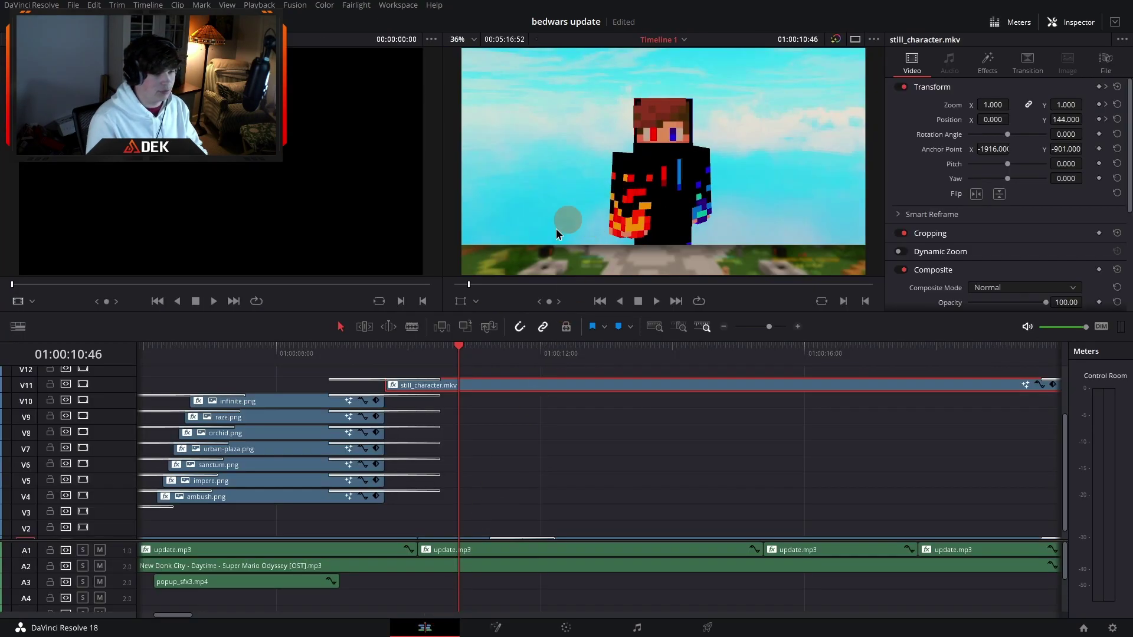
{"action": "left_click", "coordinate": [478, 628]}
{"action": "left_click", "coordinate": [191, 444]}
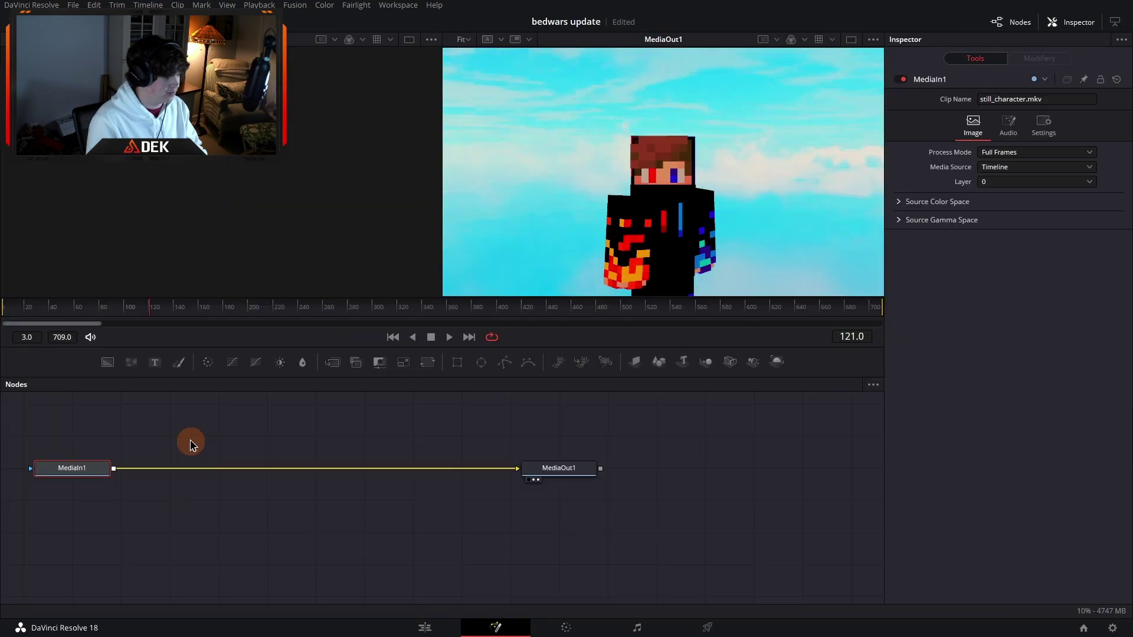
Step: Undo the deletion of the Rectangle1 mask on still_character.mkv and return to the editing timeline
{"action": "key", "text": "ctrl+z"}
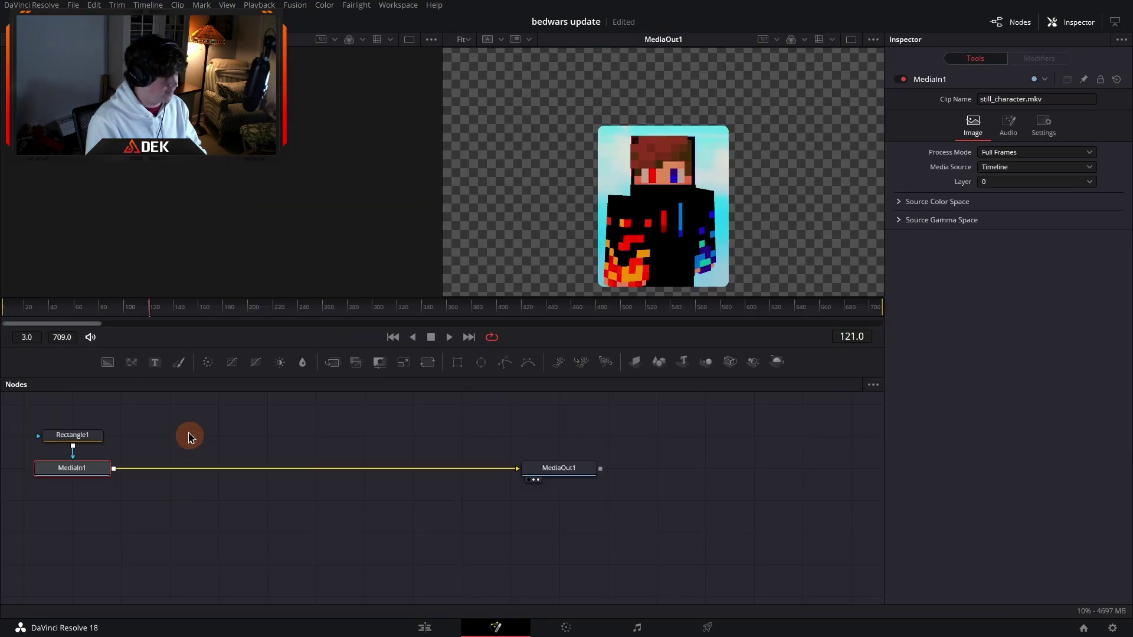
{"action": "left_click", "coordinate": [425, 628]}
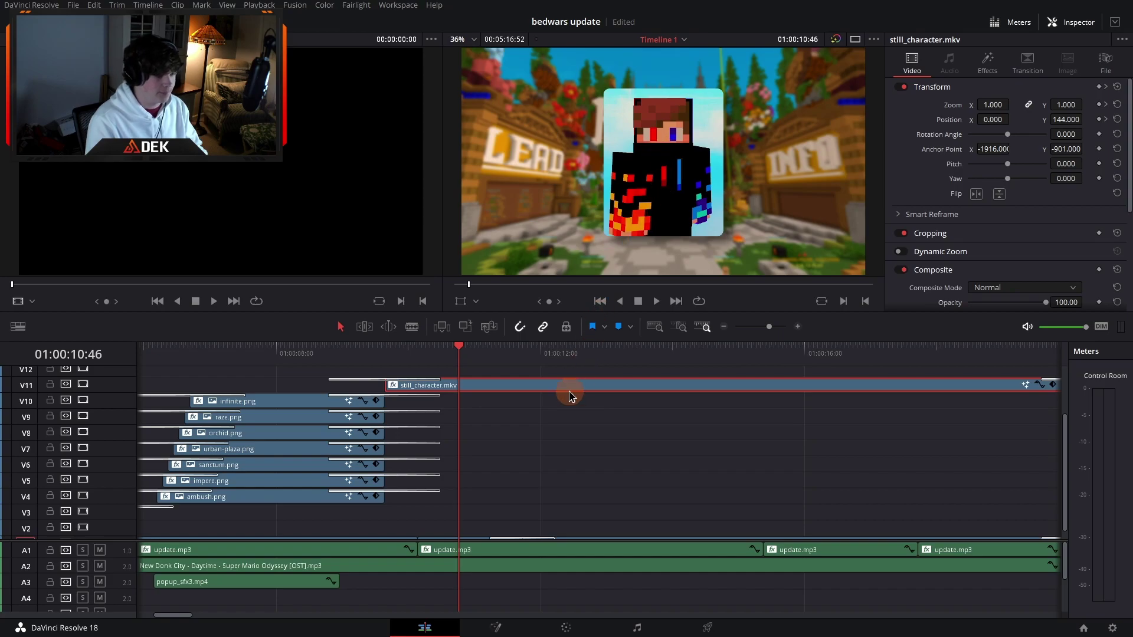
Step: Review the PNG overlays in the timeline and play the still_character.mkv clip from about 01:00:10:30 to 01:00:12:20
{"action": "scroll", "coordinate": [563, 396], "scroll_direction": "left", "scroll_amount": 3}
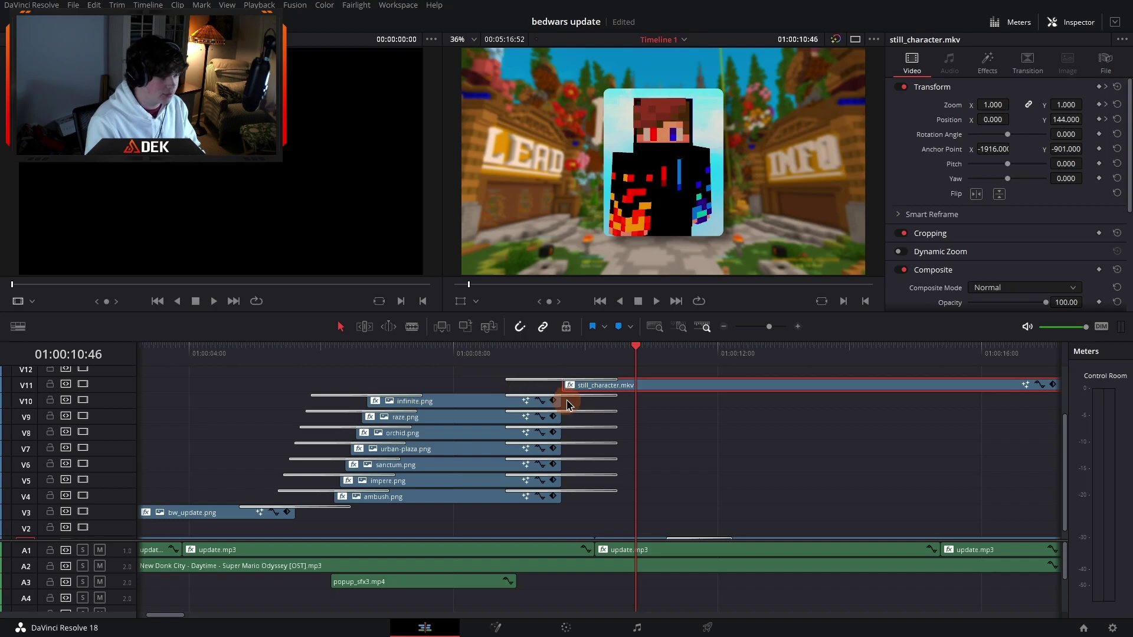
{"action": "scroll", "coordinate": [567, 404], "scroll_direction": "right", "scroll_amount": 2}
{"action": "scroll", "coordinate": [566, 405], "scroll_direction": "left", "scroll_amount": 6}
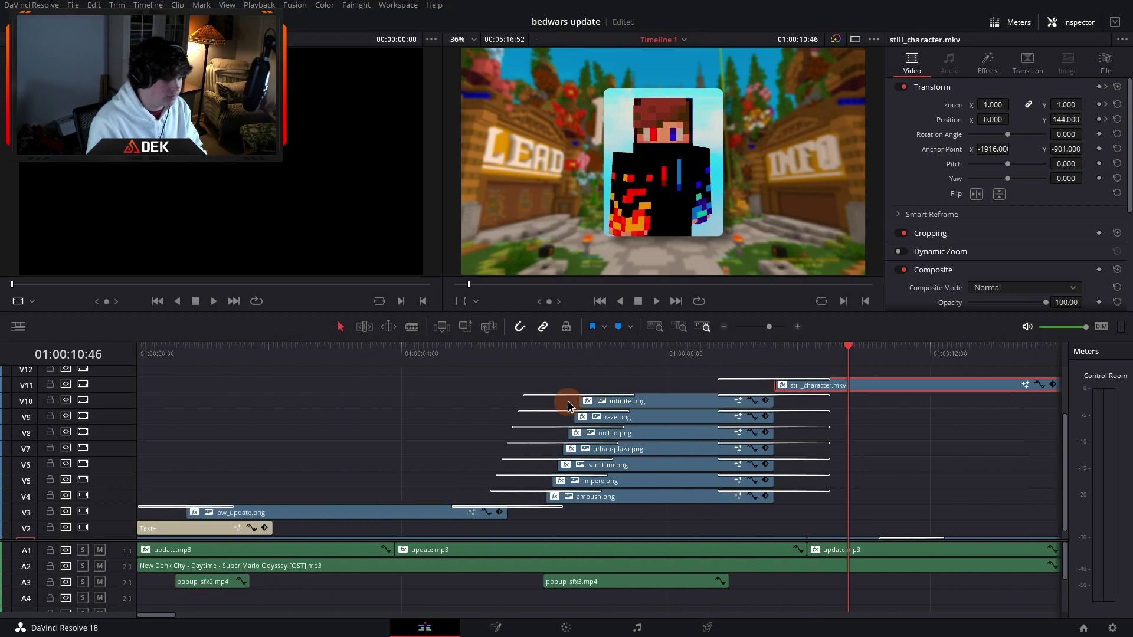
{"action": "scroll", "coordinate": [569, 405], "scroll_direction": "right", "scroll_amount": 8}
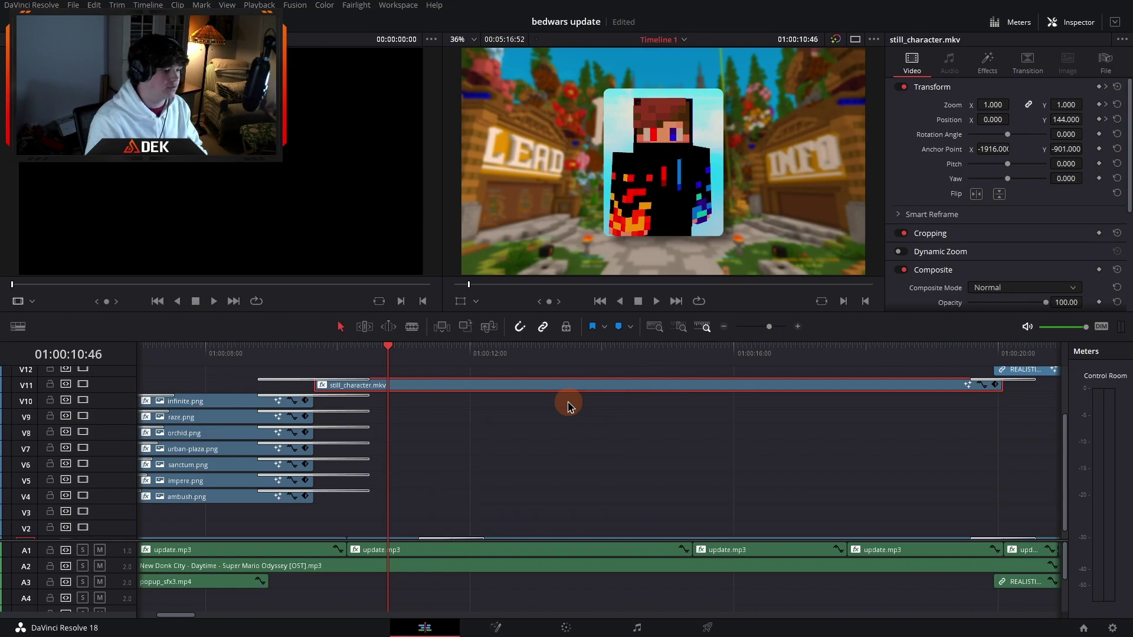
{"action": "scroll", "coordinate": [568, 406], "scroll_direction": "right", "scroll_amount": 3}
{"action": "scroll", "coordinate": [419, 419], "scroll_direction": "left", "scroll_amount": 2}
{"action": "left_click", "coordinate": [335, 349]}
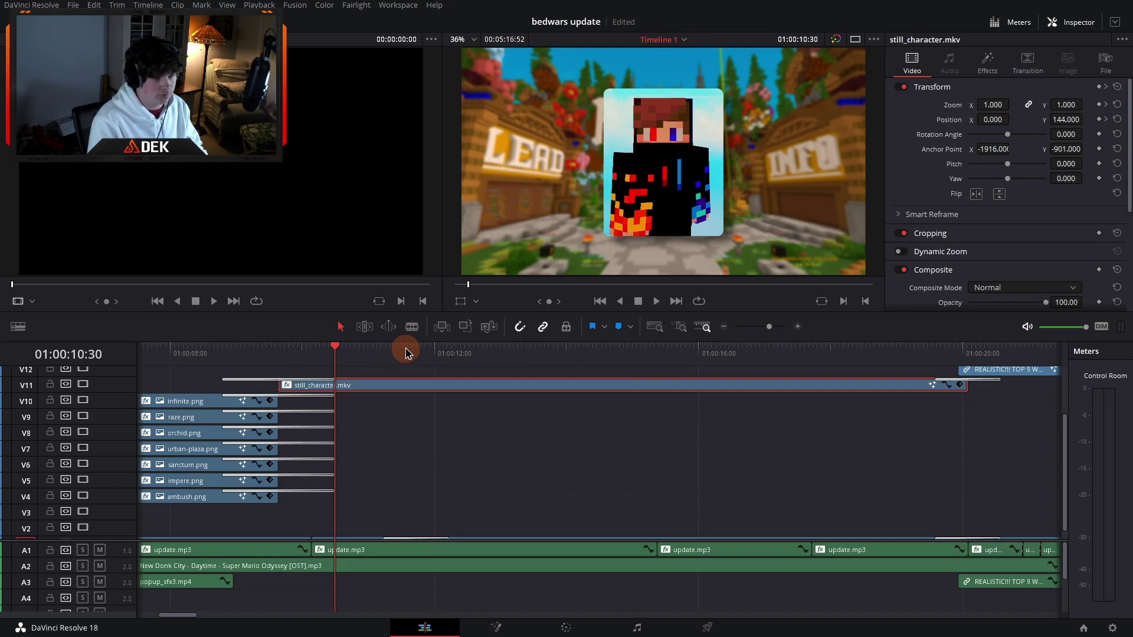
{"action": "left_click", "coordinate": [351, 354]}
{"action": "key", "text": "space"}
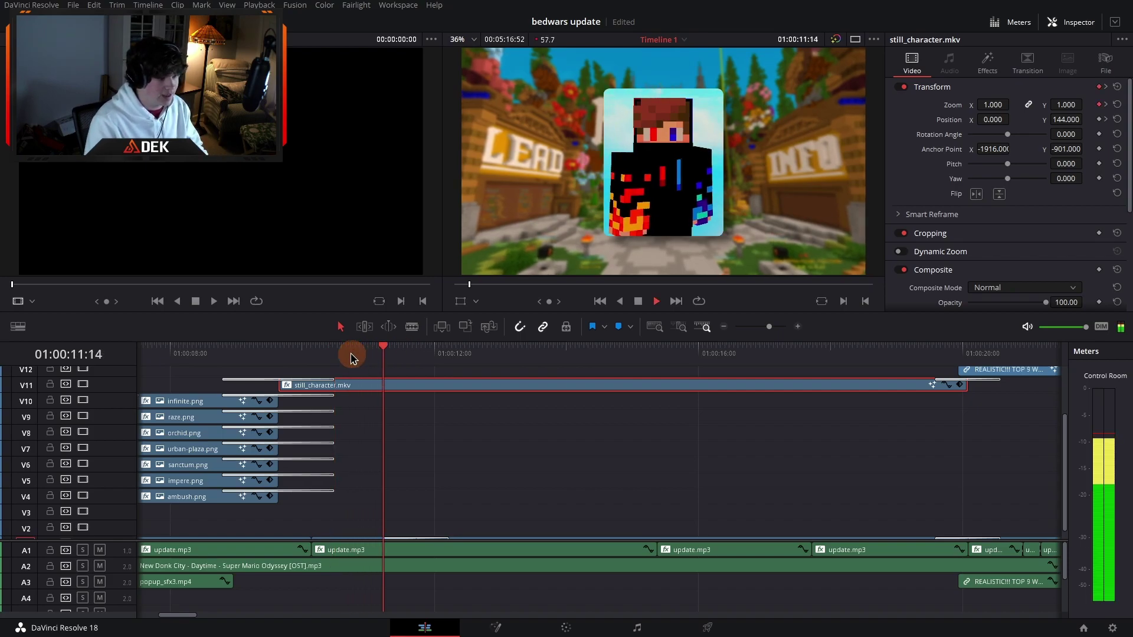
{"action": "key", "text": "space"}
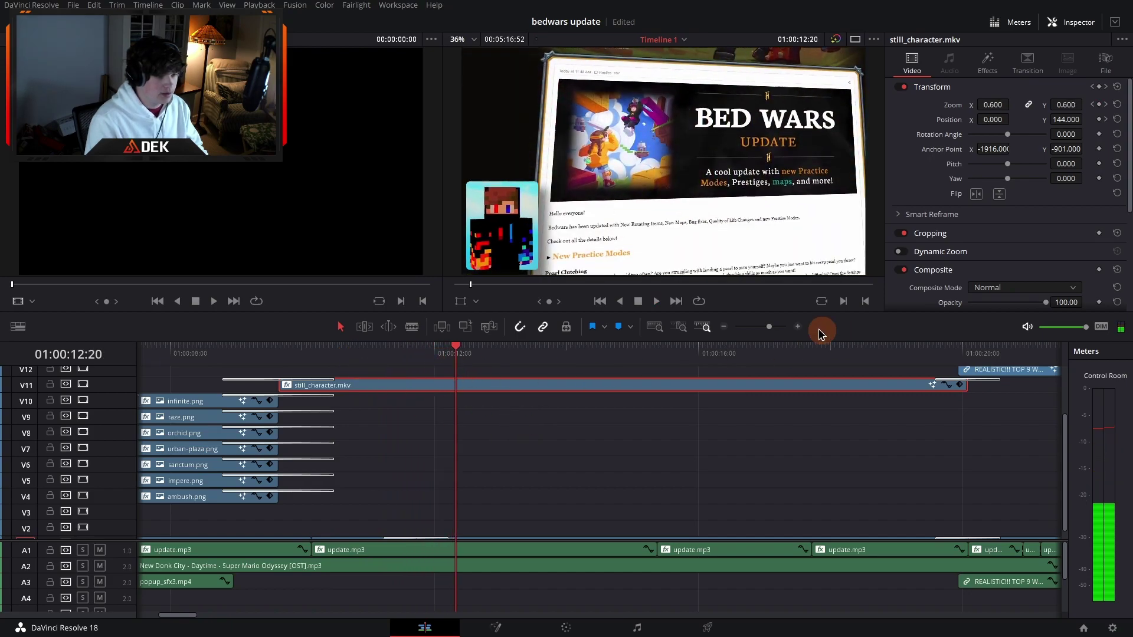
Step: Show the keyframe curve of still_character.mkv and inspect its zoom keyframe at 01:00:11:14
{"action": "left_click_drag", "start_coordinate": [769, 326], "coordinate": [775, 327]}
{"action": "left_click", "coordinate": [1039, 384]}
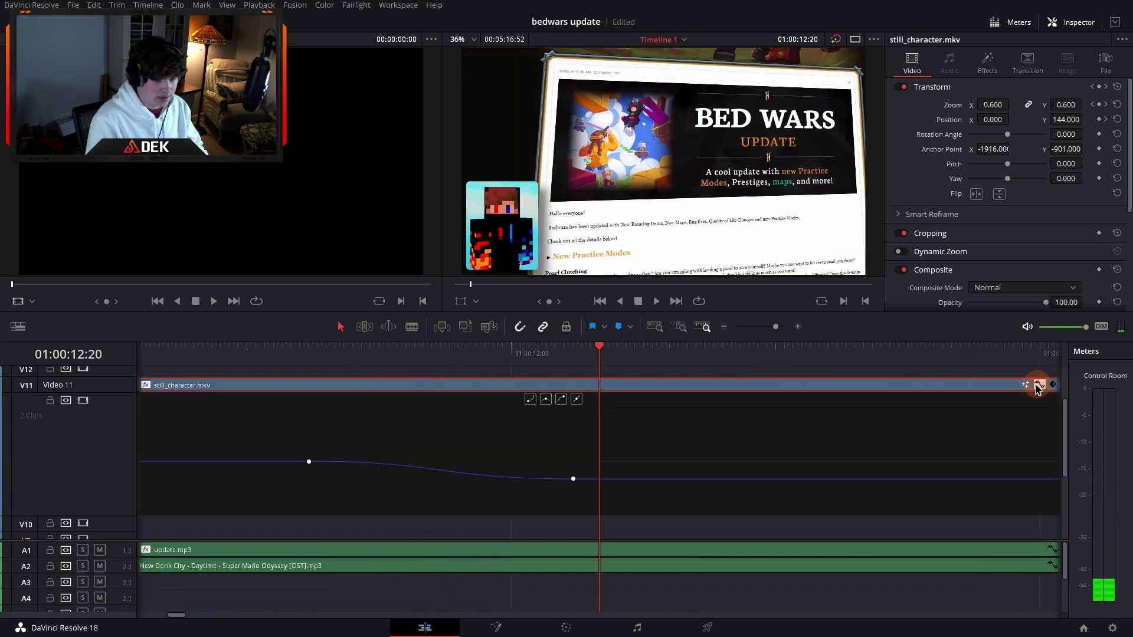
{"action": "scroll", "coordinate": [413, 491], "scroll_direction": "left", "scroll_amount": 3}
{"action": "left_click", "coordinate": [450, 462]}
{"action": "left_click", "coordinate": [451, 355]}
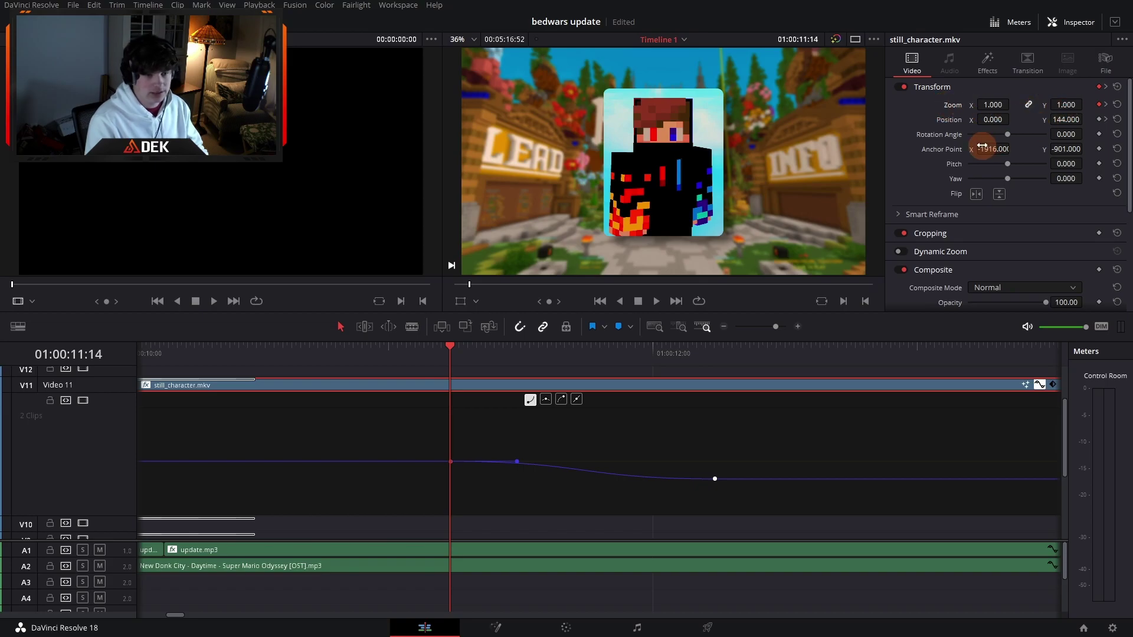
Step: Try shifting the horizontal position and anchor point of still_character.mkv at 01:00:12:26, undoing the change
{"action": "left_click", "coordinate": [767, 353]}
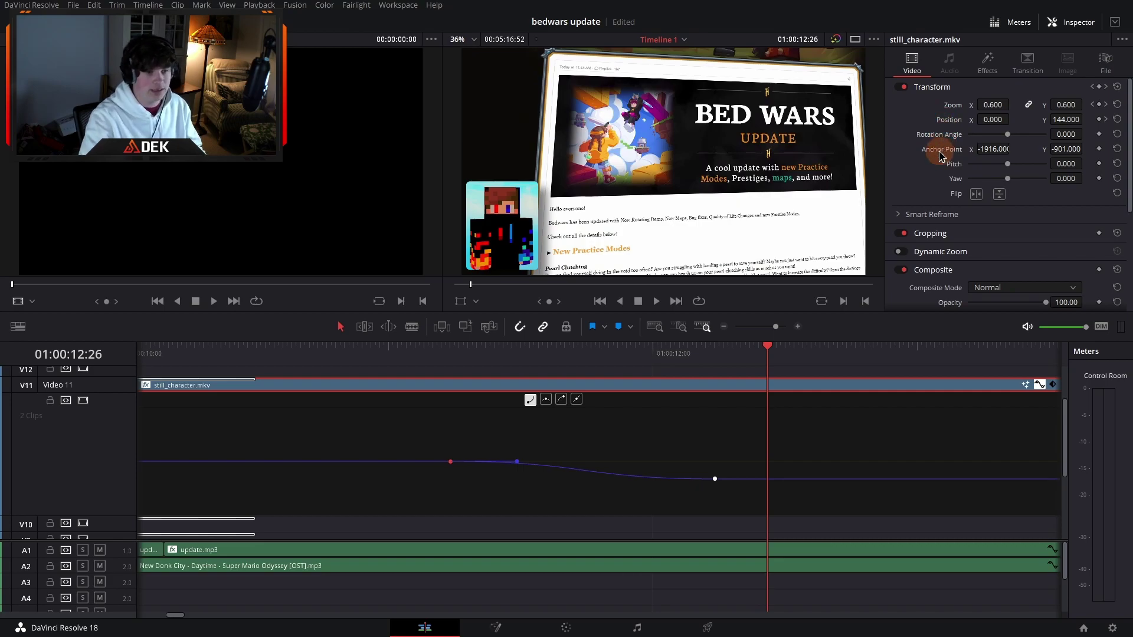
{"action": "left_click_drag", "start_coordinate": [993, 120], "coordinate": [1053, 121]}
{"action": "key", "text": "ctrl+z"}
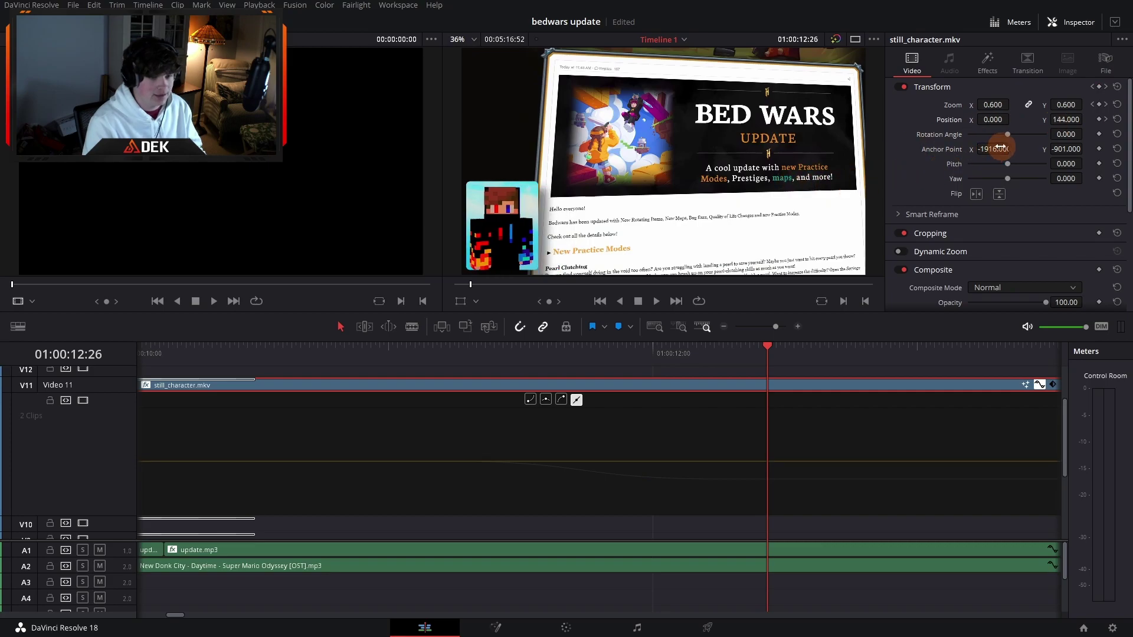
{"action": "mouse_move", "coordinate": [999, 149]}
{"action": "left_mouse_down"}
{"action": "mouse_move", "coordinate": [1038, 154]}
{"action": "mouse_move", "coordinate": [997, 151]}
{"action": "left_mouse_up"}
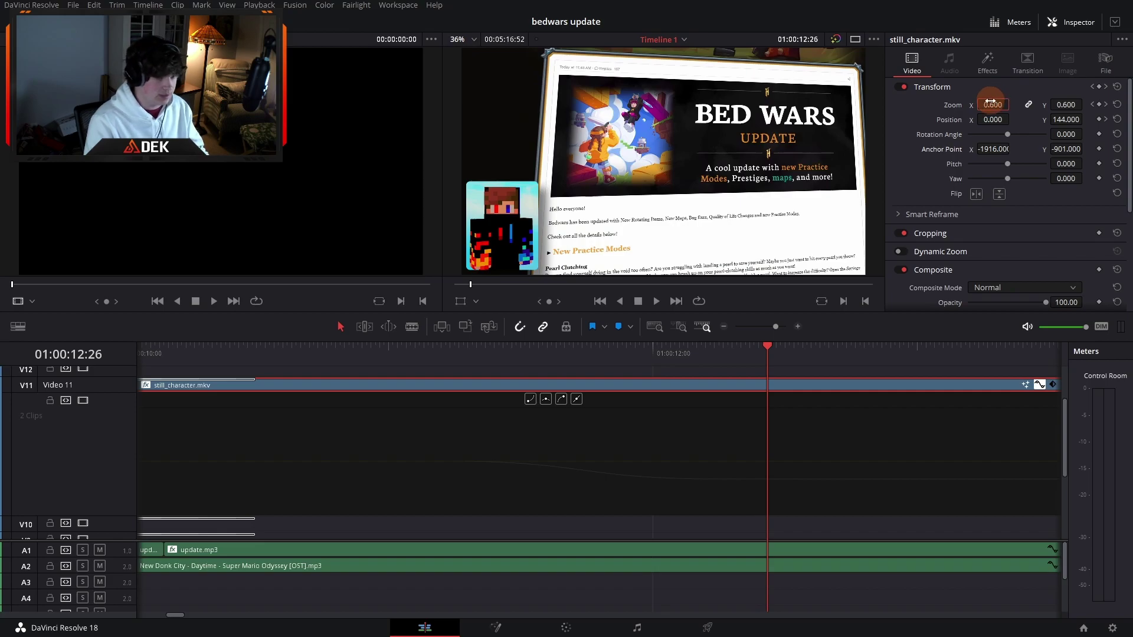
Step: Try setting the zoom of still_character.mkv to 1 at 01:00:12:26, and undo that
{"action": "type", "text": "1"}
{"action": "key", "text": "Return"}
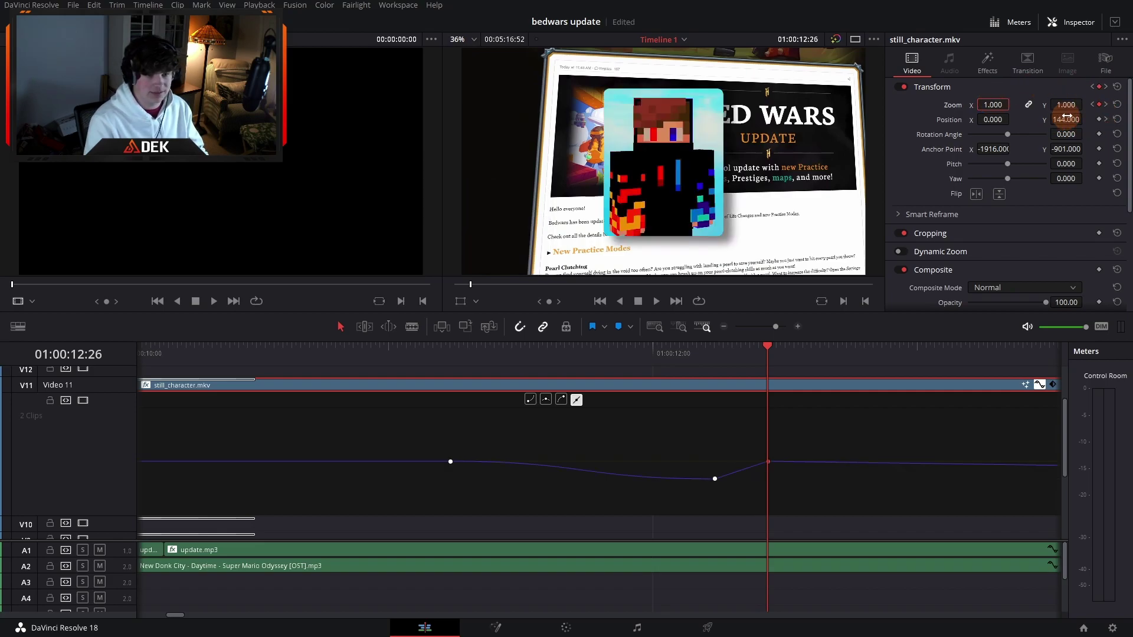
{"action": "left_click", "coordinate": [994, 105]}
{"action": "mouse_move", "coordinate": [995, 104]}
{"action": "left_mouse_down"}
{"action": "mouse_move", "coordinate": [974, 105]}
{"action": "mouse_move", "coordinate": [1009, 105]}
{"action": "mouse_move", "coordinate": [992, 105]}
{"action": "left_mouse_up"}
{"action": "key", "text": "ctrl+z"}
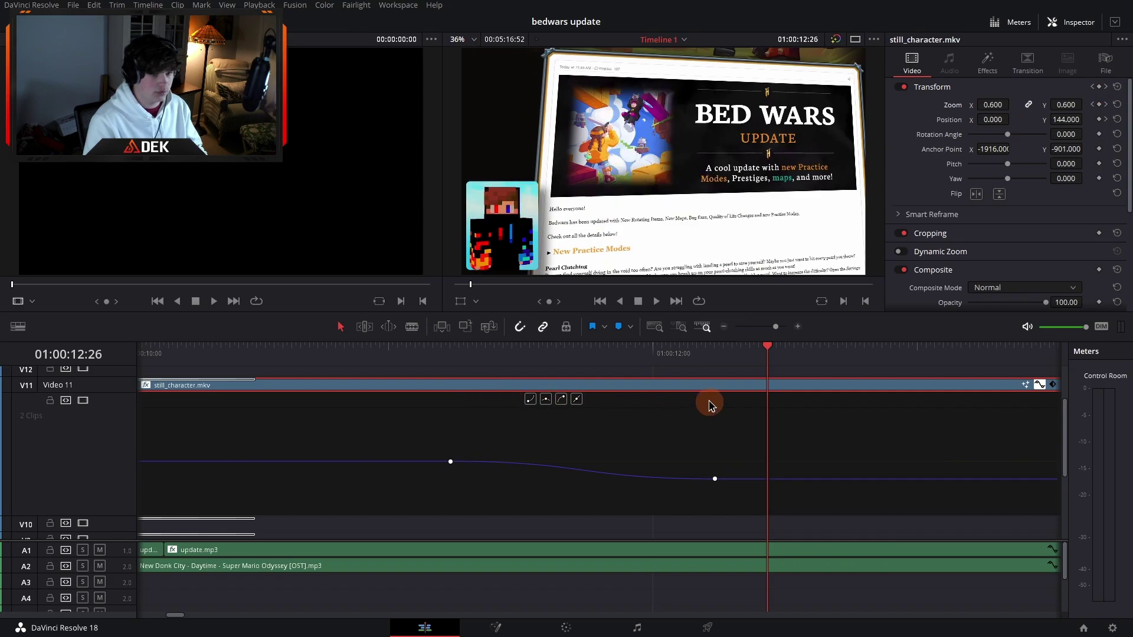
Step: Play the still_character.mkv zoom animation from just before its first keyframe and hide the clip's keyframe curve
{"action": "left_click", "coordinate": [450, 349]}
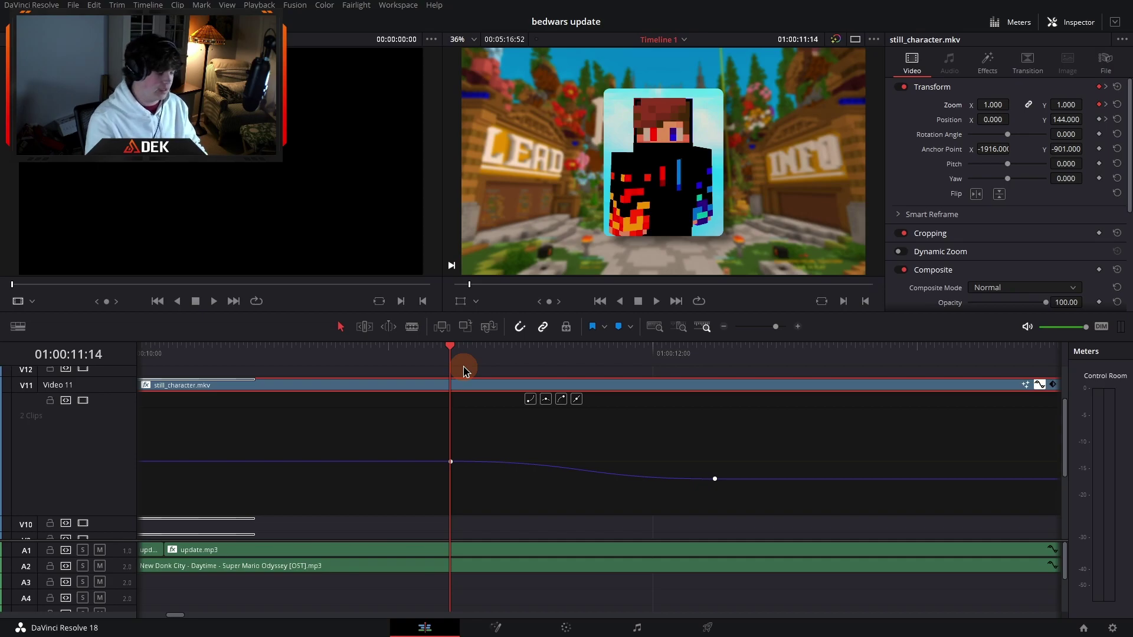
{"action": "left_click", "coordinate": [397, 354]}
{"action": "key", "text": "space"}
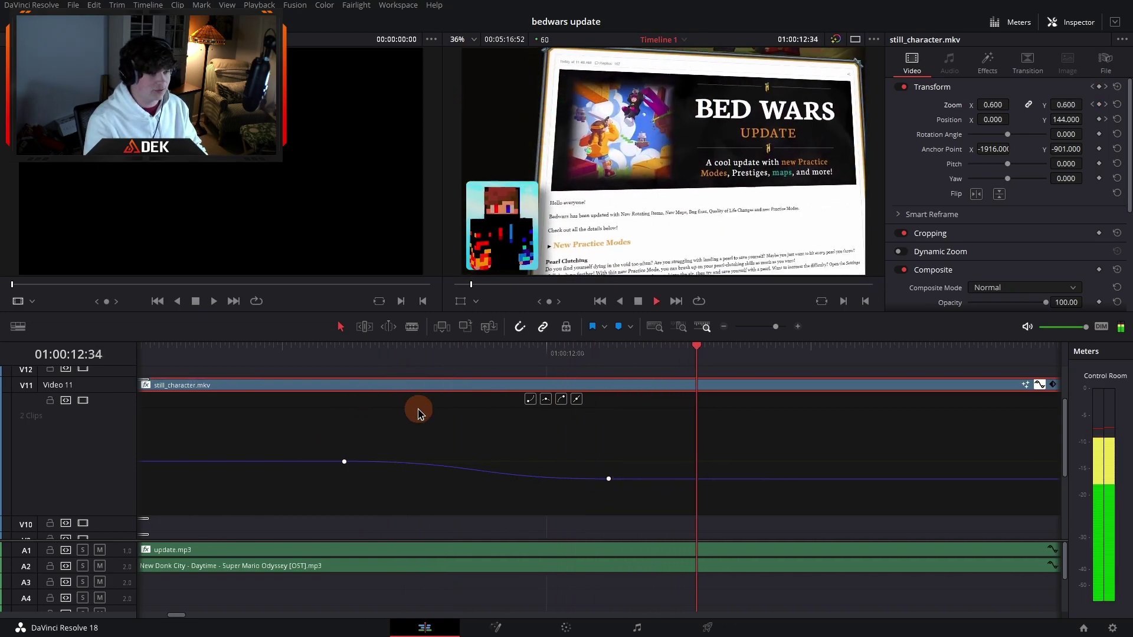
{"action": "left_click", "coordinate": [1040, 384]}
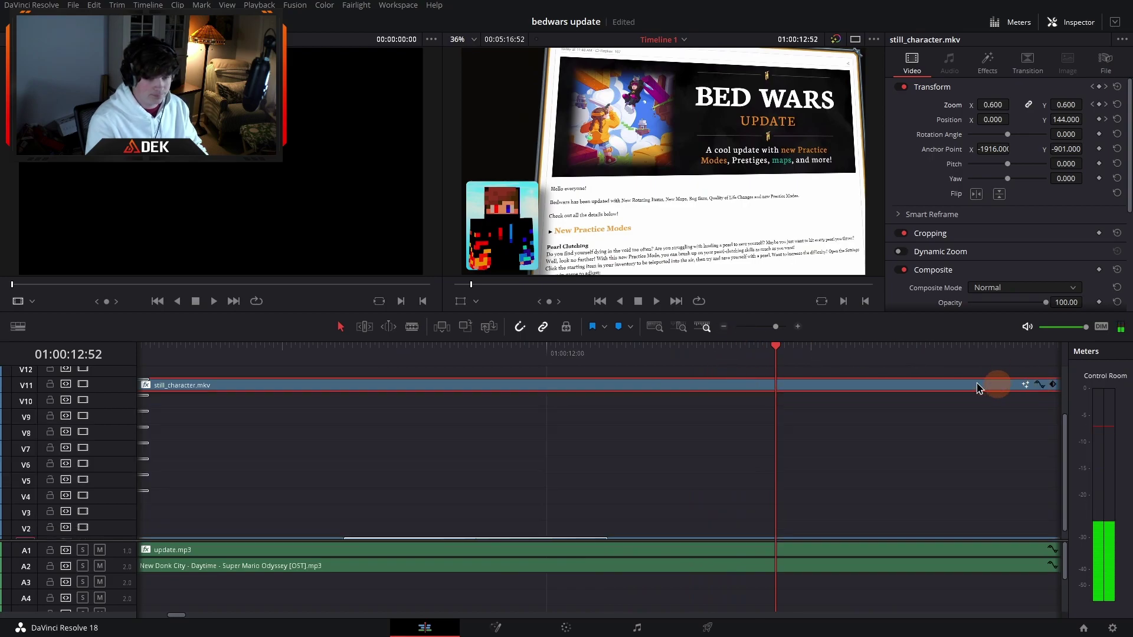
Step: Look over the timeline from the water splash green screen clip to the Text+ and throwable_tnt.png overlays
{"action": "left_click", "coordinate": [723, 327]}
{"action": "scroll", "coordinate": [675, 407], "scroll_direction": "right", "scroll_amount": 3}
{"action": "scroll", "coordinate": [675, 413], "scroll_direction": "up", "scroll_amount": 3}
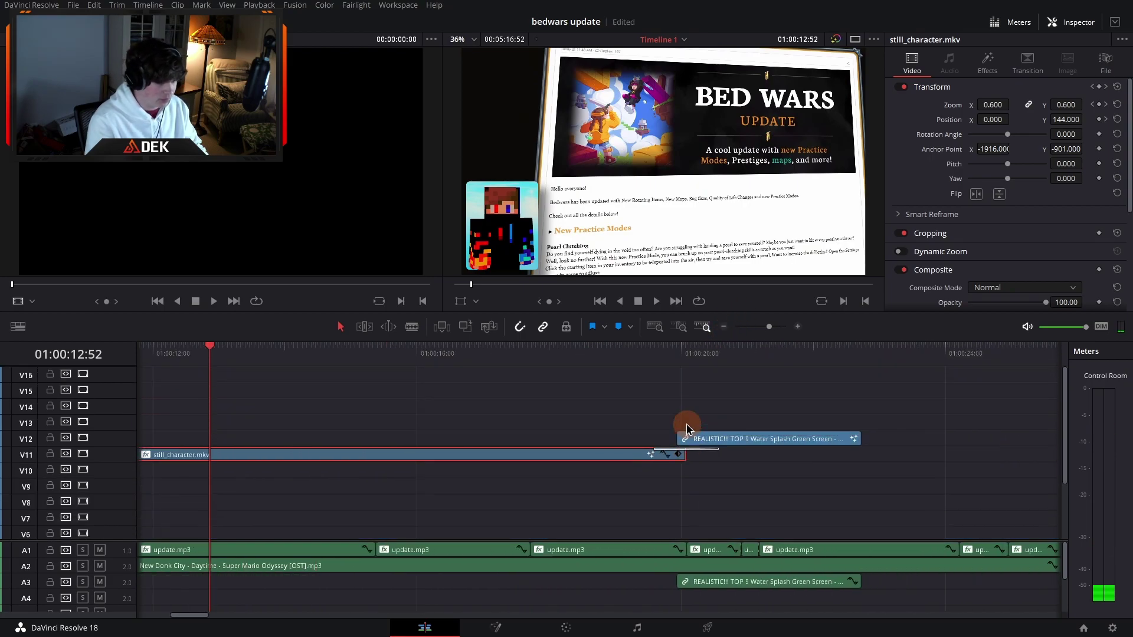
{"action": "scroll", "coordinate": [685, 425], "scroll_direction": "right", "scroll_amount": 1}
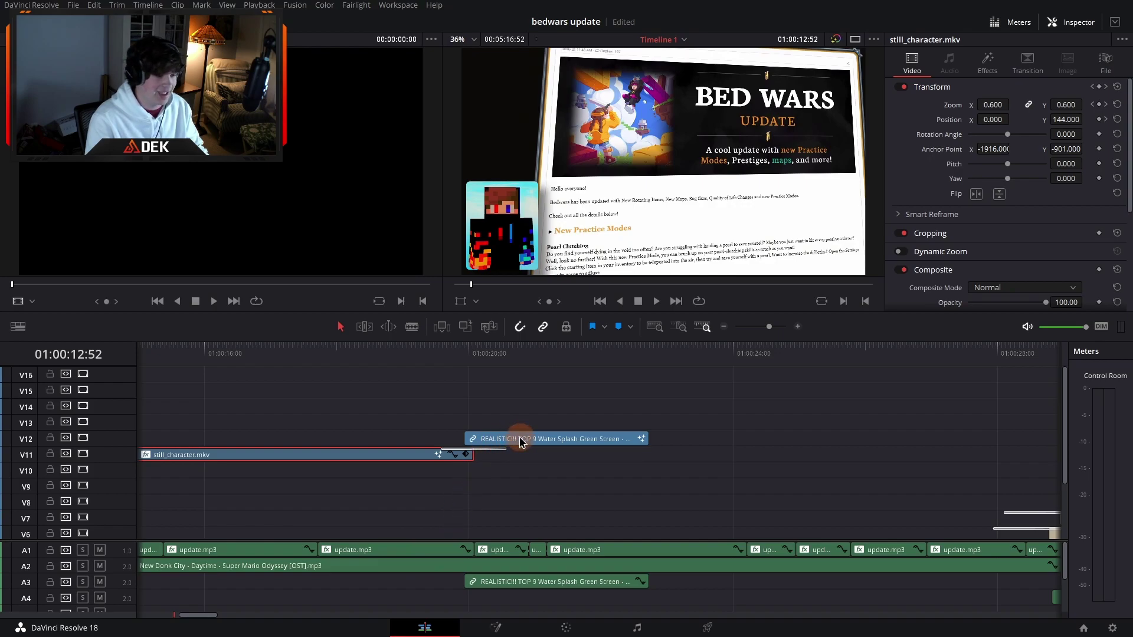
{"action": "scroll", "coordinate": [516, 463], "scroll_direction": "right", "scroll_amount": 8}
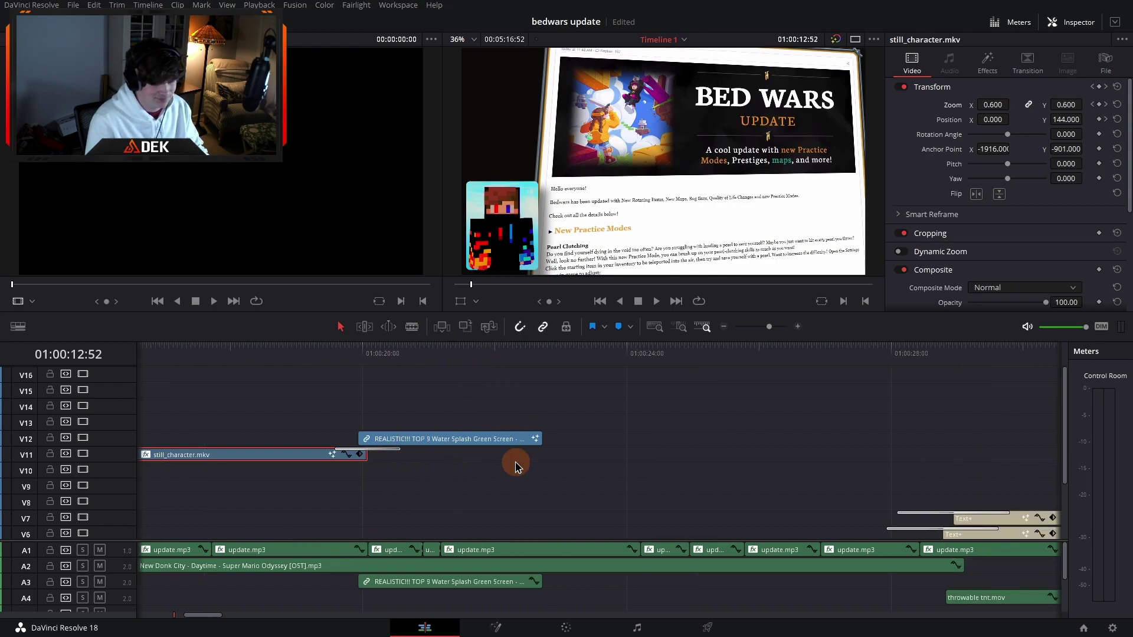
{"action": "scroll", "coordinate": [515, 464], "scroll_direction": "down", "scroll_amount": 5}
{"action": "scroll", "coordinate": [513, 463], "scroll_direction": "left", "scroll_amount": 8}
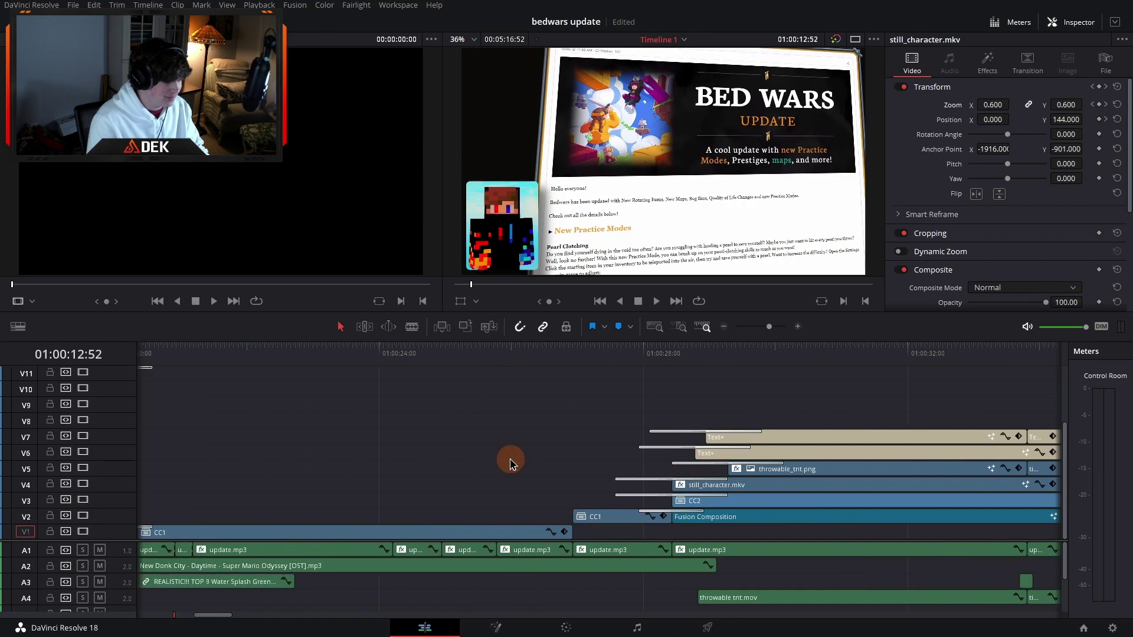
Step: Scrub the text highlight animation of the CC1 clip between about 01:00:21:35 and 01:00:23:33
{"action": "left_click", "coordinate": [562, 353]}
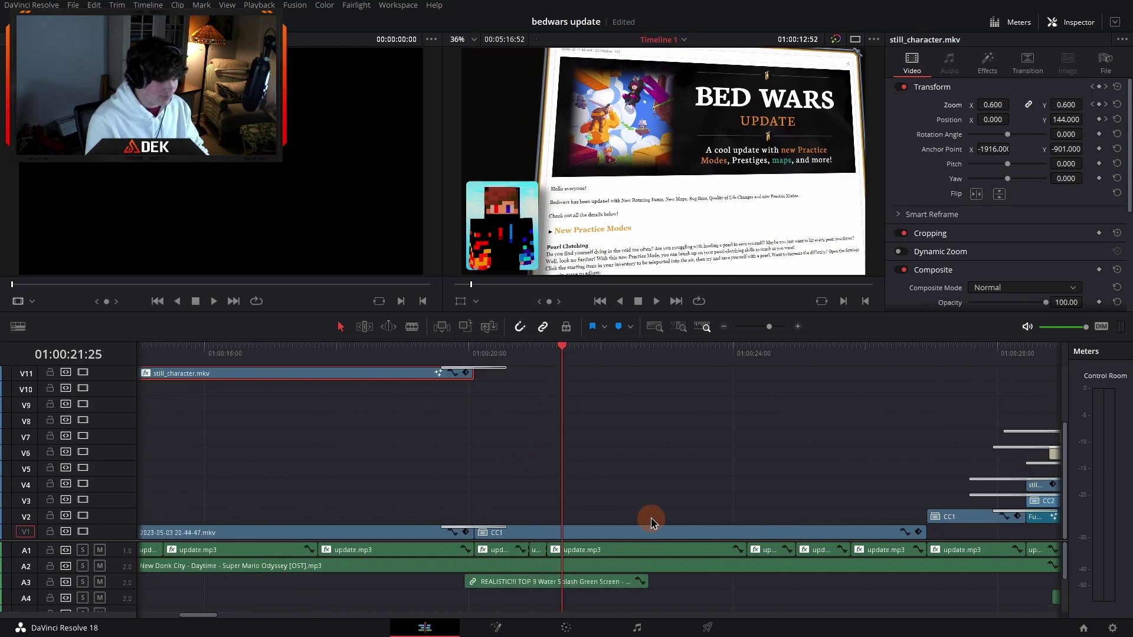
{"action": "scroll", "coordinate": [596, 461], "scroll_direction": "right", "scroll_amount": 2}
{"action": "left_click", "coordinate": [543, 381]}
{"action": "left_click", "coordinate": [797, 326]}
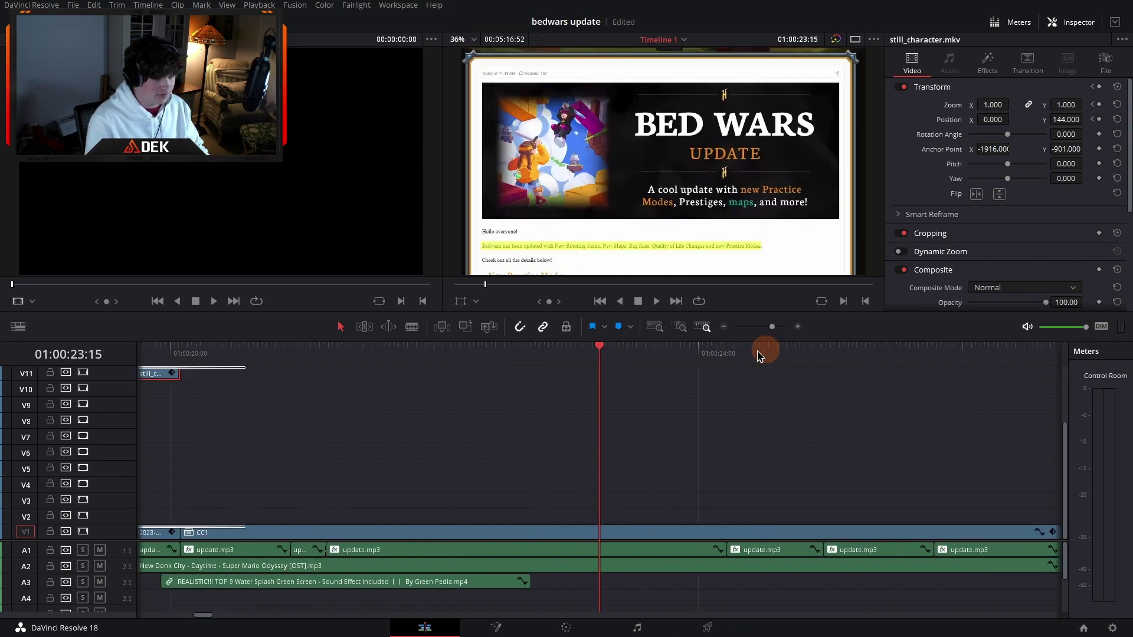
{"action": "left_click_drag", "start_coordinate": [632, 350], "coordinate": [639, 356]}
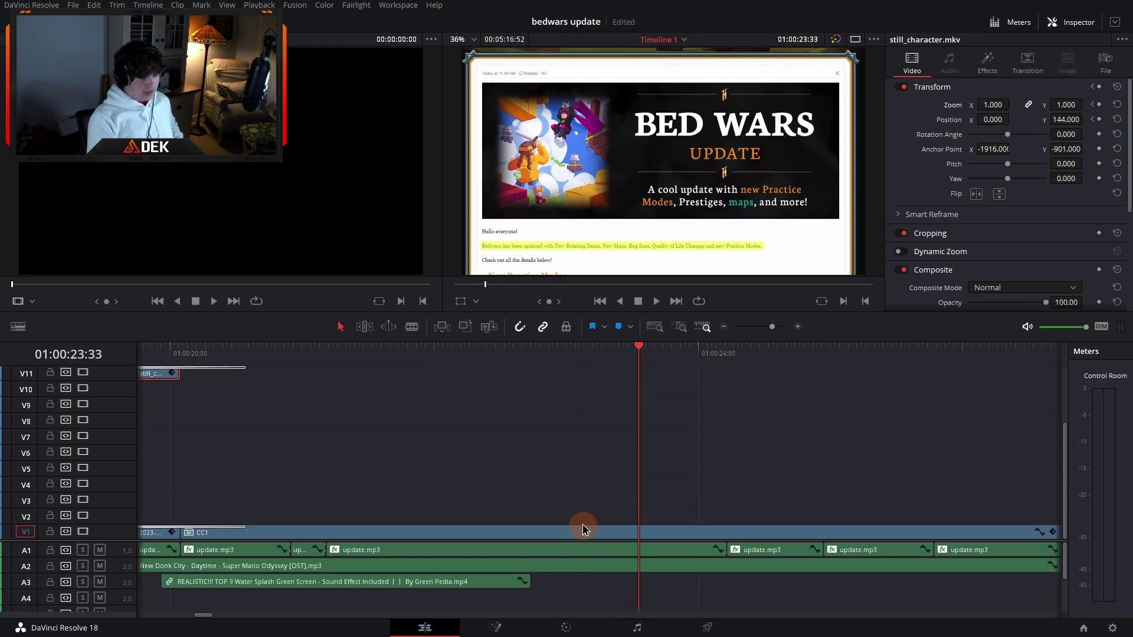
{"action": "left_click_drag", "start_coordinate": [281, 349], "coordinate": [379, 360]}
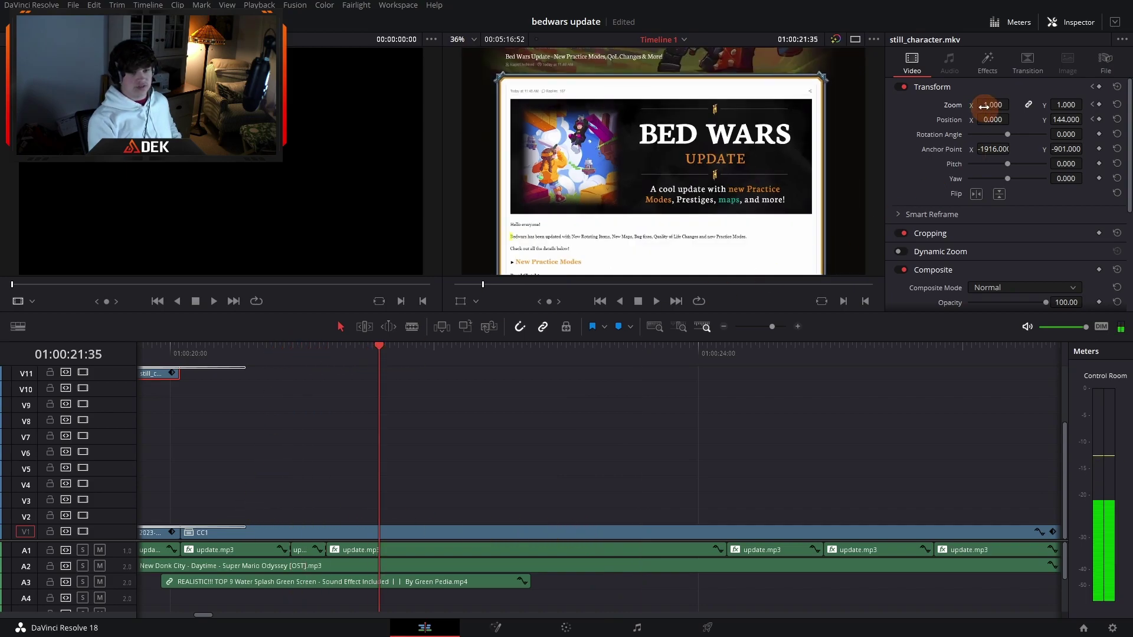
Step: Examine the zoom keyframe curve of the CC1 clip on track V1 and hide it again
{"action": "left_click", "coordinate": [586, 532]}
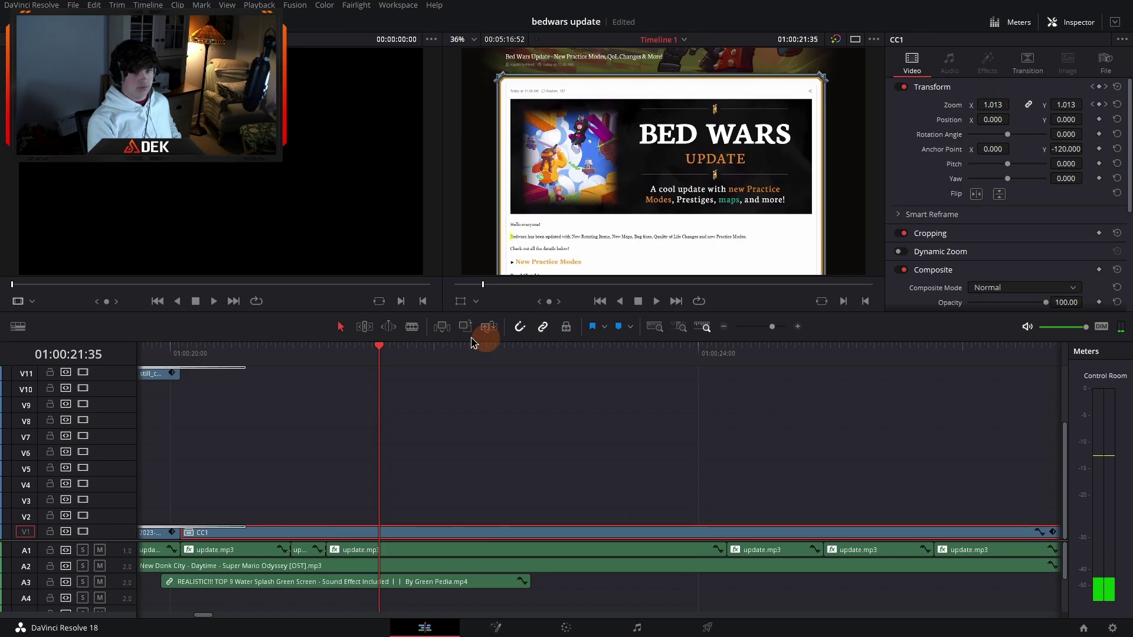
{"action": "left_click", "coordinate": [1038, 531]}
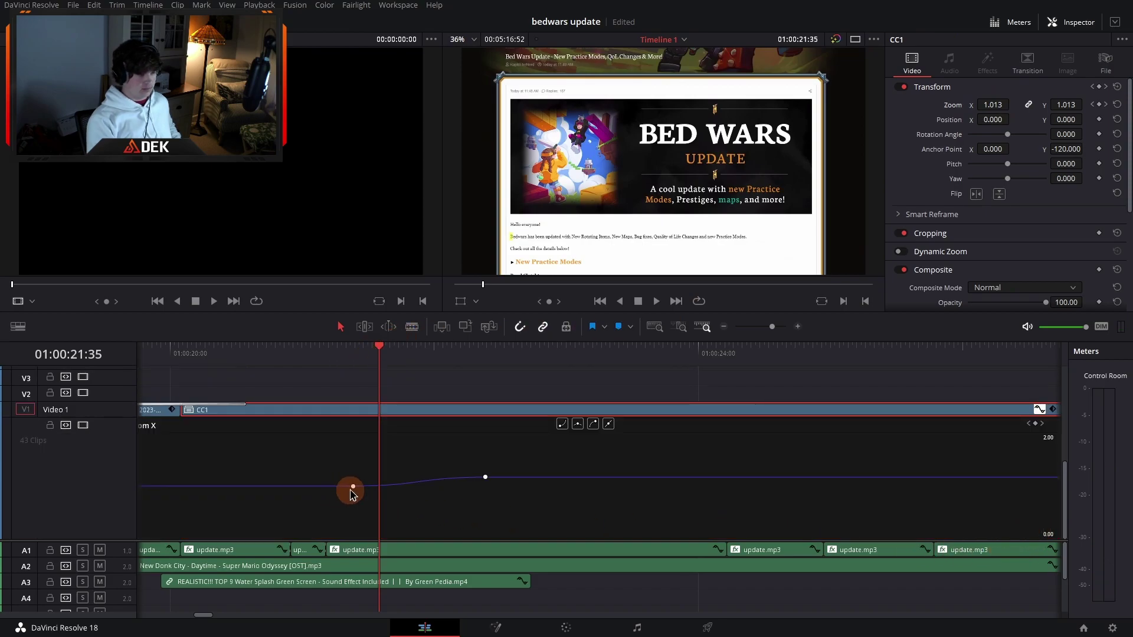
{"action": "left_click", "coordinate": [1038, 410]}
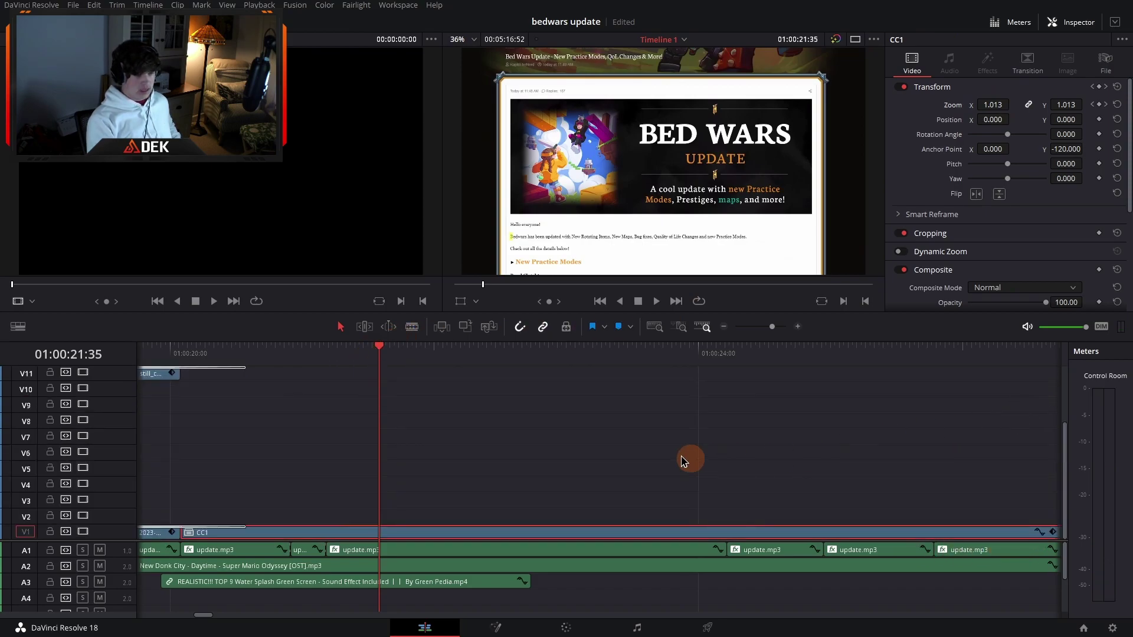
Step: Open the CC1 compound clip at 01:00:23:11 in its own timeline
{"action": "left_click", "coordinate": [590, 356]}
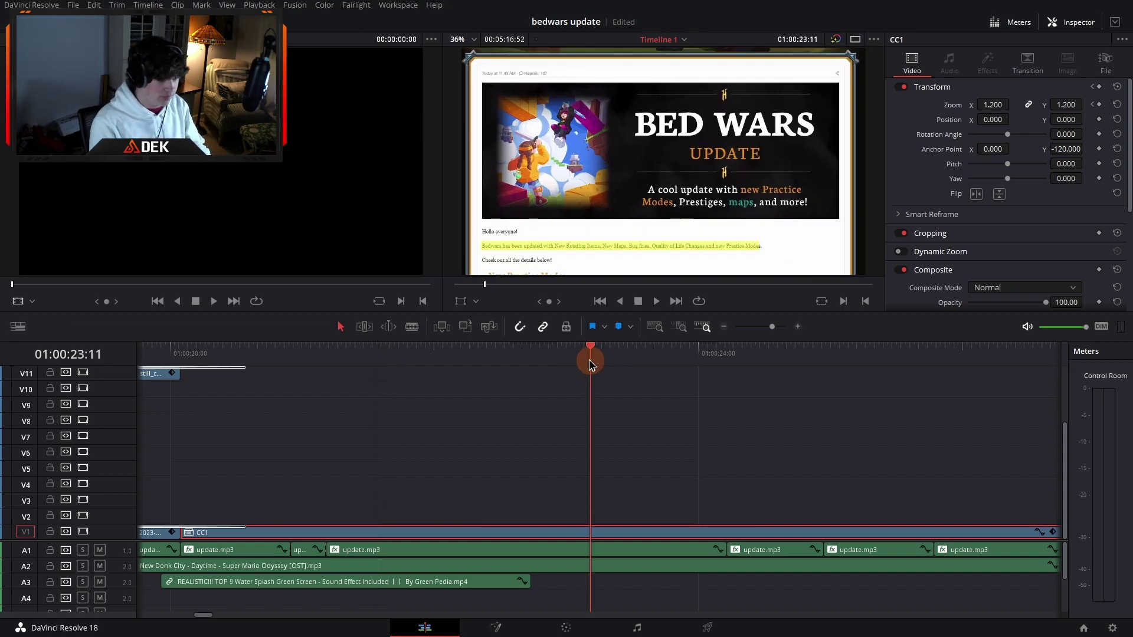
{"action": "right_click", "coordinate": [611, 532]}
{"action": "left_click", "coordinate": [679, 165]}
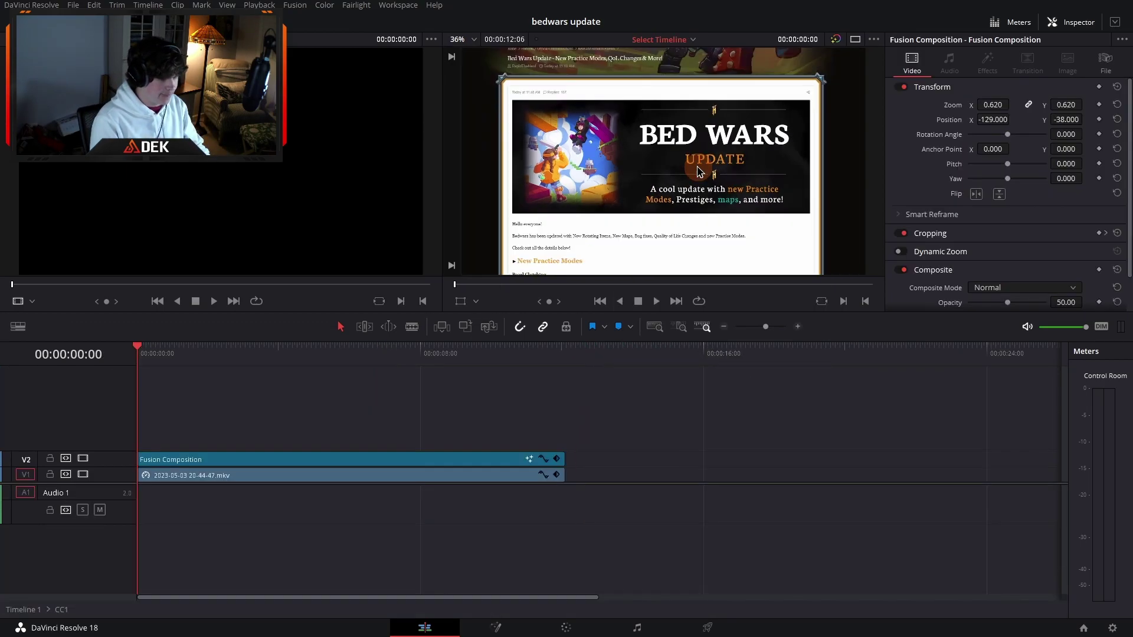
{"action": "left_click", "coordinate": [226, 482]}
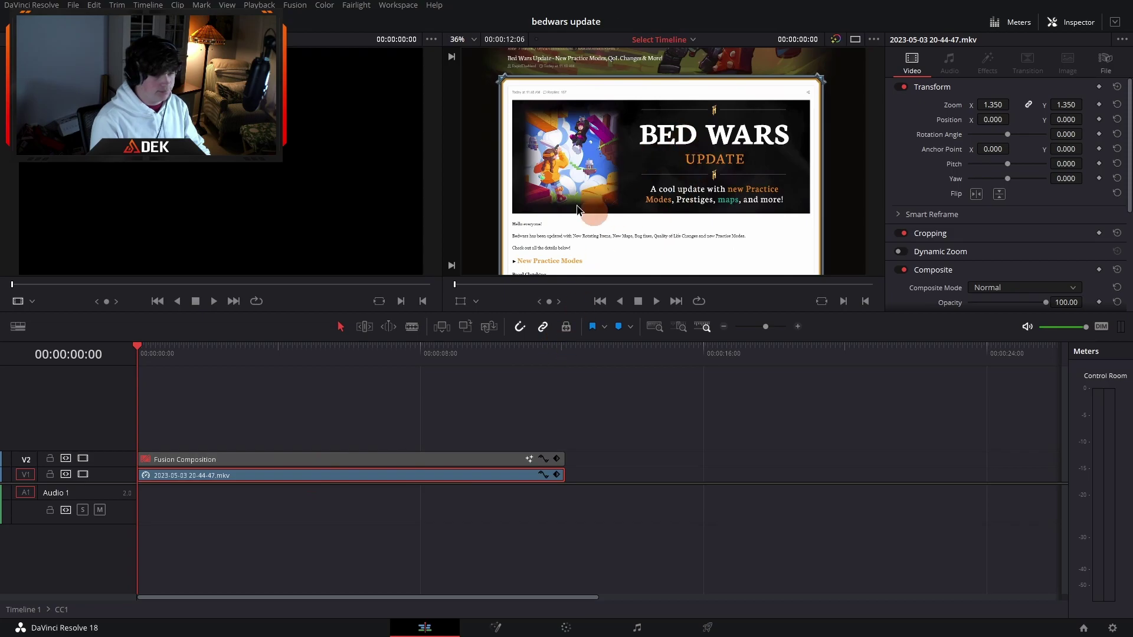
{"action": "key", "text": "d"}
{"action": "key", "text": "w"}
{"action": "key", "text": "d"}
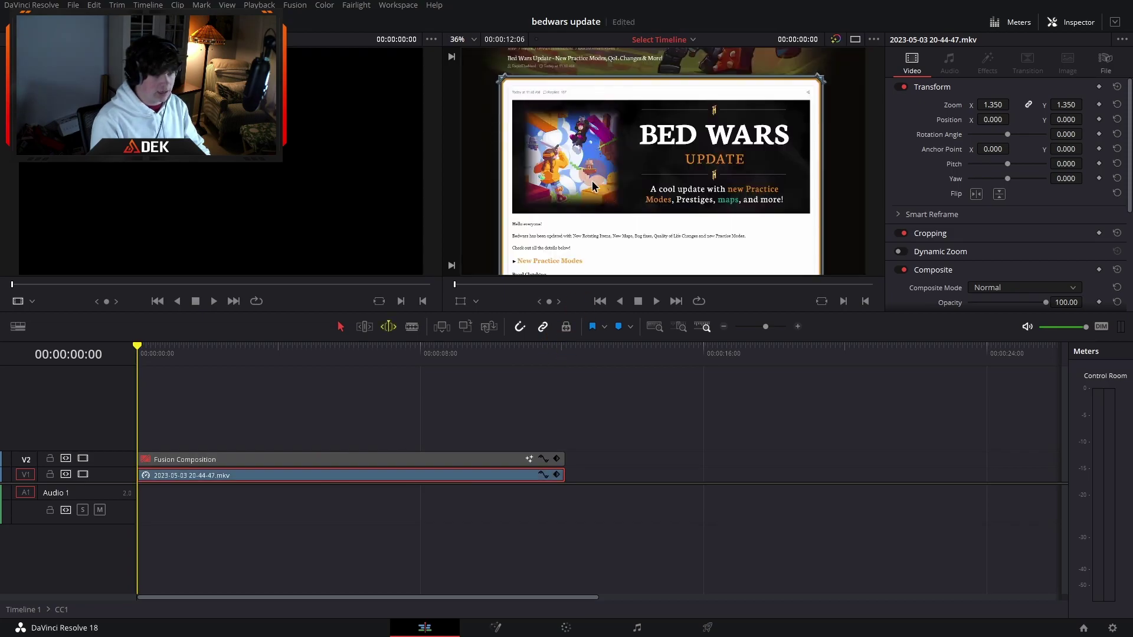
{"action": "key", "text": "w"}
Step: Open the Fusion Composition clip on track V2 of CC1 in Fusion
{"action": "left_click", "coordinate": [319, 460]}
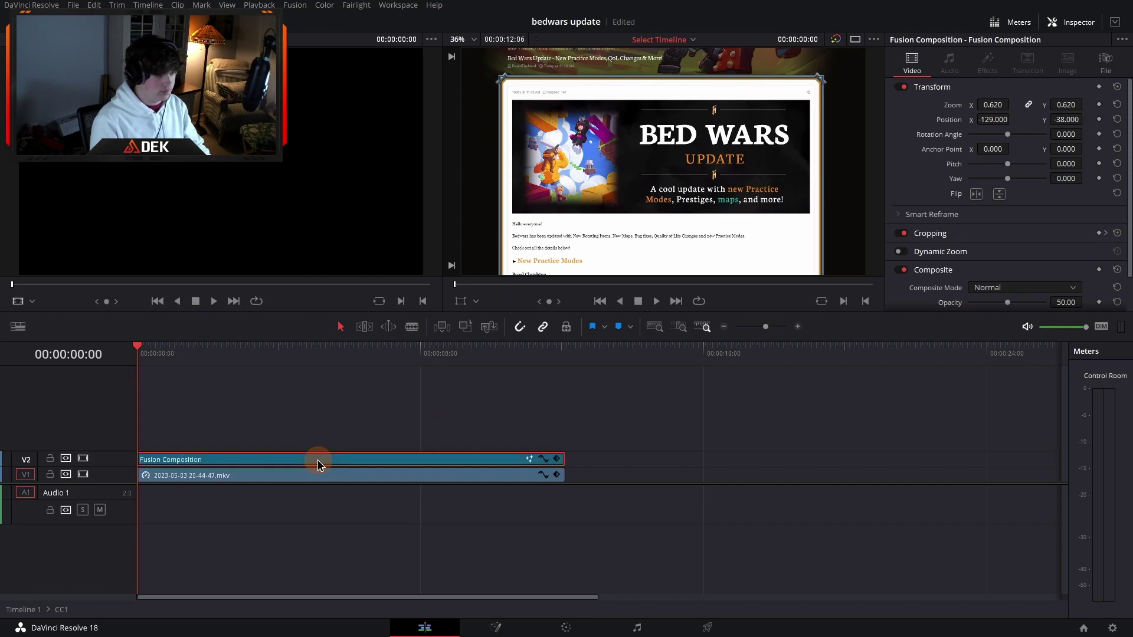
{"action": "left_click", "coordinate": [495, 627]}
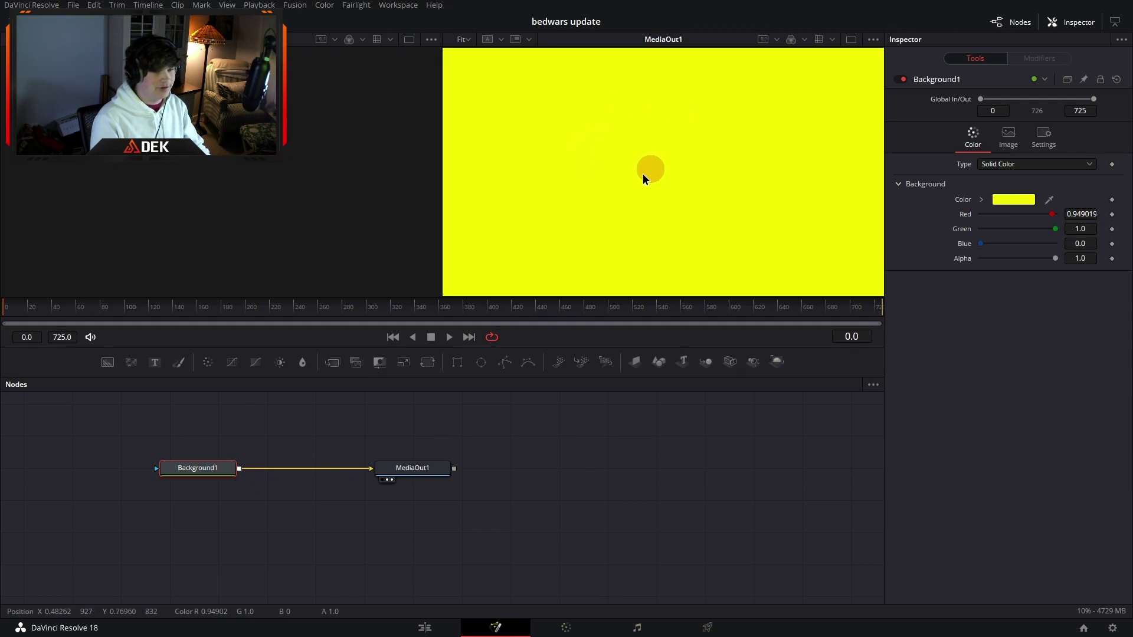
Step: Return to the Edit page, expand the Fusion Composition's Cropping settings and examine them with the playhead at 00:00:05:52
{"action": "left_click", "coordinate": [405, 627]}
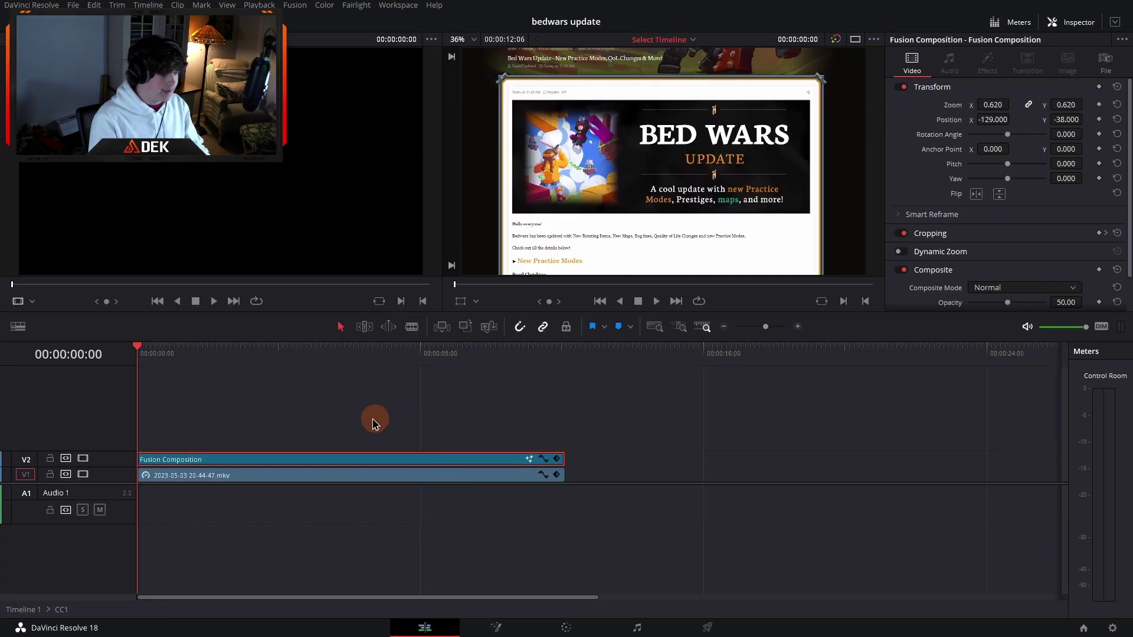
{"action": "scroll", "coordinate": [967, 265], "scroll_direction": "down", "scroll_amount": 1}
{"action": "left_click", "coordinate": [932, 192]}
{"action": "scroll", "coordinate": [973, 239], "scroll_direction": "down", "scroll_amount": 1}
{"action": "left_click", "coordinate": [344, 349]}
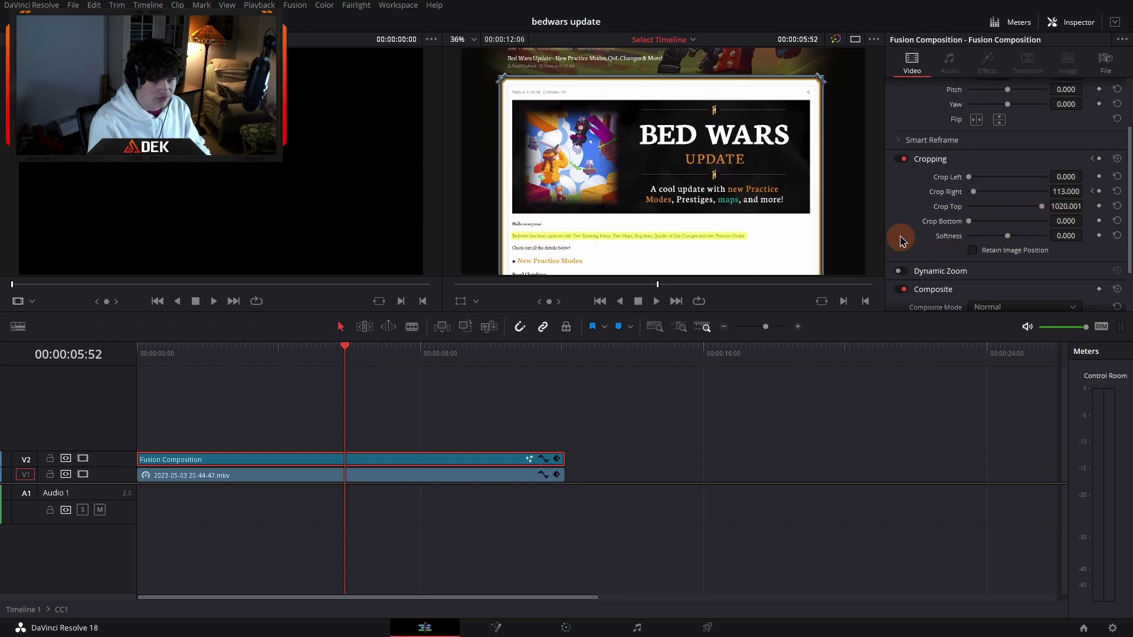
{"action": "scroll", "coordinate": [939, 231], "scroll_direction": "up", "scroll_amount": 1}
{"action": "scroll", "coordinate": [939, 231], "scroll_direction": "up", "scroll_amount": 1}
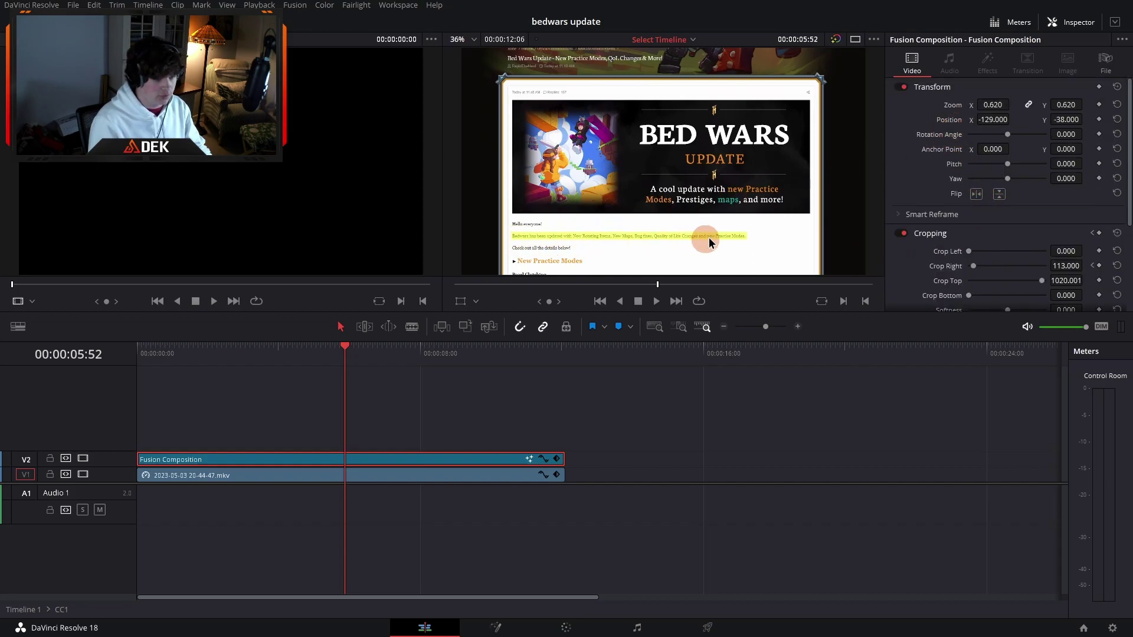
Step: Set the Fusion Composition's opacity to 40 and examine the highlighted text line up close
{"action": "scroll", "coordinate": [1015, 207], "scroll_direction": "down", "scroll_amount": 4}
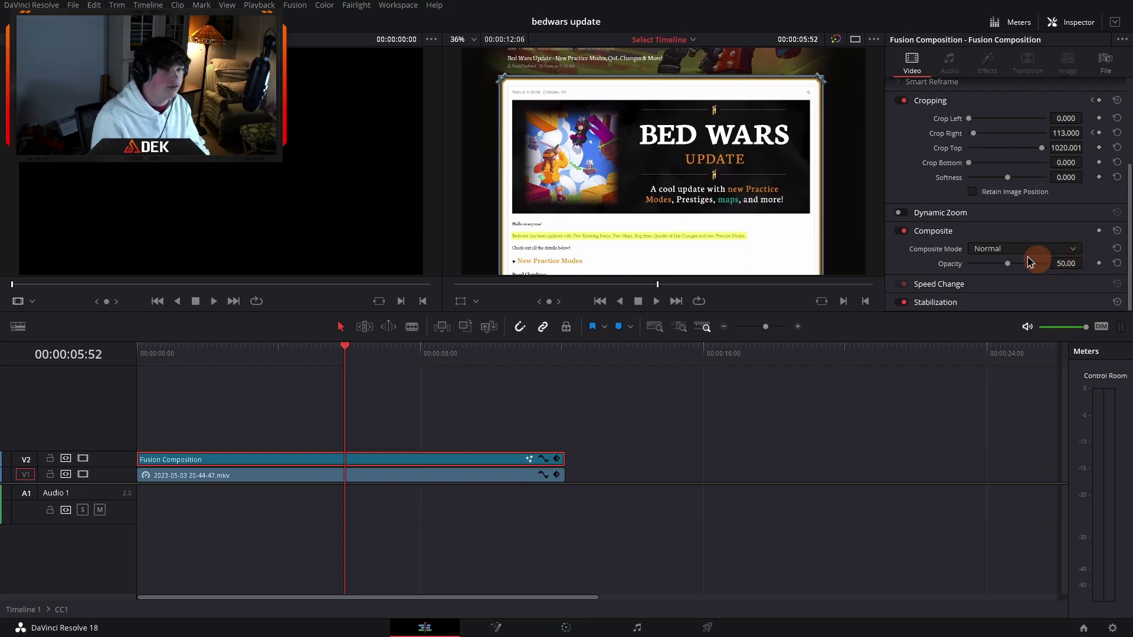
{"action": "scroll", "coordinate": [630, 244], "scroll_direction": "up", "scroll_amount": 1}
{"action": "scroll", "coordinate": [630, 244], "scroll_direction": "up", "scroll_amount": 5}
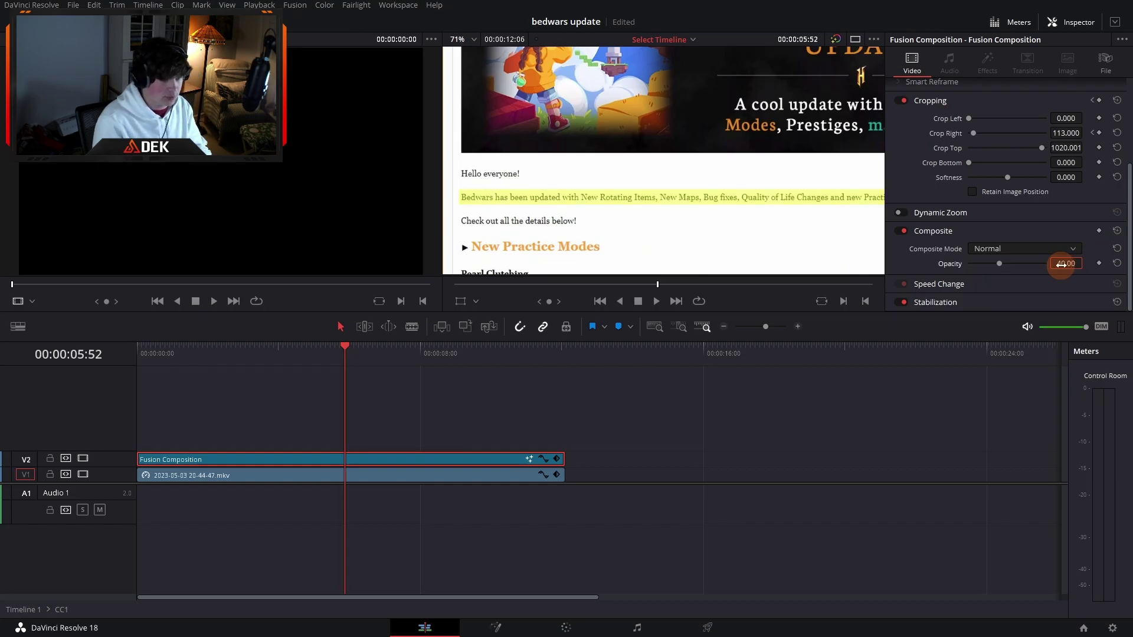
{"action": "scroll", "coordinate": [654, 221], "scroll_direction": "right", "scroll_amount": 2}
{"action": "scroll", "coordinate": [531, 215], "scroll_direction": "right", "scroll_amount": 2}
{"action": "scroll", "coordinate": [675, 220], "scroll_direction": "left", "scroll_amount": 4}
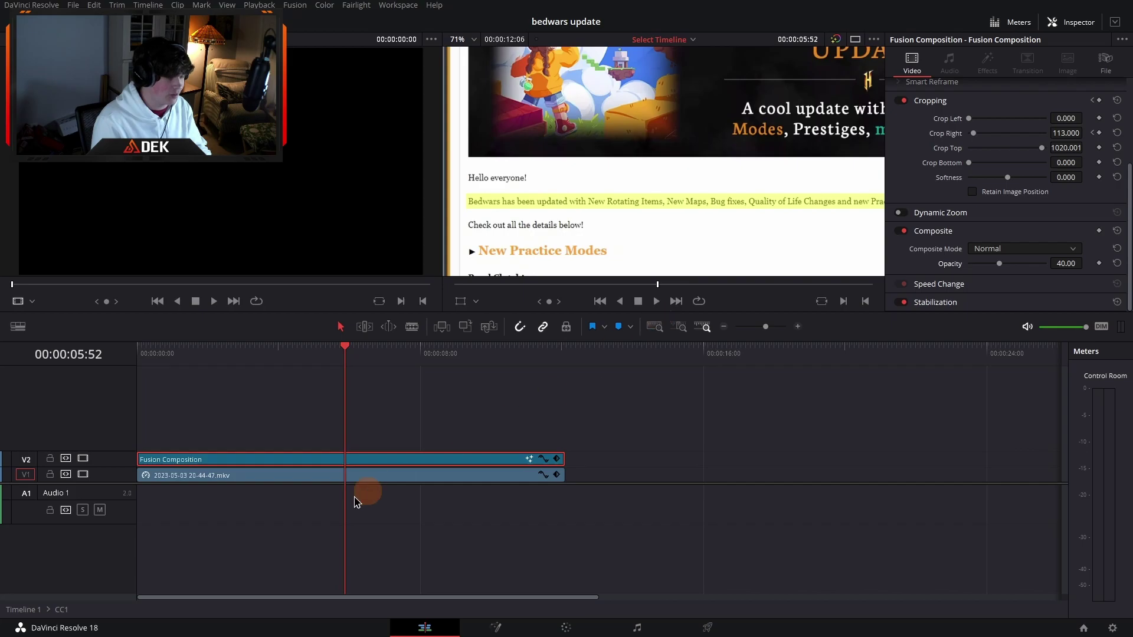
Step: Change the Background1 colour to magenta (#ff0af3) in Fusion and view the recoloured highlight on the Edit page
{"action": "left_click", "coordinate": [495, 629]}
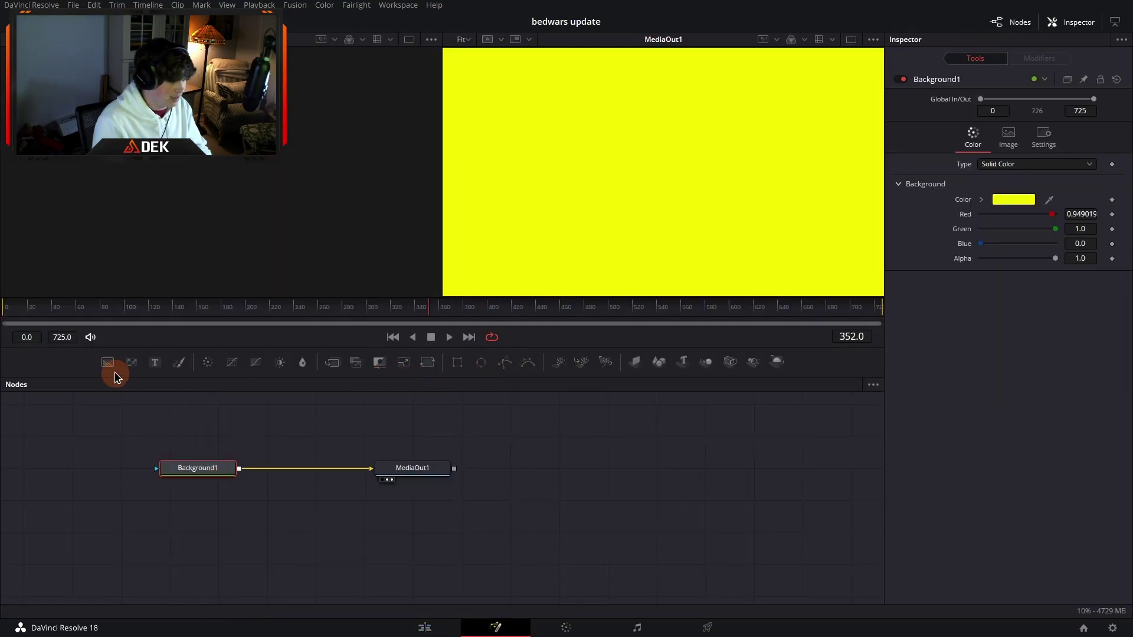
{"action": "scroll", "coordinate": [970, 213], "scroll_direction": "down", "scroll_amount": 1}
{"action": "left_click_drag", "start_coordinate": [590, 213], "coordinate": [580, 218]}
{"action": "left_click", "coordinate": [678, 422]}
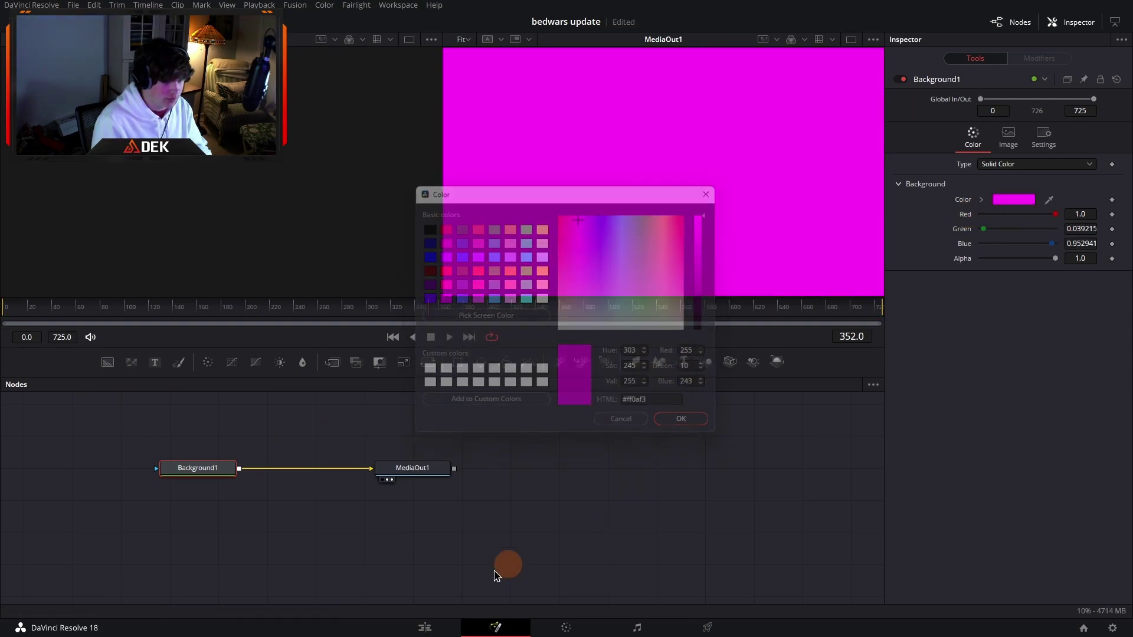
{"action": "left_click", "coordinate": [425, 628]}
{"action": "left_click_drag", "start_coordinate": [662, 235], "coordinate": [594, 236]}
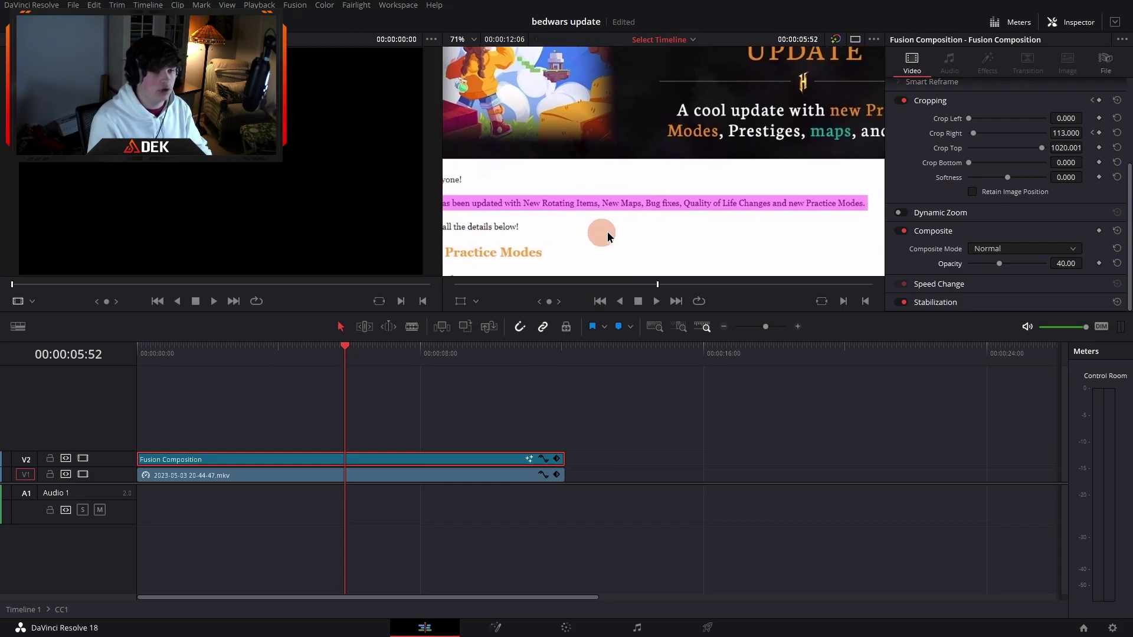
Step: Undo the opacity change and restore the yellow colour of the Fusion Composition's background
{"action": "key", "text": "ctrl+z"}
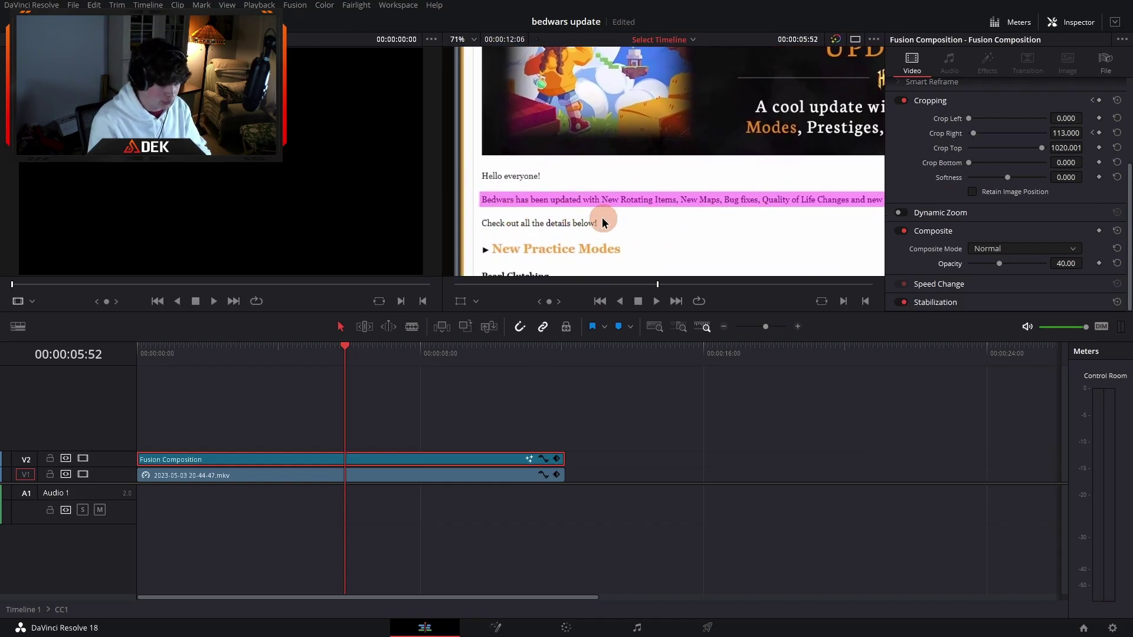
{"action": "key", "text": "ctrl+z"}
{"action": "key", "text": "d"}
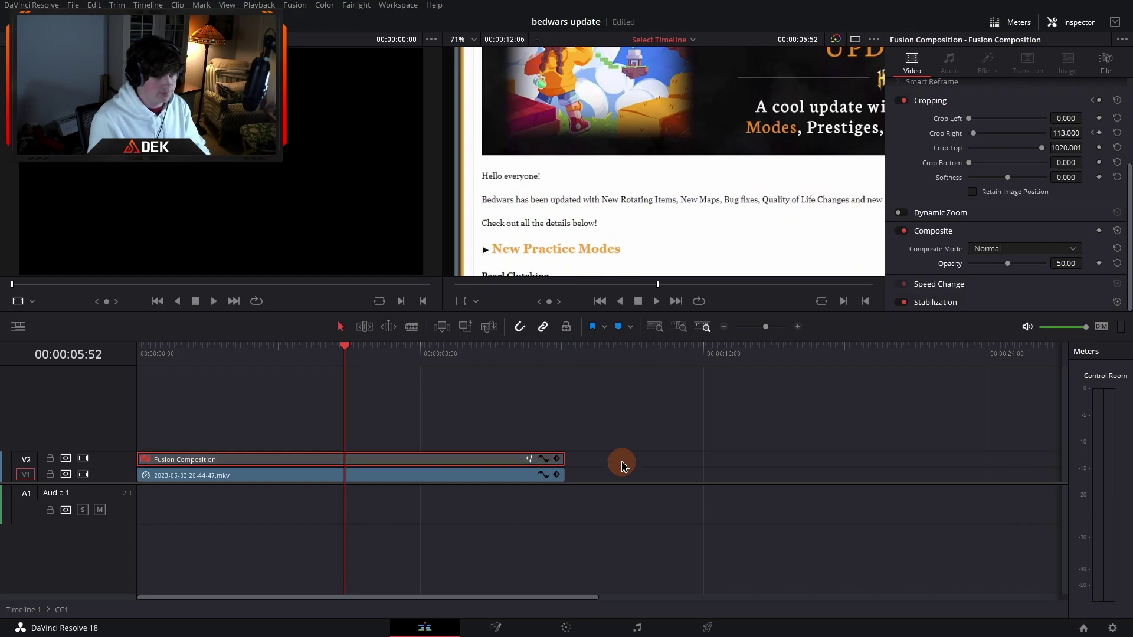
{"action": "key", "text": "d"}
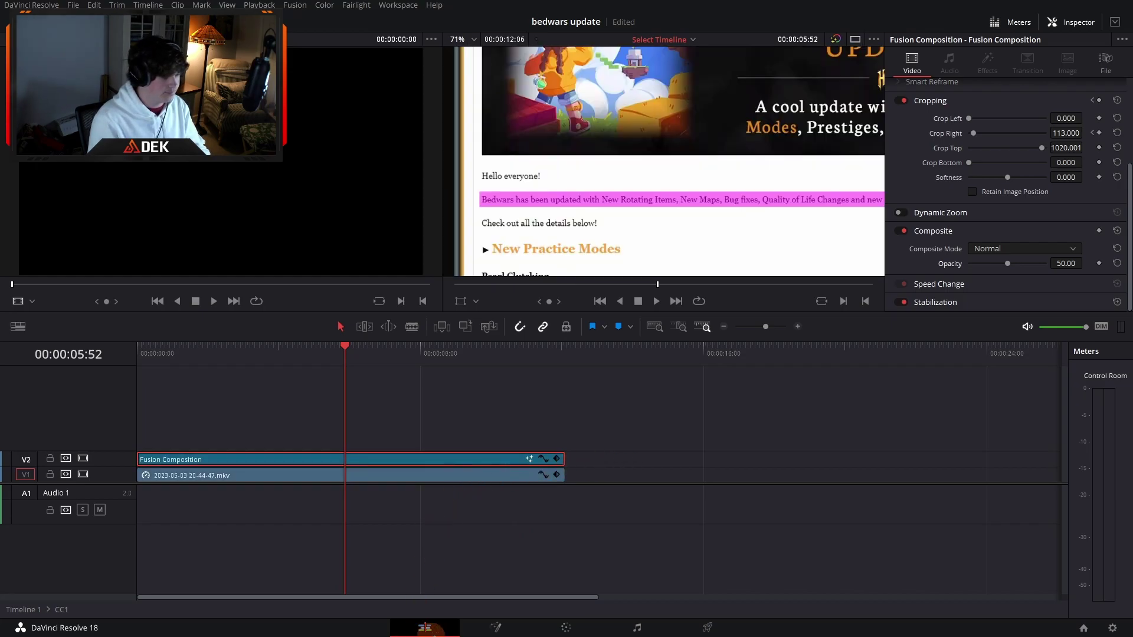
{"action": "left_click", "coordinate": [496, 628]}
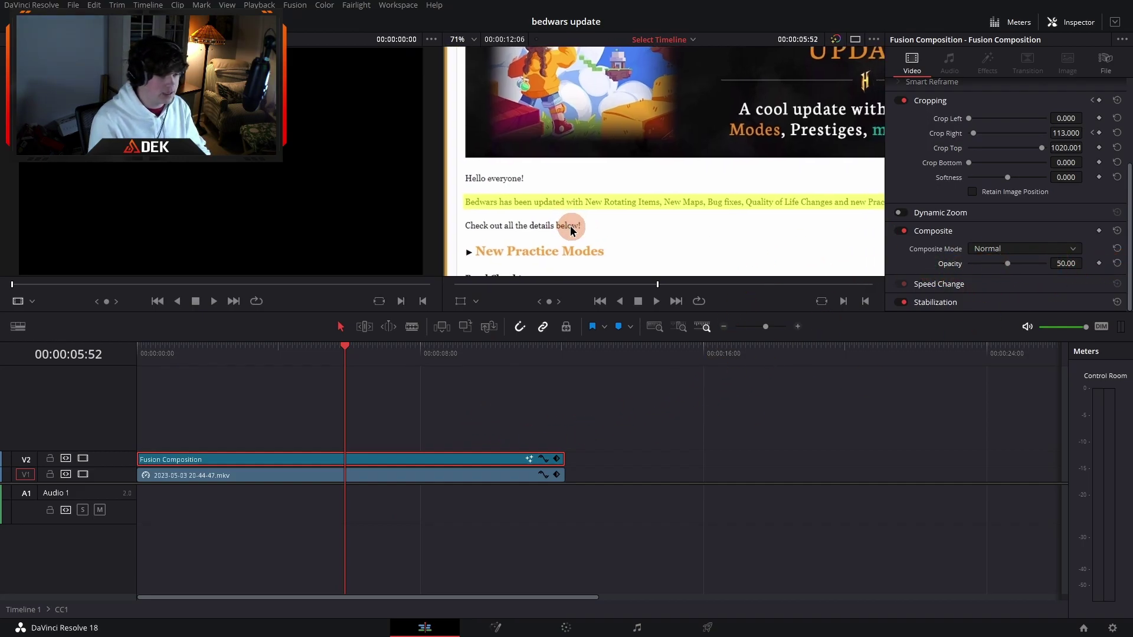
Step: Play and scrub through the start of CC1 to examine how the Crop Right keyframes reveal the highlight
{"action": "scroll", "coordinate": [952, 199], "scroll_direction": "up", "scroll_amount": 4}
{"action": "left_click_drag", "start_coordinate": [450, 373], "coordinate": [180, 362]}
{"action": "key", "text": "space"}
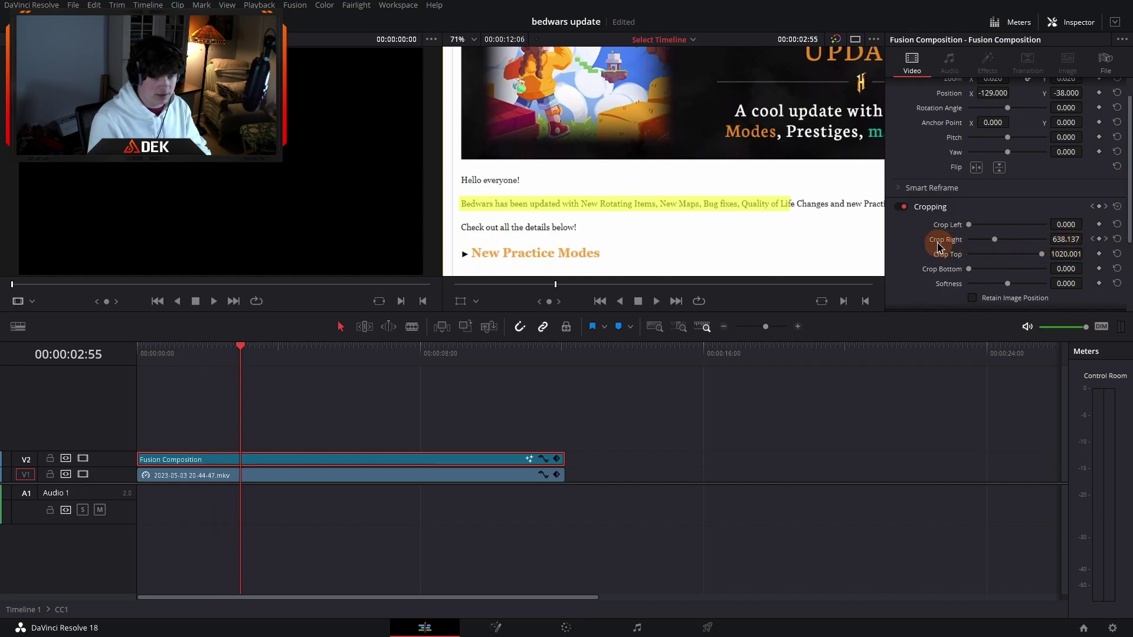
{"action": "left_click", "coordinate": [169, 372]}
{"action": "left_click_drag", "start_coordinate": [165, 354], "coordinate": [299, 369]}
Step: Try a different Crop Right value on the Fusion Composition, undo it and save the project
{"action": "left_click", "coordinate": [1066, 240]}
{"action": "left_click_drag", "start_coordinate": [763, 242], "coordinate": [756, 198]}
{"action": "left_click_drag", "start_coordinate": [1060, 240], "coordinate": [941, 244]}
{"action": "key", "text": "ctrl+z"}
{"action": "key", "text": "ctrl+s"}
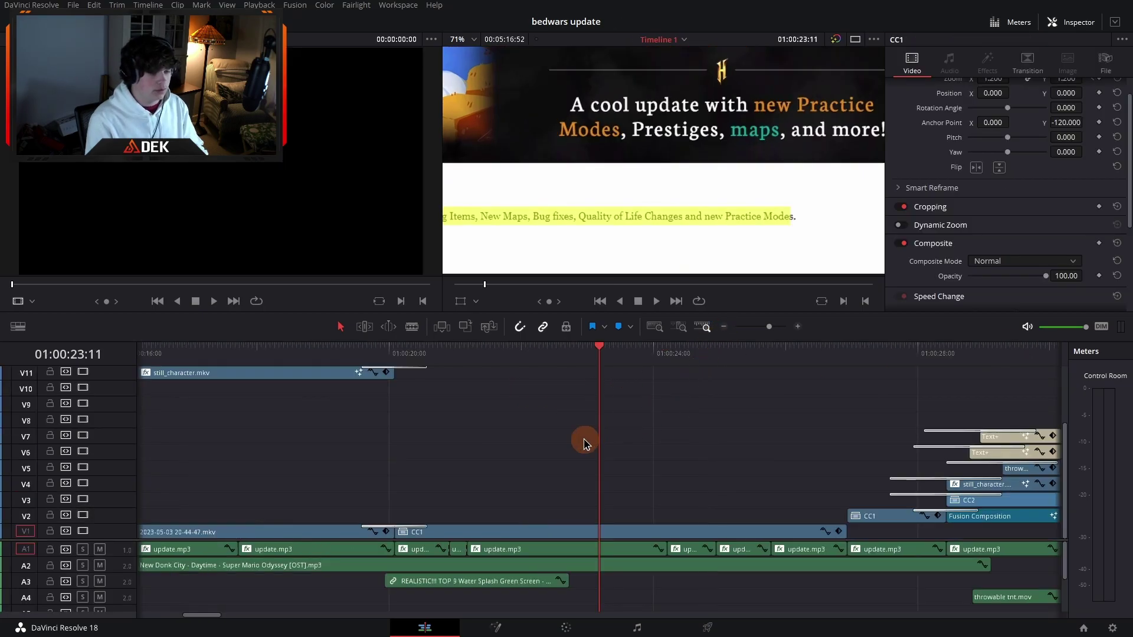
Step: Fit the whole picture of Timeline 1 in the viewer
{"action": "key", "text": "ctrl+minus"}
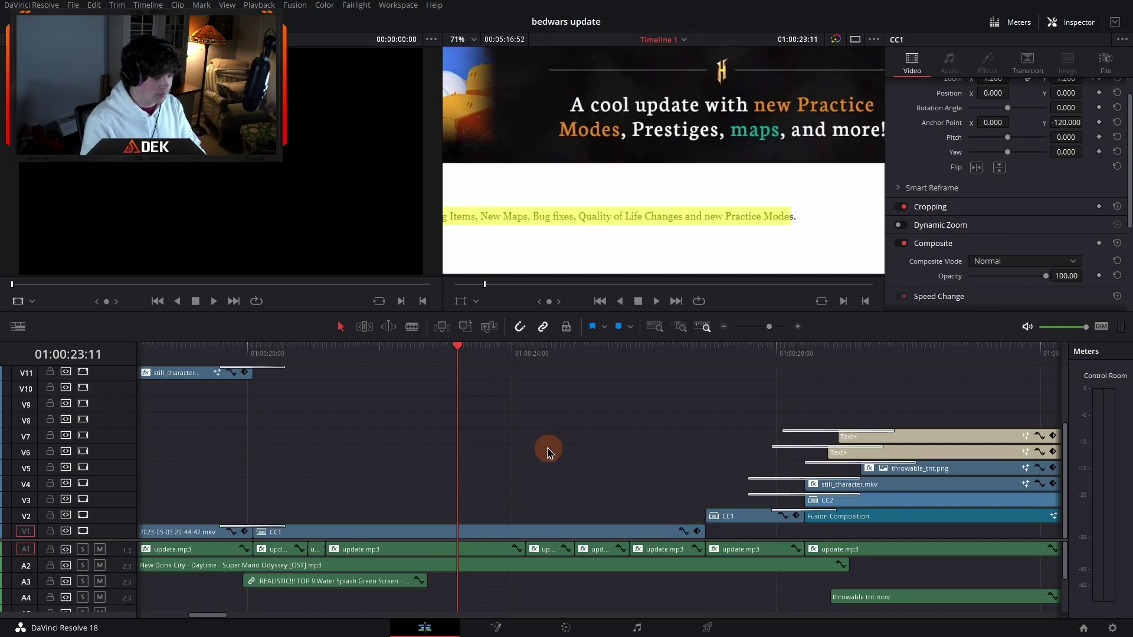
{"action": "scroll", "coordinate": [546, 449], "scroll_direction": "left", "scroll_amount": 3}
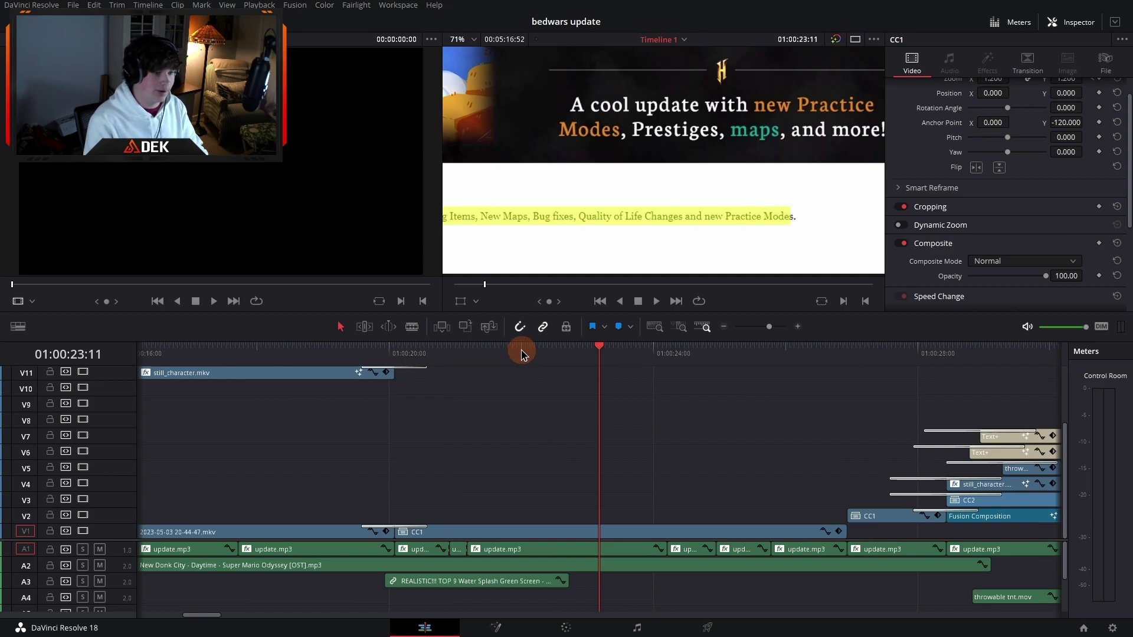
{"action": "left_click", "coordinate": [474, 39]}
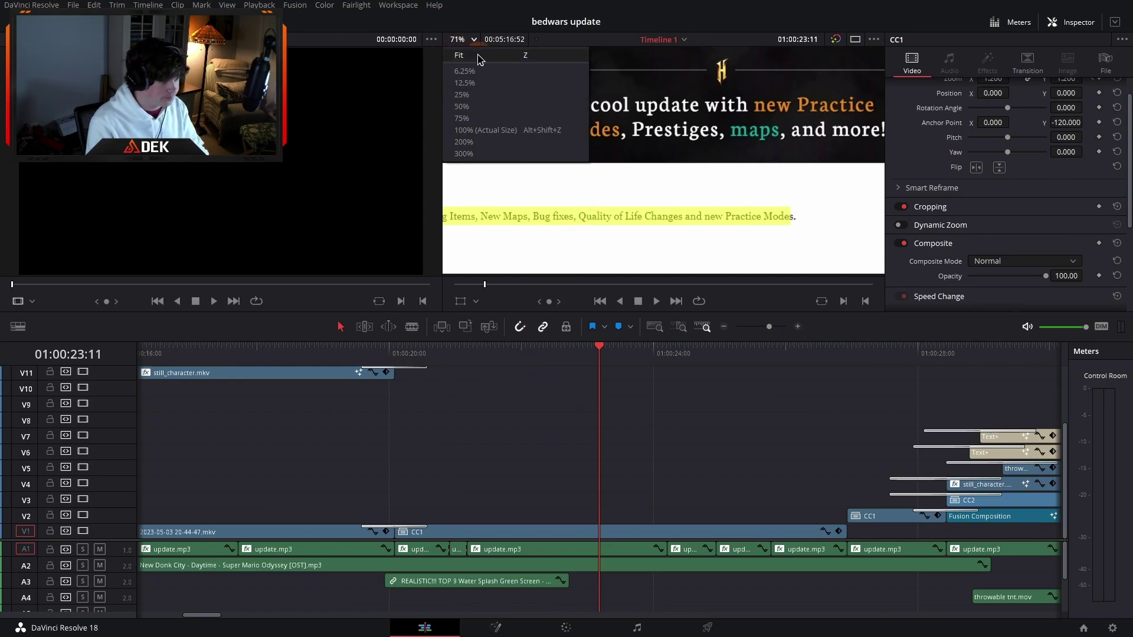
{"action": "left_click", "coordinate": [466, 56]}
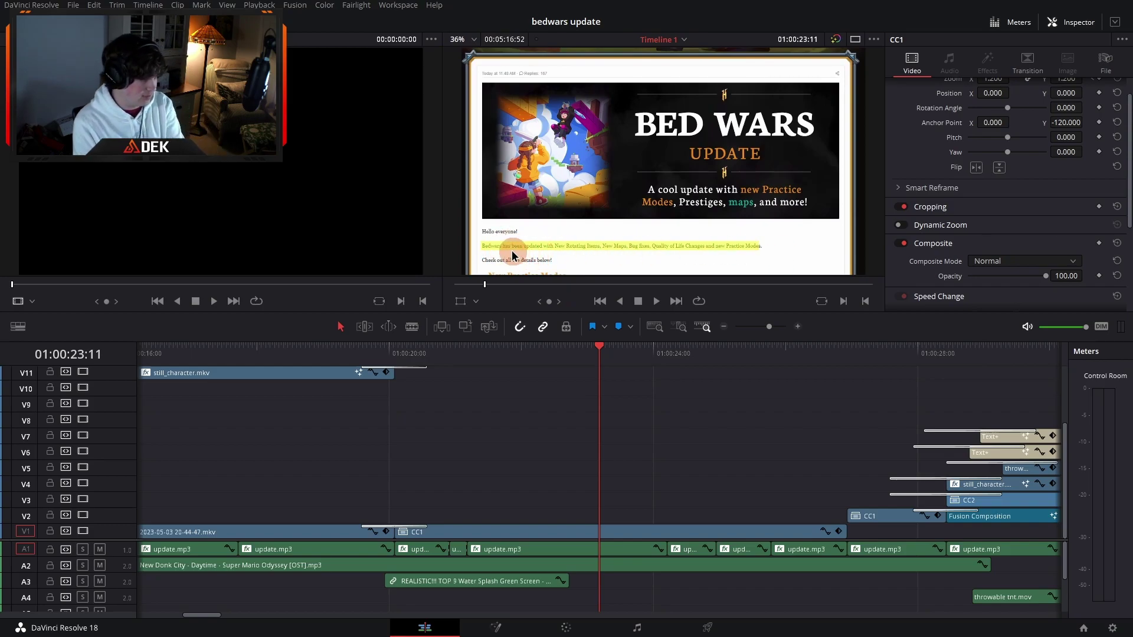
Step: Go to the Now Playing section at 01:00:30:44 and select the still_character.mkv clip on track V4
{"action": "scroll", "coordinate": [667, 455], "scroll_direction": "right", "scroll_amount": 6}
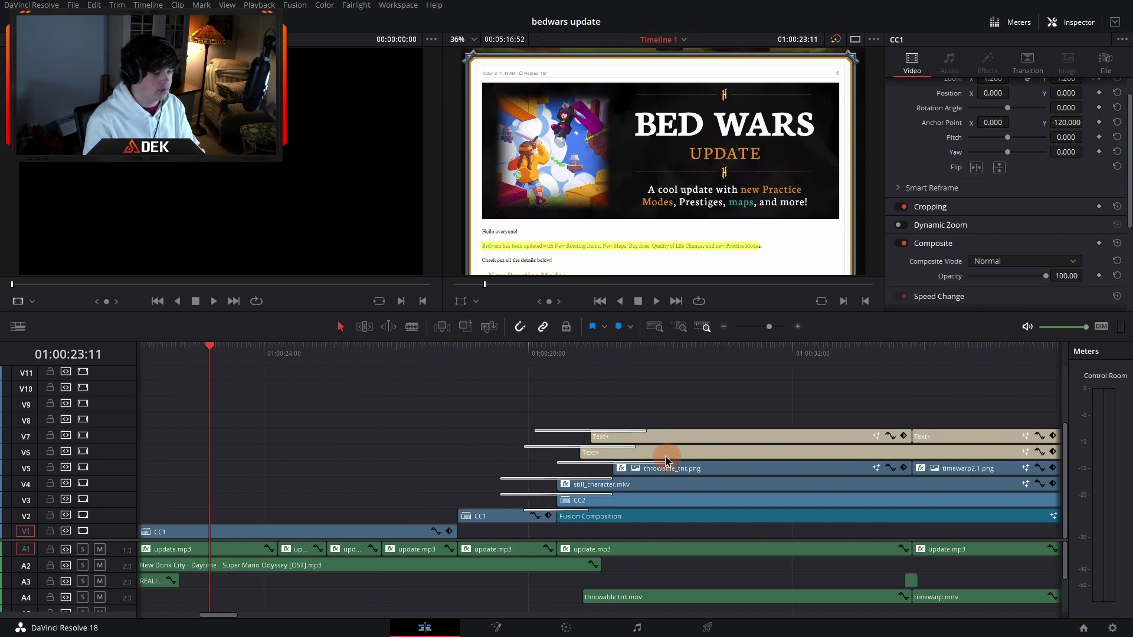
{"action": "scroll", "coordinate": [524, 475], "scroll_direction": "right", "scroll_amount": 3}
{"action": "left_click", "coordinate": [722, 325]}
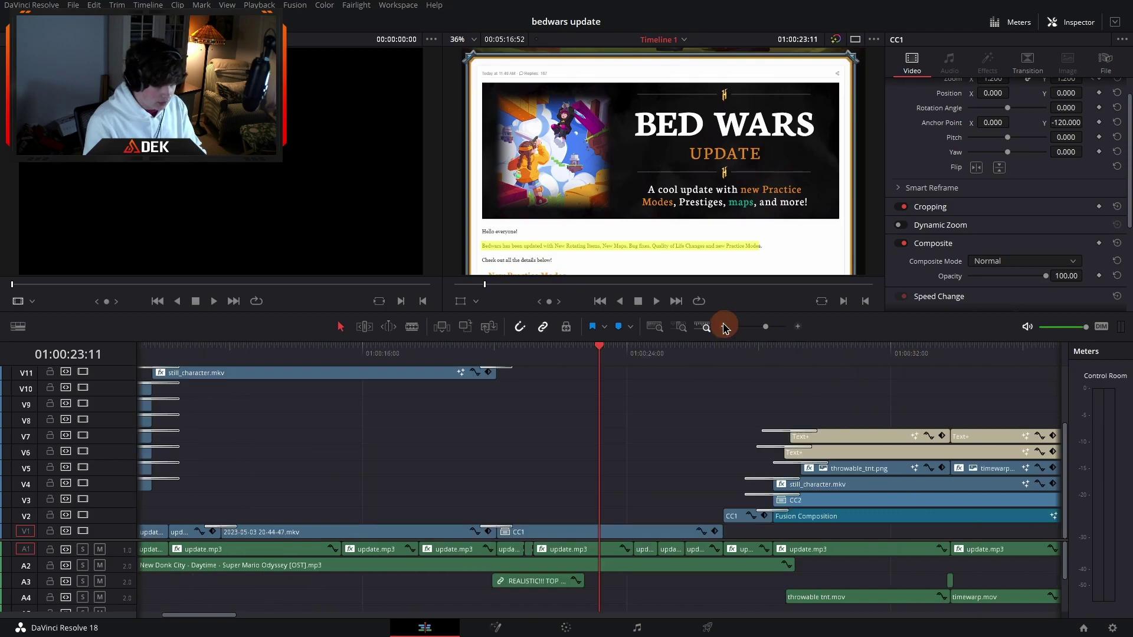
{"action": "scroll", "coordinate": [711, 366], "scroll_direction": "right", "scroll_amount": 3}
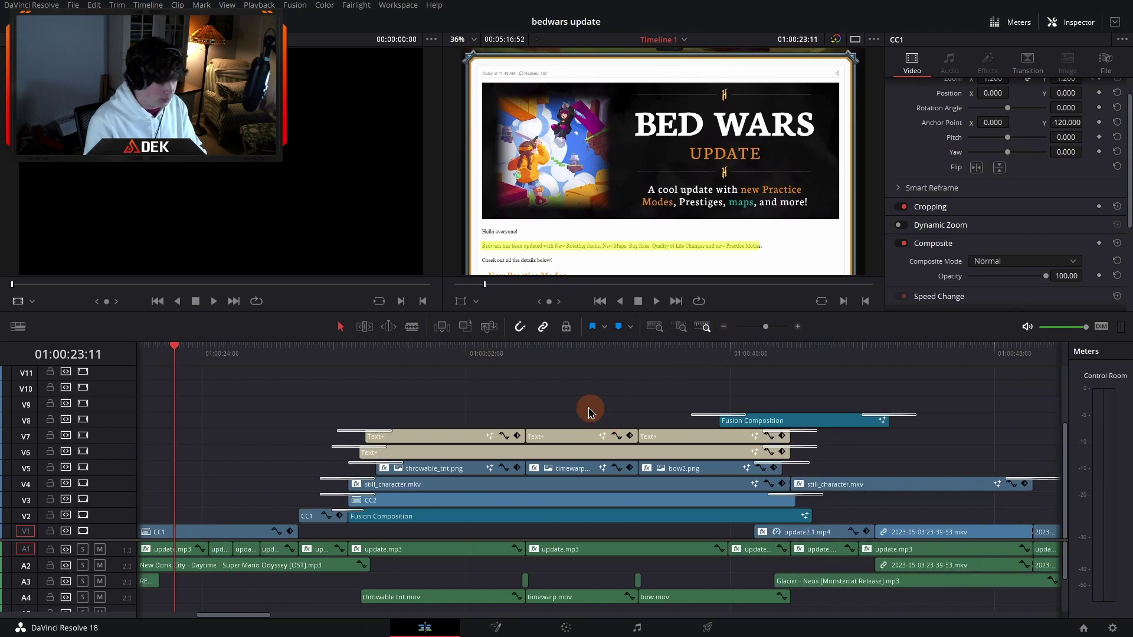
{"action": "left_click", "coordinate": [581, 358]}
{"action": "left_click", "coordinate": [428, 359]}
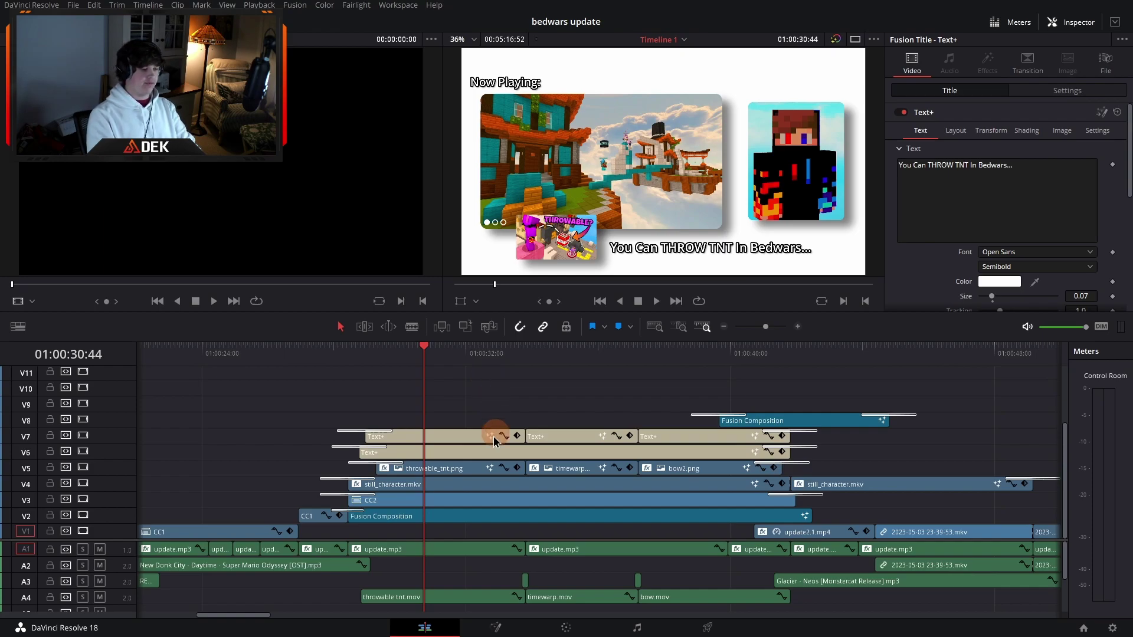
{"action": "left_click", "coordinate": [462, 484]}
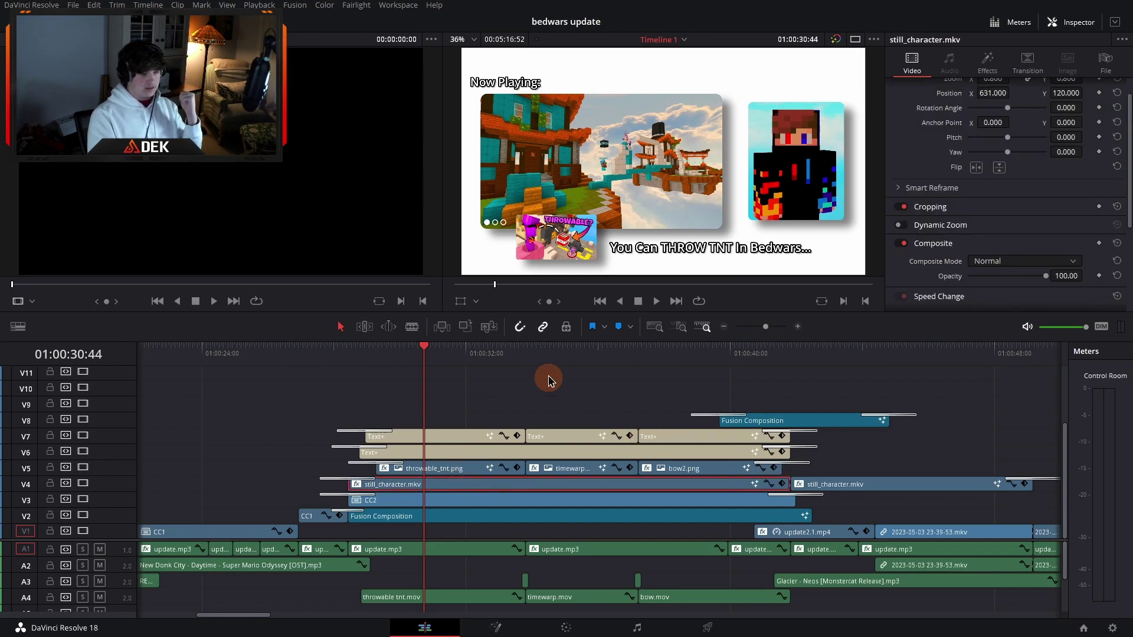
Step: Compare the Now Playing layout at 01:00:35:42, 01:00:38:49 and 01:00:31:25 with the preceding CC1 section
{"action": "left_click", "coordinate": [588, 350]}
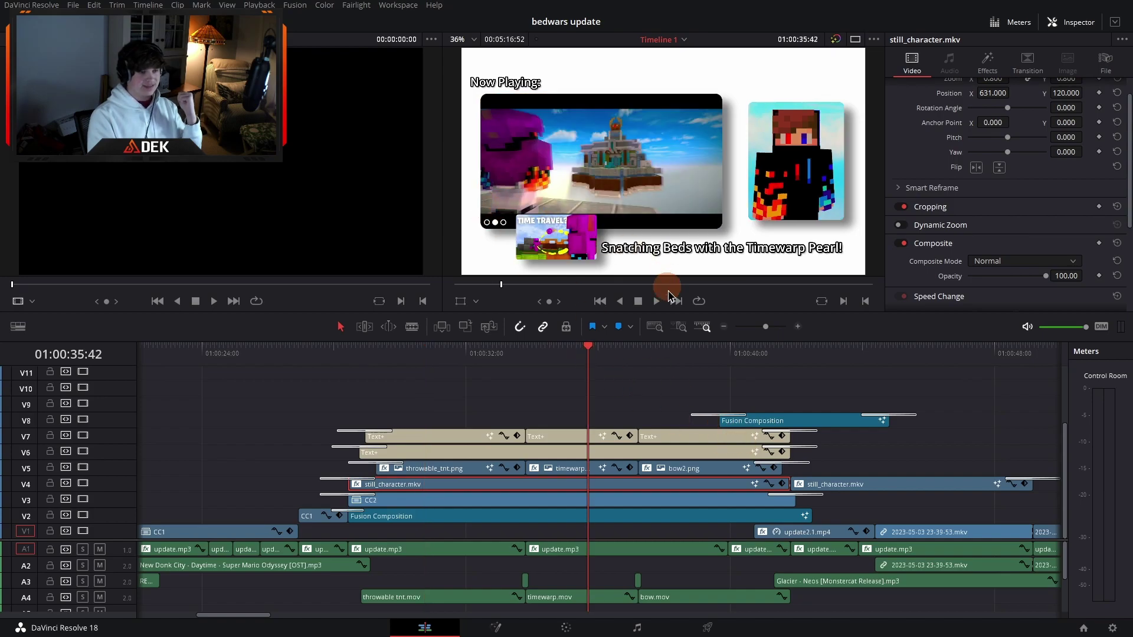
{"action": "left_click", "coordinate": [689, 353]}
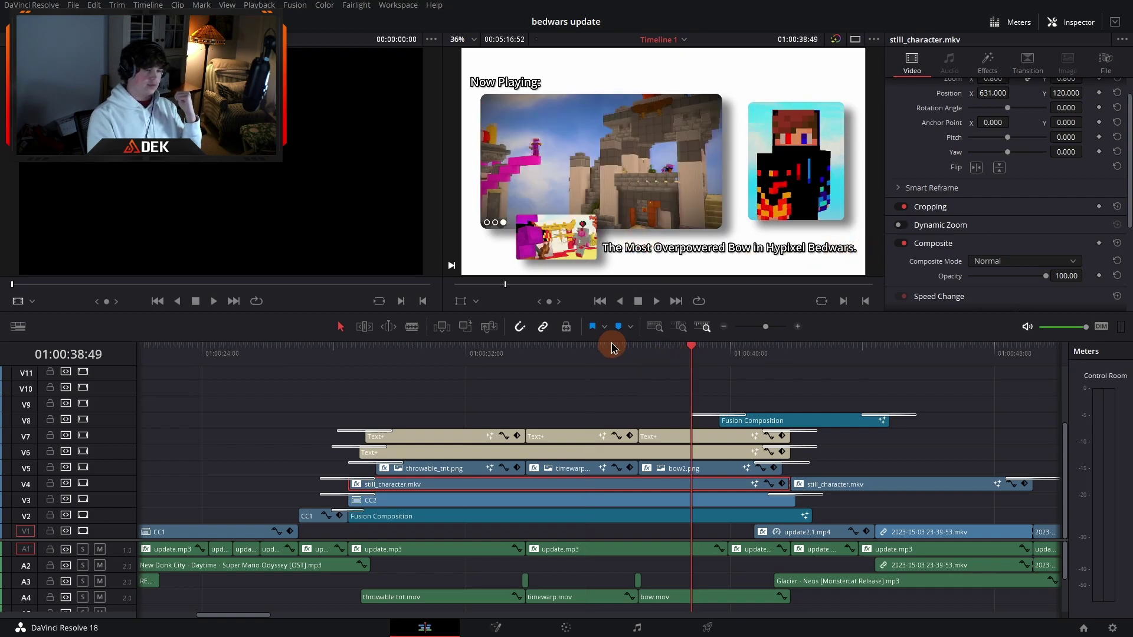
{"action": "left_click", "coordinate": [446, 354]}
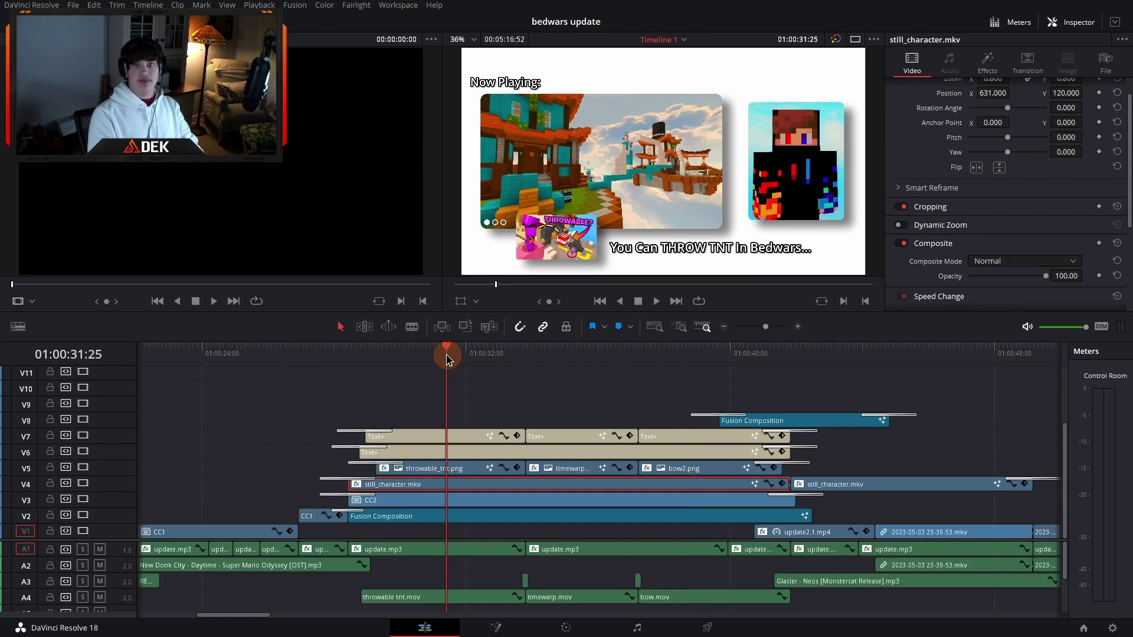
{"action": "scroll", "coordinate": [466, 377], "scroll_direction": "left", "scroll_amount": 5}
{"action": "left_click", "coordinate": [463, 354]}
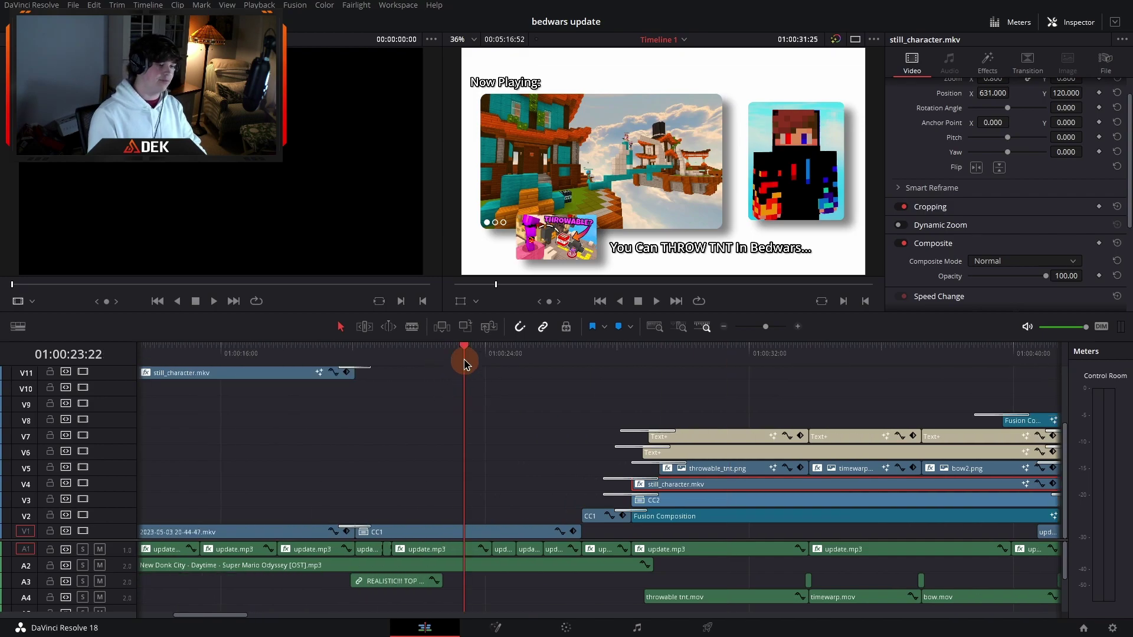
{"action": "left_click", "coordinate": [745, 354]}
{"action": "scroll", "coordinate": [600, 416], "scroll_direction": "right", "scroll_amount": 5}
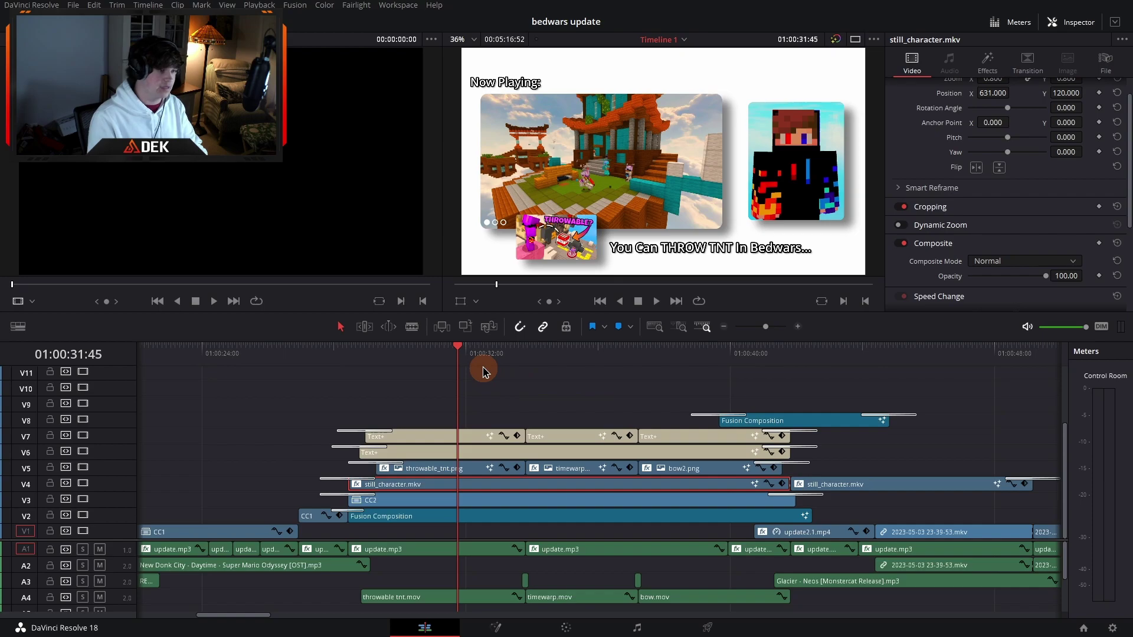
Step: Open the Fusion Composition on track V8 at 01:00:41:09 in Fusion and examine its Background1 and Rectangle1 nodes
{"action": "scroll", "coordinate": [534, 384], "scroll_direction": "right", "scroll_amount": 3}
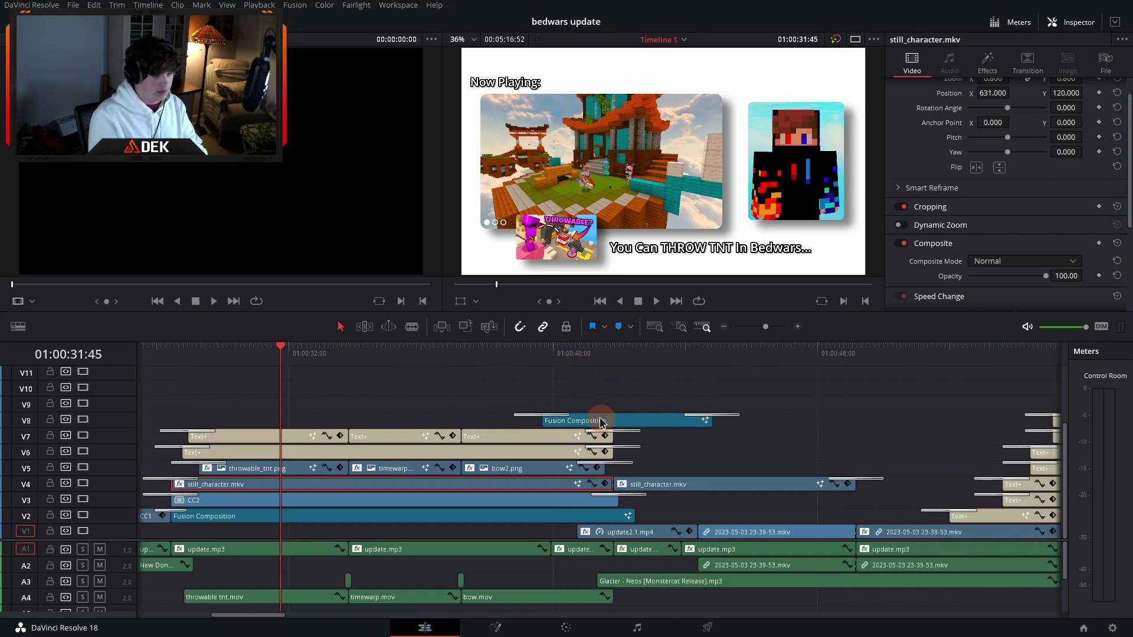
{"action": "left_click", "coordinate": [592, 349]}
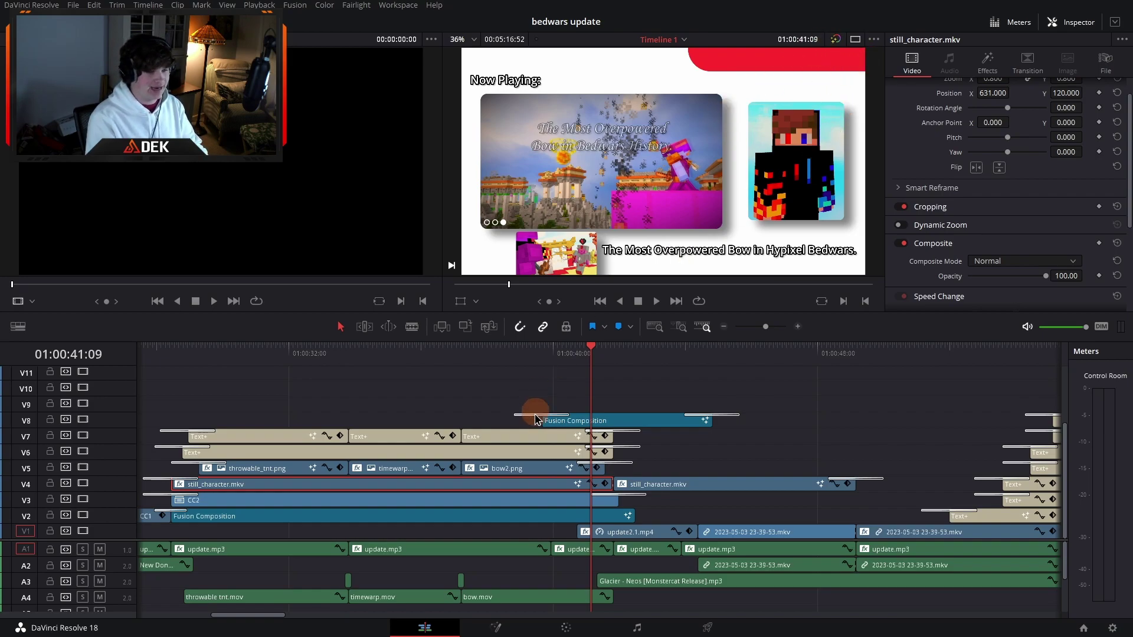
{"action": "left_click", "coordinate": [607, 423]}
{"action": "left_click", "coordinate": [514, 633]}
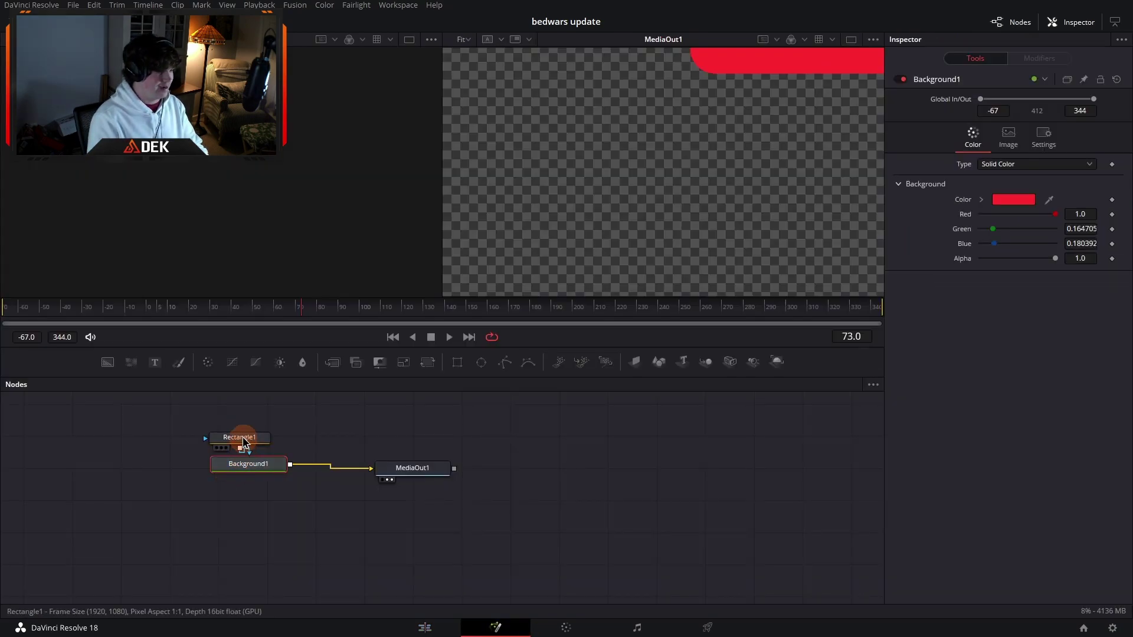
{"action": "left_click", "coordinate": [243, 466]}
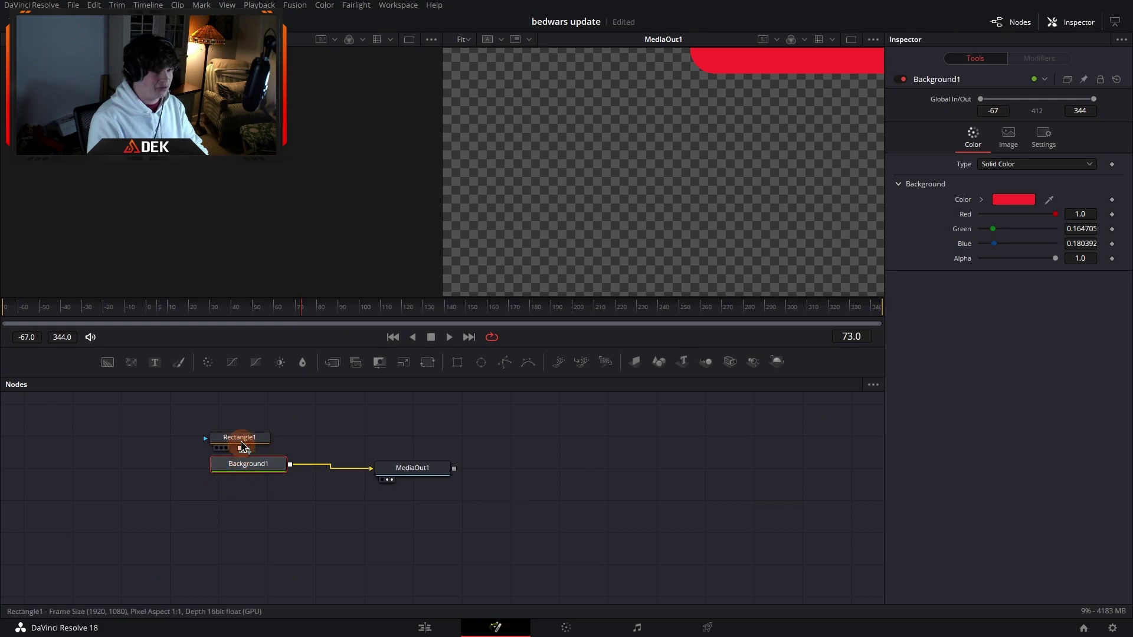
{"action": "left_click", "coordinate": [239, 438]}
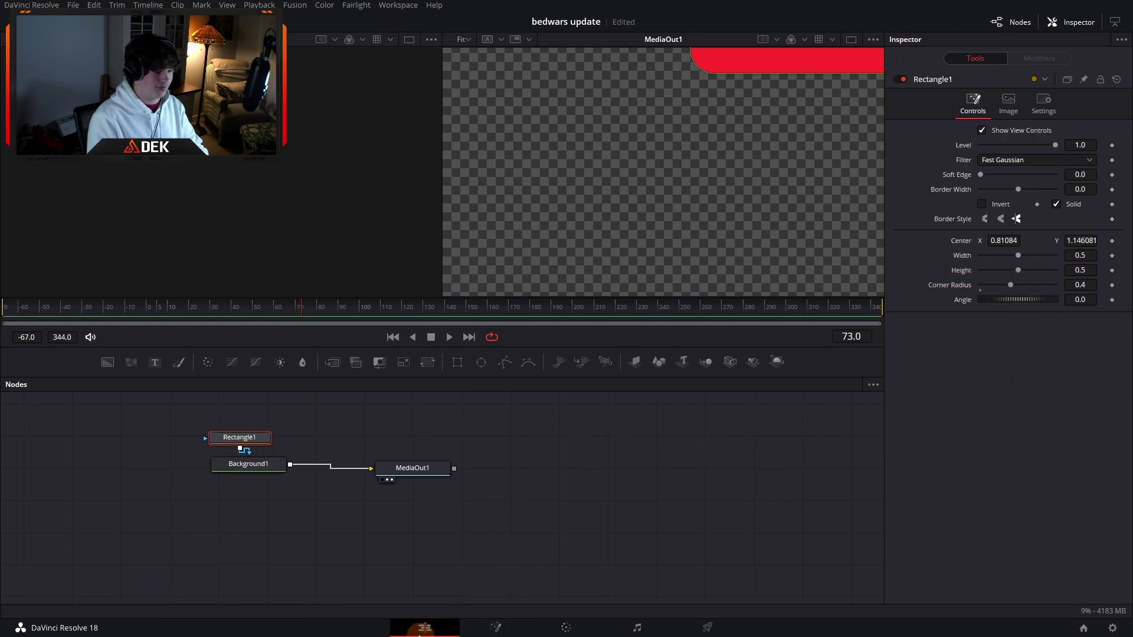
Step: Return to the Edit page and show the settings of the Push transition at the start of the V8 Fusion Composition
{"action": "left_click", "coordinate": [425, 627]}
{"action": "left_click", "coordinate": [533, 417]}
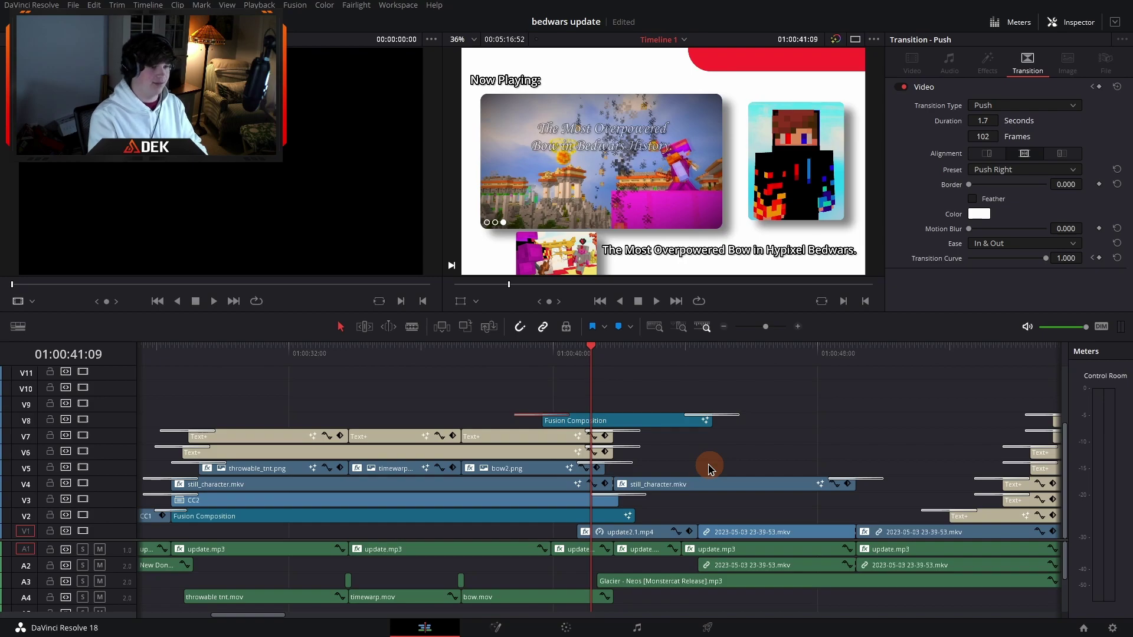
Step: Go to 01:00:31:04 in the Now Playing section and examine the Fusion Composition on track V2 that forms its background
{"action": "scroll", "coordinate": [708, 467], "scroll_direction": "left", "scroll_amount": 5}
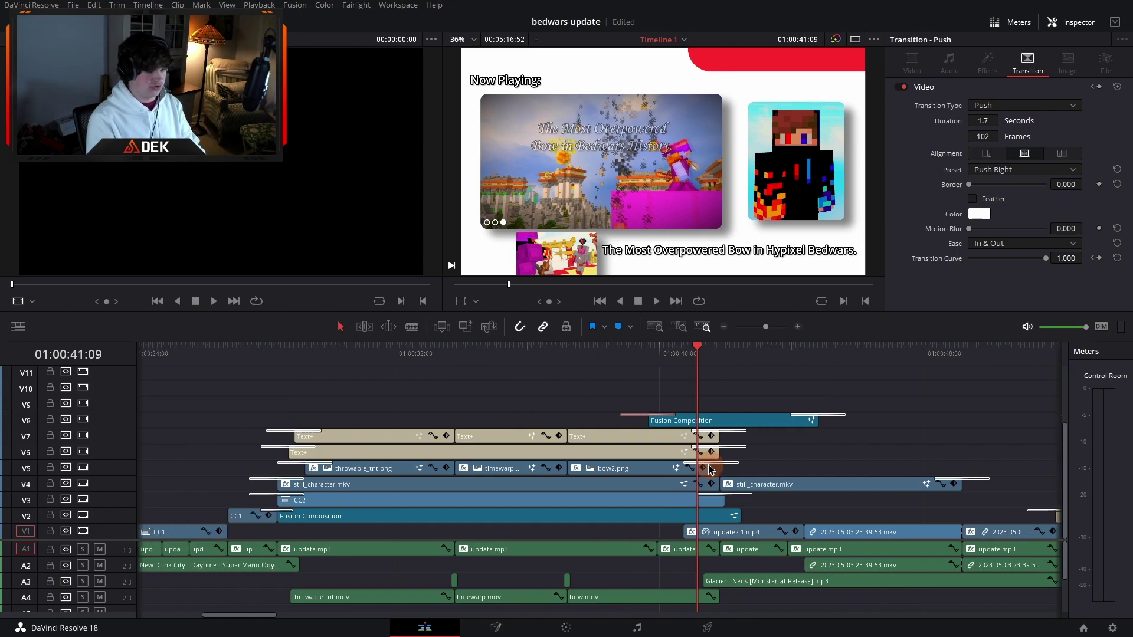
{"action": "left_click", "coordinate": [637, 399]}
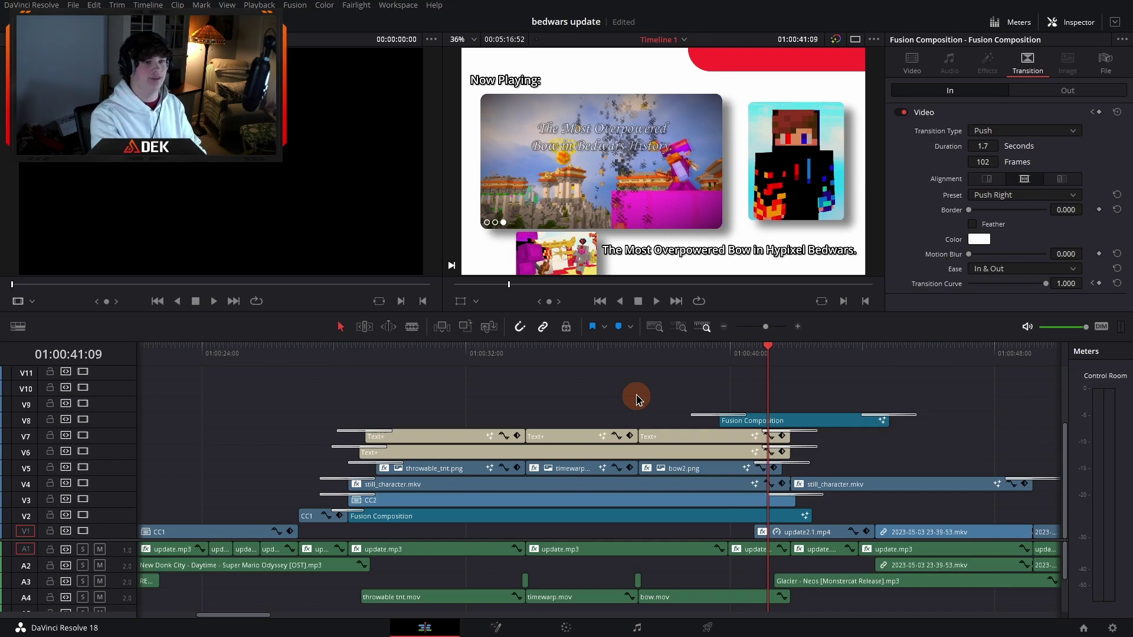
{"action": "left_click", "coordinate": [435, 353]}
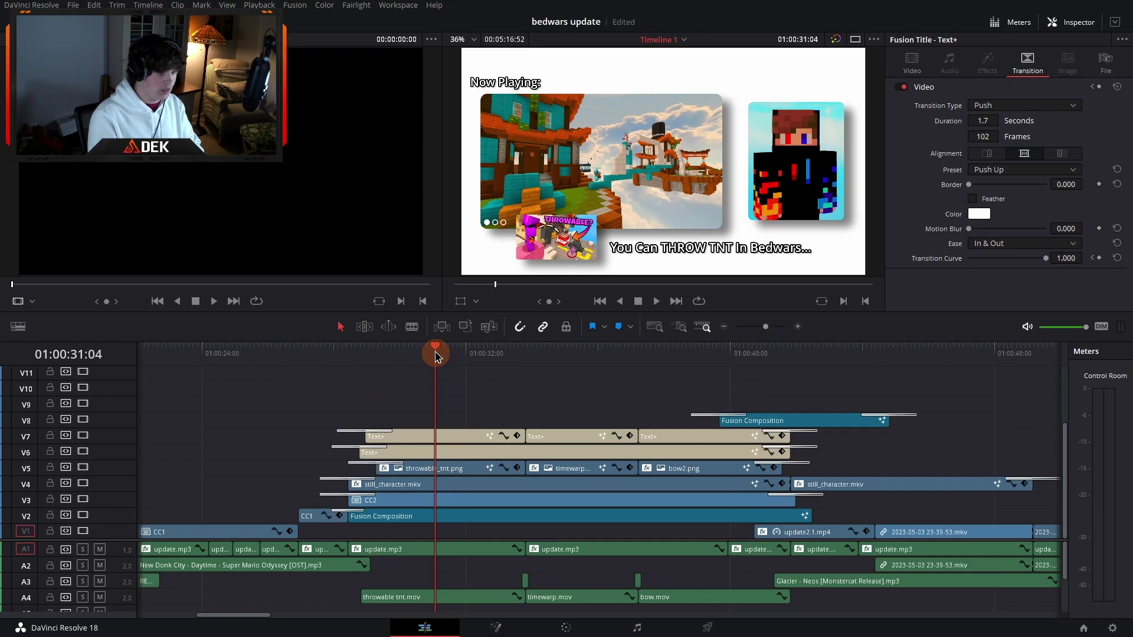
{"action": "left_click", "coordinate": [411, 517]}
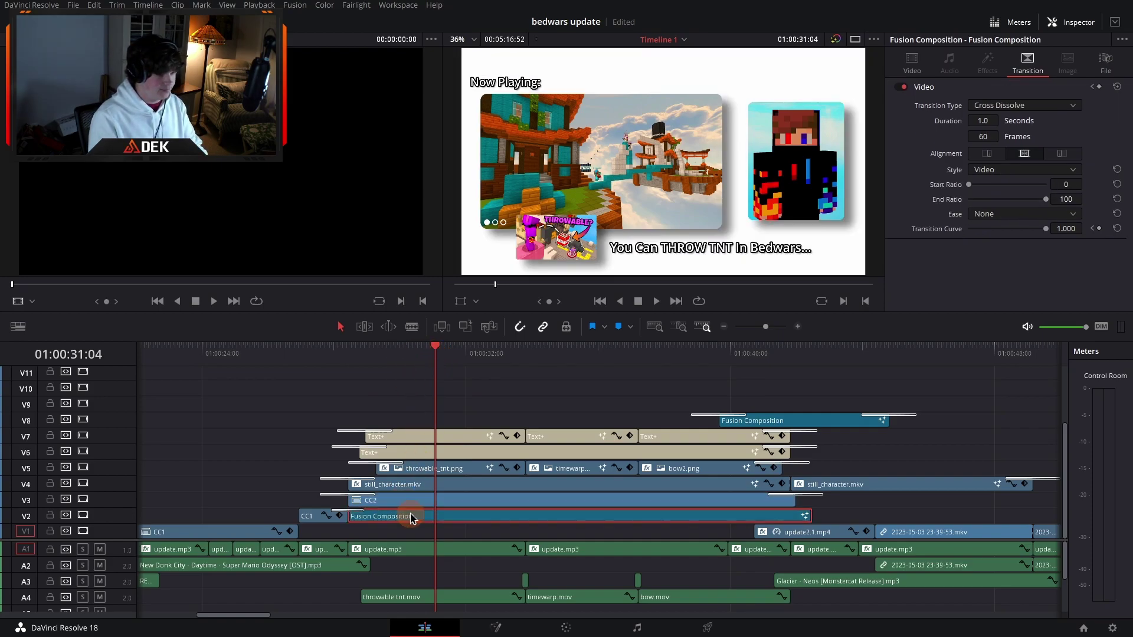
{"action": "left_click", "coordinate": [645, 520]}
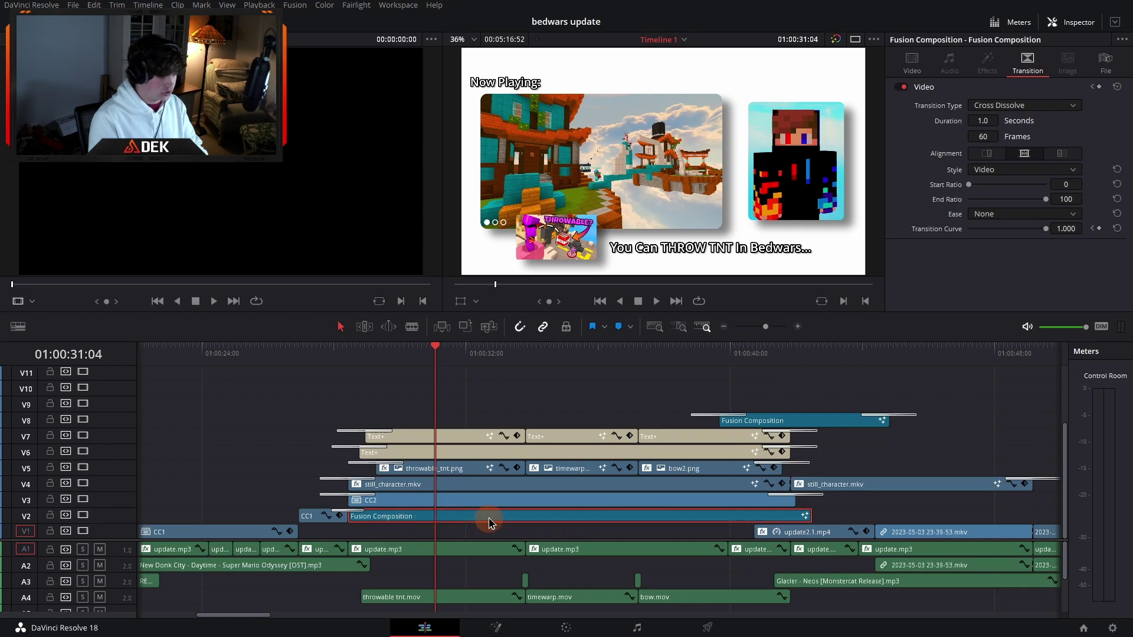
{"action": "left_click", "coordinate": [411, 517]}
{"action": "key", "text": "d"}
Step: Open the CC2 compound clip from track V3 in its own timeline and shrink the video tracks to show V1 through V4
{"action": "left_click", "coordinate": [406, 500]}
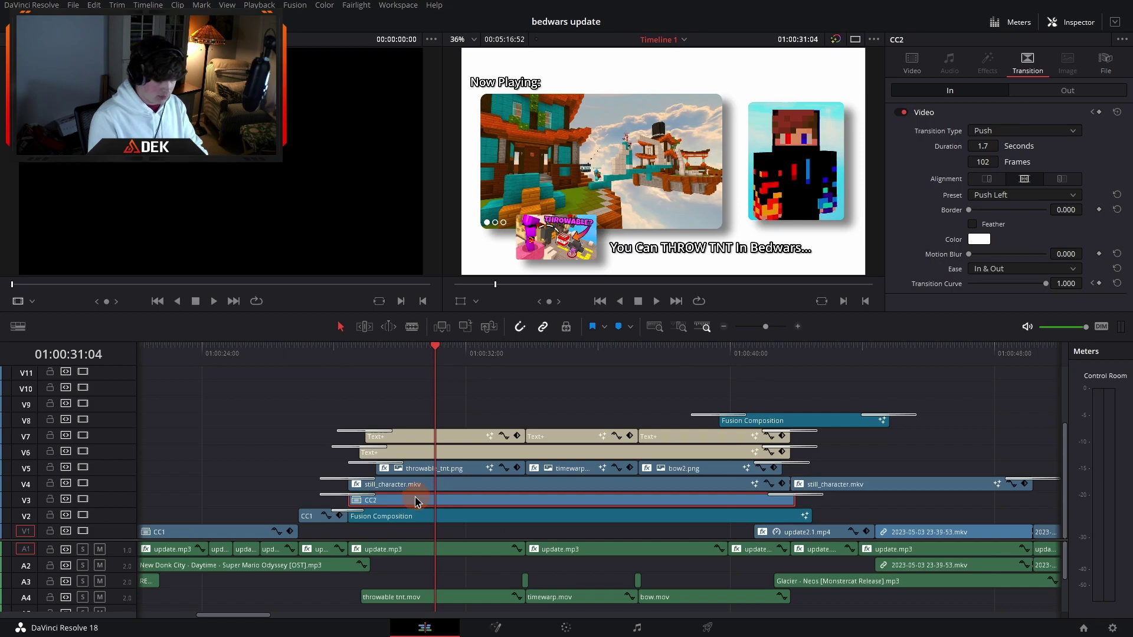
{"action": "right_click", "coordinate": [416, 502]}
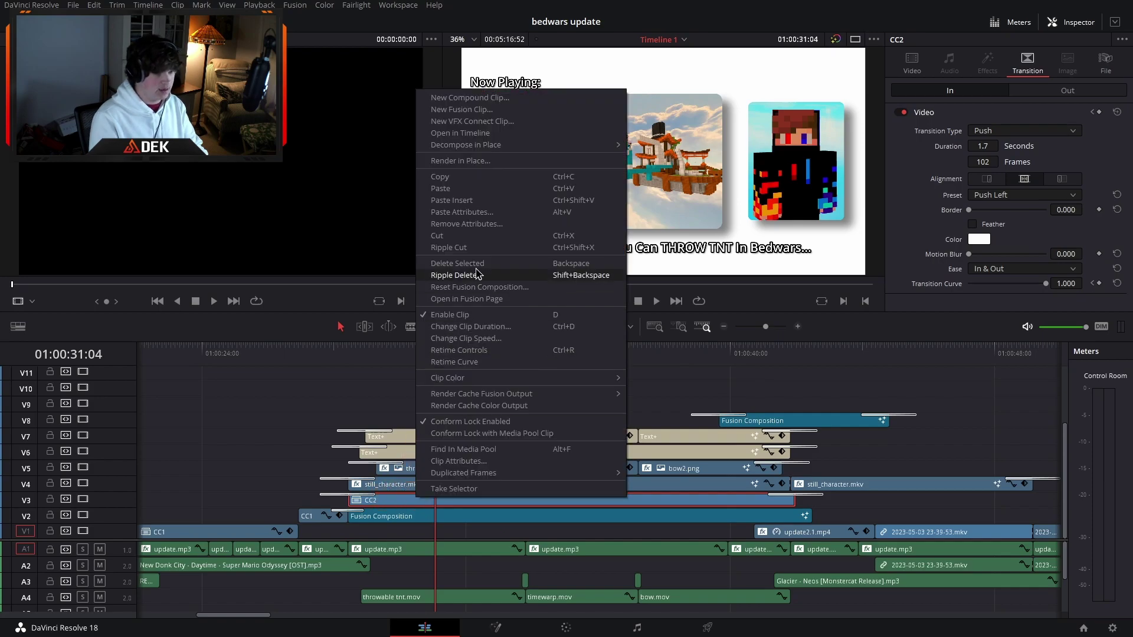
{"action": "left_click", "coordinate": [474, 135]}
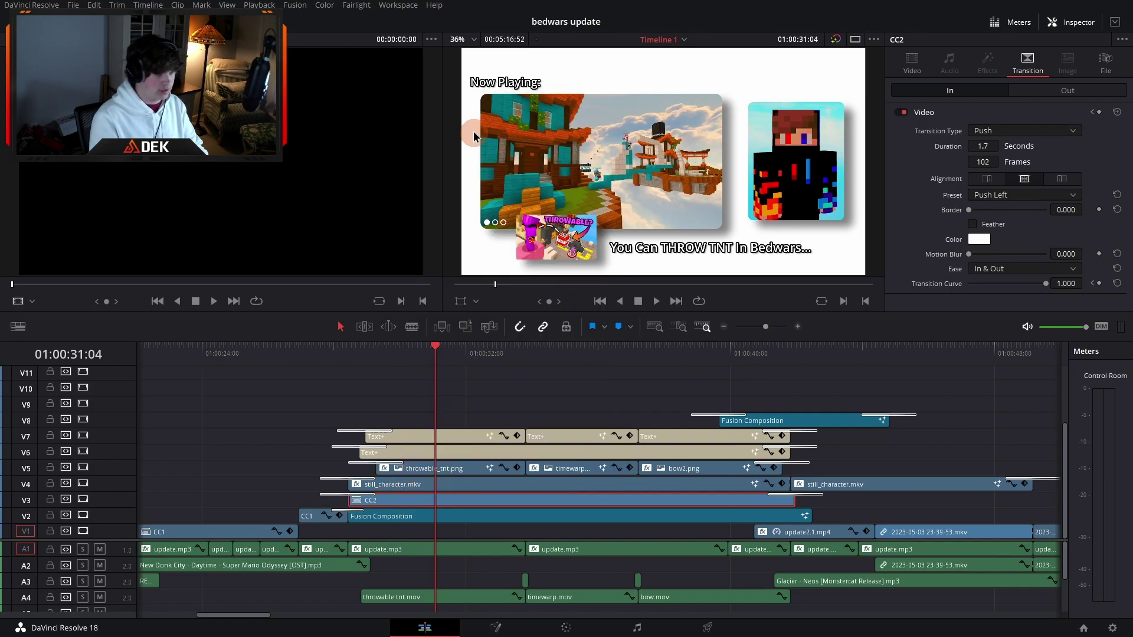
{"action": "left_click_drag", "start_coordinate": [153, 550], "coordinate": [516, 506]}
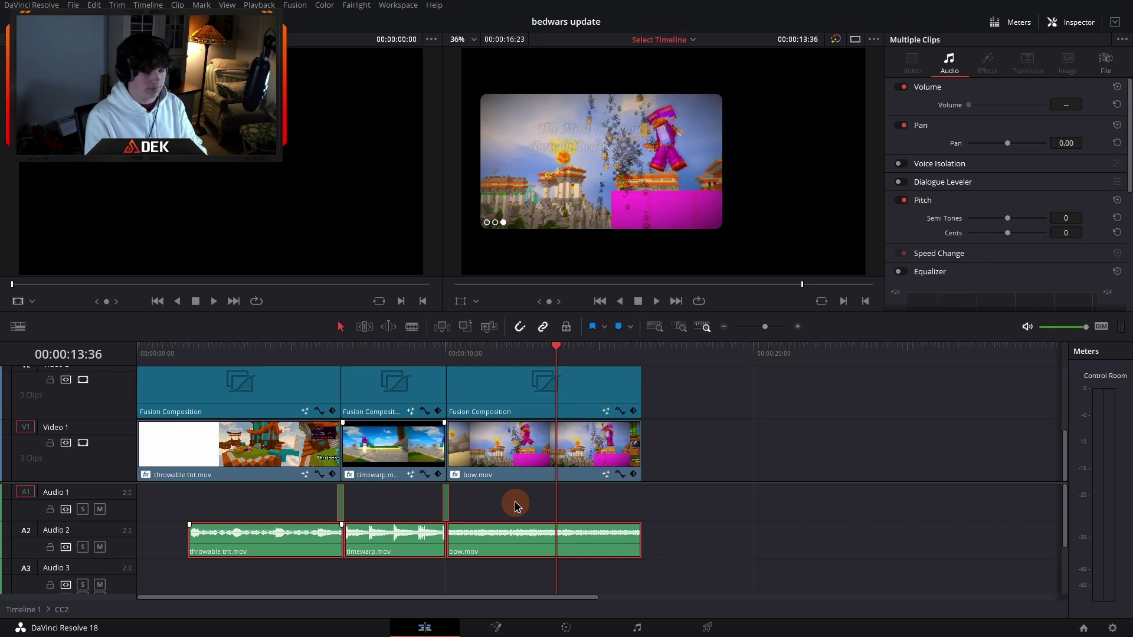
{"action": "left_click", "coordinate": [515, 505]}
{"action": "scroll", "coordinate": [418, 462], "scroll_direction": "down", "scroll_amount": 4}
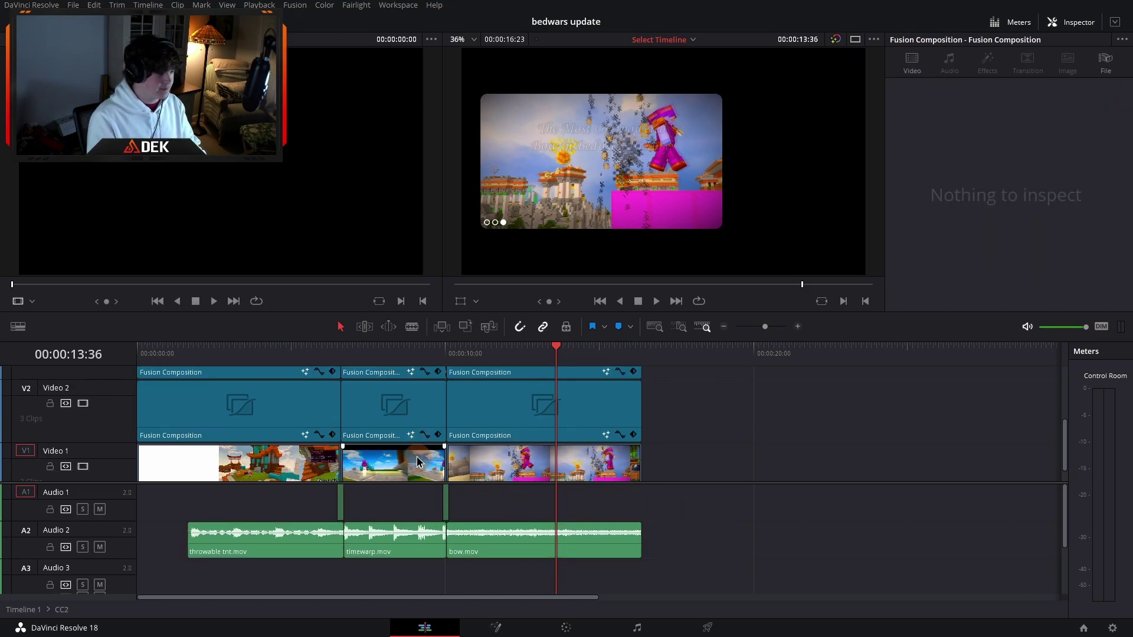
{"action": "scroll", "coordinate": [417, 462], "scroll_direction": "down", "scroll_amount": 4}
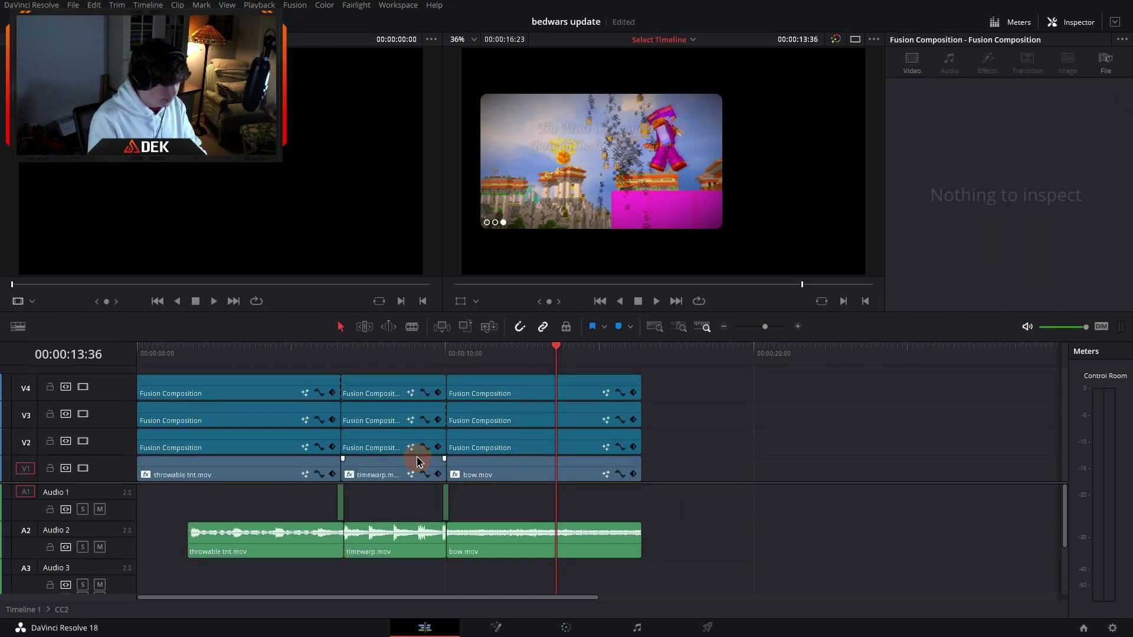
Step: At 00:00:03:10, examine the three gameplay clips on V1 and the Fusion Compositions stacked above the throwable tnt.mov clip
{"action": "left_click", "coordinate": [235, 352]}
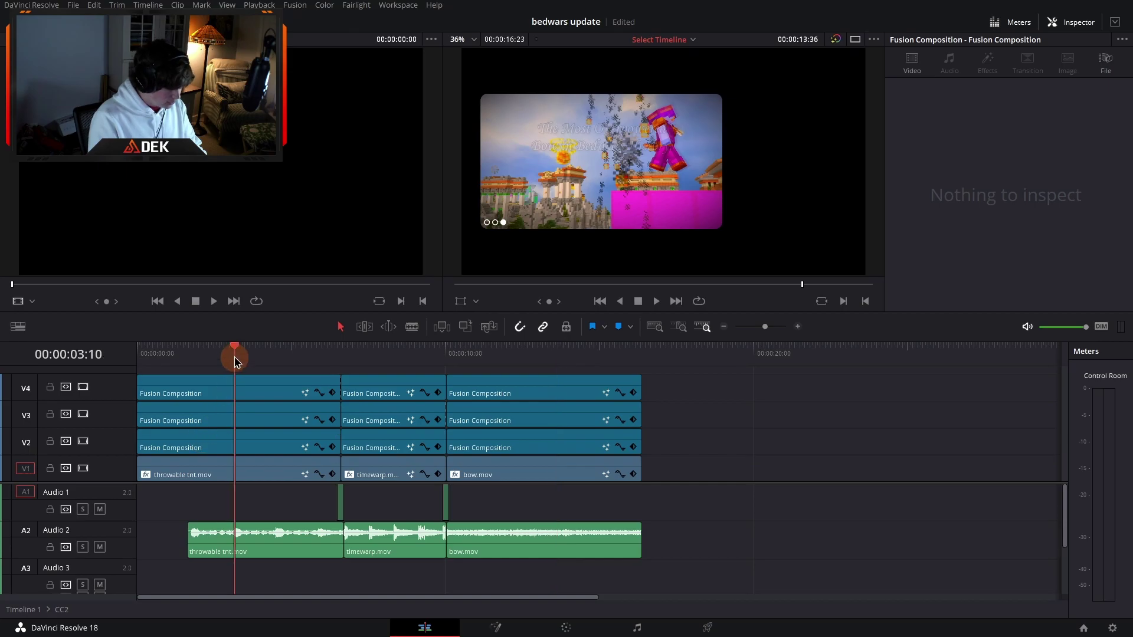
{"action": "left_click", "coordinate": [239, 470]}
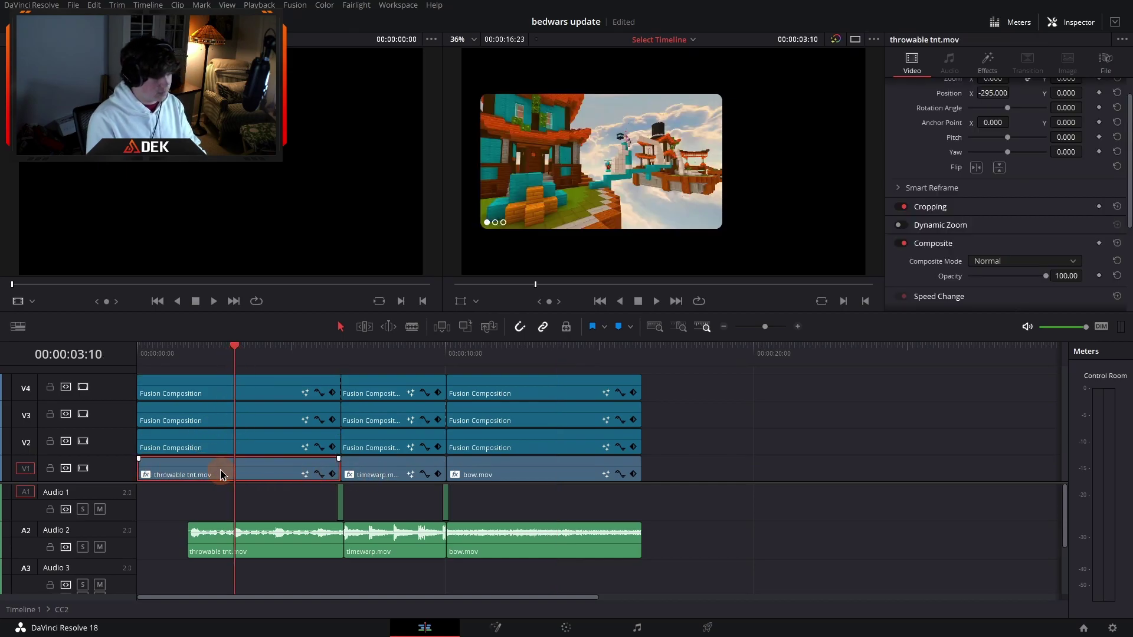
{"action": "left_click", "coordinate": [367, 471]}
{"action": "left_click", "coordinate": [506, 474]}
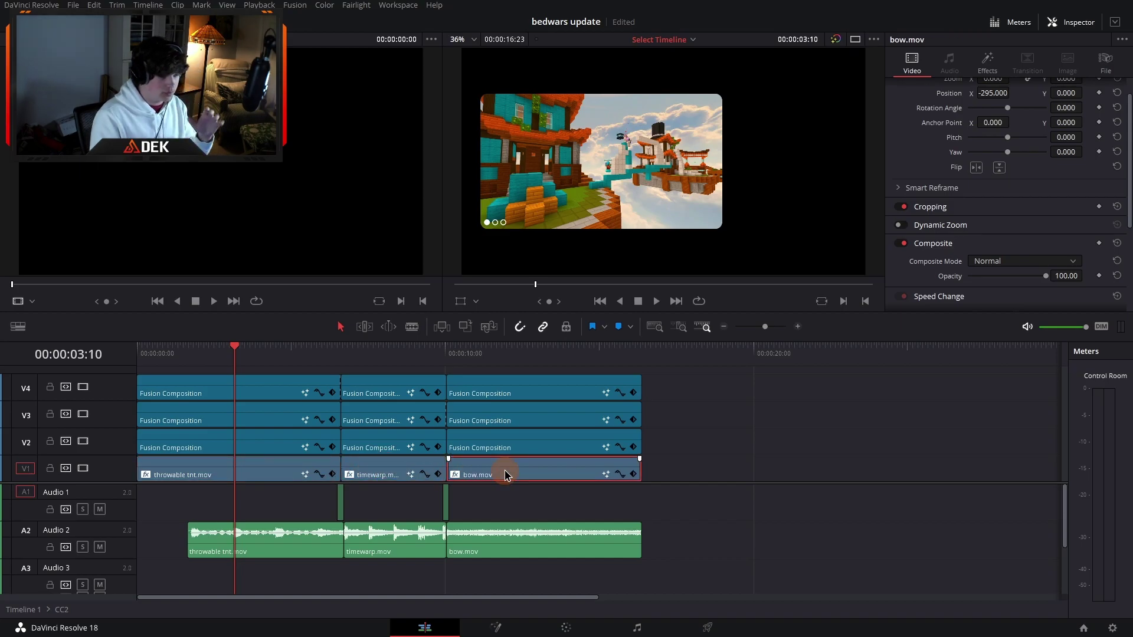
{"action": "left_click", "coordinate": [271, 439]}
{"action": "left_click", "coordinate": [280, 397]}
{"action": "left_click_drag", "start_coordinate": [280, 402], "coordinate": [283, 443]}
Step: Zoom in on the circle indicators in the viewer and compare the Position settings of their Fusion Compositions on V2, V3 and V4
{"action": "left_click", "coordinate": [477, 271]}
{"action": "scroll", "coordinate": [477, 242], "scroll_direction": "up", "scroll_amount": 6}
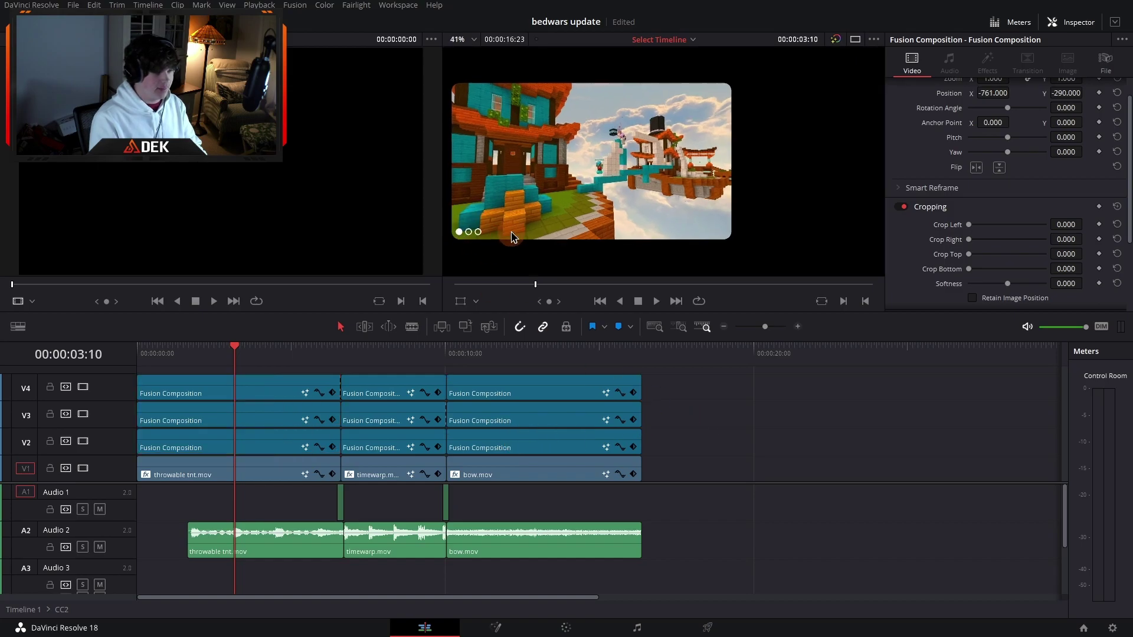
{"action": "scroll", "coordinate": [596, 194], "scroll_direction": "up", "scroll_amount": 3}
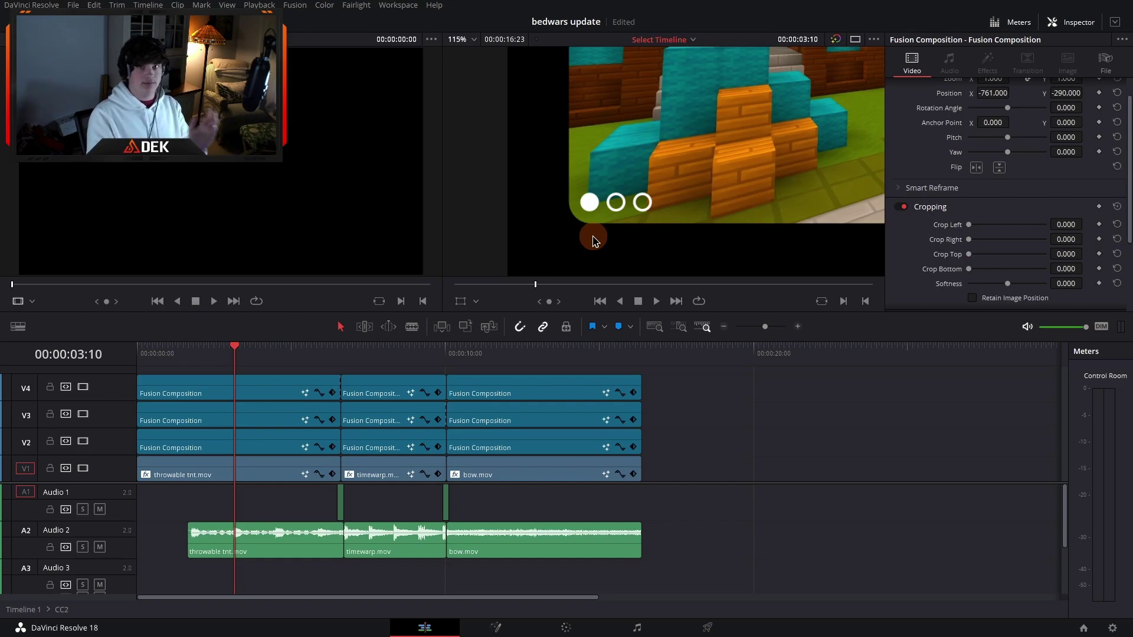
{"action": "scroll", "coordinate": [572, 240], "scroll_direction": "down", "scroll_amount": 2}
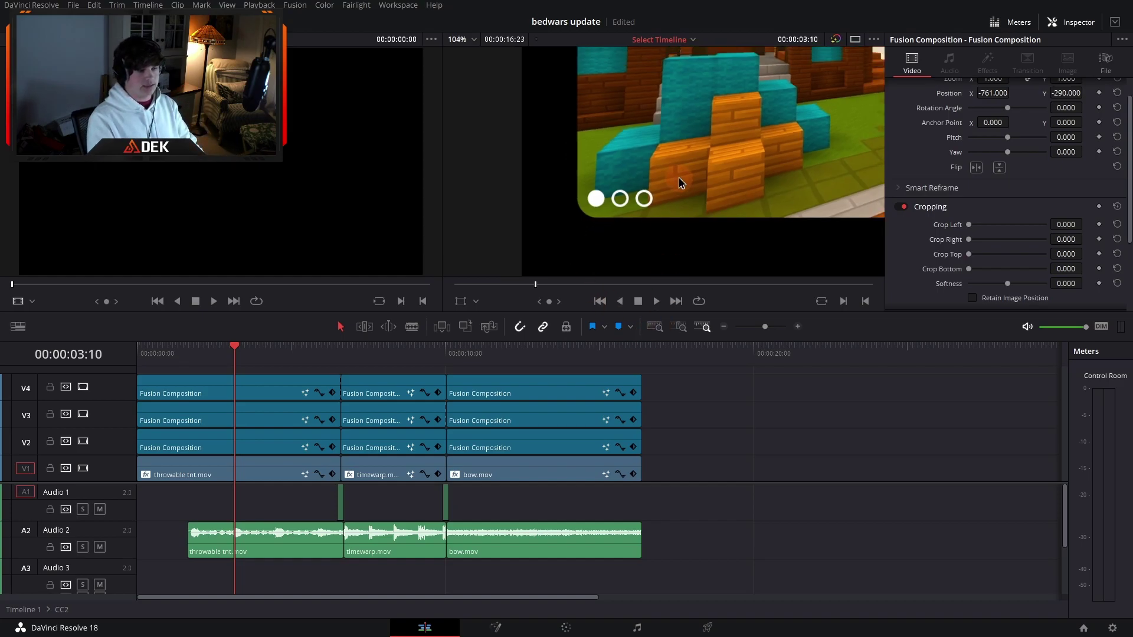
{"action": "left_click", "coordinate": [218, 448]}
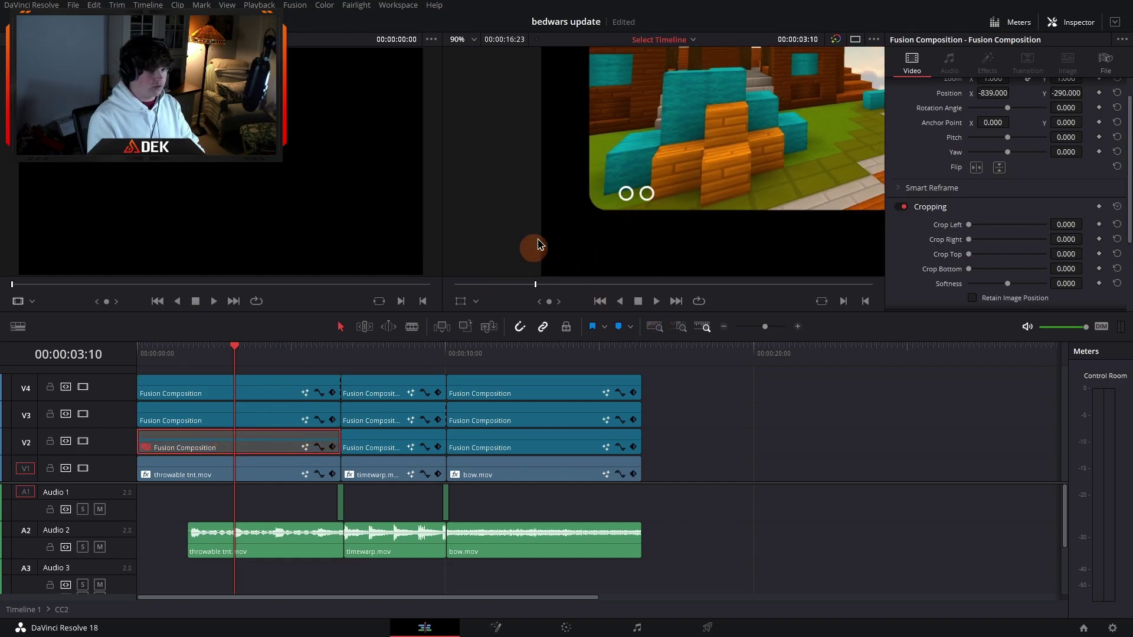
{"action": "left_click", "coordinate": [245, 411]}
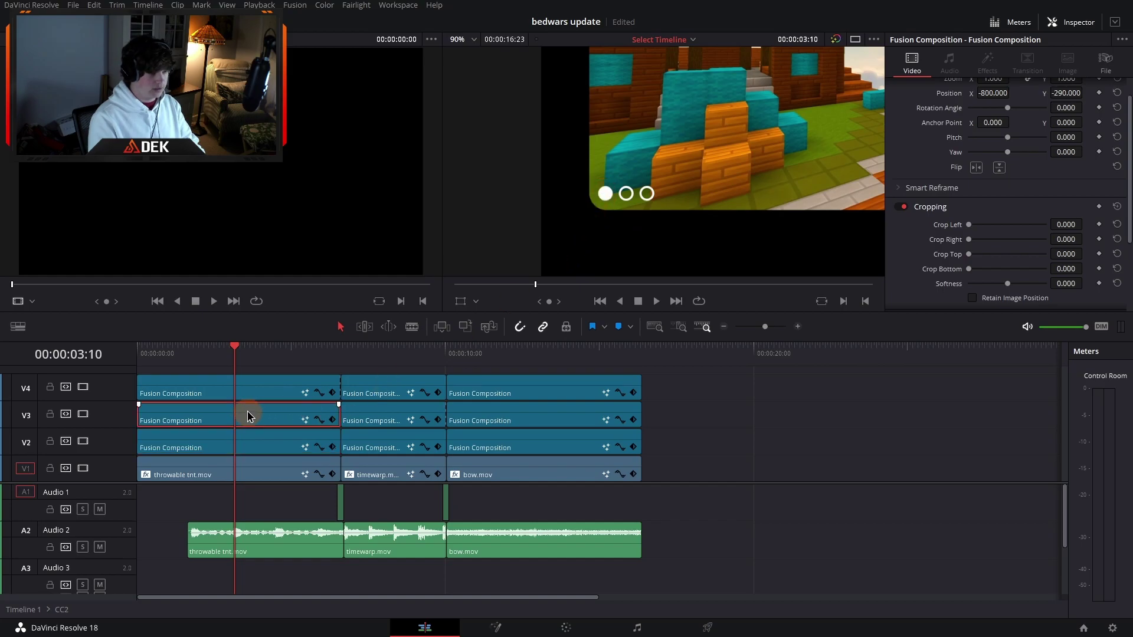
{"action": "left_click", "coordinate": [271, 388]}
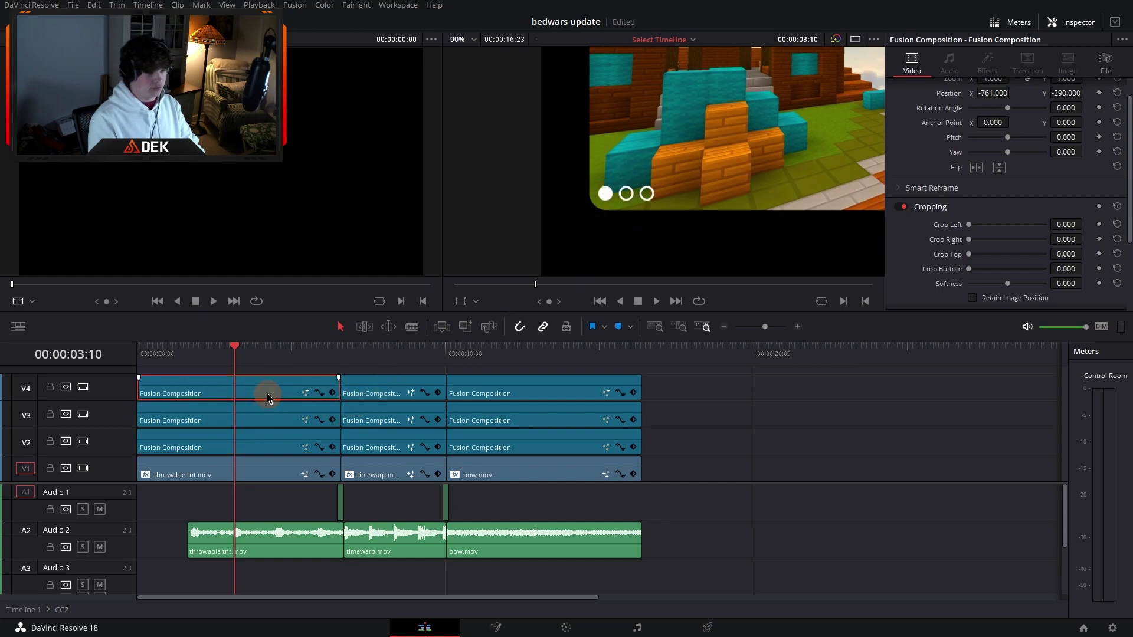
{"action": "left_click", "coordinate": [376, 414]}
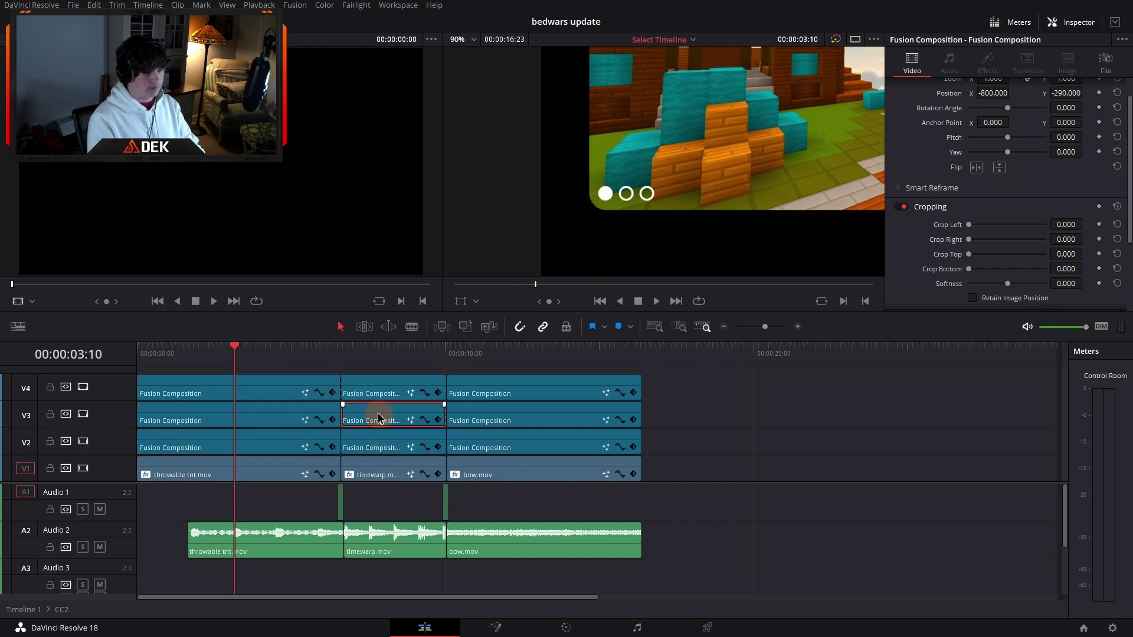
Step: Compare which circle indicator is filled at 00:00:08:02, 00:00:11:56 and 00:00:03:22
{"action": "left_click", "coordinate": [384, 353]}
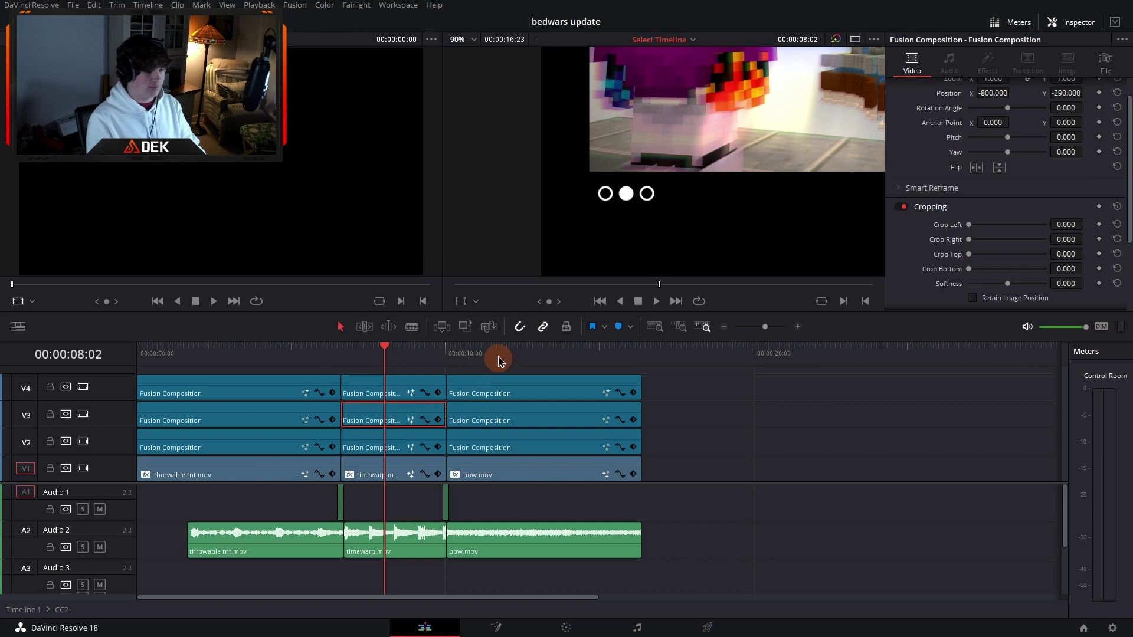
{"action": "left_click", "coordinate": [503, 353]}
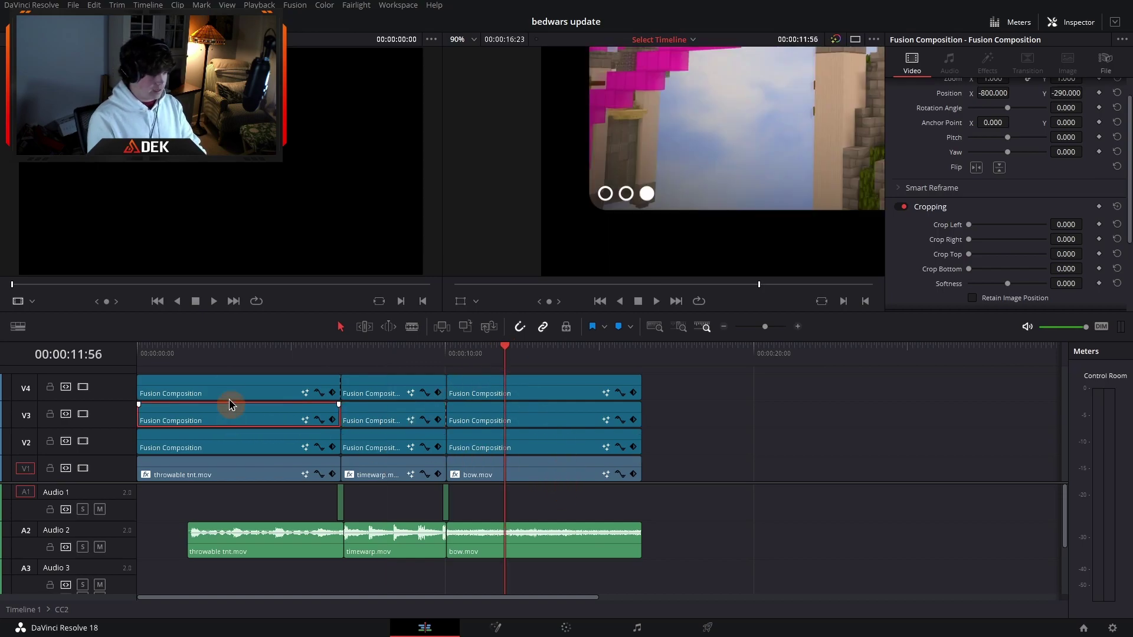
{"action": "left_click", "coordinate": [239, 353]}
Step: Open the first Fusion Composition on V4 in Fusion and examine its Background1 and Ellipse1 nodes, magnifying the circle outline
{"action": "left_click", "coordinate": [239, 388]}
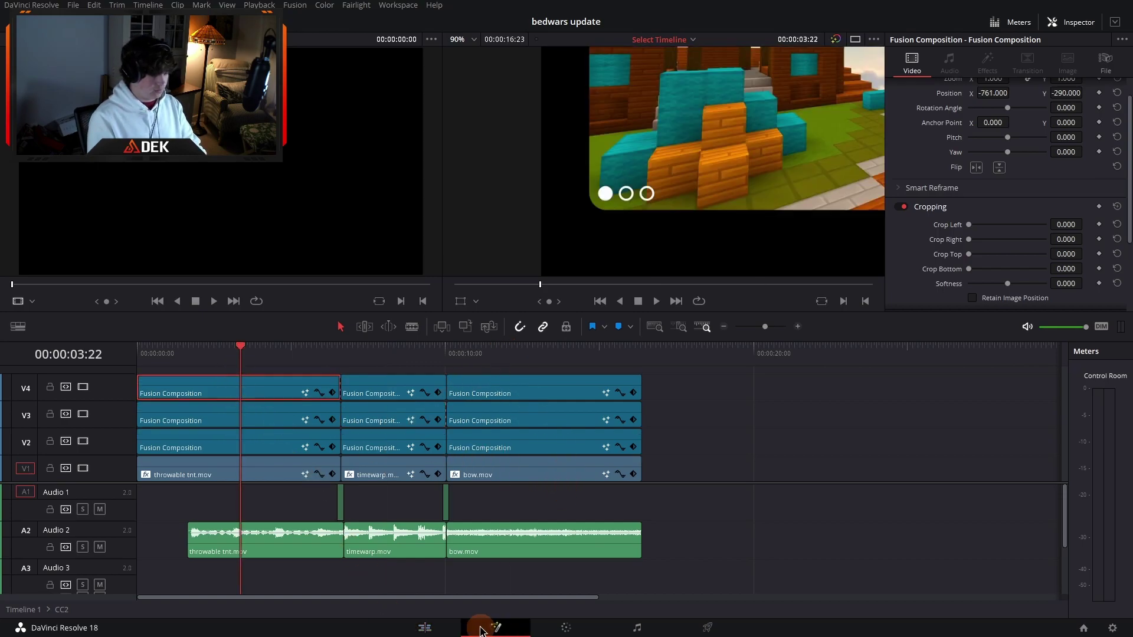
{"action": "left_click", "coordinate": [494, 628]}
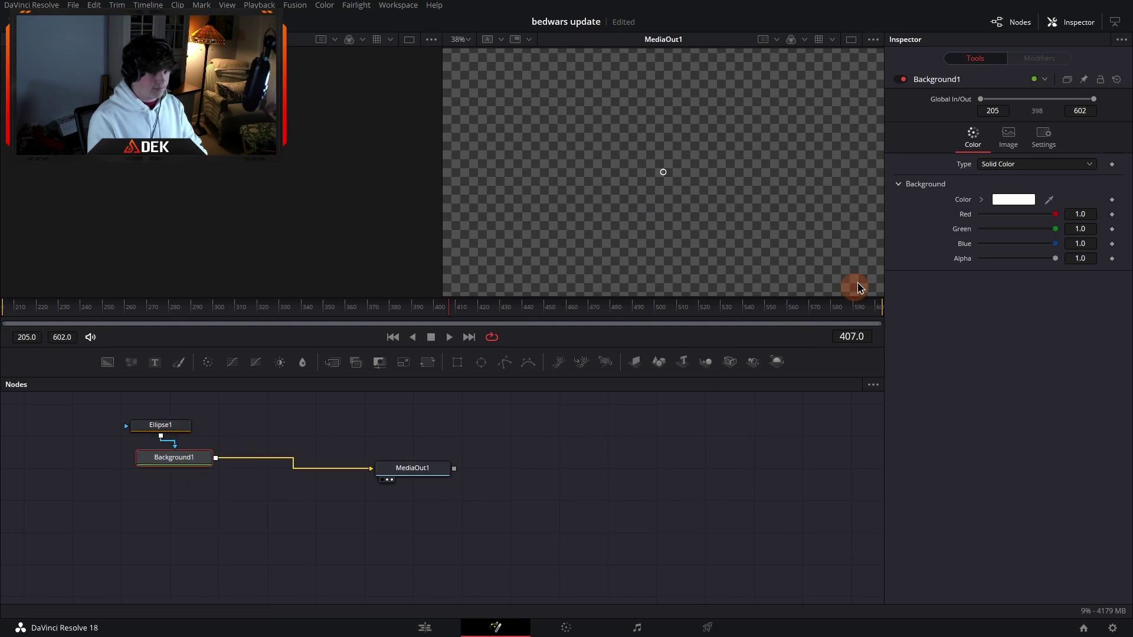
{"action": "left_click", "coordinate": [149, 427]}
{"action": "left_click", "coordinate": [173, 458]}
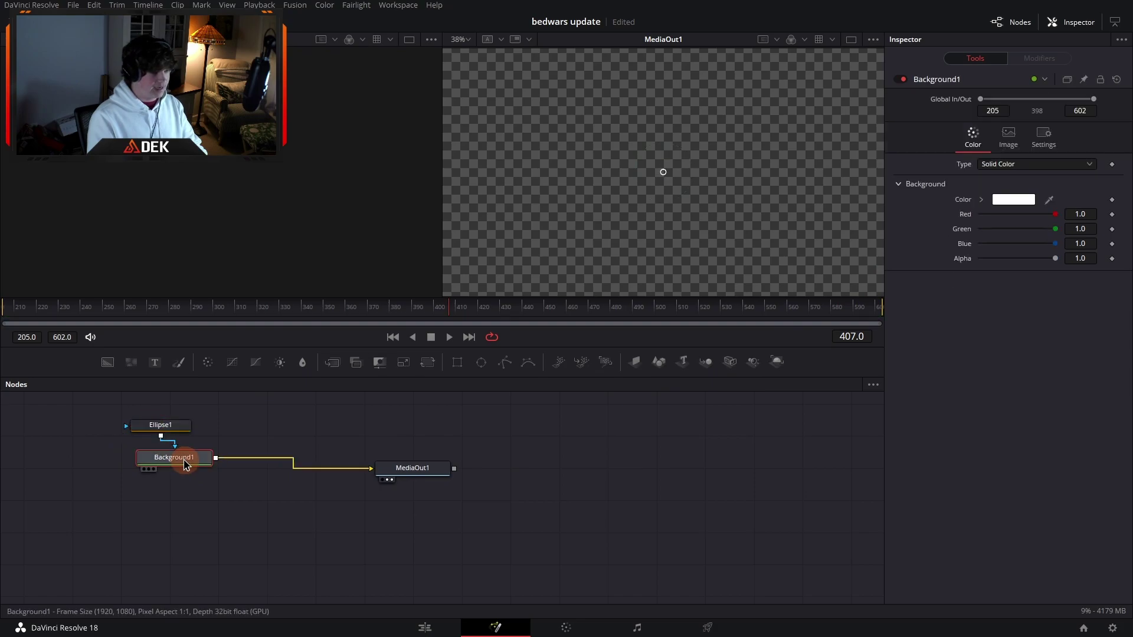
{"action": "left_click", "coordinate": [159, 428]}
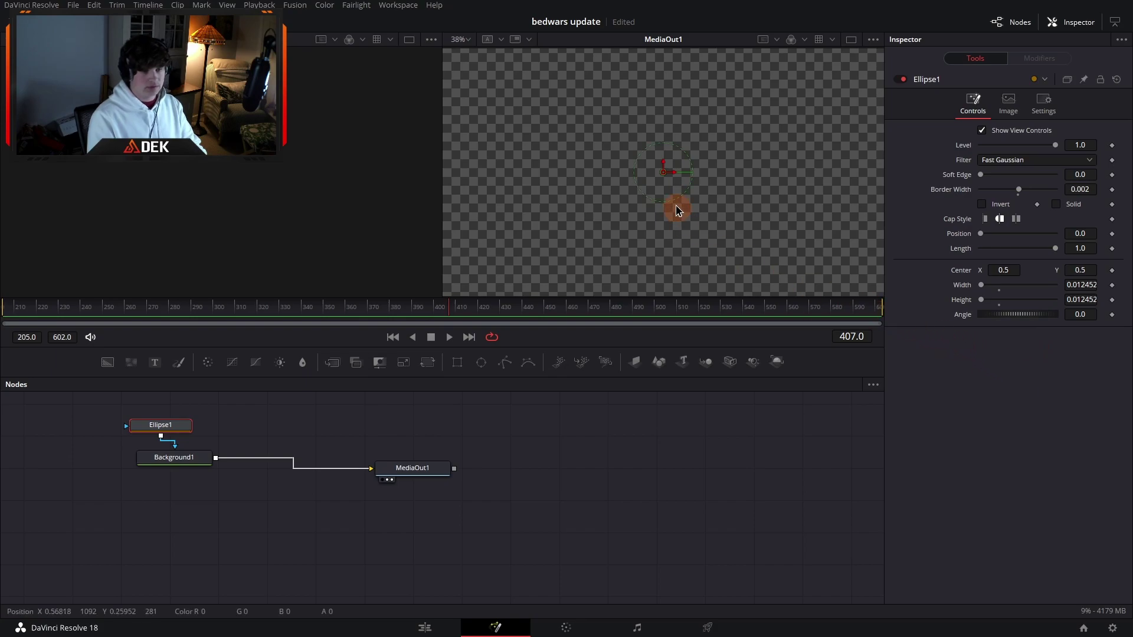
{"action": "scroll", "coordinate": [673, 187], "scroll_direction": "up", "scroll_amount": 10}
{"action": "scroll", "coordinate": [662, 175], "scroll_direction": "down", "scroll_amount": 4}
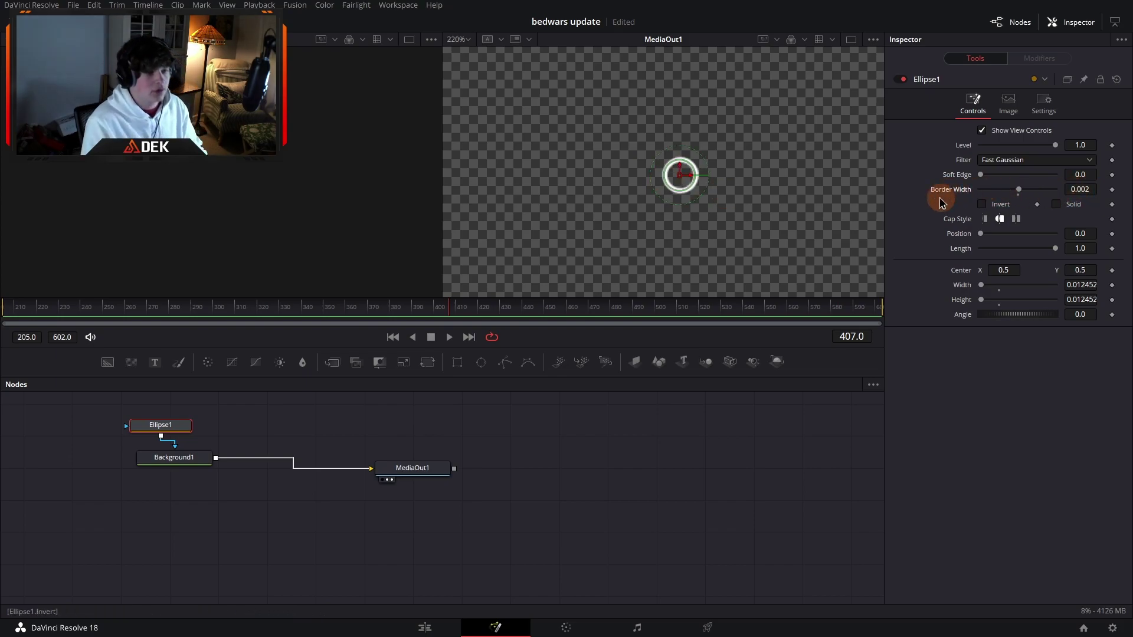
{"action": "scroll", "coordinate": [686, 182], "scroll_direction": "up", "scroll_amount": 5}
{"action": "scroll", "coordinate": [685, 182], "scroll_direction": "down", "scroll_amount": 4}
{"action": "scroll", "coordinate": [683, 183], "scroll_direction": "down", "scroll_amount": 3}
{"action": "scroll", "coordinate": [680, 156], "scroll_direction": "up", "scroll_amount": 5}
{"action": "scroll", "coordinate": [680, 156], "scroll_direction": "down", "scroll_amount": 2}
{"action": "scroll", "coordinate": [680, 155], "scroll_direction": "up", "scroll_amount": 2}
{"action": "scroll", "coordinate": [680, 153], "scroll_direction": "down", "scroll_amount": 4}
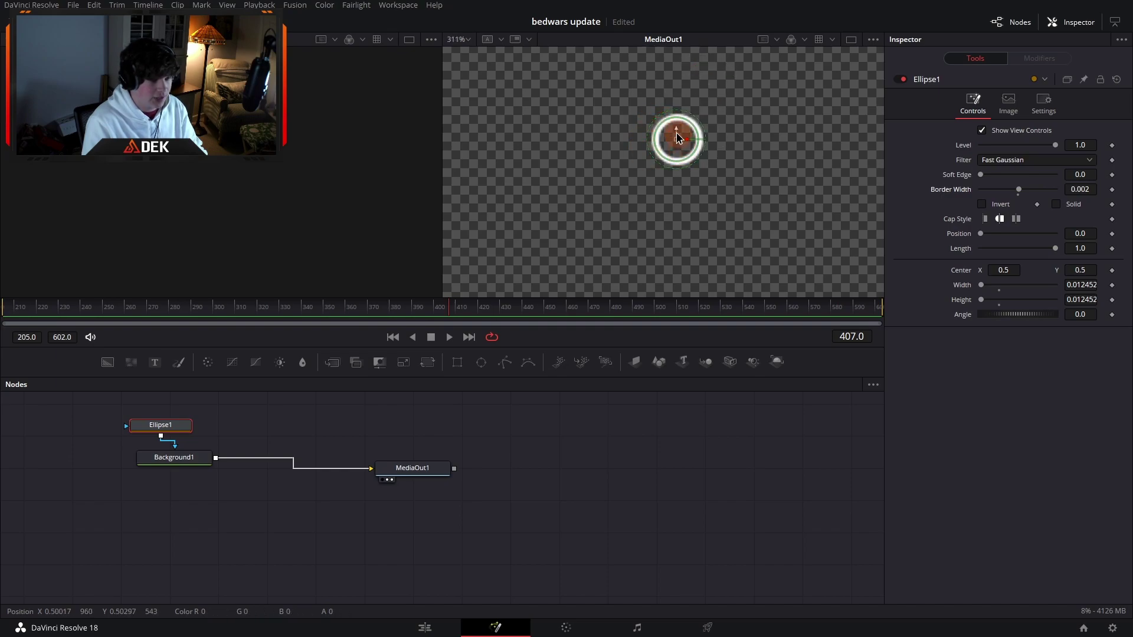
Step: Try the Solid option on Ellipse1 to compare a filled circle with an outlined one, and try a different Border Width
{"action": "left_click", "coordinate": [1057, 204]}
{"action": "left_click", "coordinate": [1056, 205]}
{"action": "left_click", "coordinate": [1057, 205]}
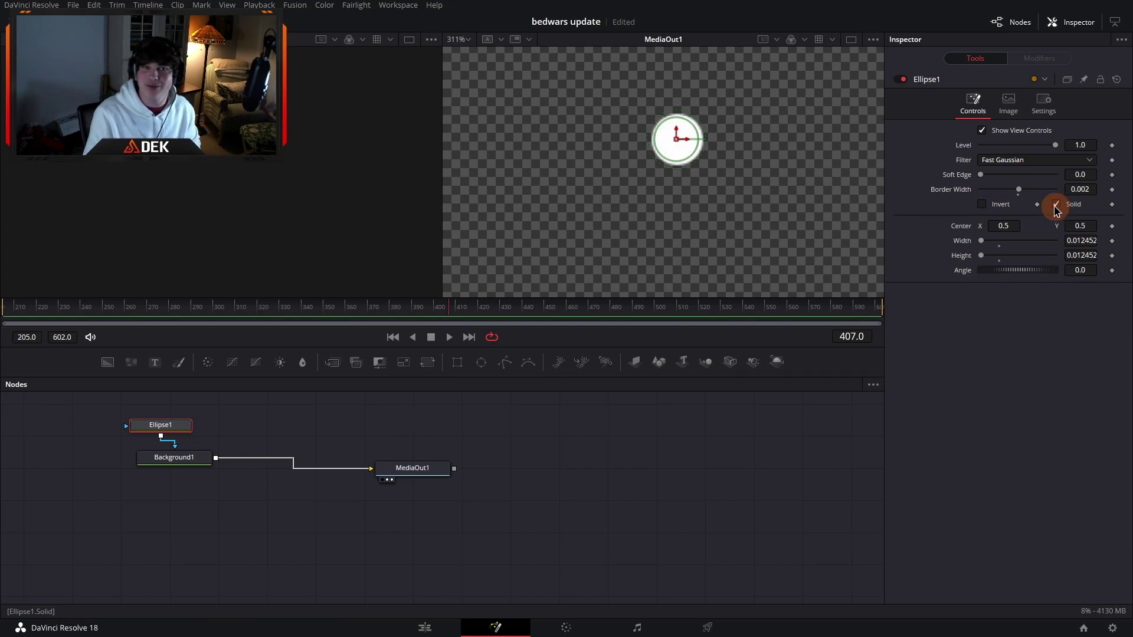
{"action": "left_click", "coordinate": [1056, 205]}
{"action": "left_click", "coordinate": [1056, 205]}
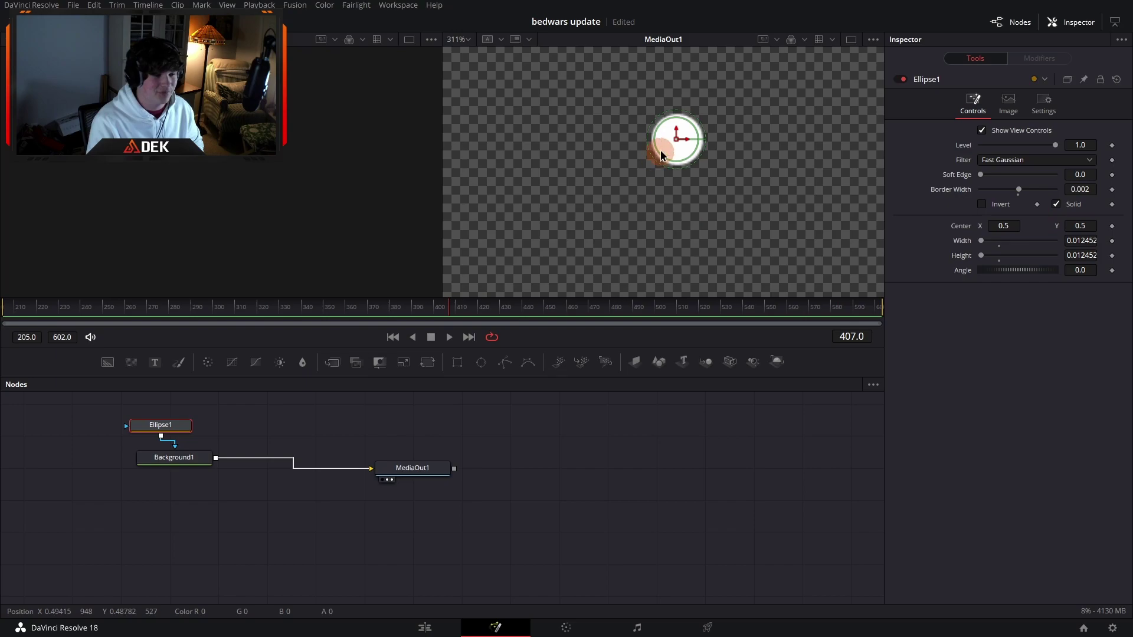
{"action": "left_click", "coordinate": [1057, 205]}
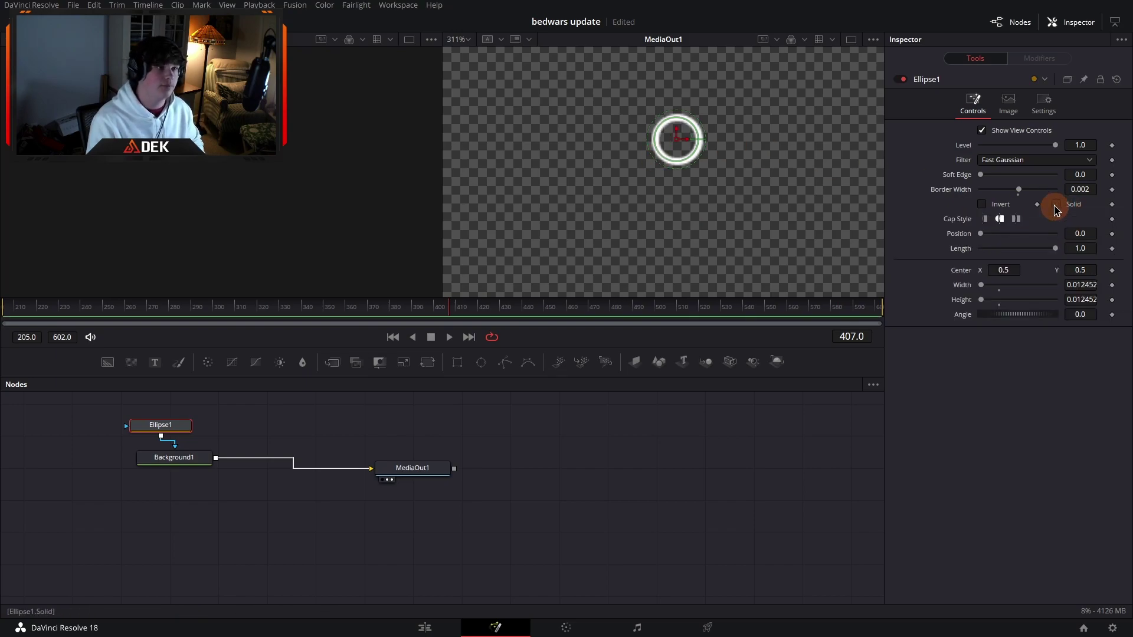
{"action": "left_click", "coordinate": [1080, 189]}
{"action": "type", "text": "4"}
{"action": "key", "text": "Return"}
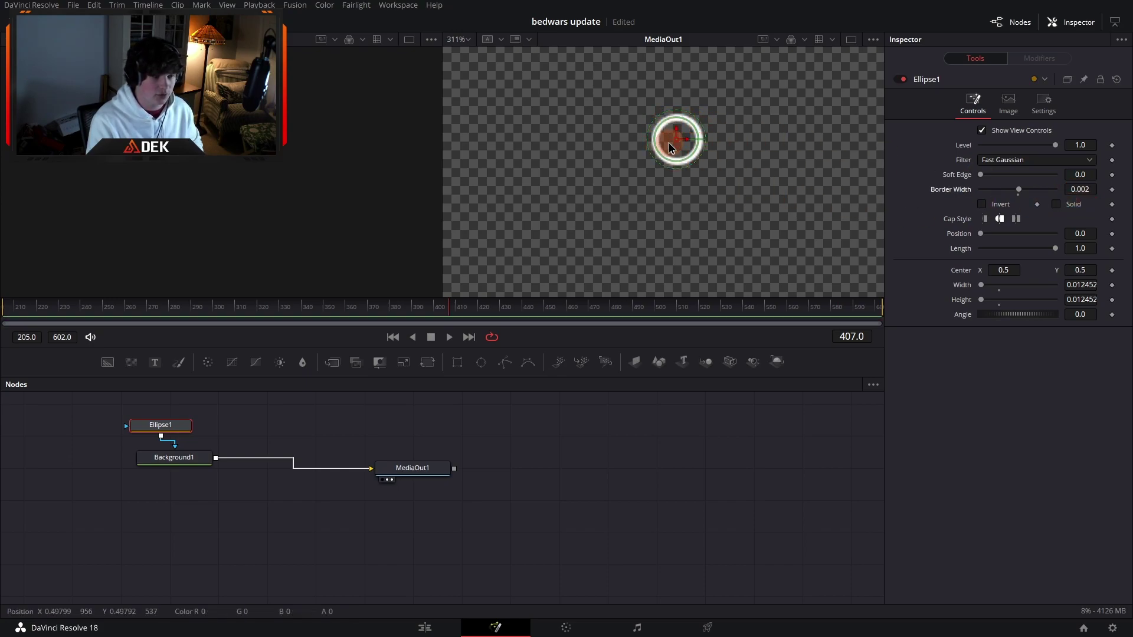
Step: Return to the Edit page, select the short clips on Audio 1 between the videos, and go back to Timeline 1
{"action": "left_click", "coordinate": [425, 627]}
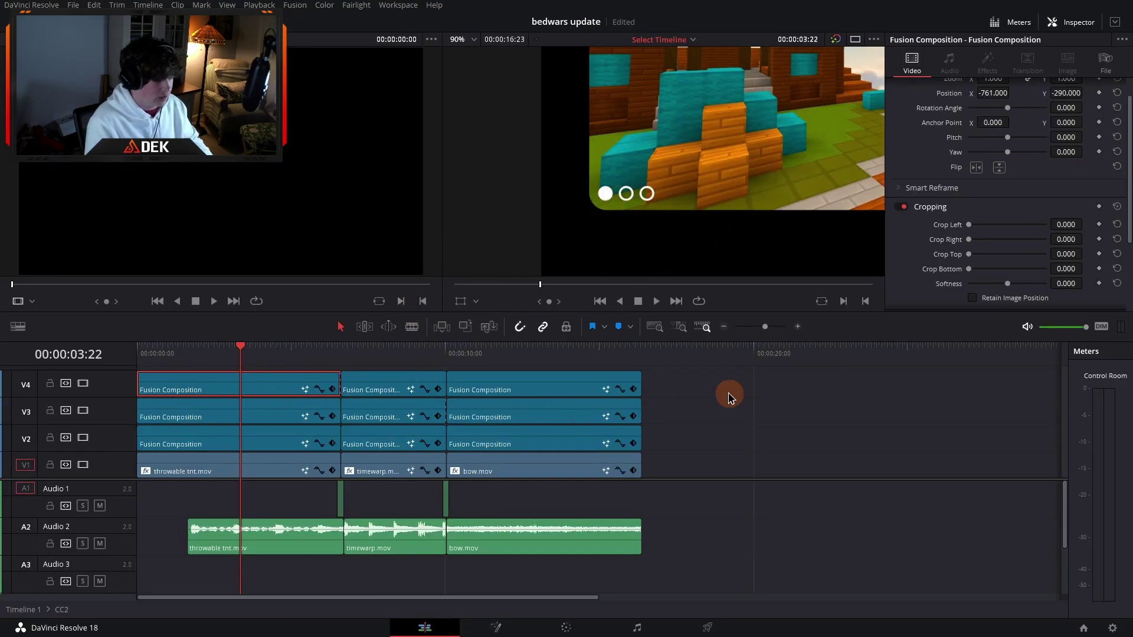
{"action": "left_click_drag", "start_coordinate": [287, 494], "coordinate": [481, 504]}
{"action": "left_click", "coordinate": [335, 503]}
{"action": "left_click_drag", "start_coordinate": [335, 503], "coordinate": [474, 499]}
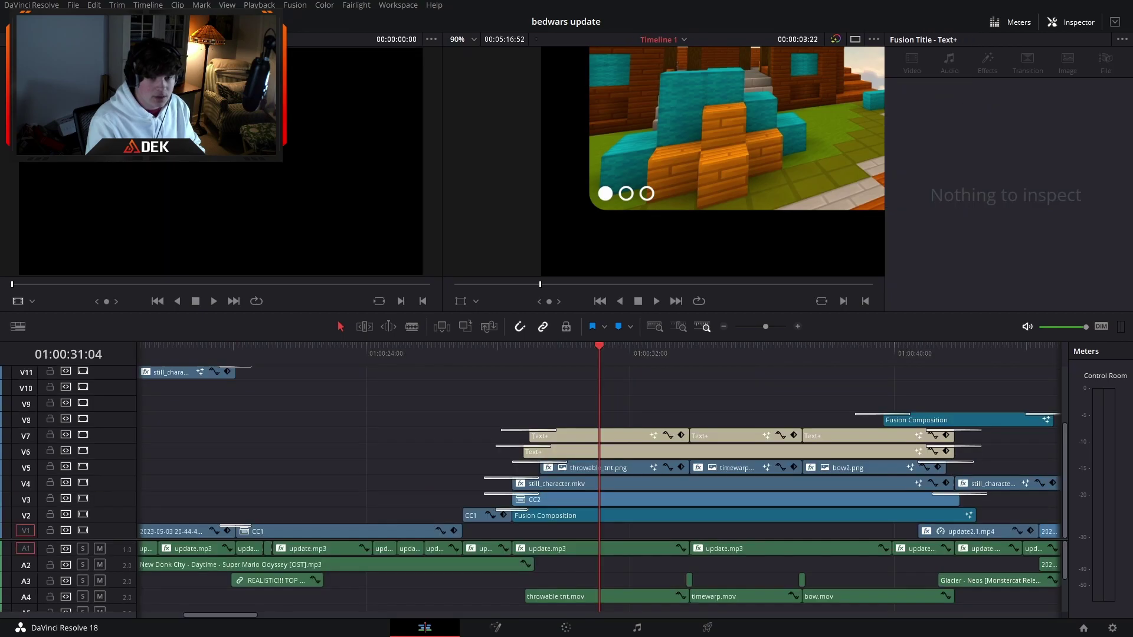
Step: Fit the whole frame of Timeline 1 in the timeline viewer
{"action": "left_click", "coordinate": [317, 399]}
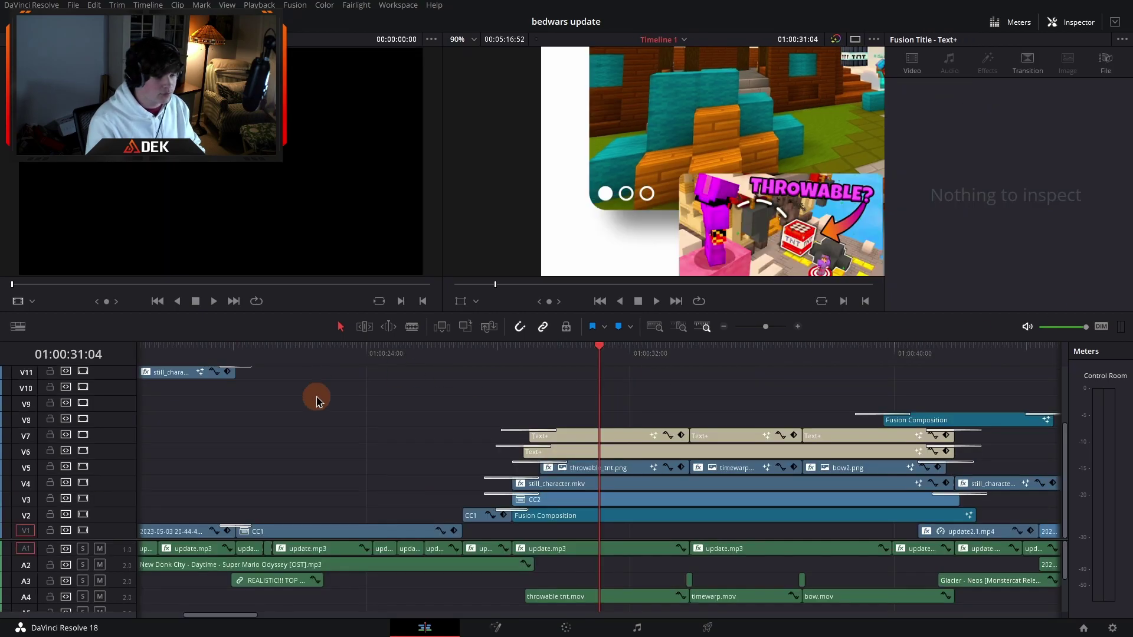
{"action": "left_click", "coordinate": [463, 39]}
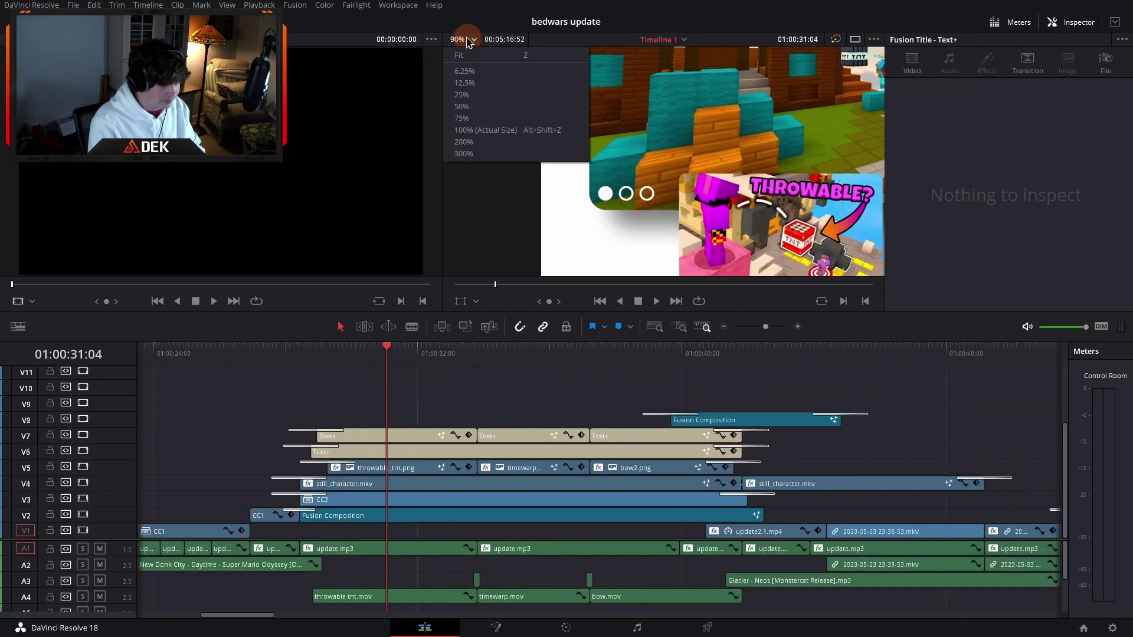
{"action": "left_click", "coordinate": [465, 52]}
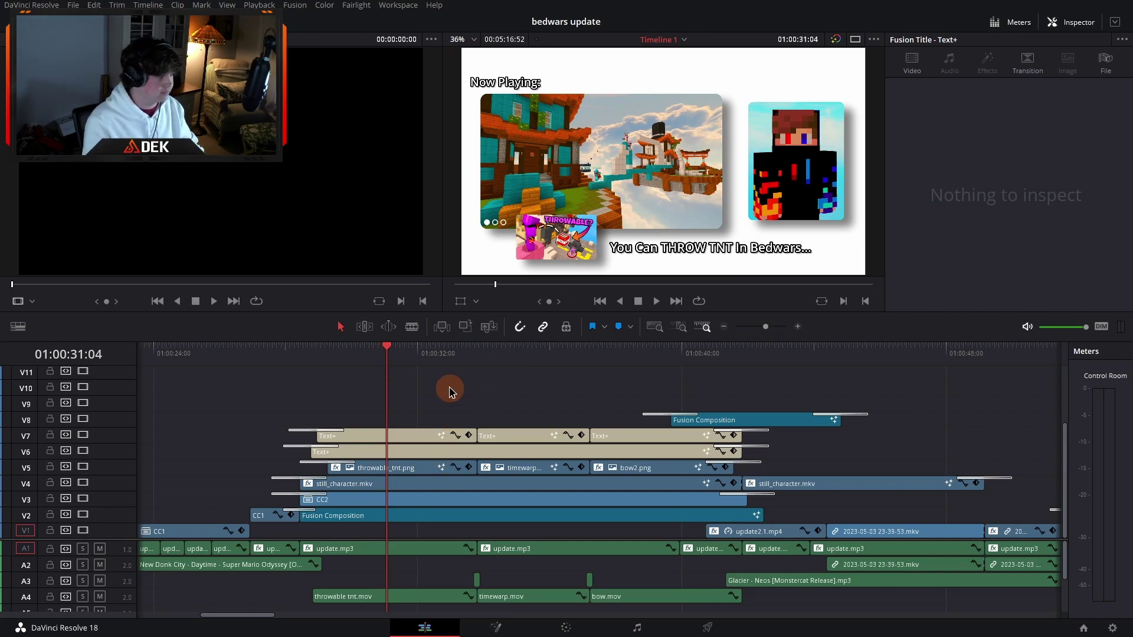
Step: Inspect the text settings of the three Text+ caption clips on V7 in turn
{"action": "left_click", "coordinate": [400, 438]}
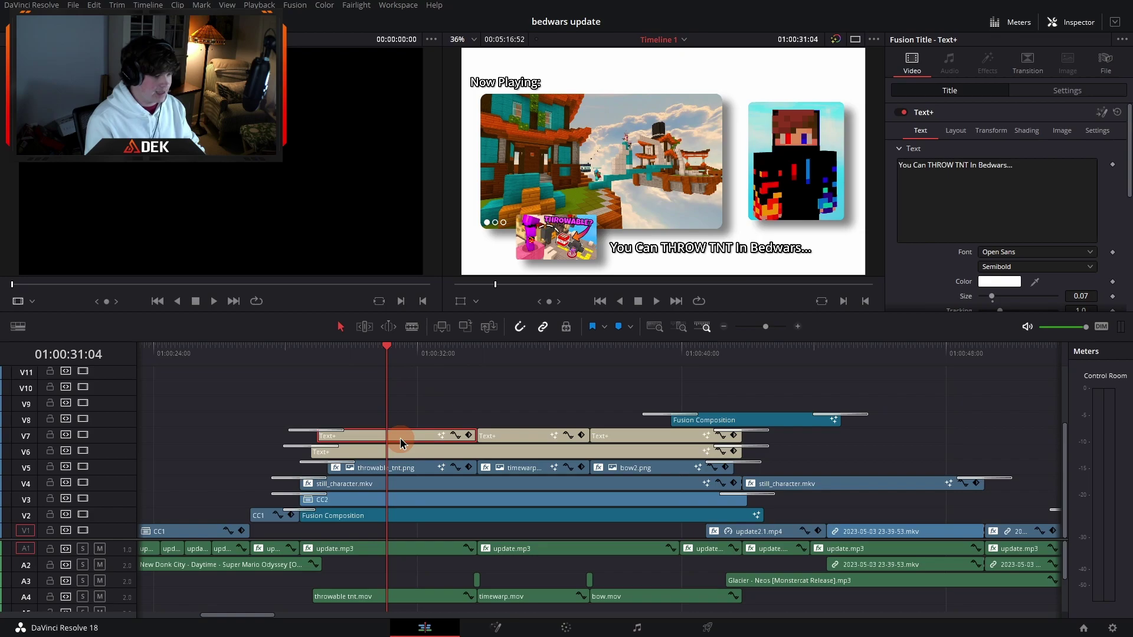
{"action": "left_click", "coordinate": [508, 434]}
{"action": "left_click", "coordinate": [642, 437]}
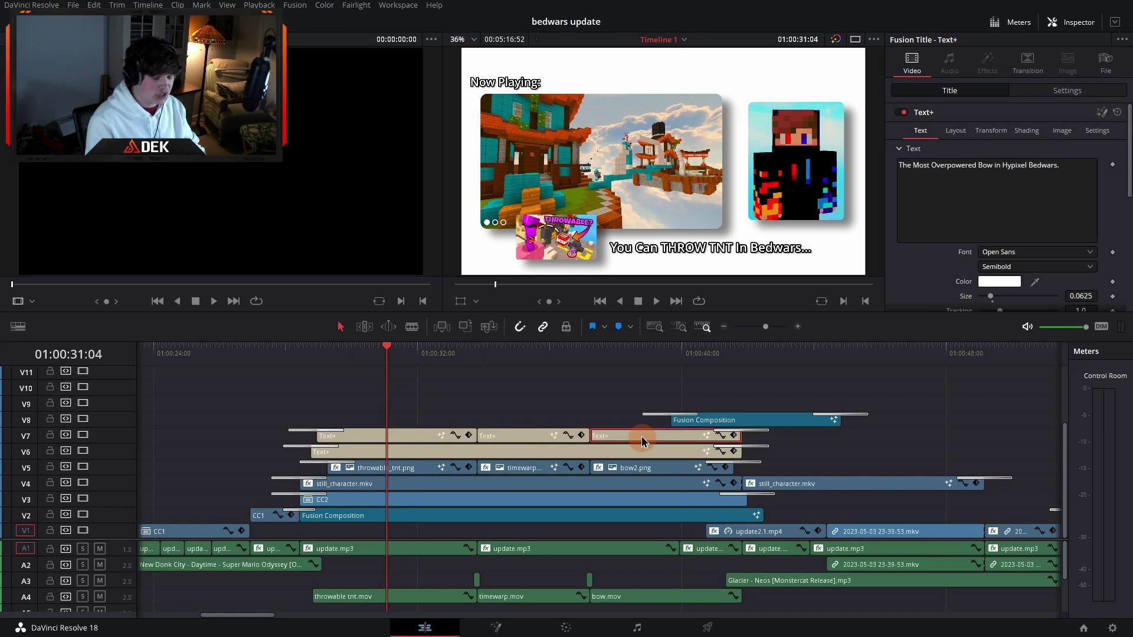
Step: Play the Now Playing section into the timewarp part, and inspect the Text+ title on V6
{"action": "left_click", "coordinate": [450, 357]}
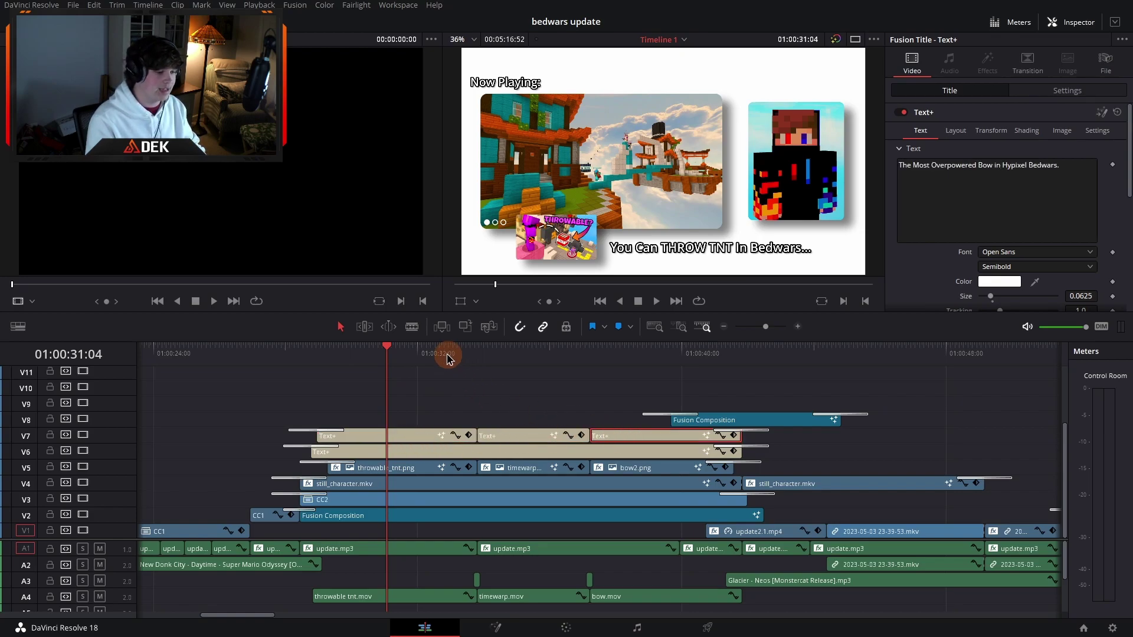
{"action": "key", "text": "space"}
{"action": "left_click", "coordinate": [656, 301]}
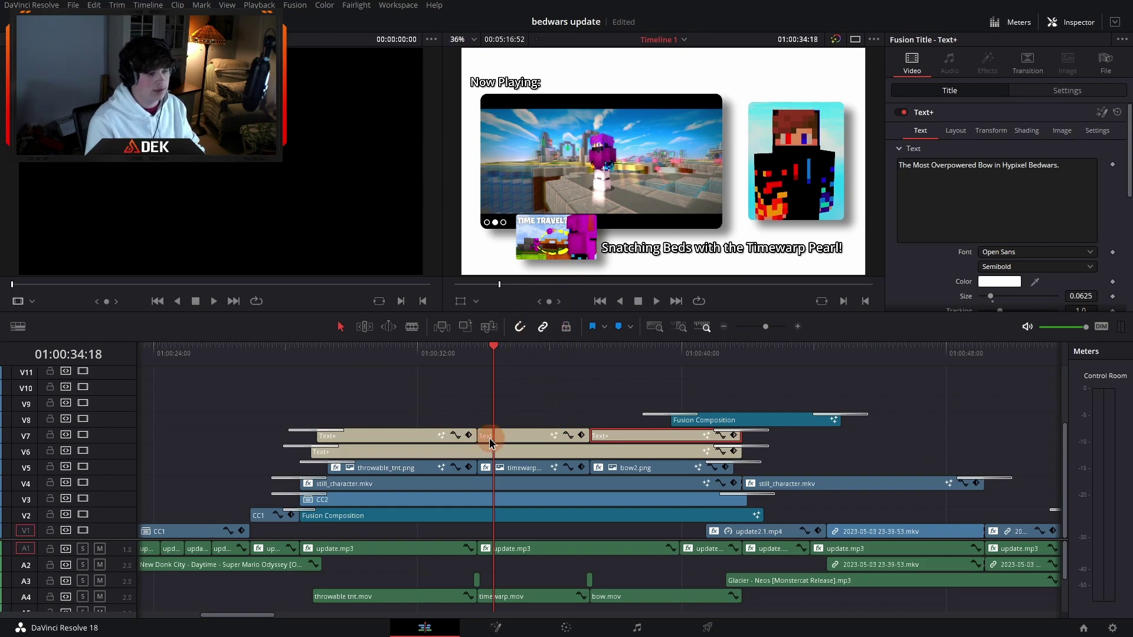
{"action": "left_click", "coordinate": [434, 451]}
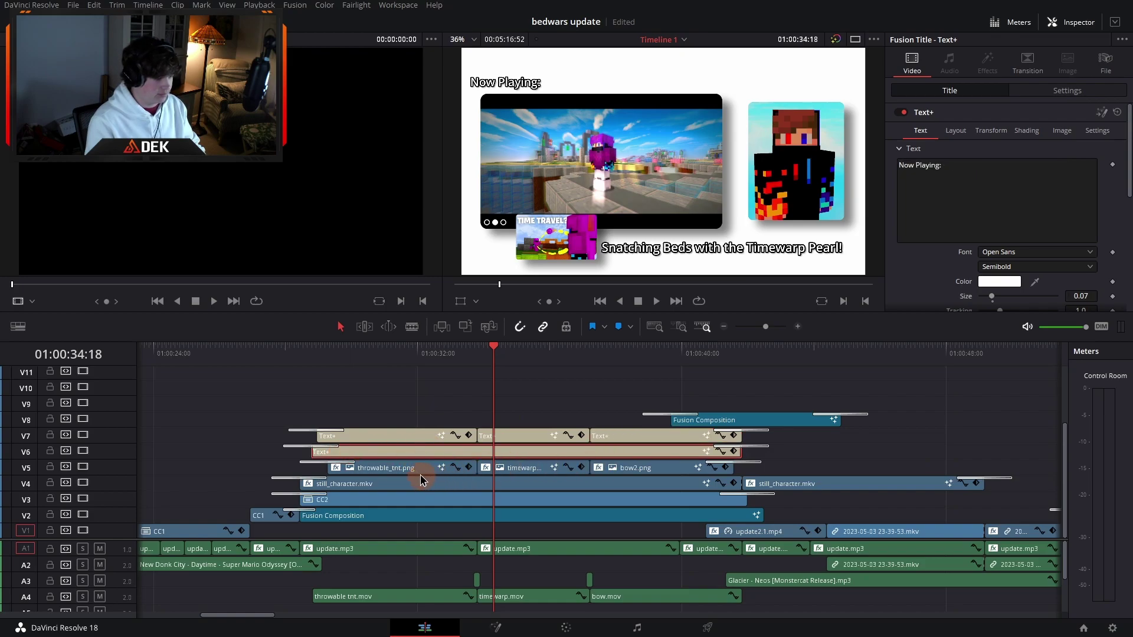
Step: Play the red shape transition out of the Now Playing layout, starting around 01:00:40:44
{"action": "scroll", "coordinate": [421, 479], "scroll_direction": "right", "scroll_amount": 5}
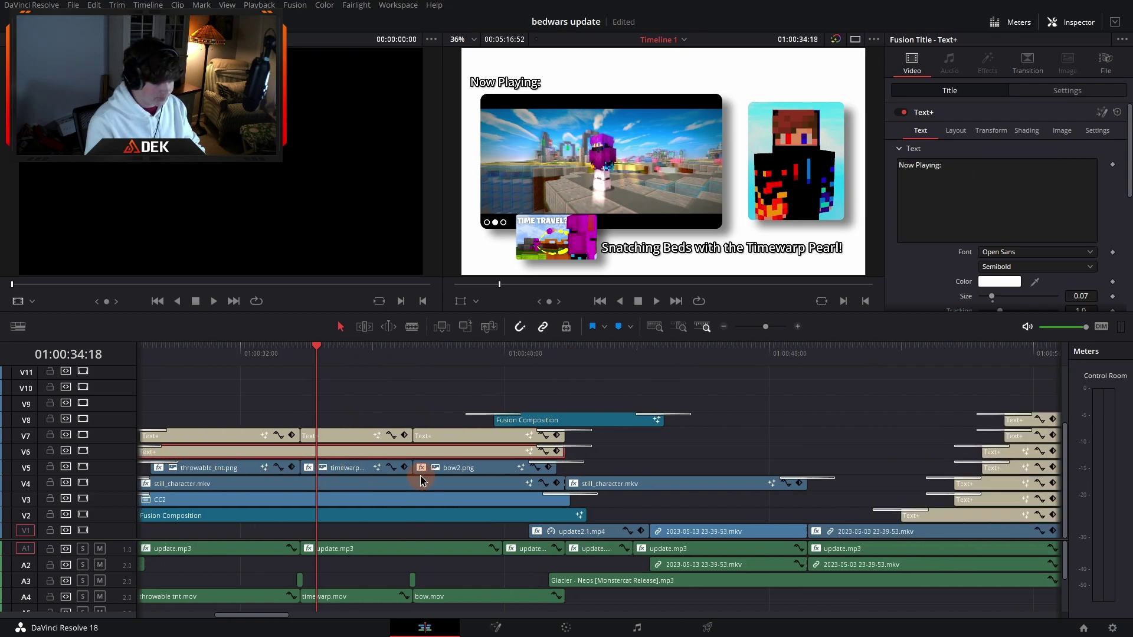
{"action": "left_click_drag", "start_coordinate": [593, 352], "coordinate": [533, 353]}
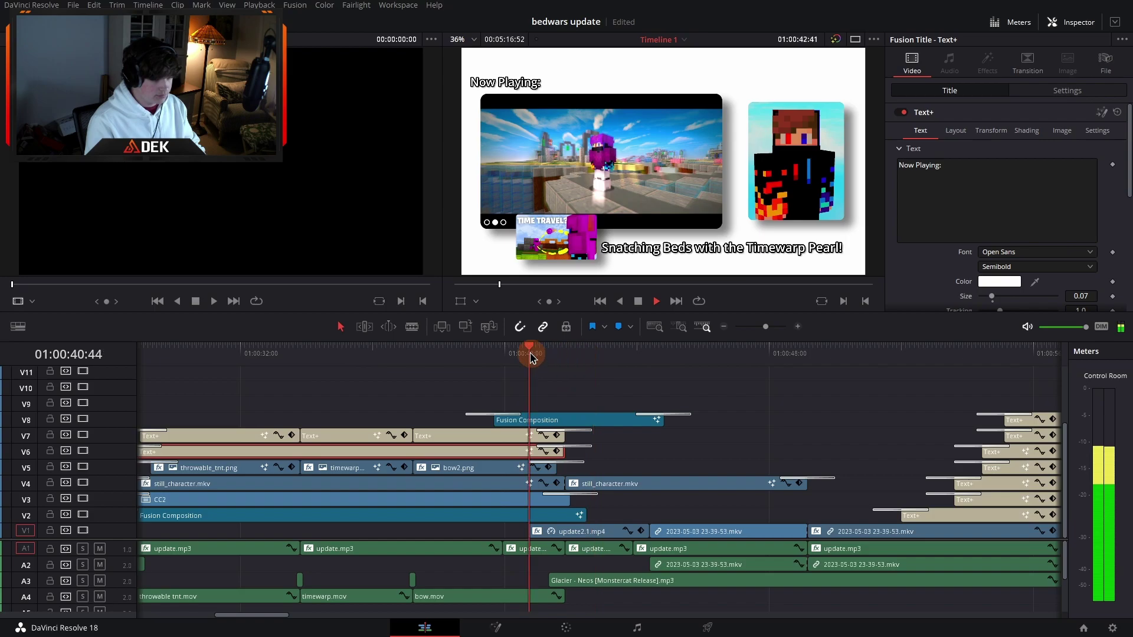
{"action": "key", "text": "space"}
{"action": "scroll", "coordinate": [580, 382], "scroll_direction": "right", "scroll_amount": 3}
{"action": "key", "text": "space"}
Step: Examine the music placement on A2 and A3, comparing the New Donk City and Glacier - Neos clips
{"action": "scroll", "coordinate": [475, 569], "scroll_direction": "down", "scroll_amount": 1}
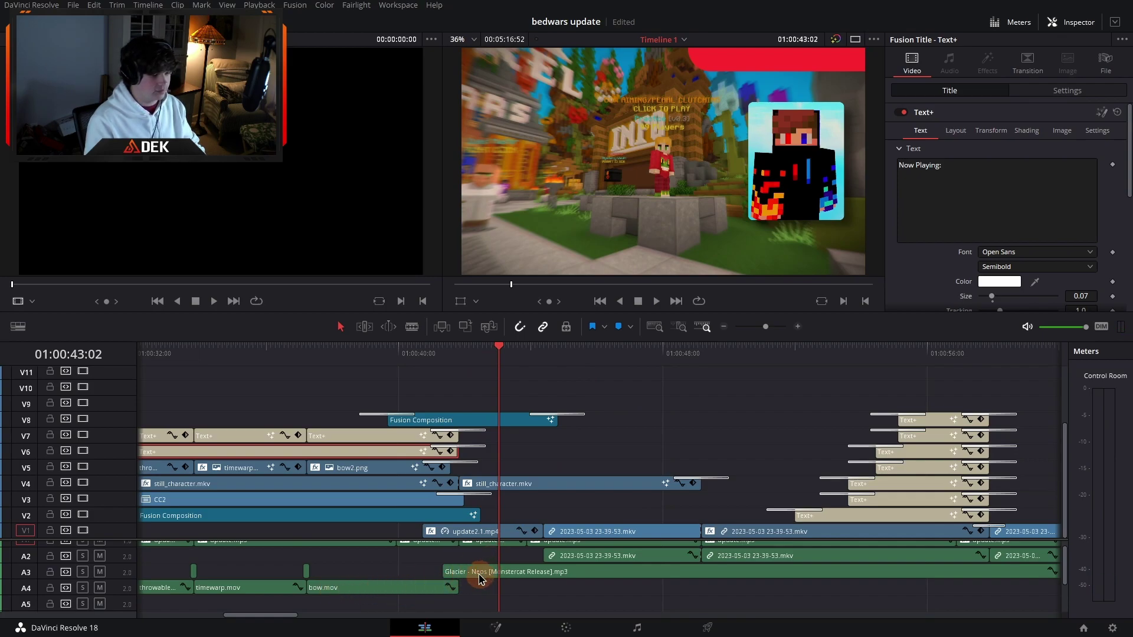
{"action": "scroll", "coordinate": [481, 569], "scroll_direction": "left", "scroll_amount": 3}
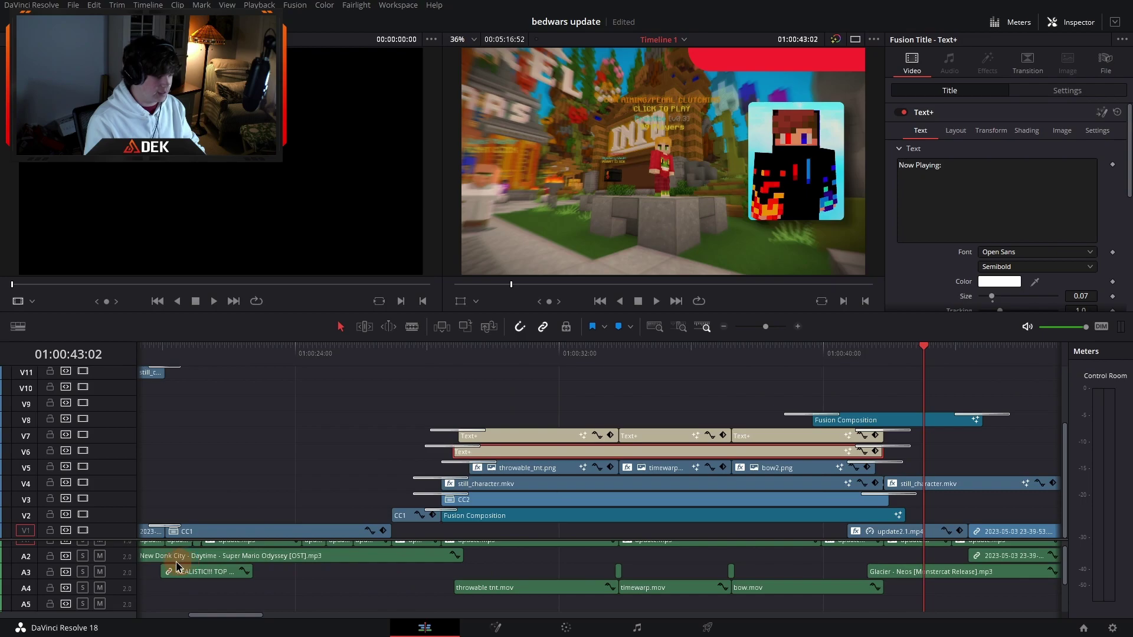
{"action": "scroll", "coordinate": [177, 567], "scroll_direction": "left", "scroll_amount": 1}
{"action": "scroll", "coordinate": [443, 563], "scroll_direction": "right", "scroll_amount": 1}
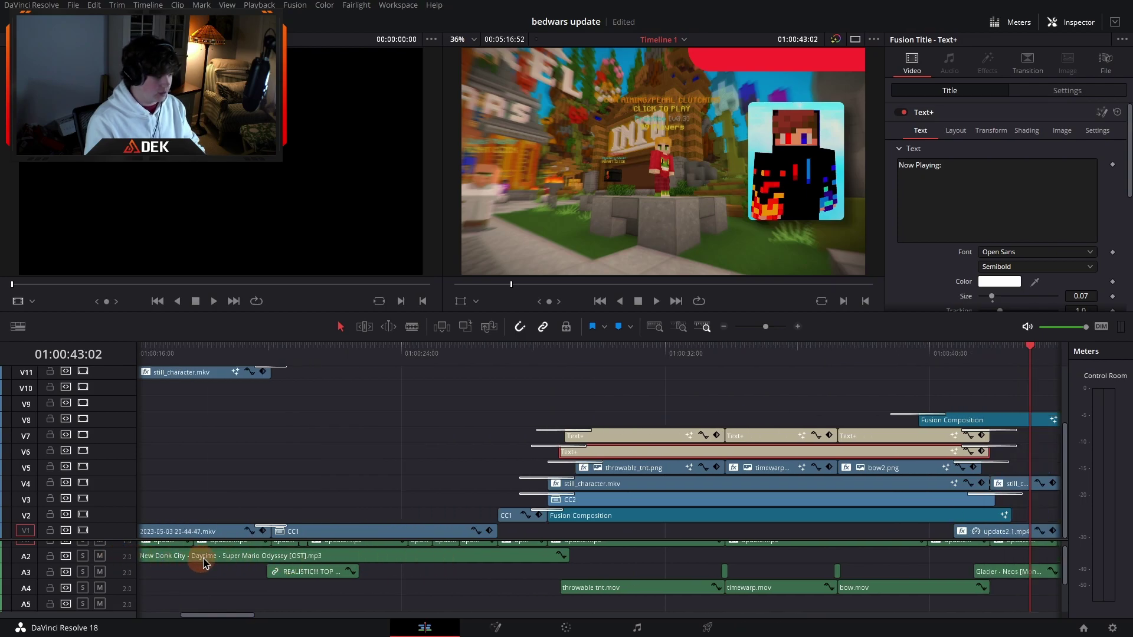
{"action": "scroll", "coordinate": [384, 564], "scroll_direction": "right", "scroll_amount": 1}
{"action": "scroll", "coordinate": [619, 519], "scroll_direction": "right", "scroll_amount": 2}
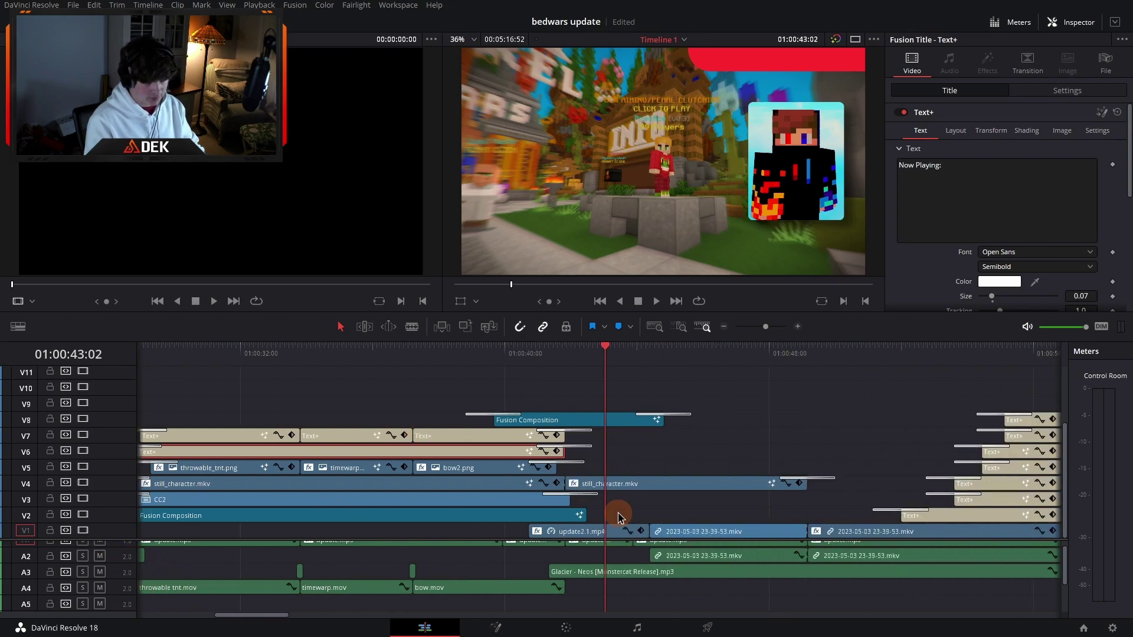
{"action": "scroll", "coordinate": [632, 571], "scroll_direction": "right", "scroll_amount": 1}
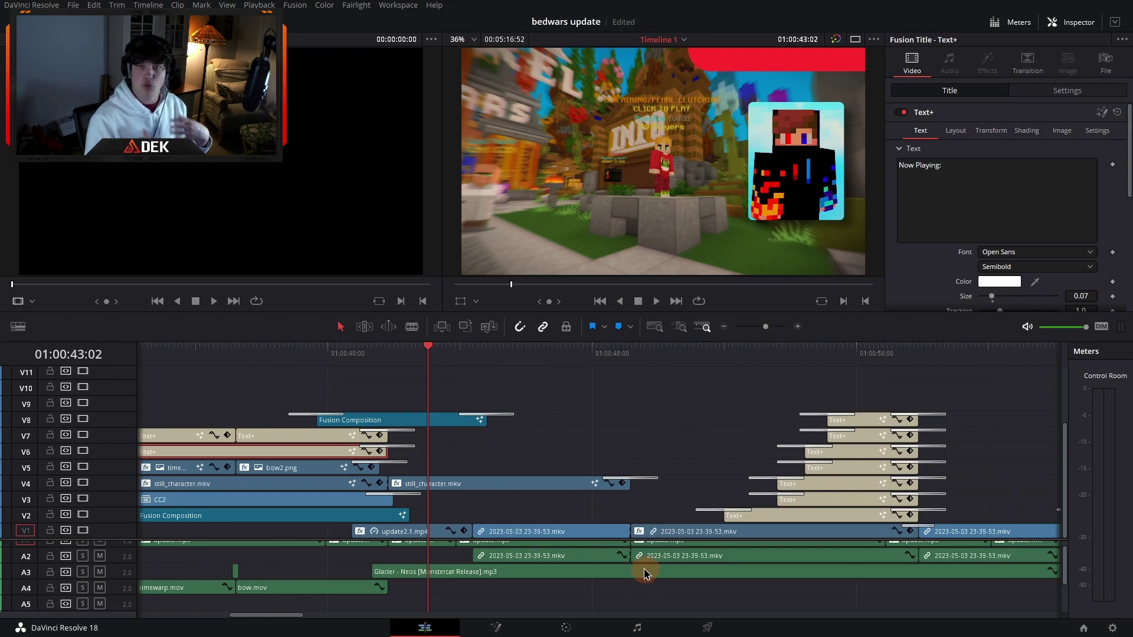
Step: Inspect the V8 Fusion Composition, the V4 still_character.mkv clip, and the Zoom Blur and Prism Blur settings on update2.1.mp4
{"action": "left_click", "coordinate": [436, 419]}
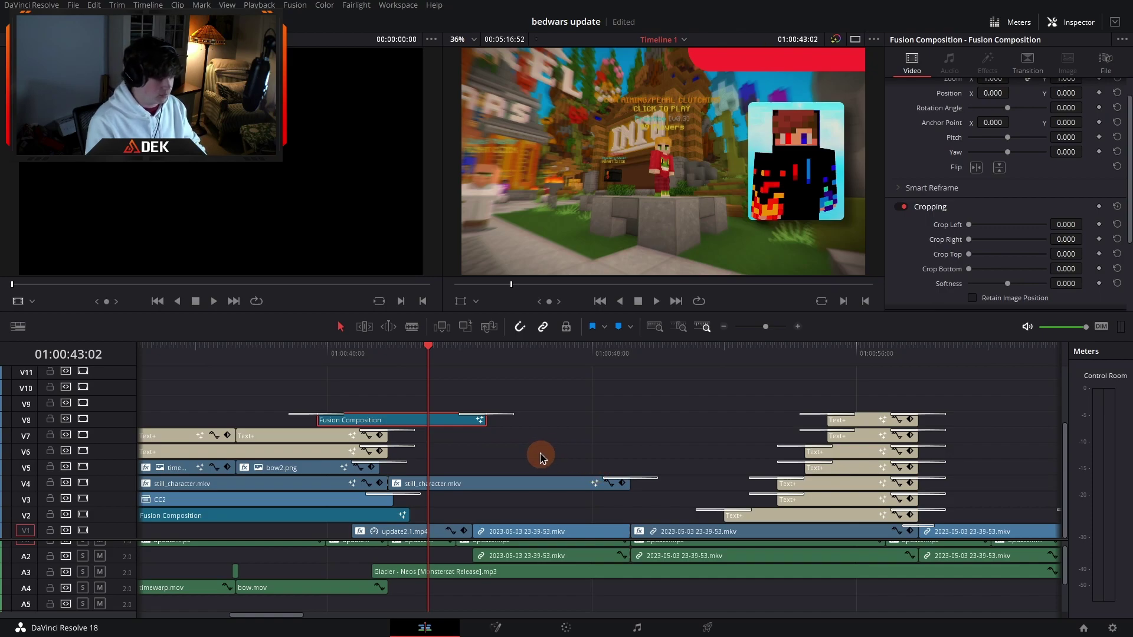
{"action": "left_click", "coordinate": [477, 489]}
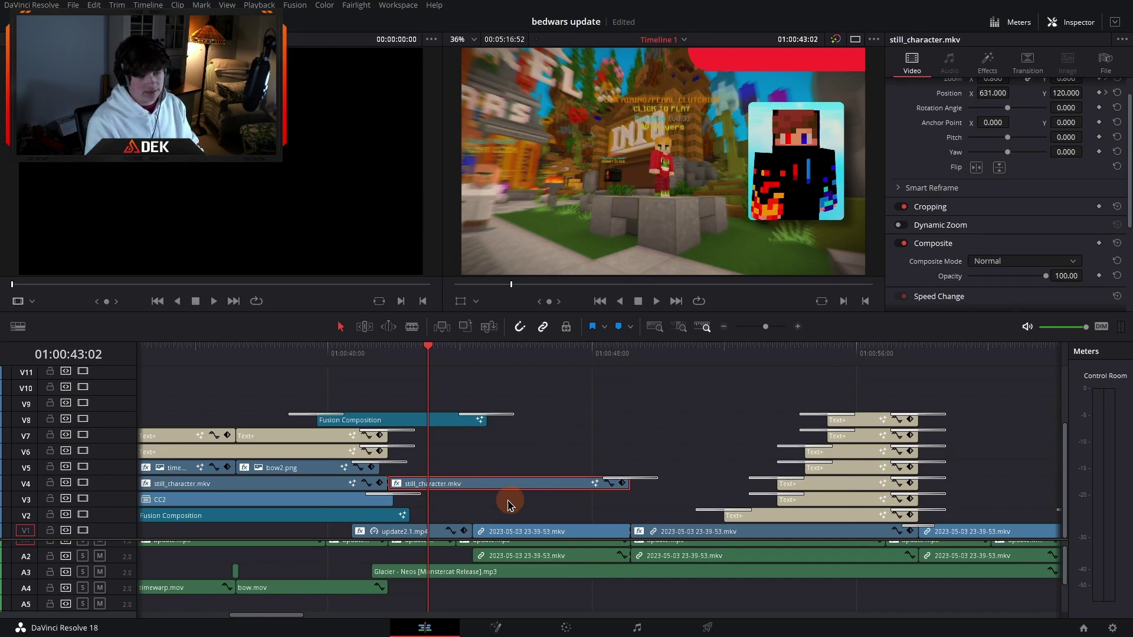
{"action": "left_click", "coordinate": [415, 534]}
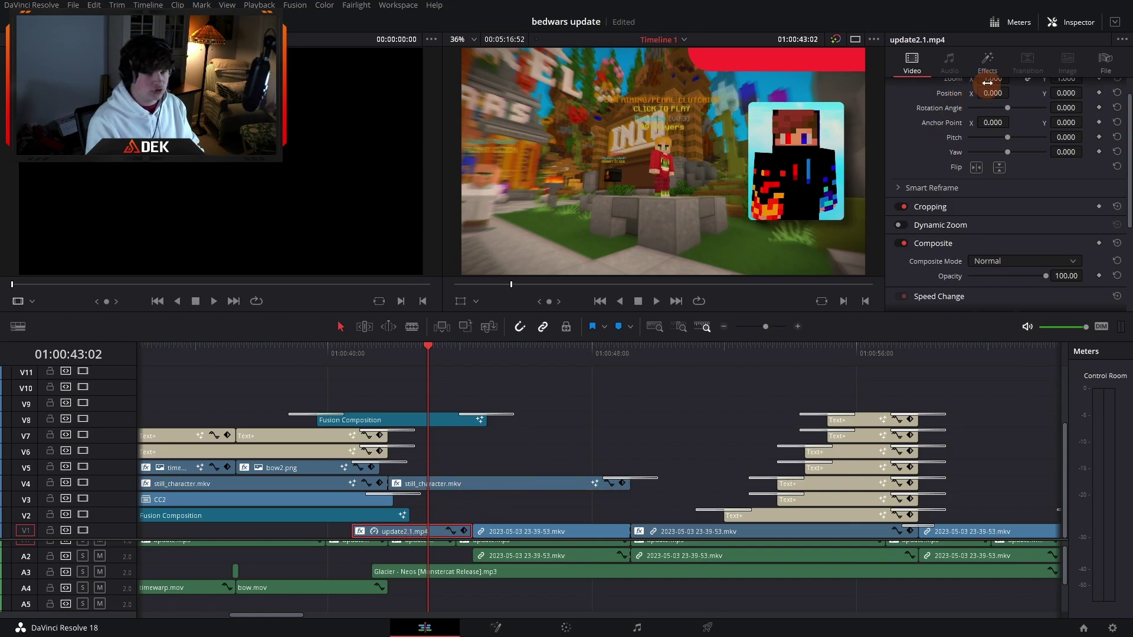
{"action": "left_click", "coordinate": [986, 65]}
{"action": "left_click", "coordinate": [928, 247]}
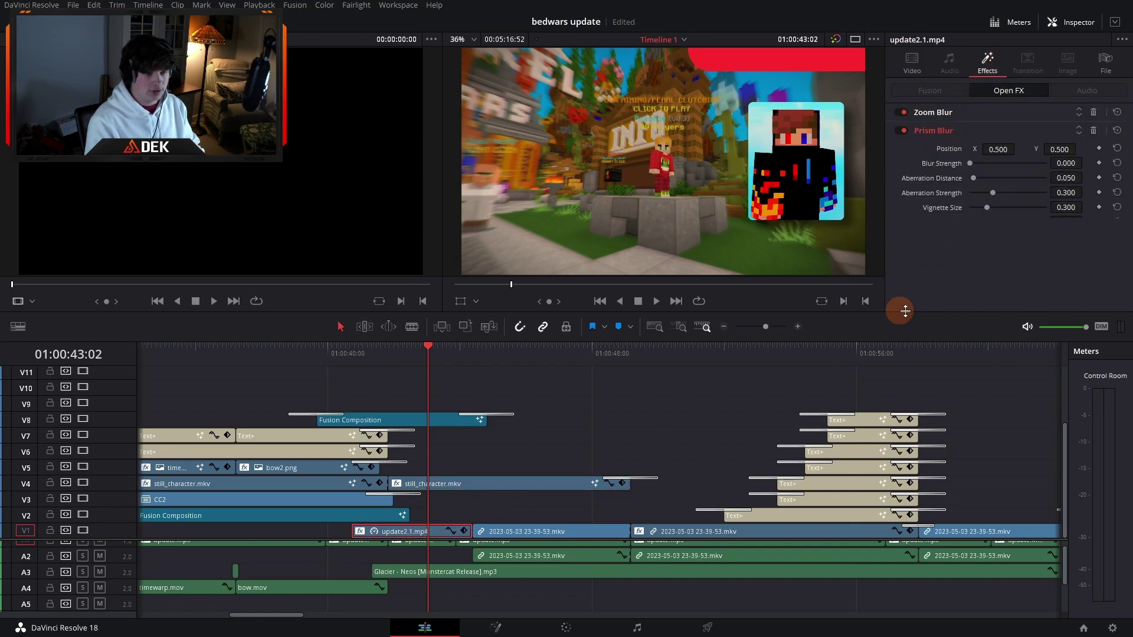
{"action": "left_click", "coordinate": [933, 131]}
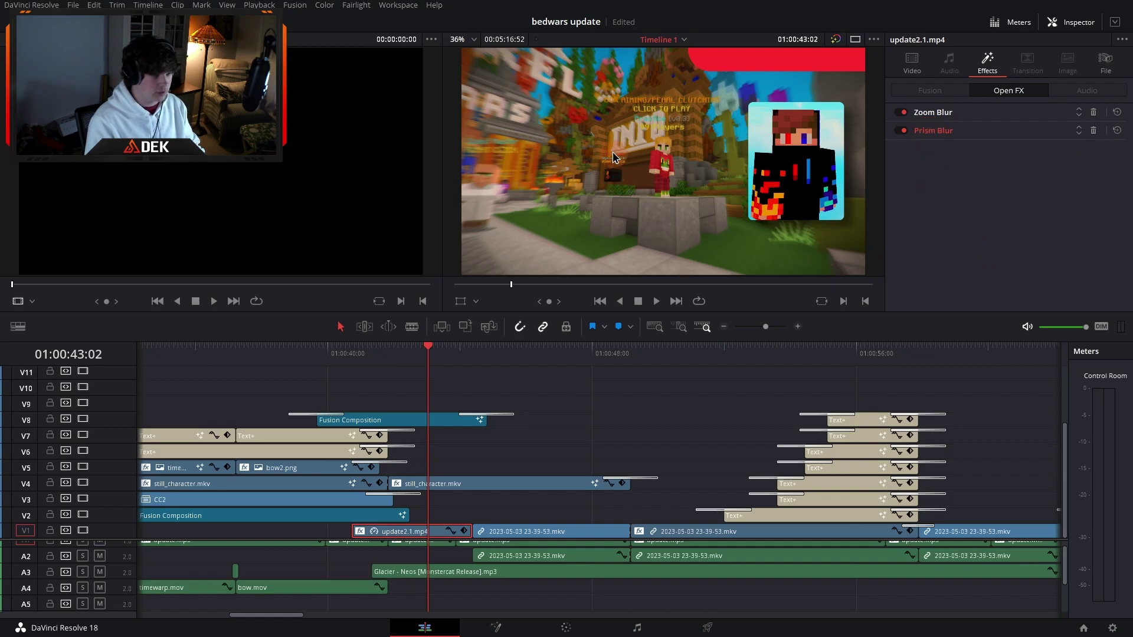
{"action": "left_click", "coordinate": [931, 117]}
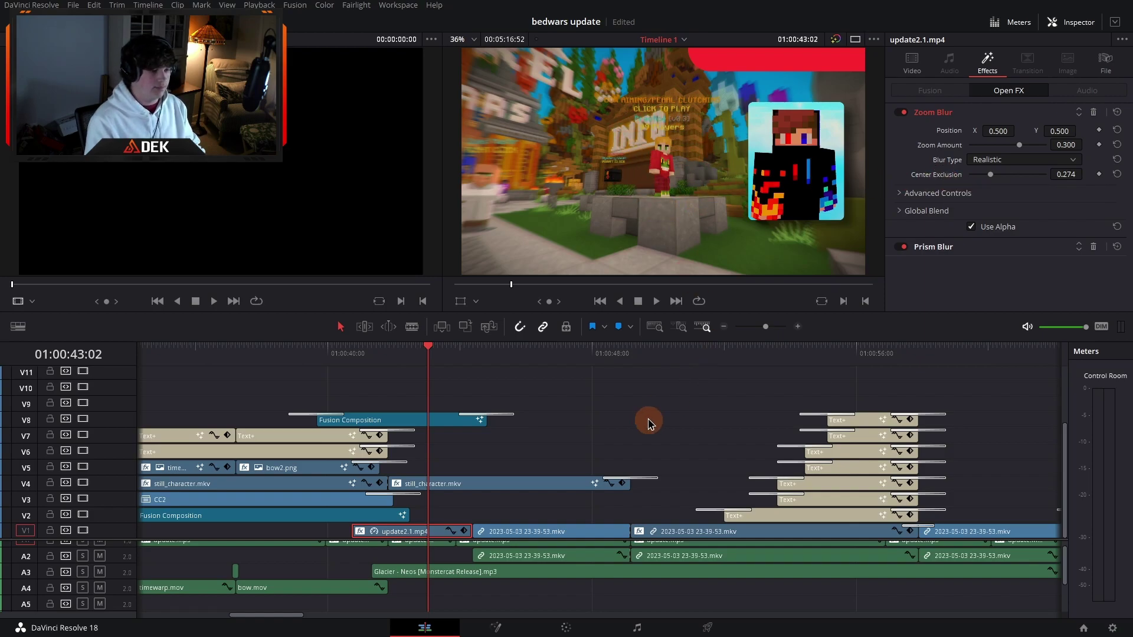
Step: Play the cut from update2.1.mp4 to the pearl clutching gameplay twice, continuing past 01:00:49:10 the second time
{"action": "left_click", "coordinate": [449, 345]}
{"action": "key", "text": "space"}
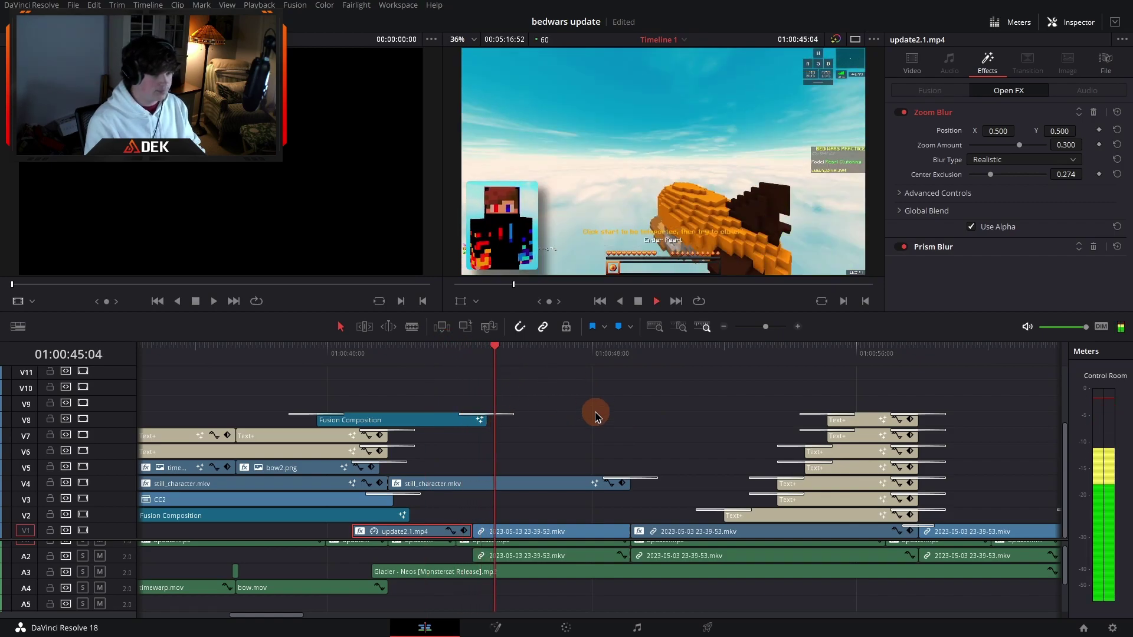
{"action": "key", "text": "space"}
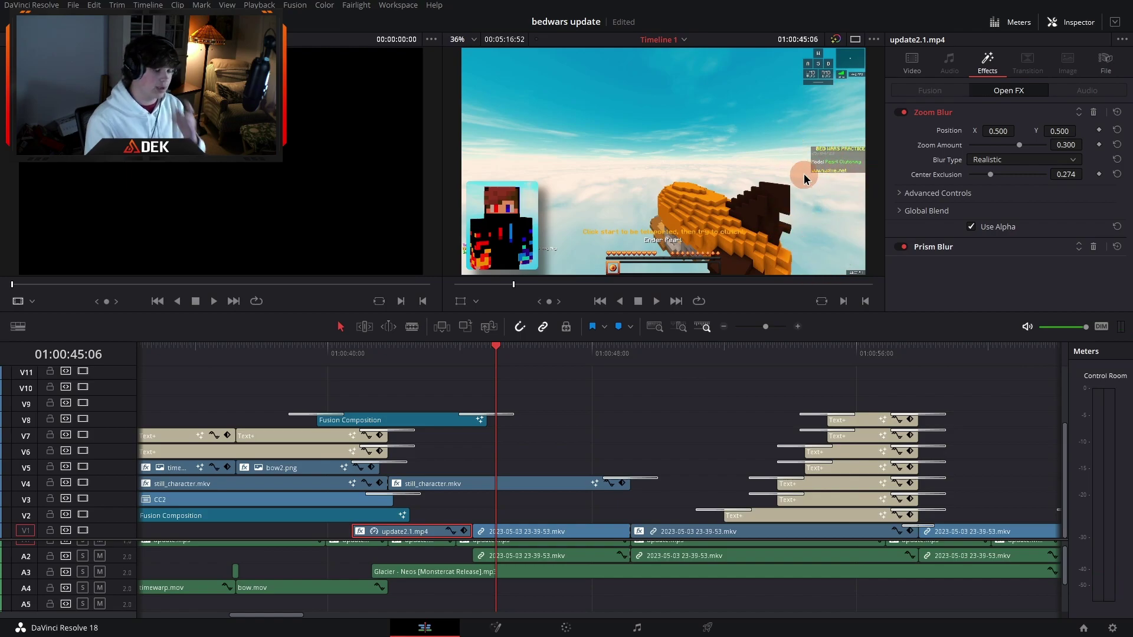
{"action": "left_click", "coordinate": [450, 354]}
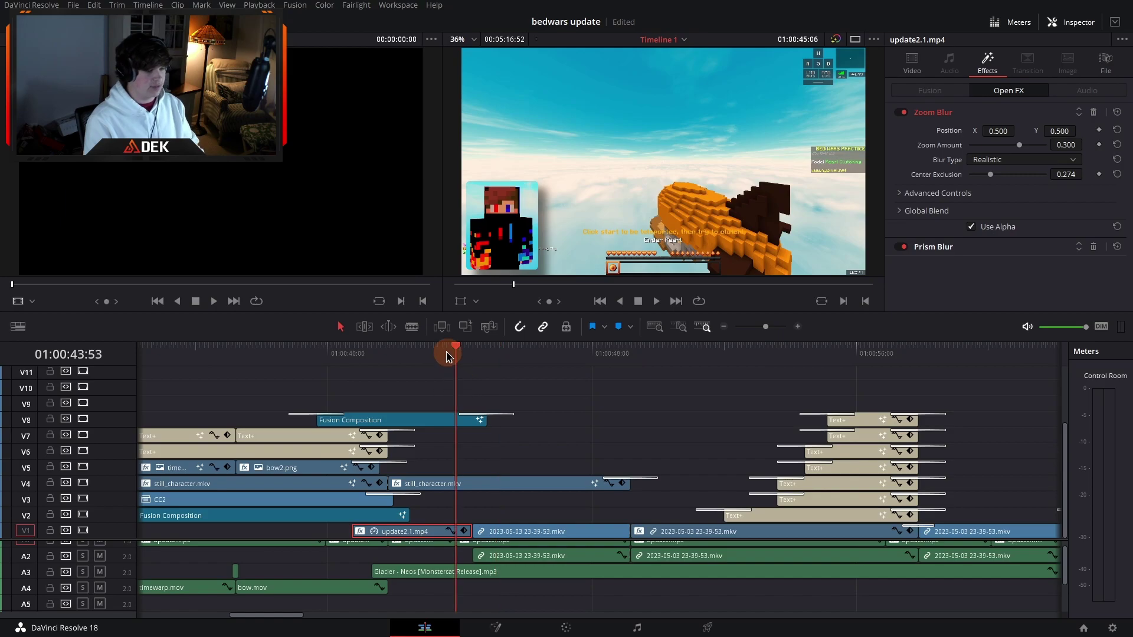
{"action": "key", "text": "space"}
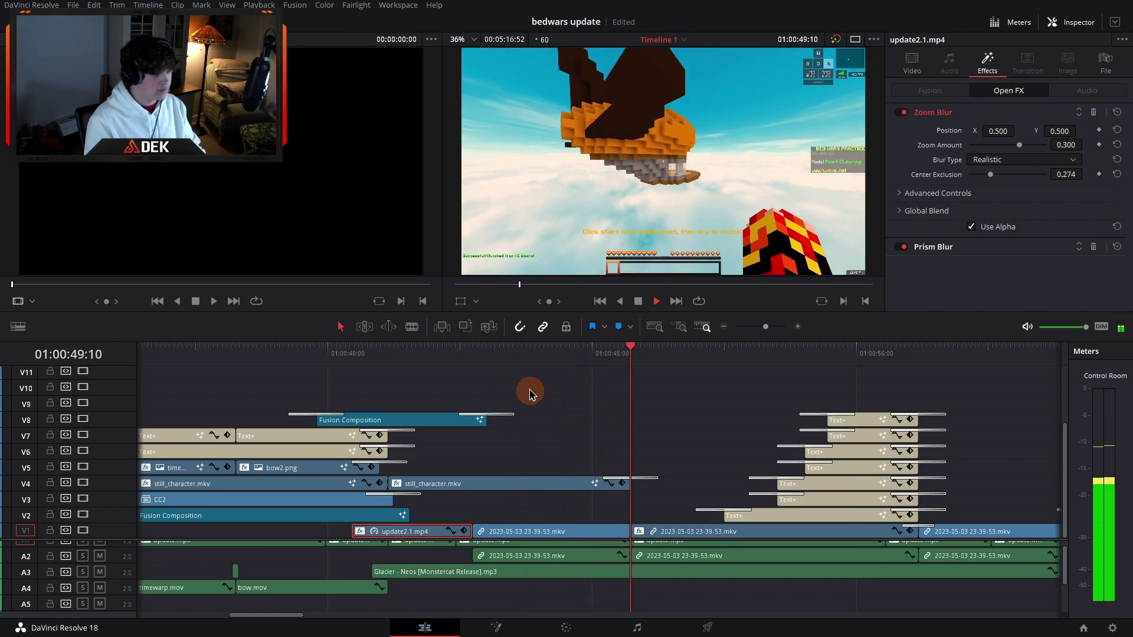
{"action": "key", "text": "space"}
Step: Go to 01:00:56:26 and examine the Variables/Settings text list over the blurred gameplay
{"action": "scroll", "coordinate": [502, 437], "scroll_direction": "right", "scroll_amount": 3}
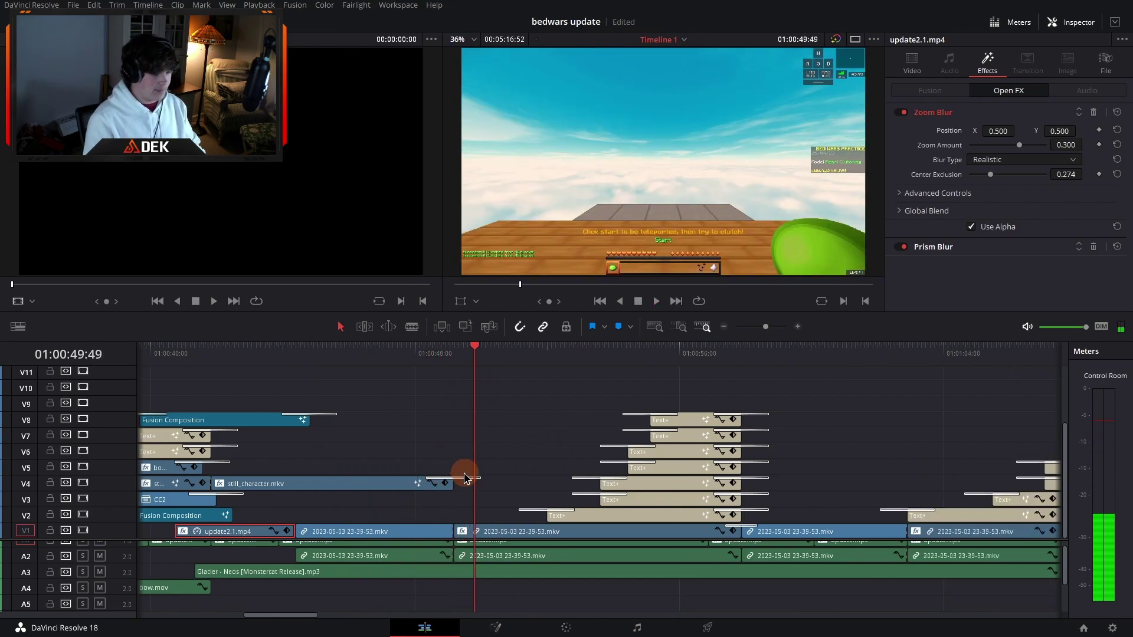
{"action": "left_click", "coordinate": [693, 352]}
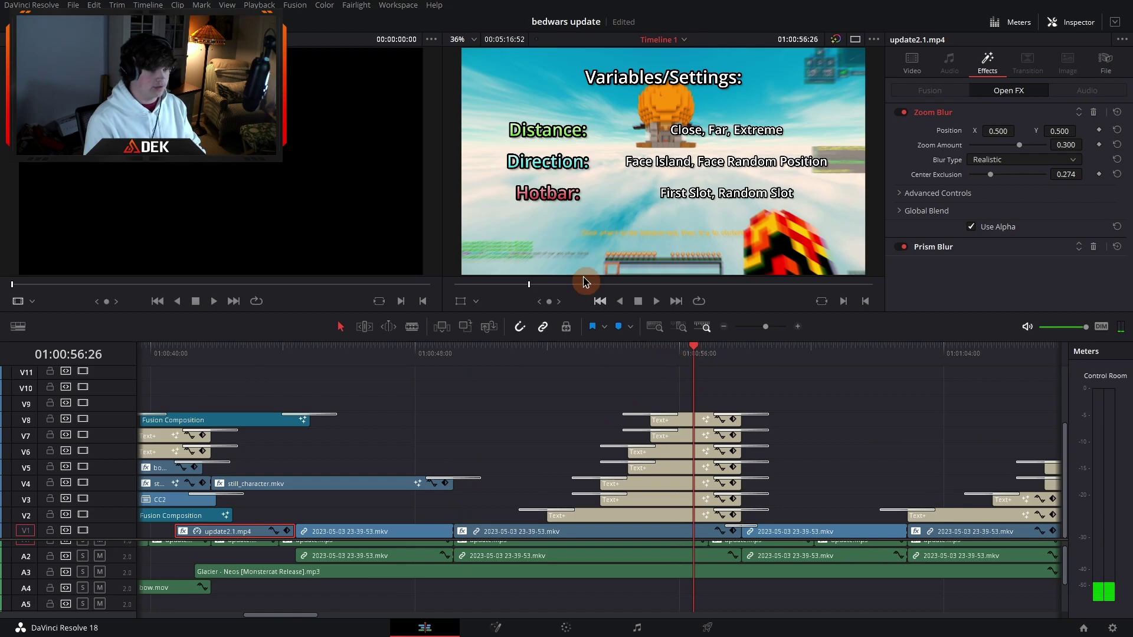
{"action": "left_click", "coordinate": [635, 298]}
{"action": "left_click", "coordinate": [541, 370]}
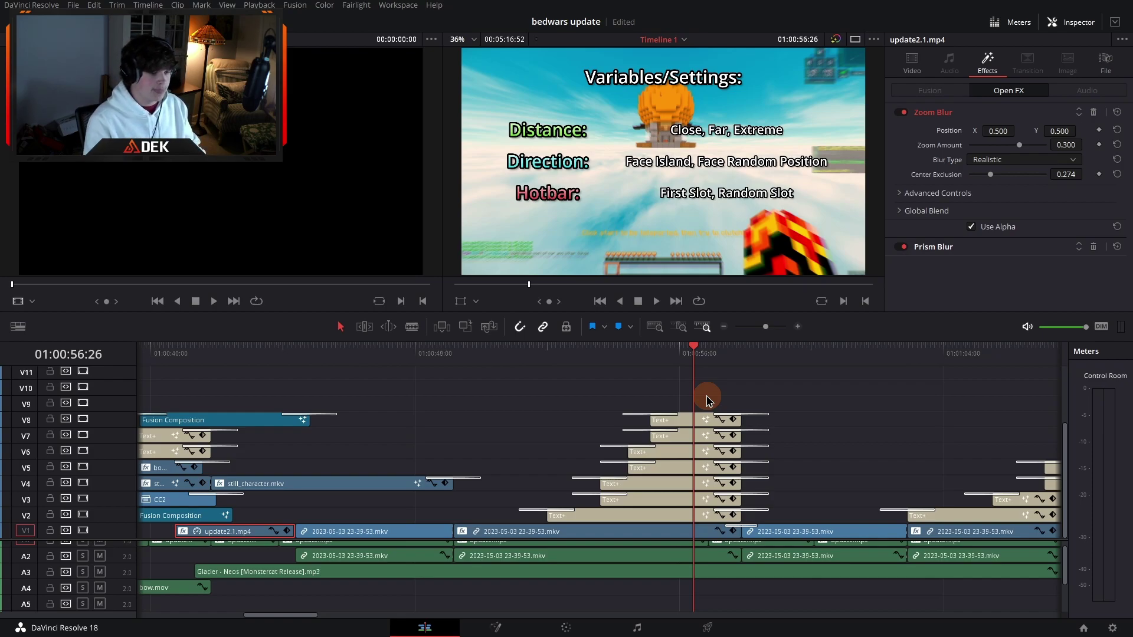
Step: Compare the neighbouring gameplay clips on V1 and show the Zoom Blur and Prism Blur effects of the one beneath the Variables/Settings text
{"action": "scroll", "coordinate": [707, 400], "scroll_direction": "right", "scroll_amount": 3}
{"action": "scroll", "coordinate": [496, 495], "scroll_direction": "left", "scroll_amount": 1}
{"action": "scroll", "coordinate": [449, 507], "scroll_direction": "right", "scroll_amount": 1}
{"action": "left_click", "coordinate": [444, 534]}
{"action": "left_click", "coordinate": [306, 533]}
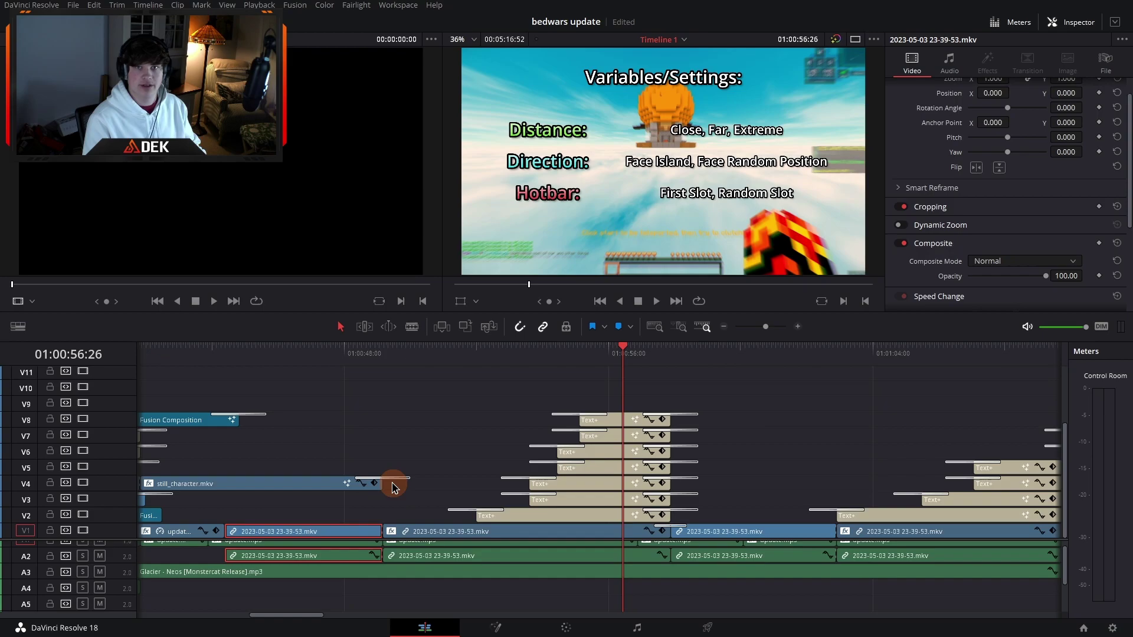
{"action": "scroll", "coordinate": [394, 487], "scroll_direction": "right", "scroll_amount": 5}
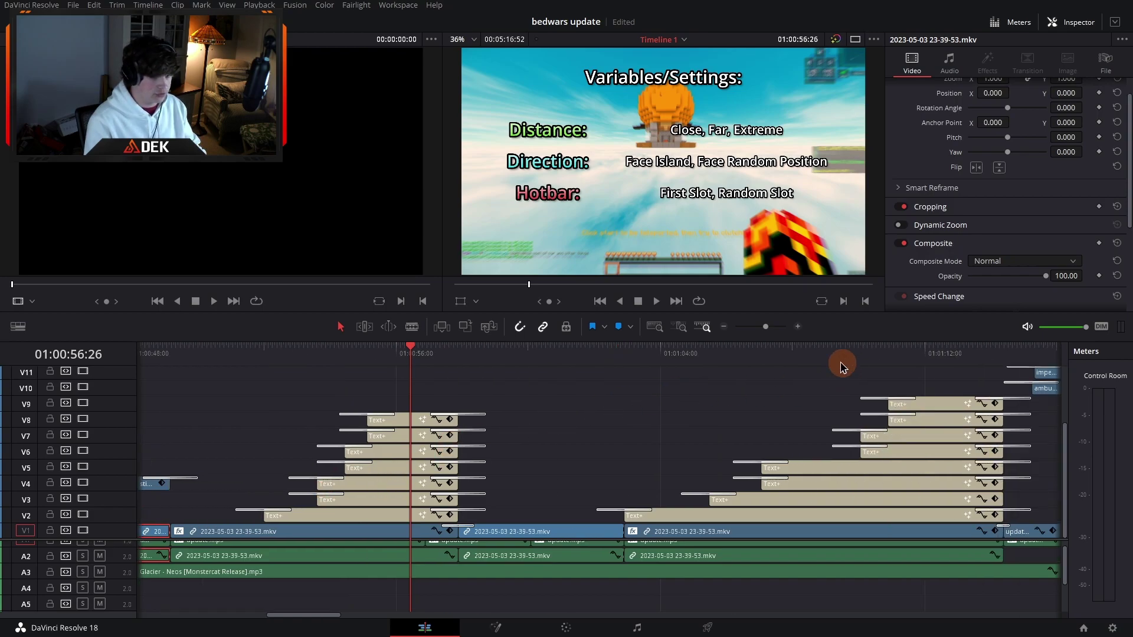
{"action": "scroll", "coordinate": [521, 448], "scroll_direction": "left", "scroll_amount": 4}
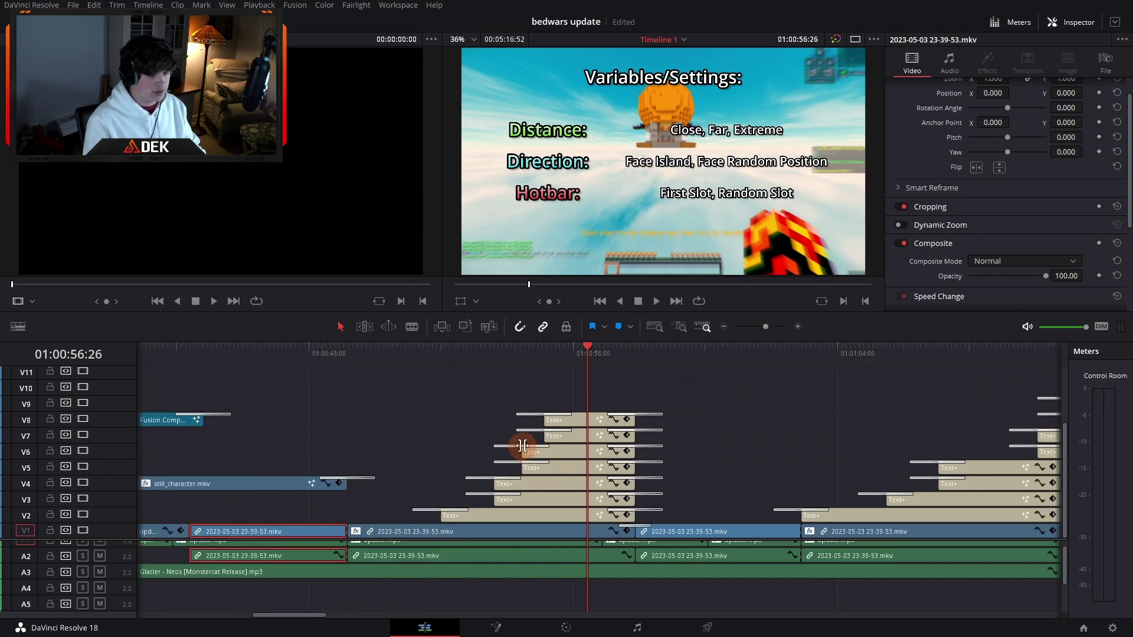
{"action": "scroll", "coordinate": [522, 446], "scroll_direction": "left", "scroll_amount": 3}
{"action": "left_click", "coordinate": [533, 534]}
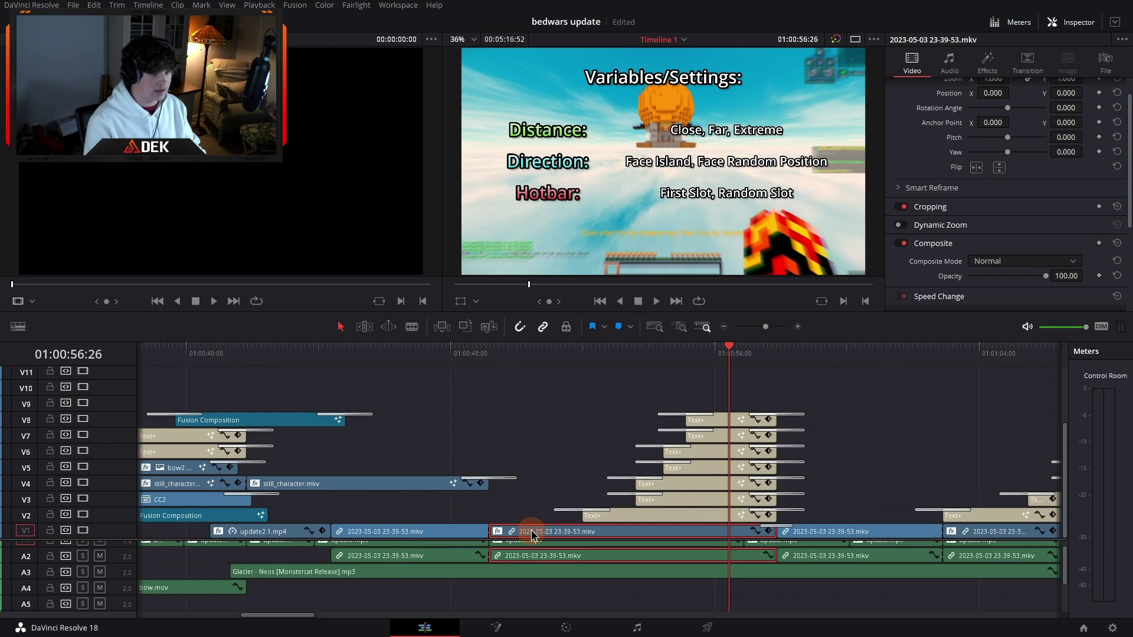
{"action": "left_click", "coordinate": [988, 62]}
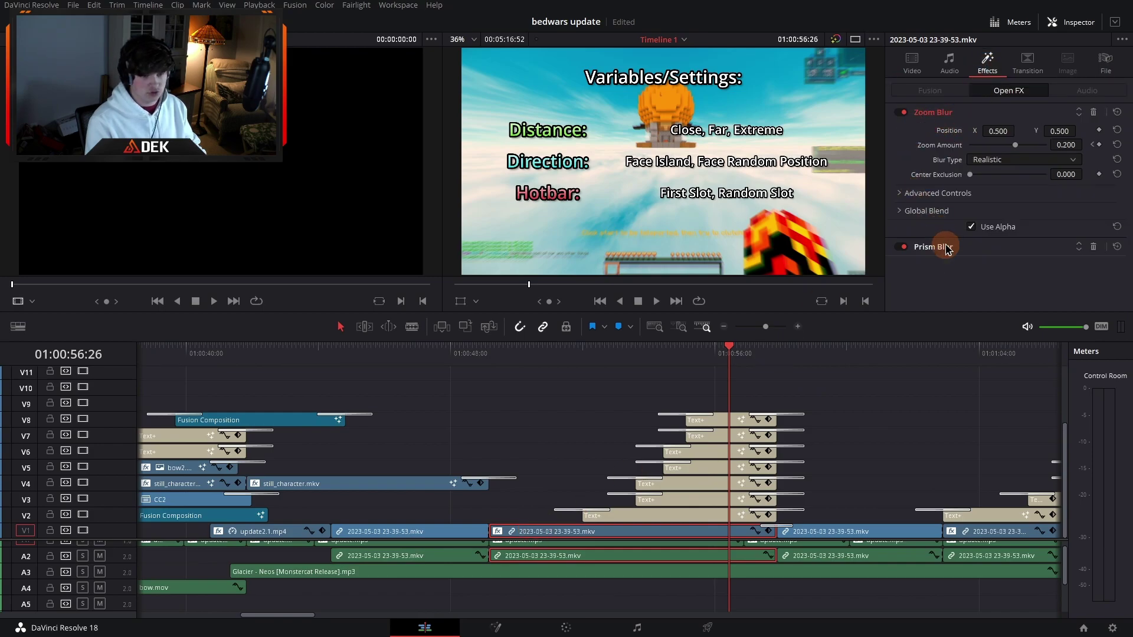
Step: Go to 01:01:12:38 to view the second Variables/Settings text list with the target options
{"action": "scroll", "coordinate": [650, 454], "scroll_direction": "right", "scroll_amount": 8}
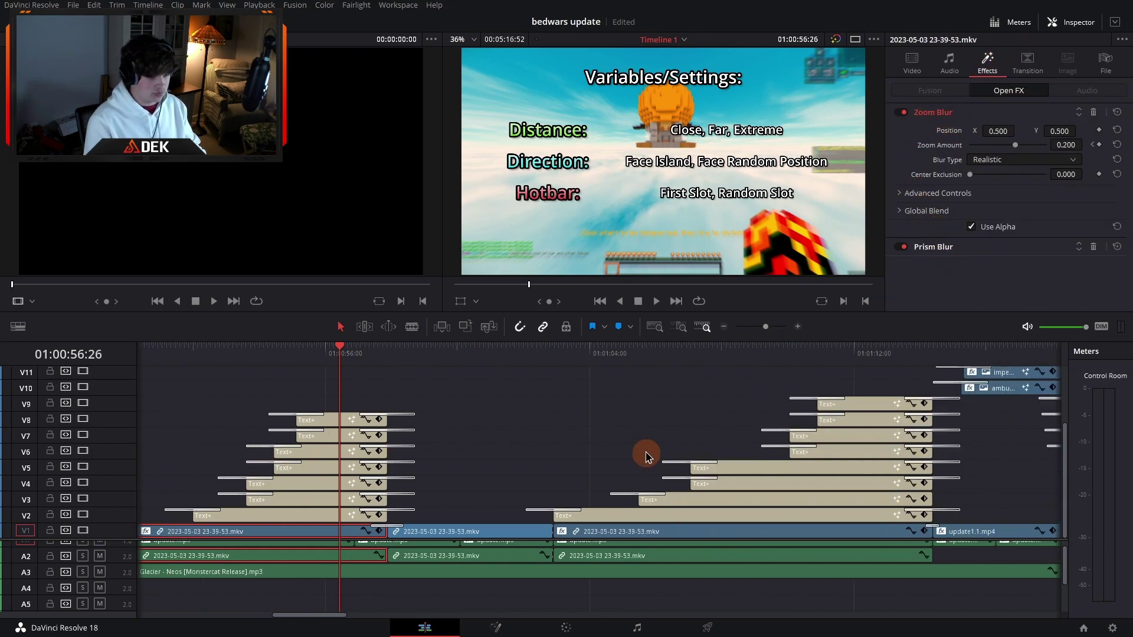
{"action": "scroll", "coordinate": [647, 455], "scroll_direction": "right", "scroll_amount": 5}
{"action": "left_click", "coordinate": [662, 349]}
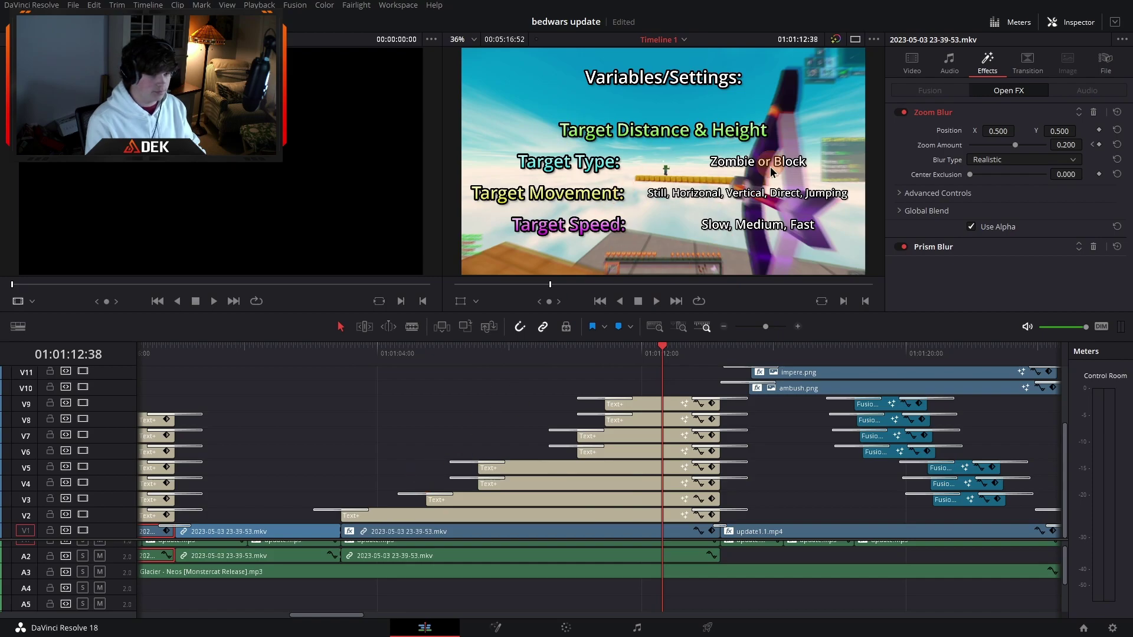
Step: Return to the first Variables/Settings list at 01:00:56:24 and show the settings of its "First Slot, Random Slot" title on V8
{"action": "scroll", "coordinate": [377, 420], "scroll_direction": "left", "scroll_amount": 7}
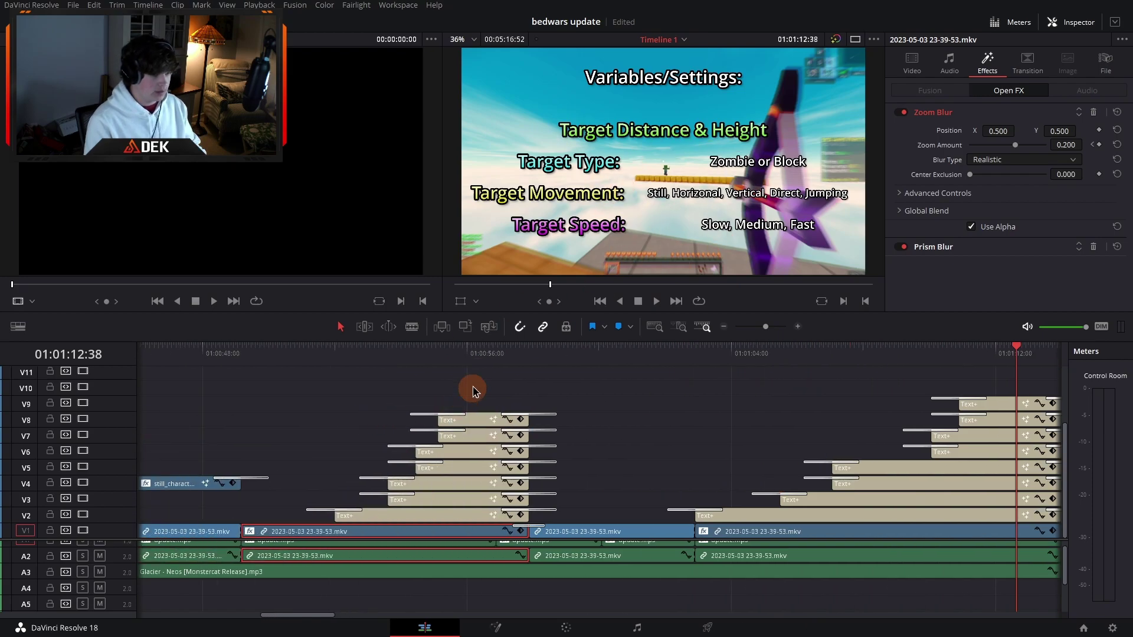
{"action": "left_click", "coordinate": [480, 349]}
{"action": "left_click", "coordinate": [798, 326]}
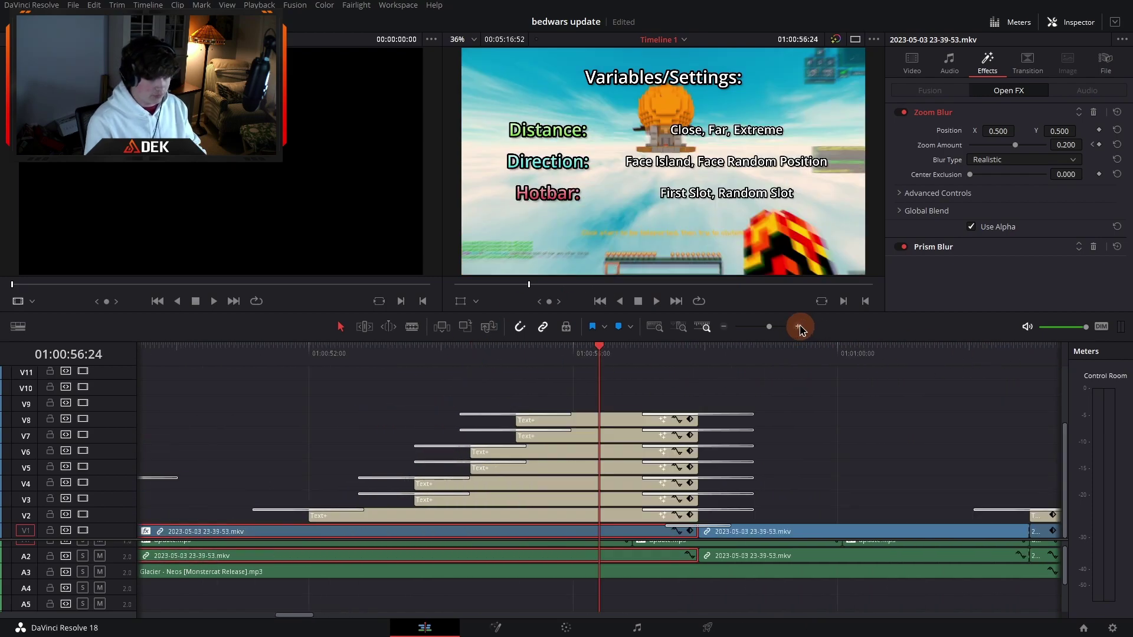
{"action": "left_click", "coordinate": [798, 327]}
{"action": "left_click", "coordinate": [585, 416]}
{"action": "left_click", "coordinate": [562, 201]}
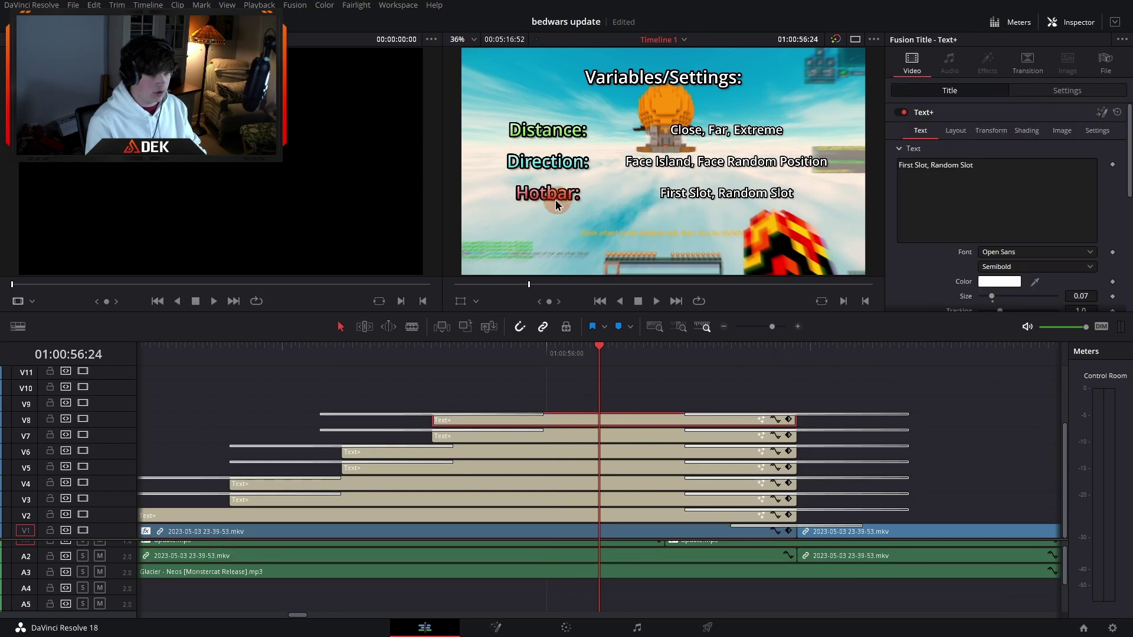
{"action": "scroll", "coordinate": [544, 209], "scroll_direction": "up", "scroll_amount": 5}
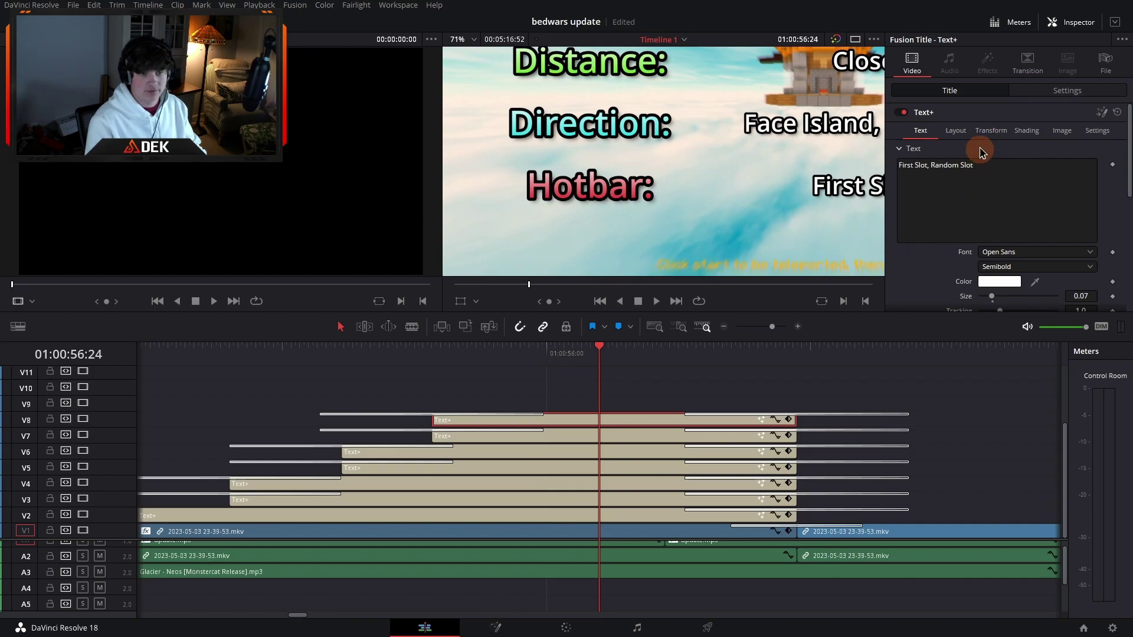
Step: Show the "First Slot, Random Slot" title's shading elements, including Blue Border, and switch its White Solid Fill off and back on
{"action": "left_click", "coordinate": [1027, 130]}
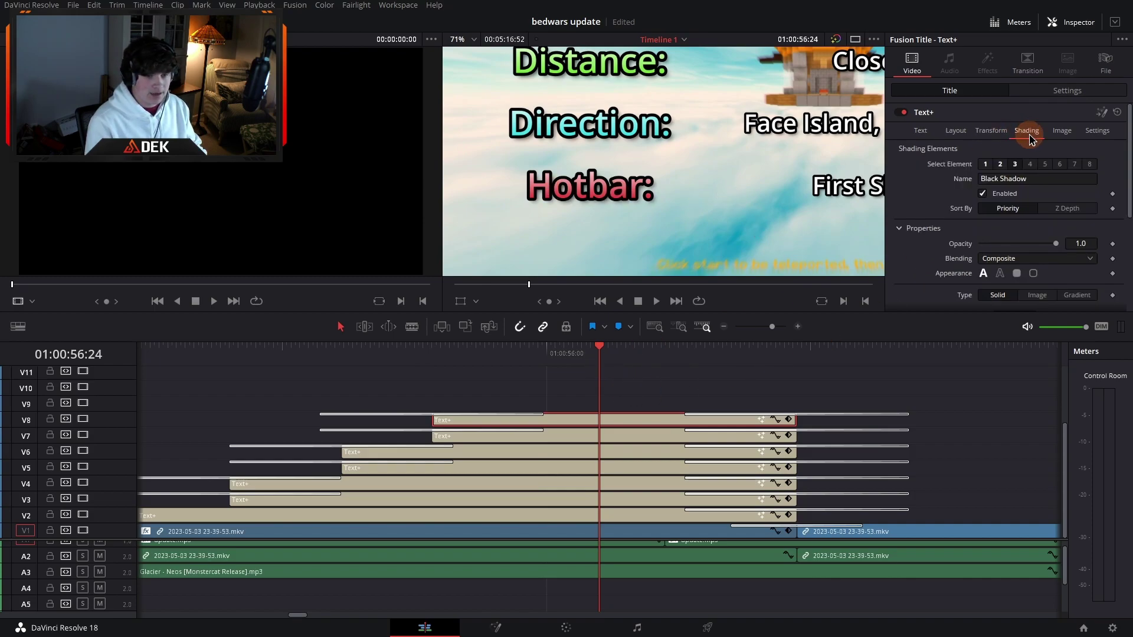
{"action": "left_click", "coordinate": [1044, 164]}
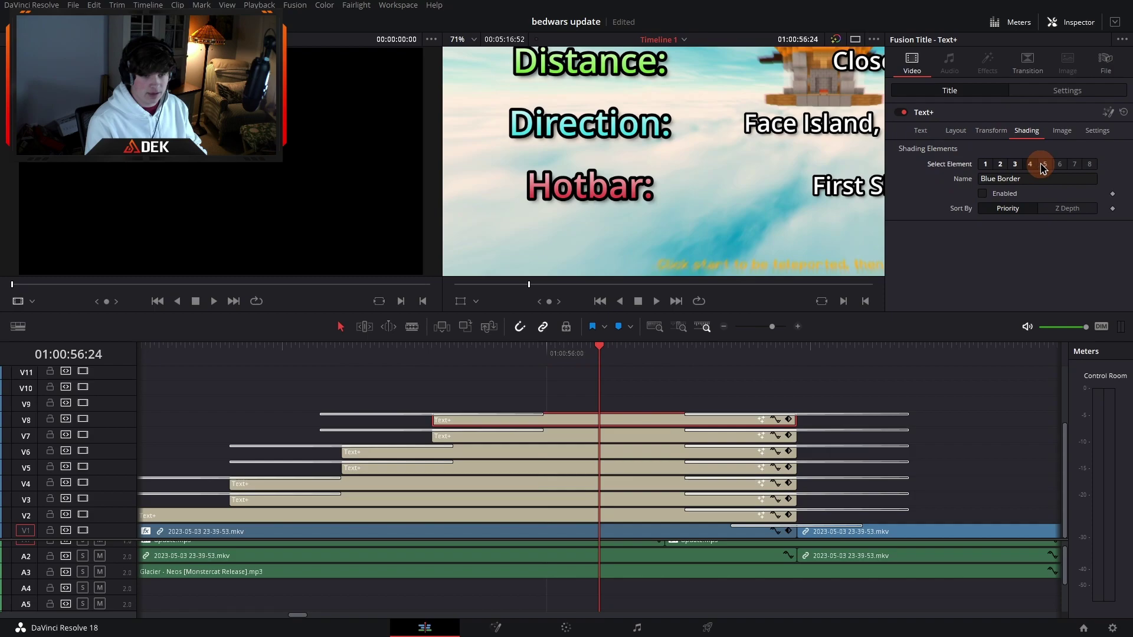
{"action": "left_click", "coordinate": [985, 165]}
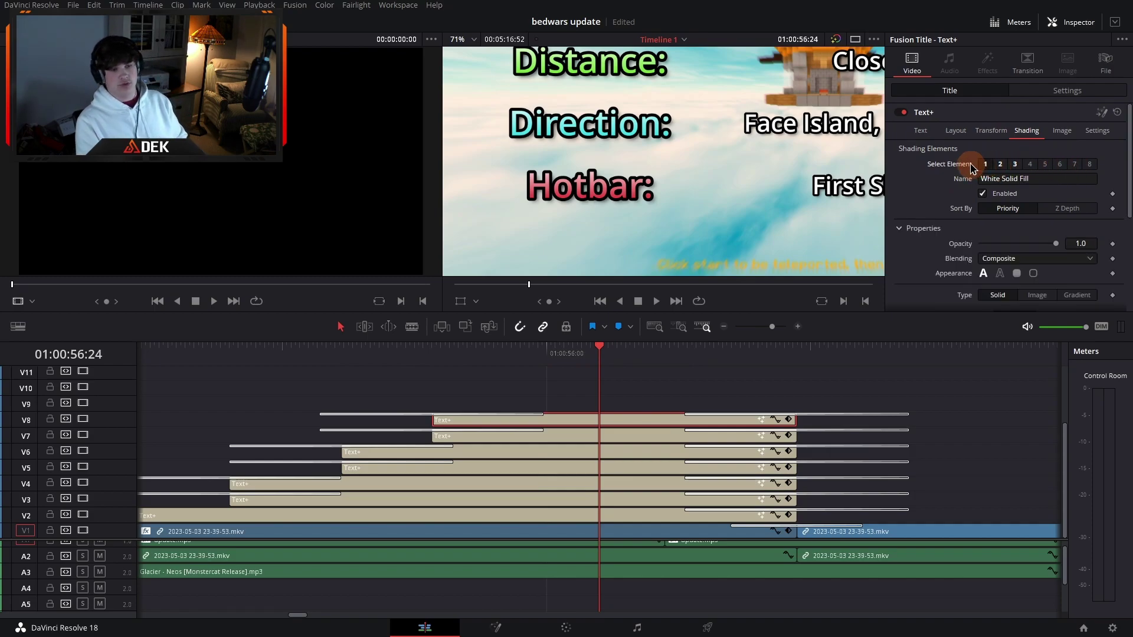
{"action": "left_click", "coordinate": [983, 194]}
{"action": "left_click", "coordinate": [983, 194]}
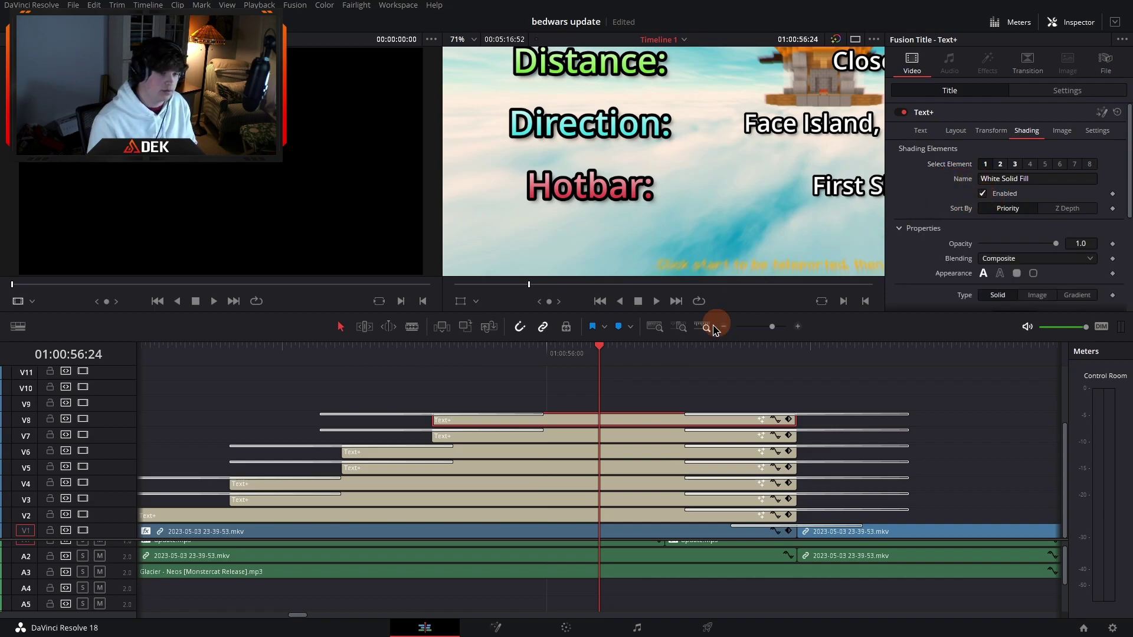
Step: Select the "Hotbar:" title on V7 and compare its close-up with White Solid Fill disabled and enabled
{"action": "left_click", "coordinate": [571, 437]}
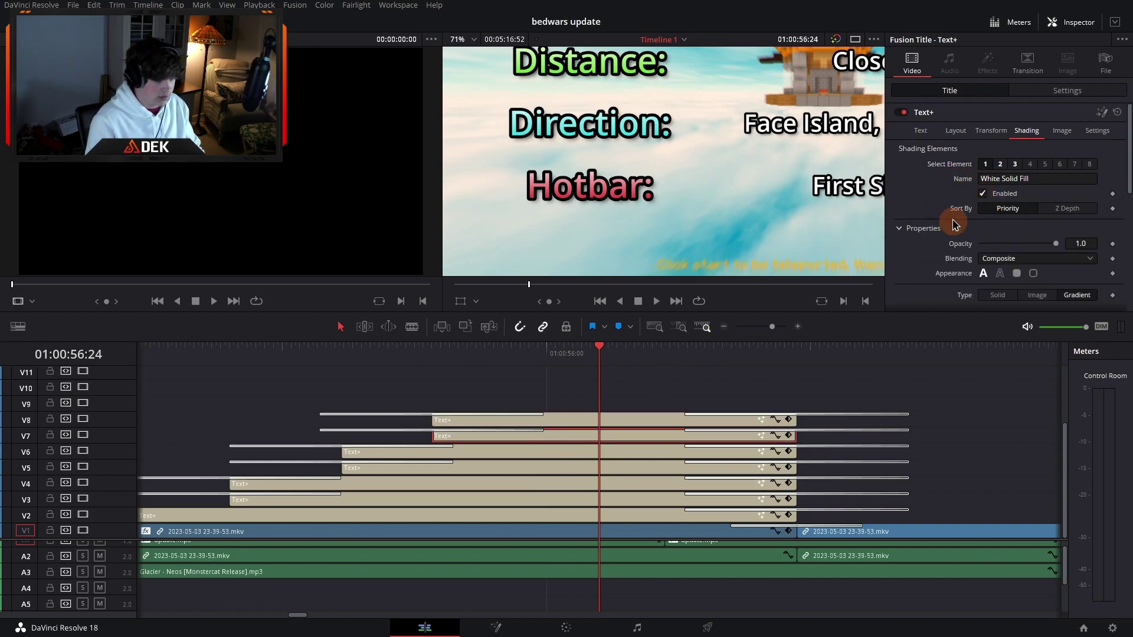
{"action": "left_click", "coordinate": [983, 194]}
{"action": "left_click", "coordinate": [983, 195]}
{"action": "scroll", "coordinate": [752, 148], "scroll_direction": "up", "scroll_amount": 5}
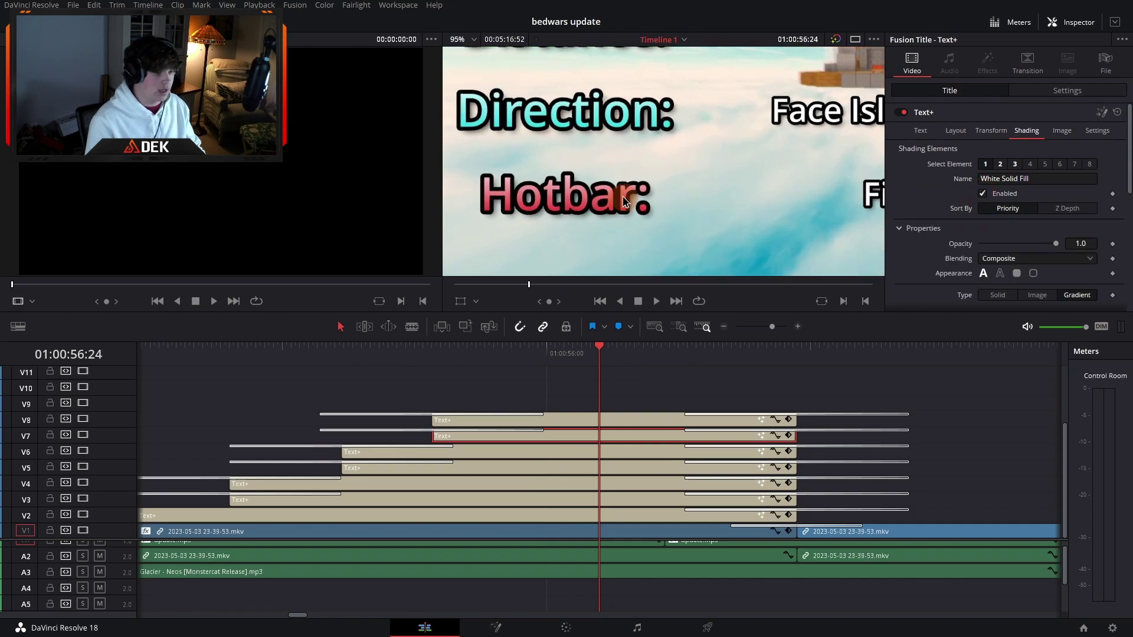
{"action": "left_click_drag", "start_coordinate": [753, 148], "coordinate": [861, 120]}
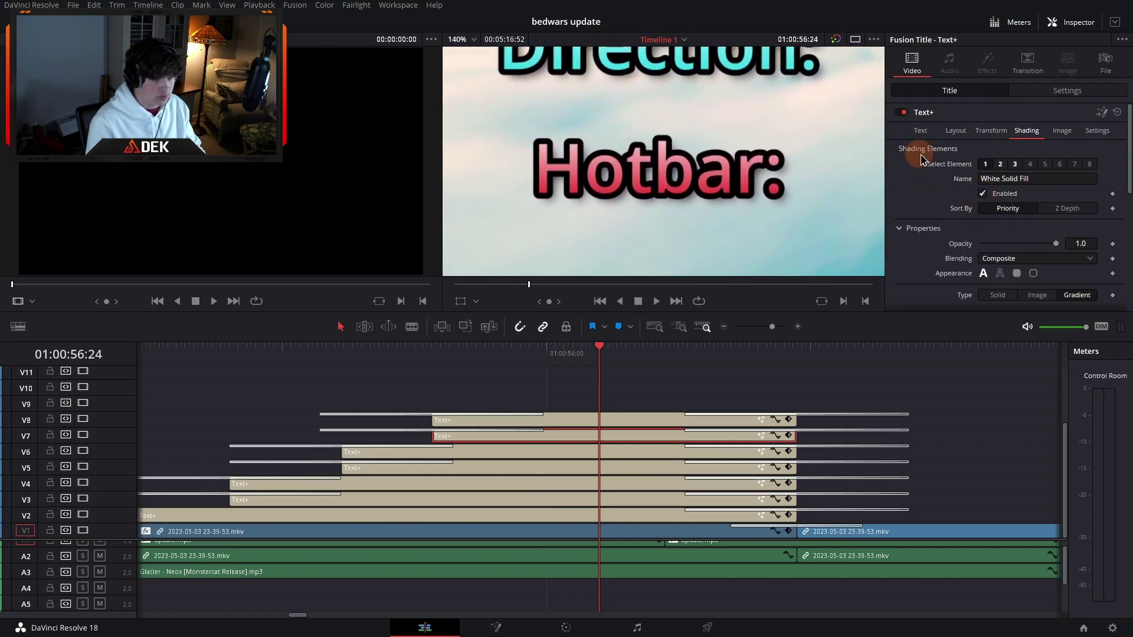
{"action": "left_click", "coordinate": [983, 194]}
{"action": "left_click", "coordinate": [982, 195]}
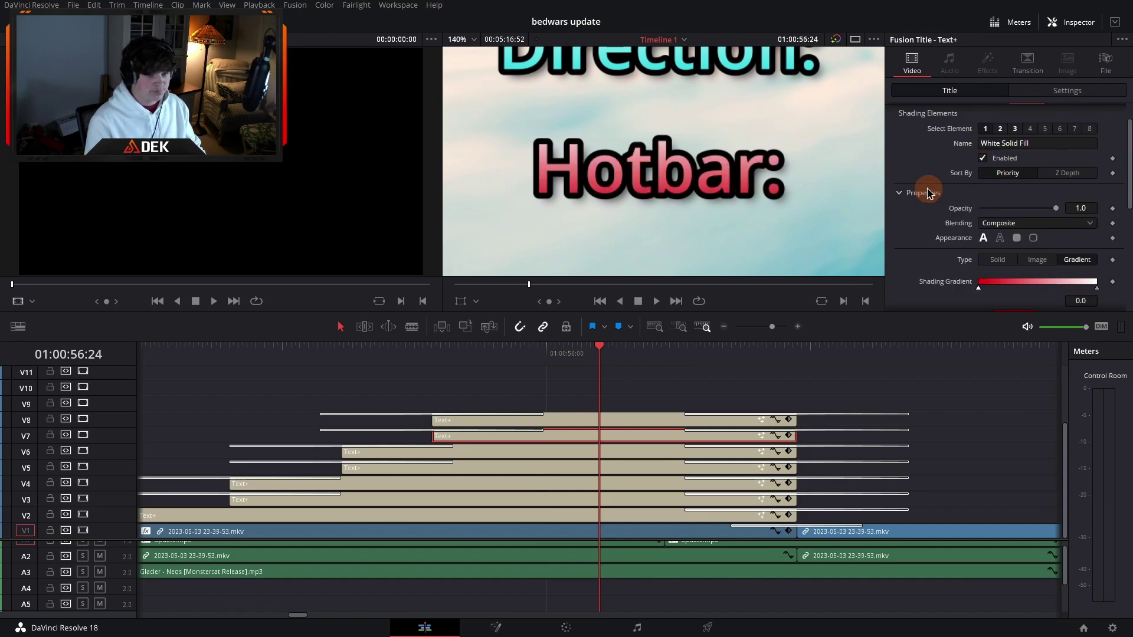
Step: Compare the "Hotbar:" title with its Red Outline shading element disabled and enabled, and examine the outline's thickness properties
{"action": "left_click", "coordinate": [1001, 164]}
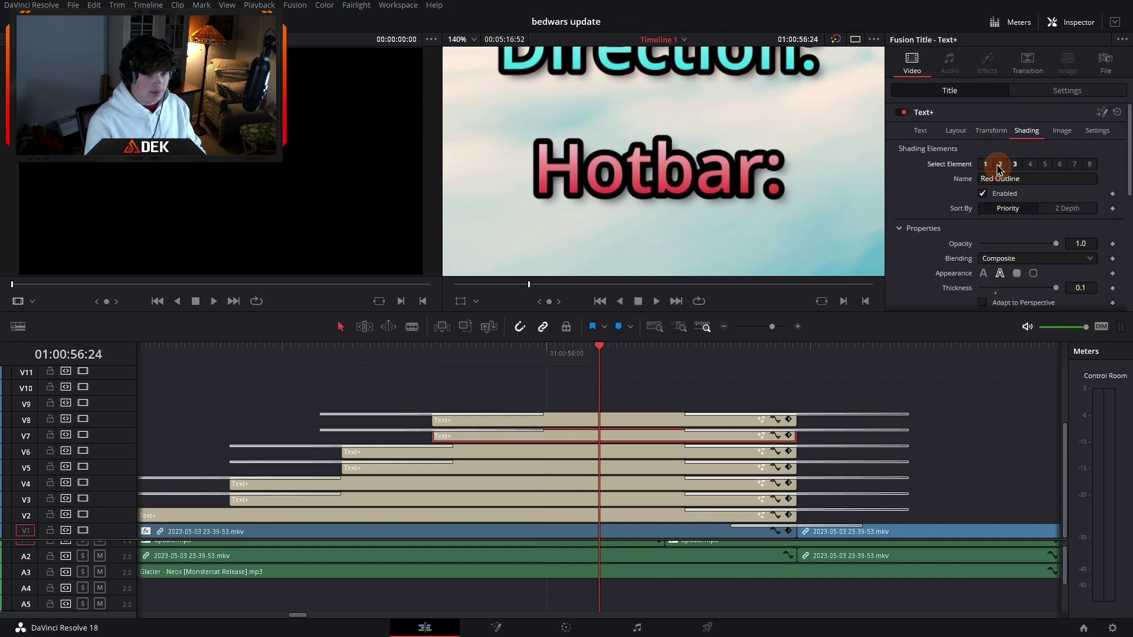
{"action": "left_click", "coordinate": [983, 194]}
{"action": "left_click", "coordinate": [983, 195]}
{"action": "left_click", "coordinate": [983, 195]}
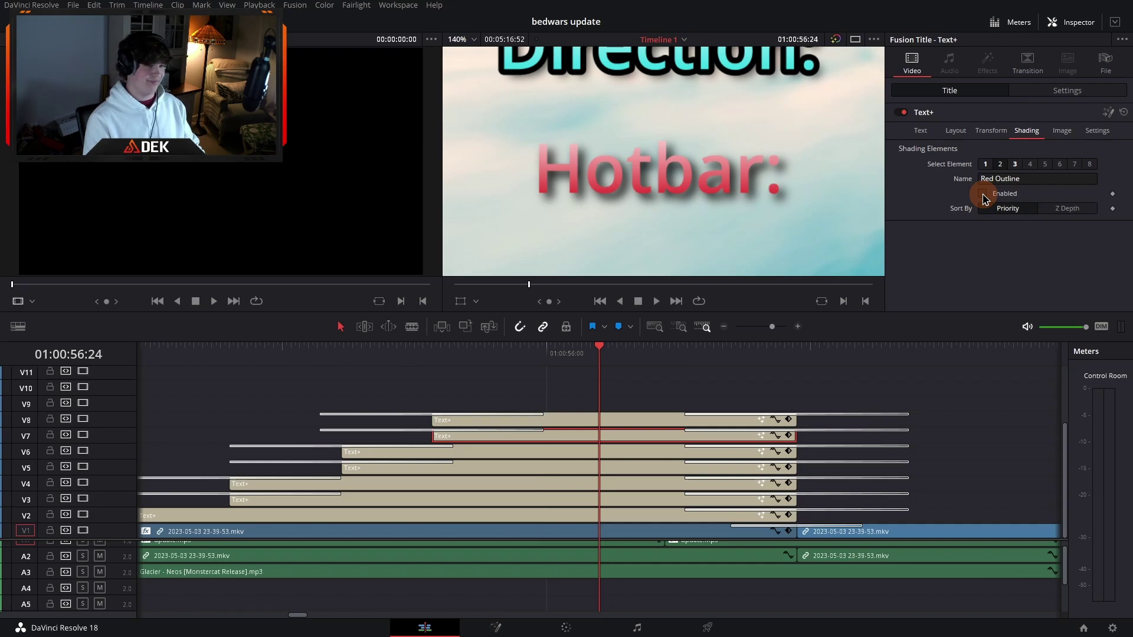
{"action": "left_click", "coordinate": [984, 195]}
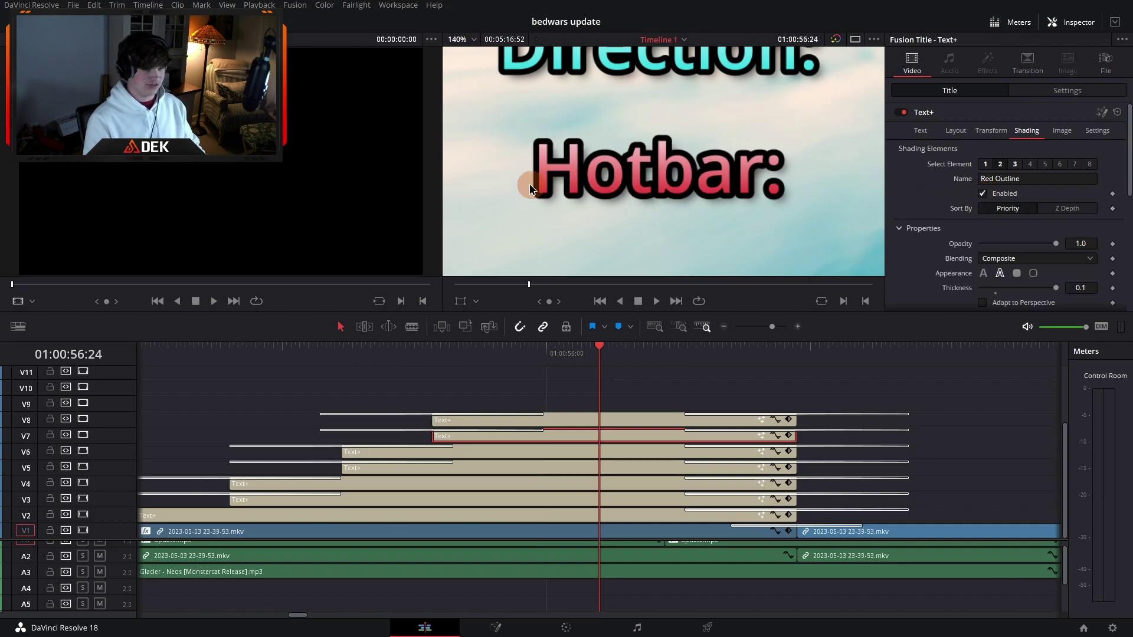
{"action": "scroll", "coordinate": [911, 222], "scroll_direction": "down", "scroll_amount": 3}
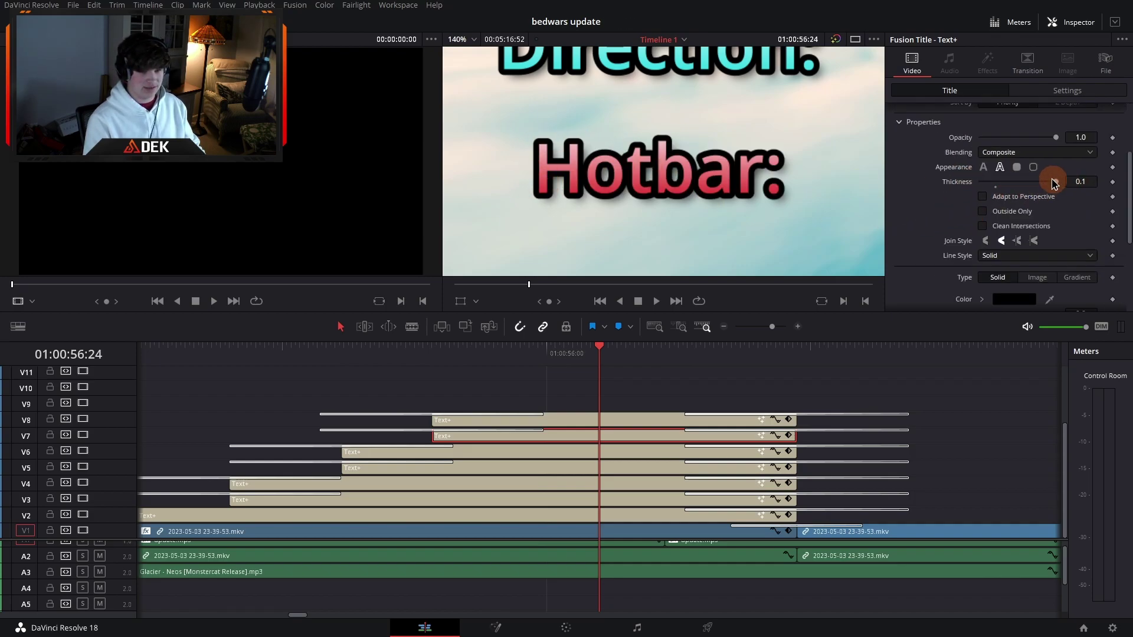
{"action": "scroll", "coordinate": [909, 207], "scroll_direction": "up", "scroll_amount": 3}
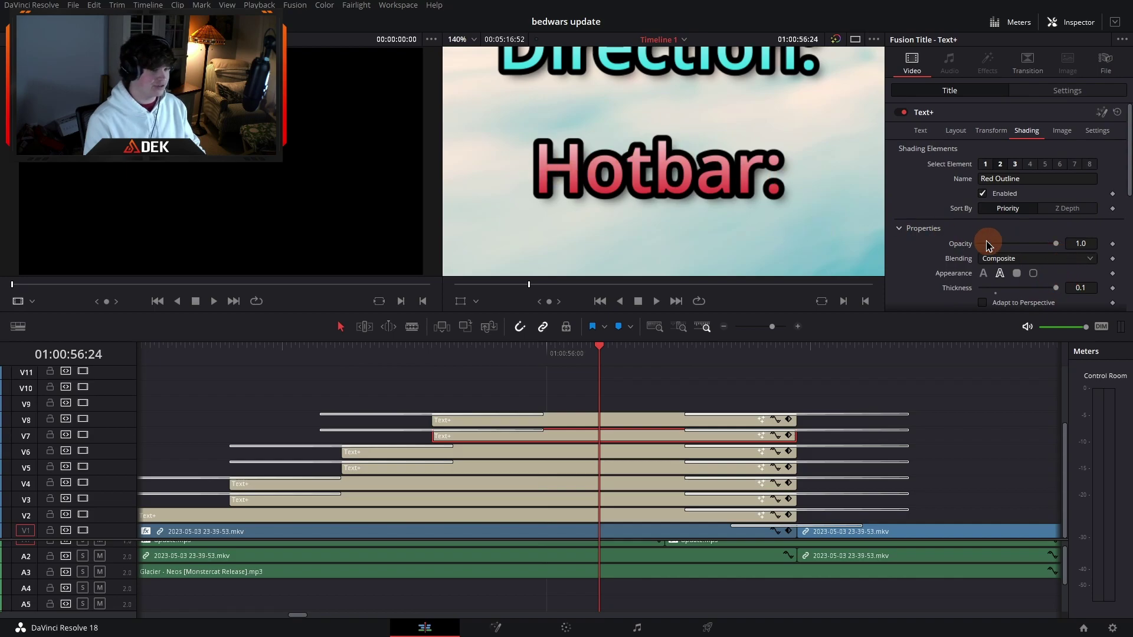
Step: Compare the "Hotbar:" title with its Black Shadow shading element disabled and enabled
{"action": "left_click", "coordinate": [986, 165]}
{"action": "left_click", "coordinate": [982, 194]}
{"action": "left_click", "coordinate": [983, 194]}
{"action": "left_click", "coordinate": [982, 194]}
{"action": "left_click", "coordinate": [983, 195]}
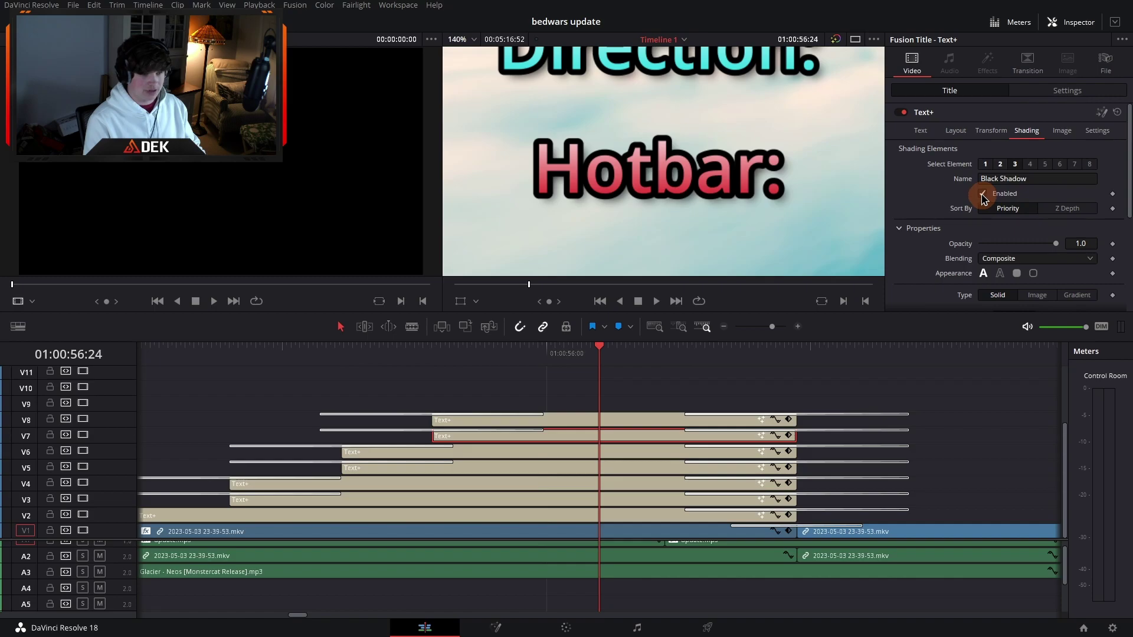
Step: View the "Hotbar:" title's Transform settings and return to its White Solid Fill shading element
{"action": "left_click", "coordinate": [987, 165]}
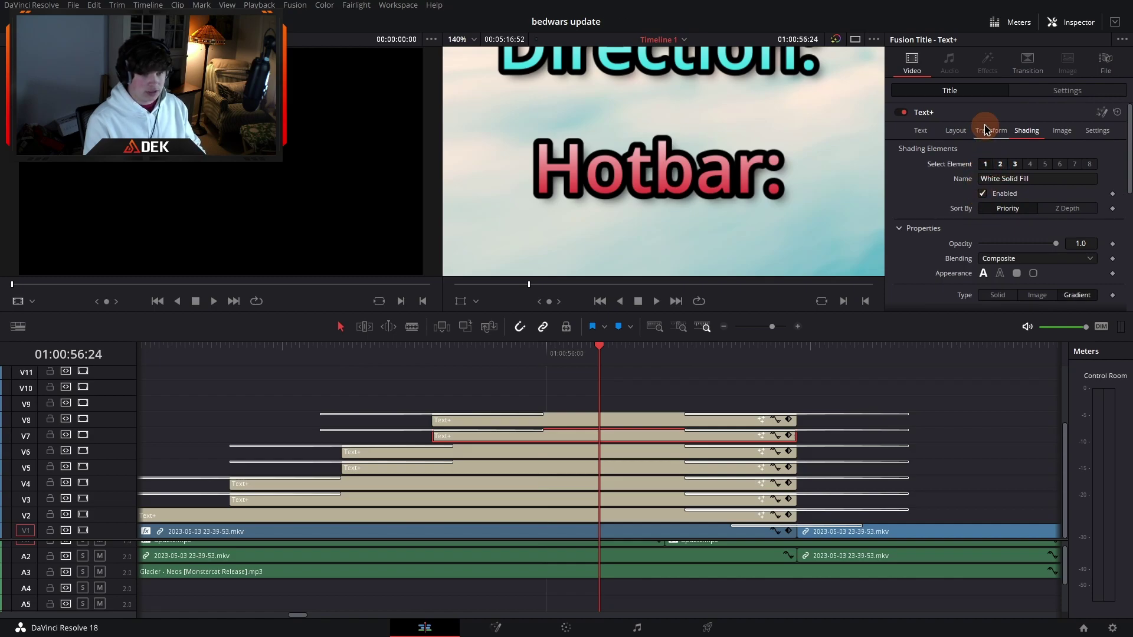
{"action": "left_click", "coordinate": [990, 131]}
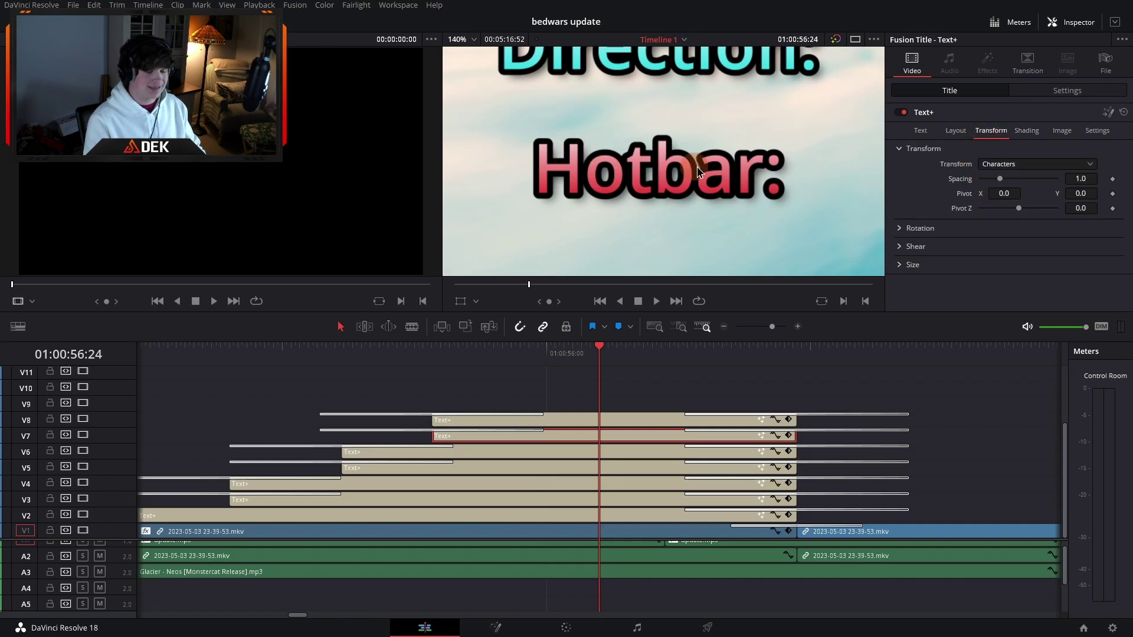
{"action": "left_click", "coordinate": [1027, 130]}
{"action": "left_click", "coordinate": [1015, 164]}
{"action": "left_click", "coordinate": [986, 164]}
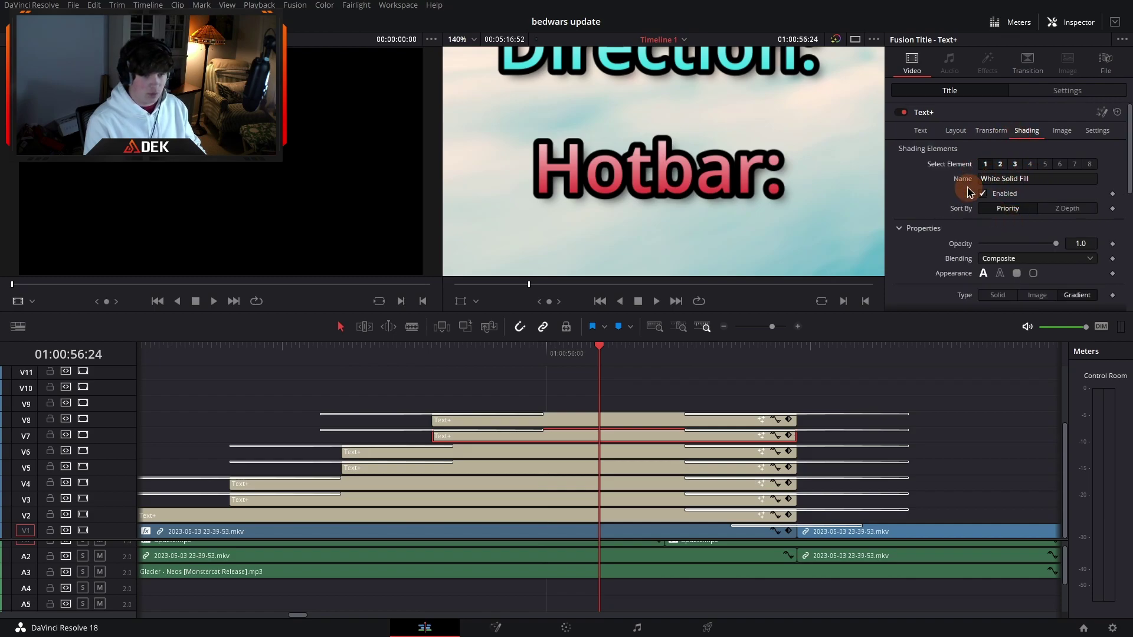
Step: Try a Solid fill type on the "Hotbar:" text with its color picker open, and switch the fill back to Gradient
{"action": "scroll", "coordinate": [959, 189], "scroll_direction": "down", "scroll_amount": 4}
{"action": "scroll", "coordinate": [943, 196], "scroll_direction": "up", "scroll_amount": 1}
{"action": "left_click", "coordinate": [998, 189]}
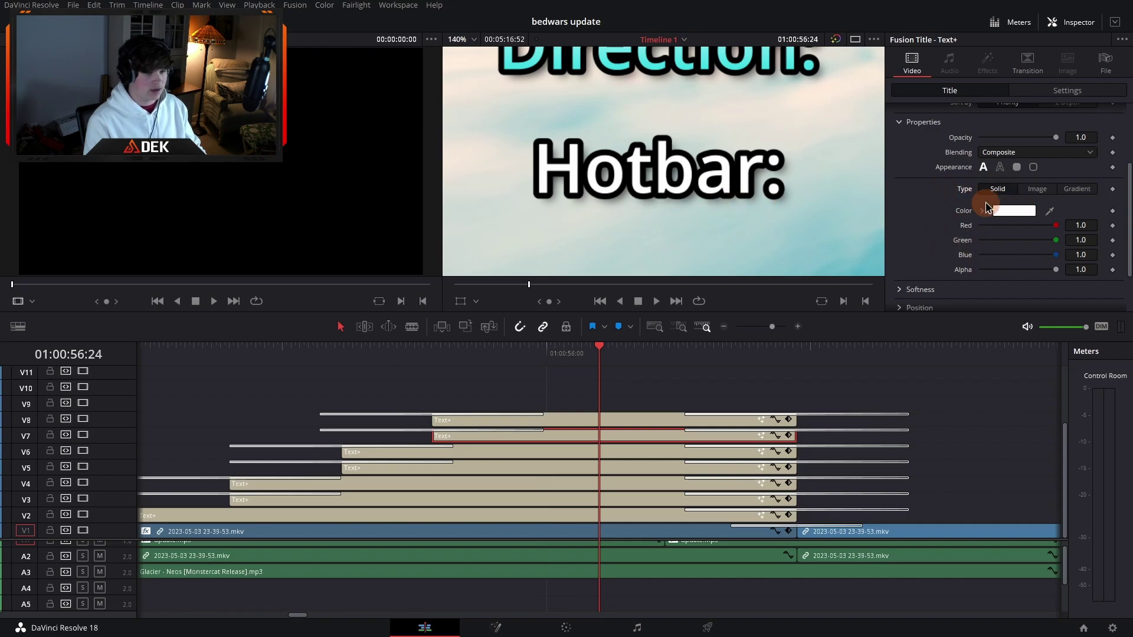
{"action": "left_click", "coordinate": [1012, 210]}
{"action": "left_click", "coordinate": [647, 238]}
{"action": "left_click", "coordinate": [608, 238]}
{"action": "key", "text": "Escape"}
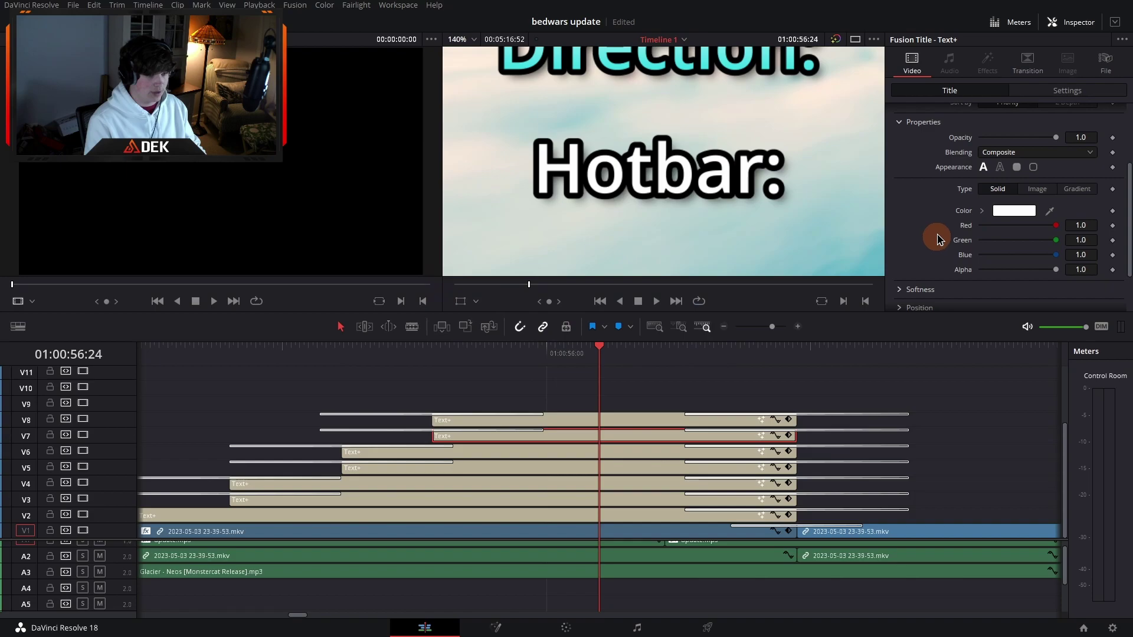
{"action": "left_click", "coordinate": [1089, 190]}
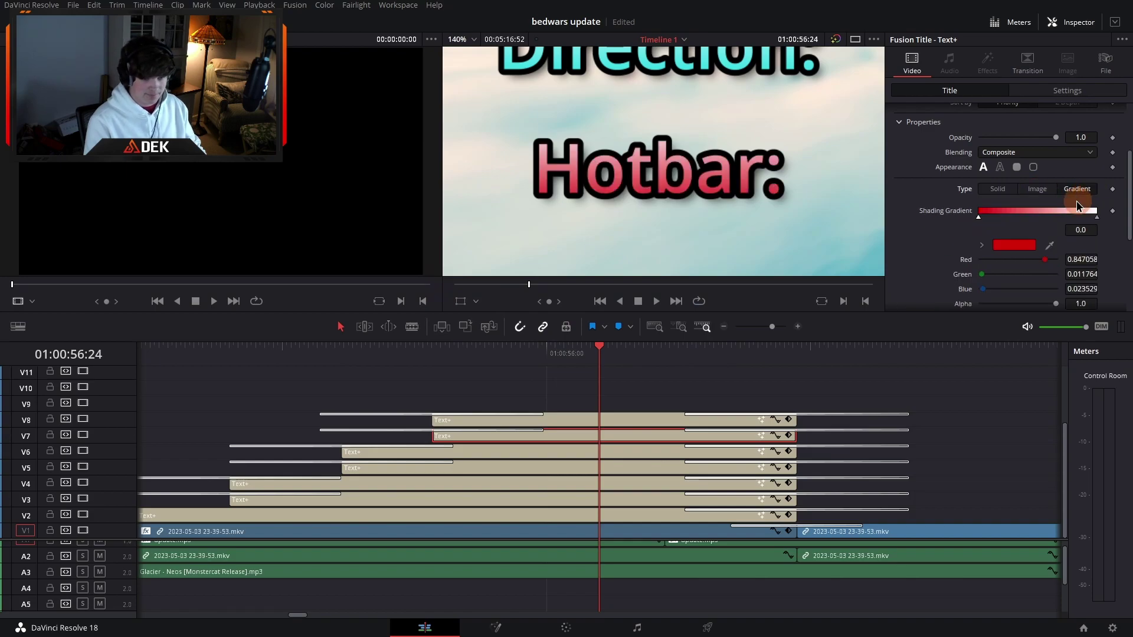
Step: Try the blue #3349d8 for the red stop of the "Hotbar:" shading gradient and close the color picker without applying it
{"action": "left_click", "coordinate": [979, 218]}
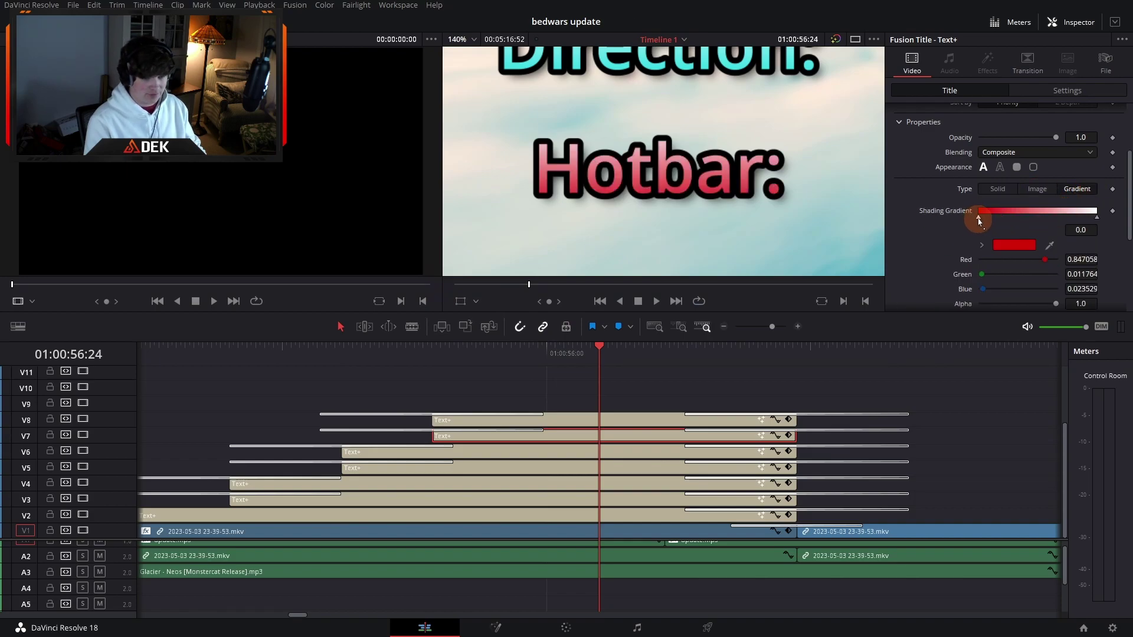
{"action": "left_click", "coordinate": [1014, 245]}
{"action": "left_click", "coordinate": [602, 263]}
{"action": "left_click", "coordinate": [587, 245]}
{"action": "left_click", "coordinate": [621, 251]}
{"action": "left_click", "coordinate": [712, 191]}
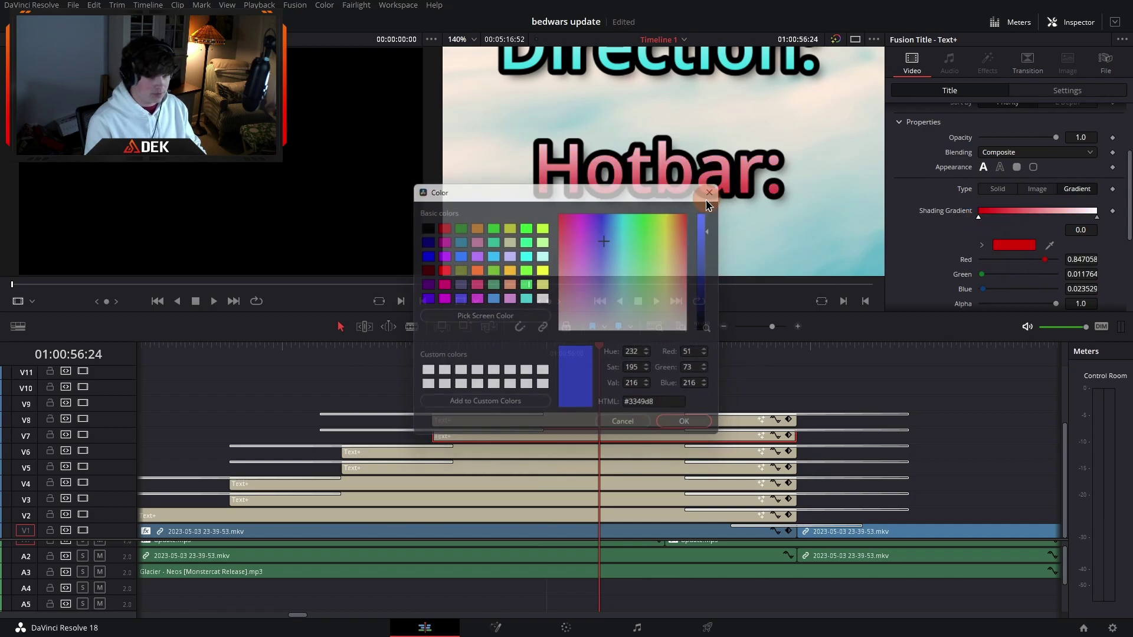
Step: Try blue #0000ff for the white stop of the "Hotbar:" shading gradient and undo the color change
{"action": "left_click", "coordinate": [1098, 219]}
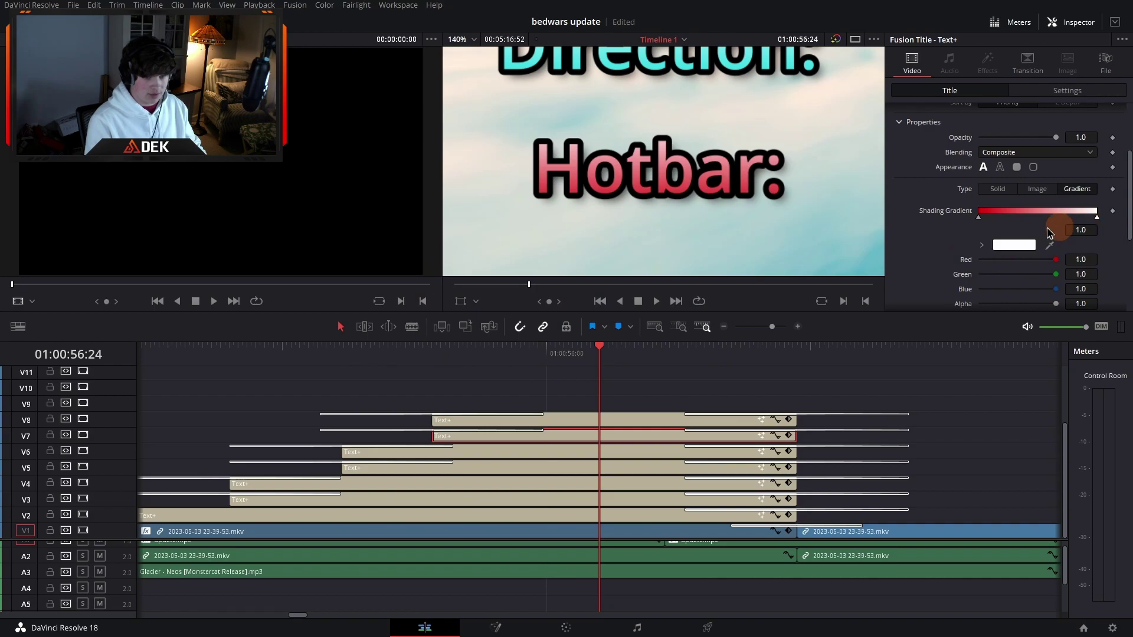
{"action": "left_click", "coordinate": [1014, 245]}
{"action": "left_click", "coordinate": [620, 224]}
{"action": "left_click", "coordinate": [614, 220]}
{"action": "left_click", "coordinate": [605, 219]}
{"action": "left_click", "coordinate": [712, 191]}
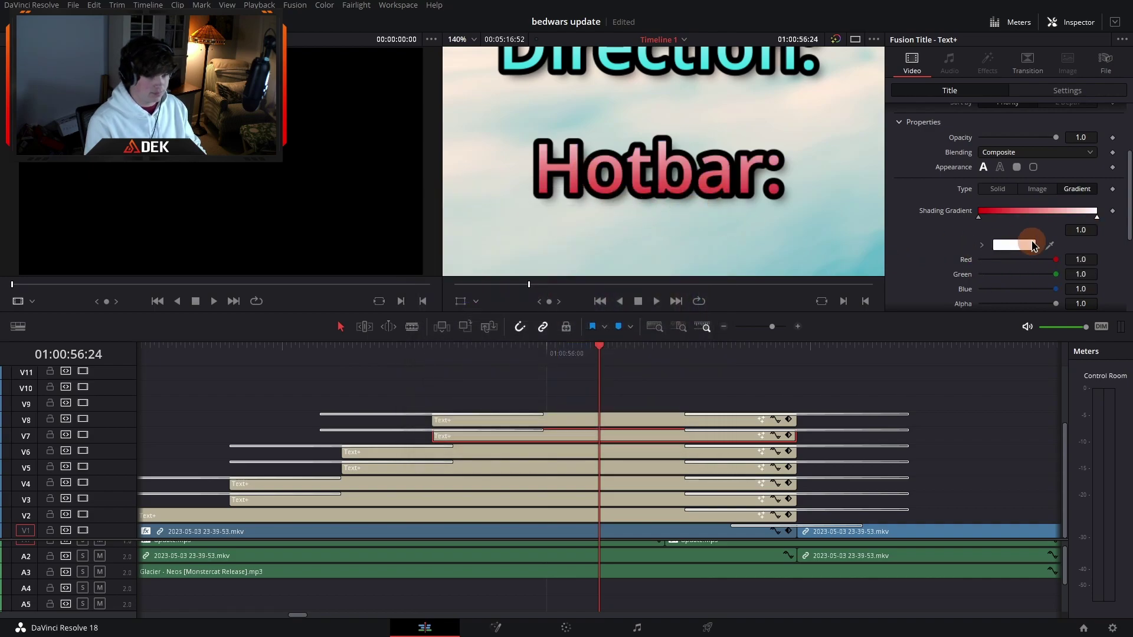
{"action": "left_click", "coordinate": [1014, 245]}
{"action": "left_click", "coordinate": [602, 216]}
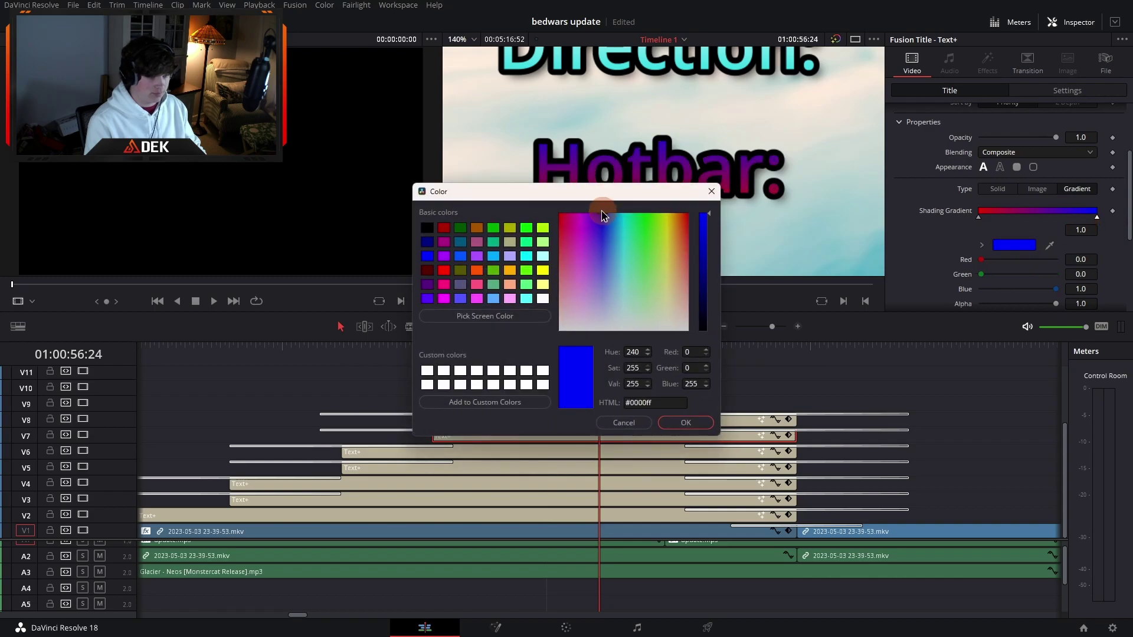
{"action": "left_click", "coordinate": [682, 421]}
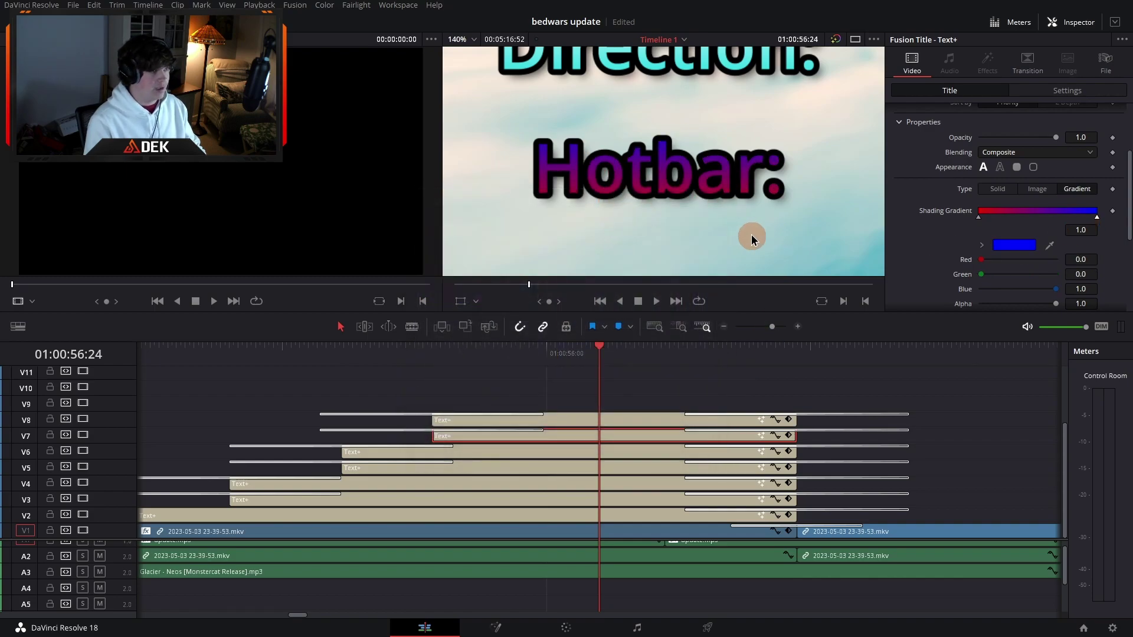
{"action": "key", "text": "ctrl+z"}
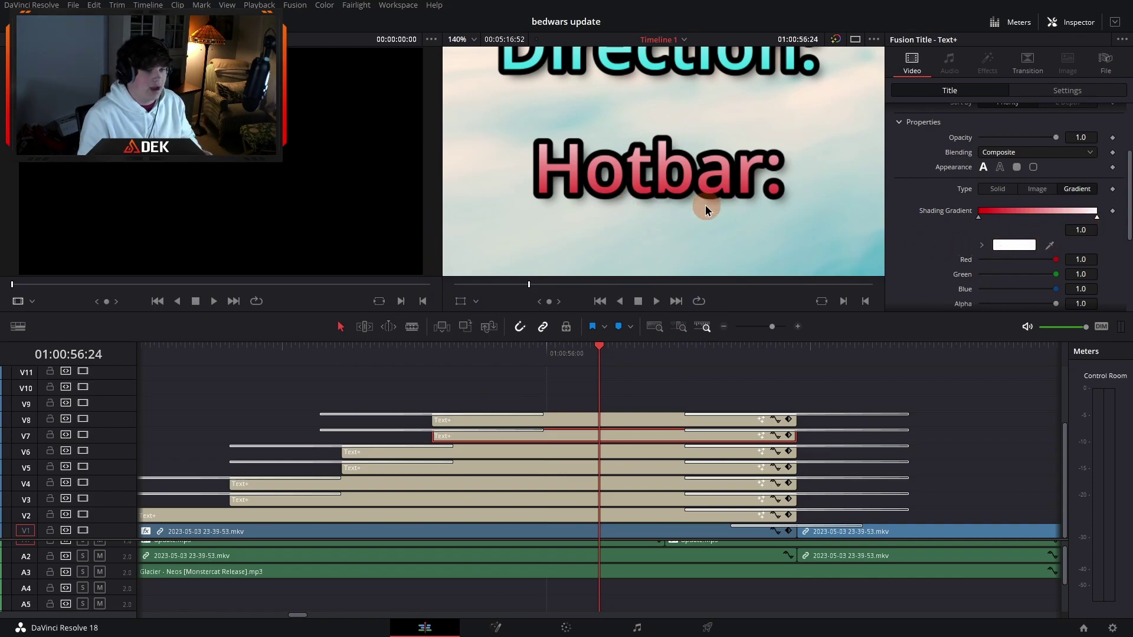
Step: Compare the gradient fills of the "Distance:", "Direction:" and "Hotbar:" titles in close-up
{"action": "left_click_drag", "start_coordinate": [712, 115], "coordinate": [502, 161]}
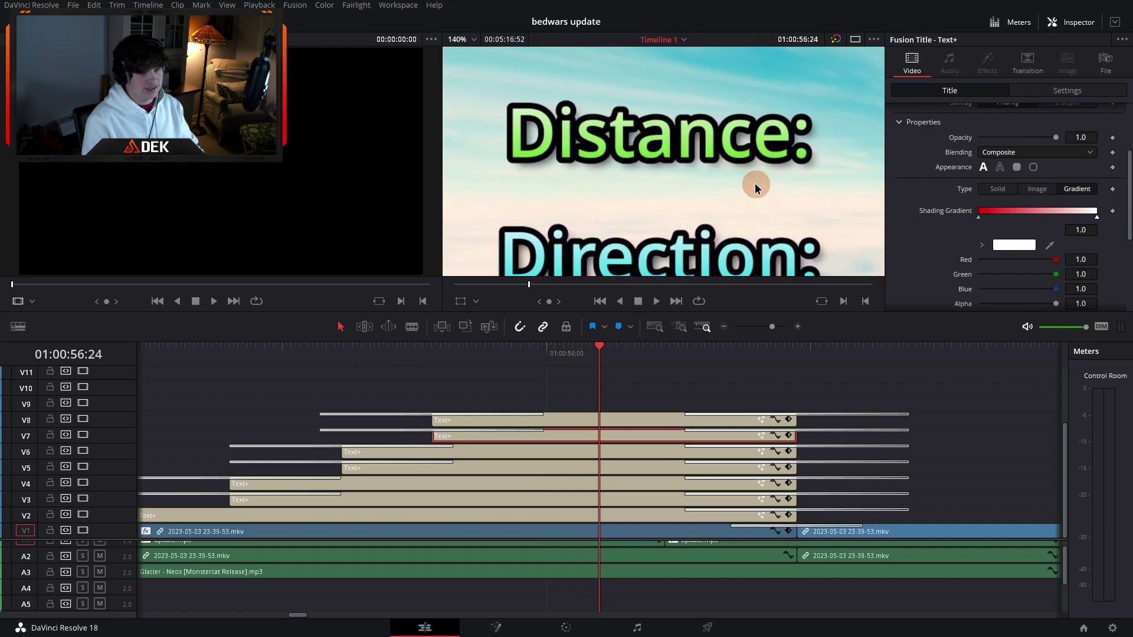
{"action": "left_click_drag", "start_coordinate": [685, 213], "coordinate": [611, 157]}
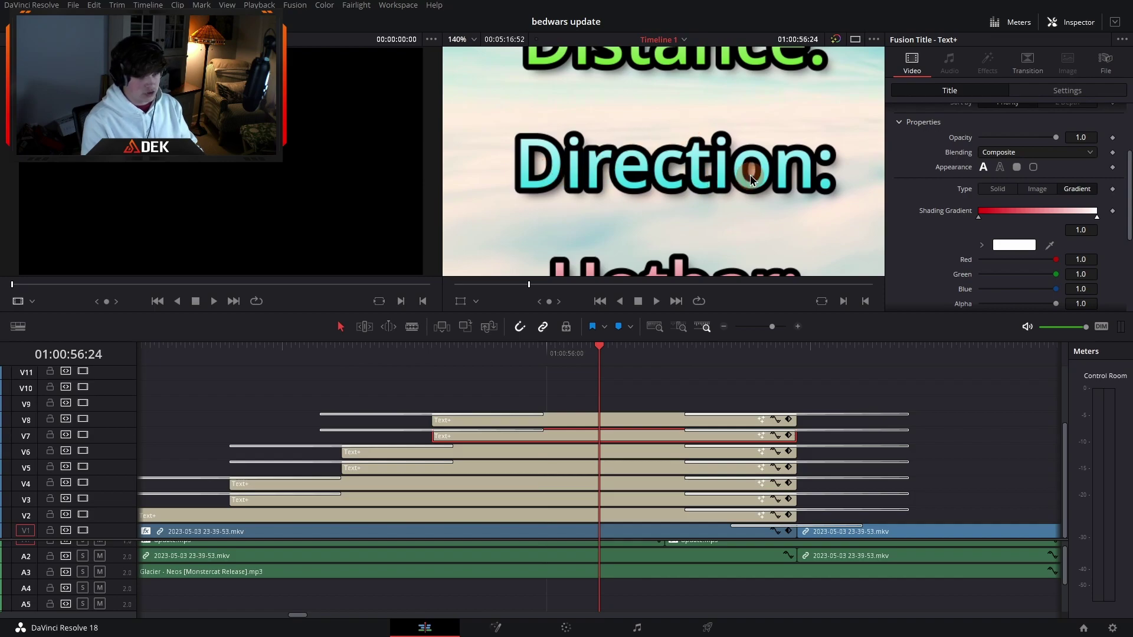
{"action": "left_click_drag", "start_coordinate": [724, 196], "coordinate": [702, 95]}
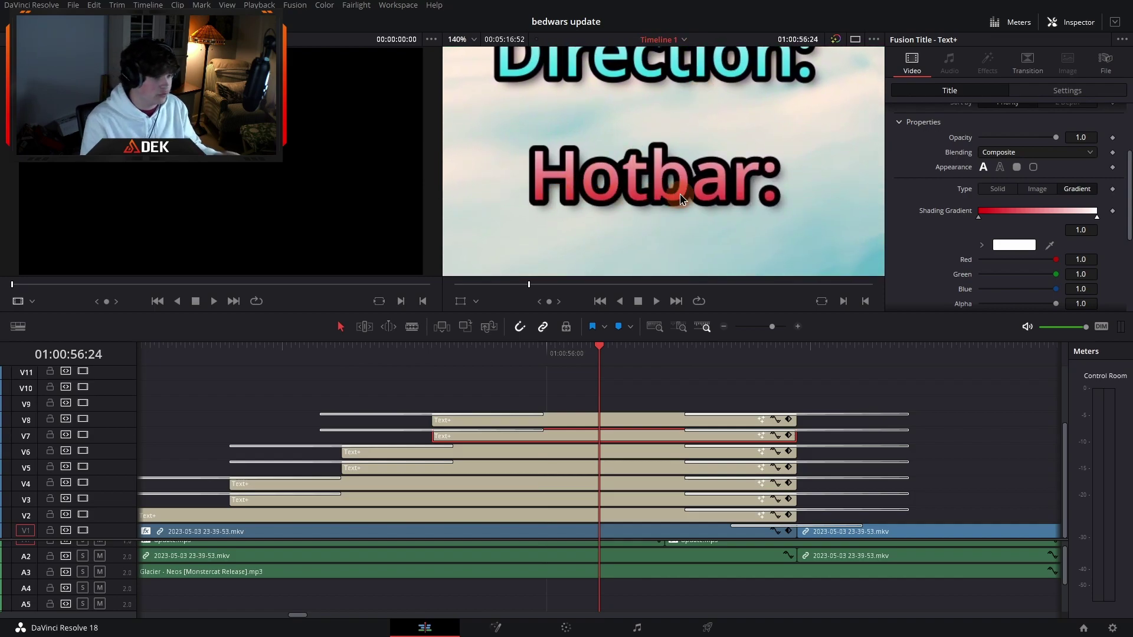
{"action": "scroll", "coordinate": [940, 236], "scroll_direction": "up", "scroll_amount": 3}
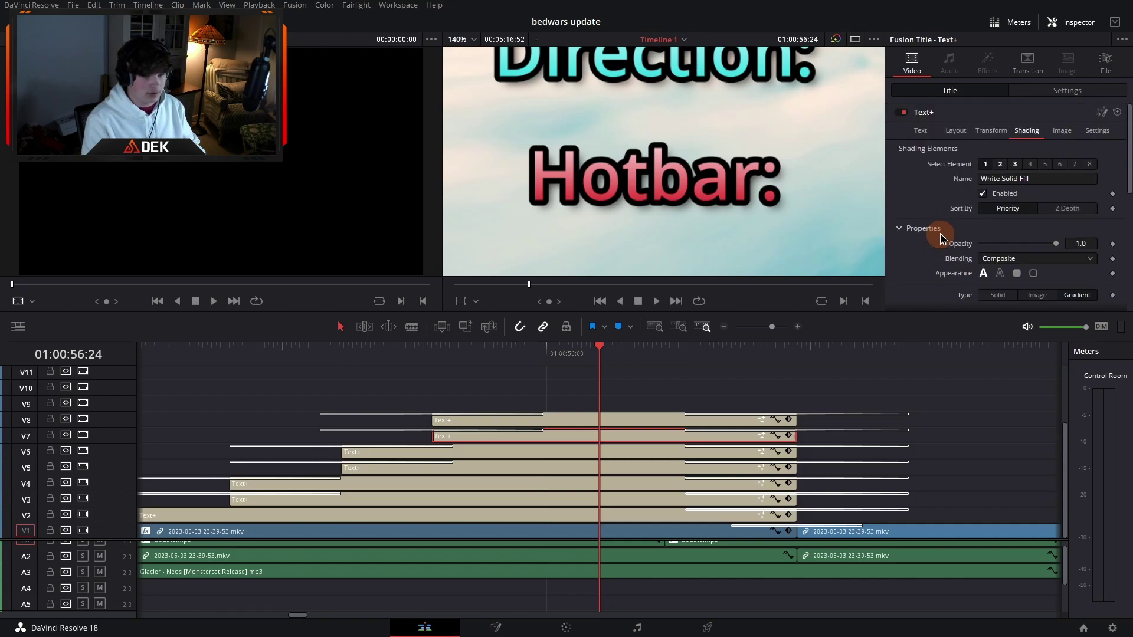
Step: Fit the preview to the viewer, try a Solid fill on the "Hotbar:", "Direction:" and "Distance:" titles, and undo those fill changes
{"action": "scroll", "coordinate": [940, 238], "scroll_direction": "down", "scroll_amount": 3}
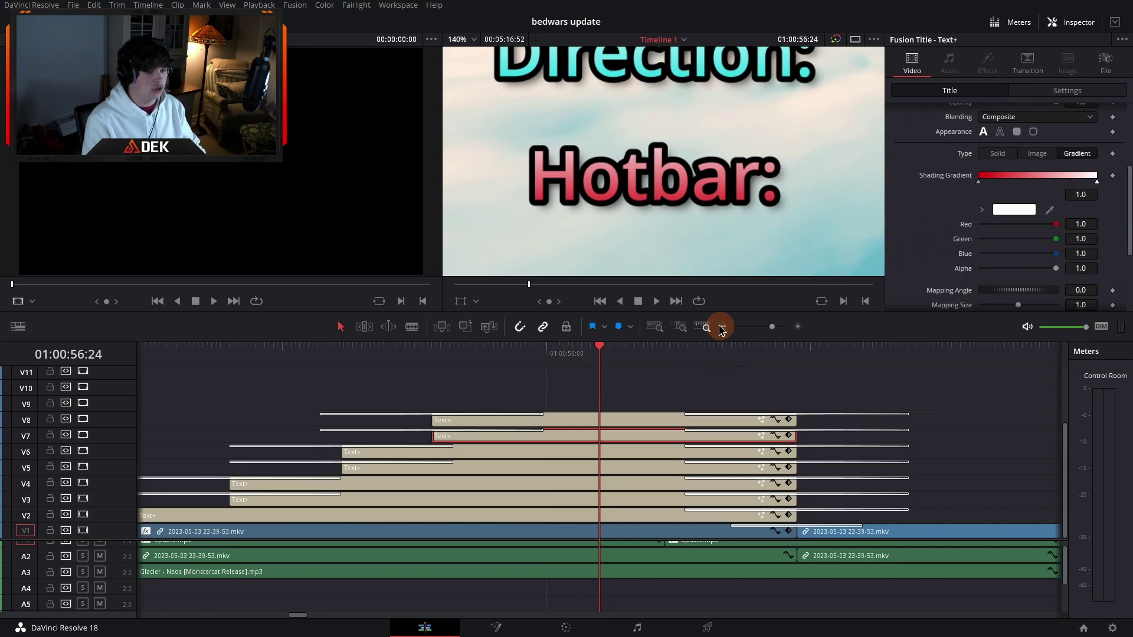
{"action": "left_click", "coordinate": [466, 38]}
{"action": "left_click", "coordinate": [472, 56]}
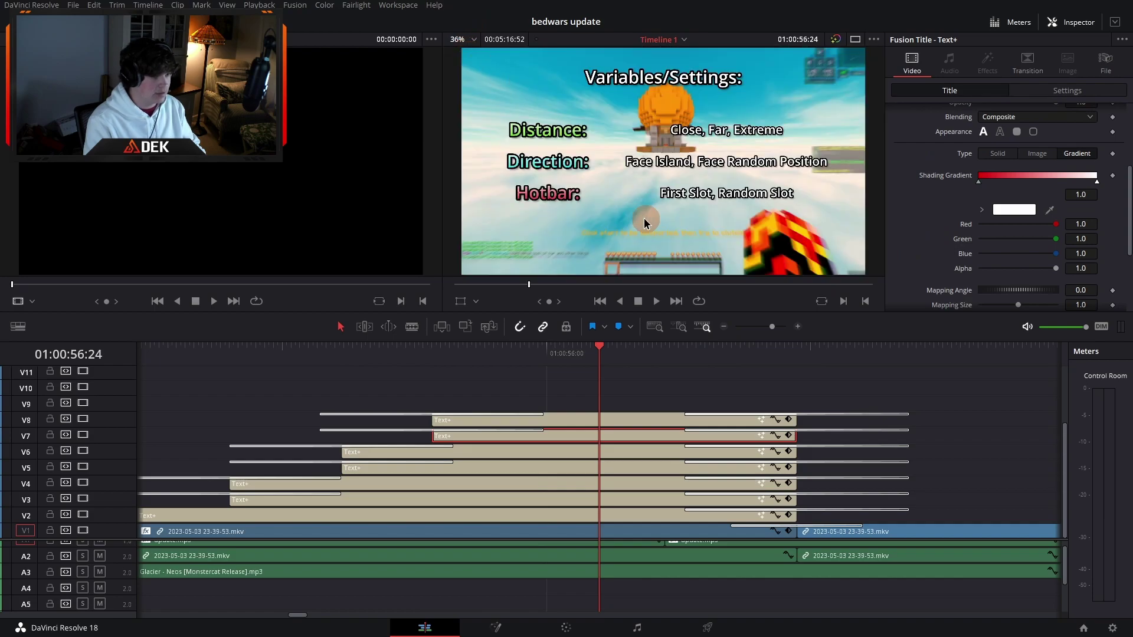
{"action": "left_click", "coordinate": [997, 154]}
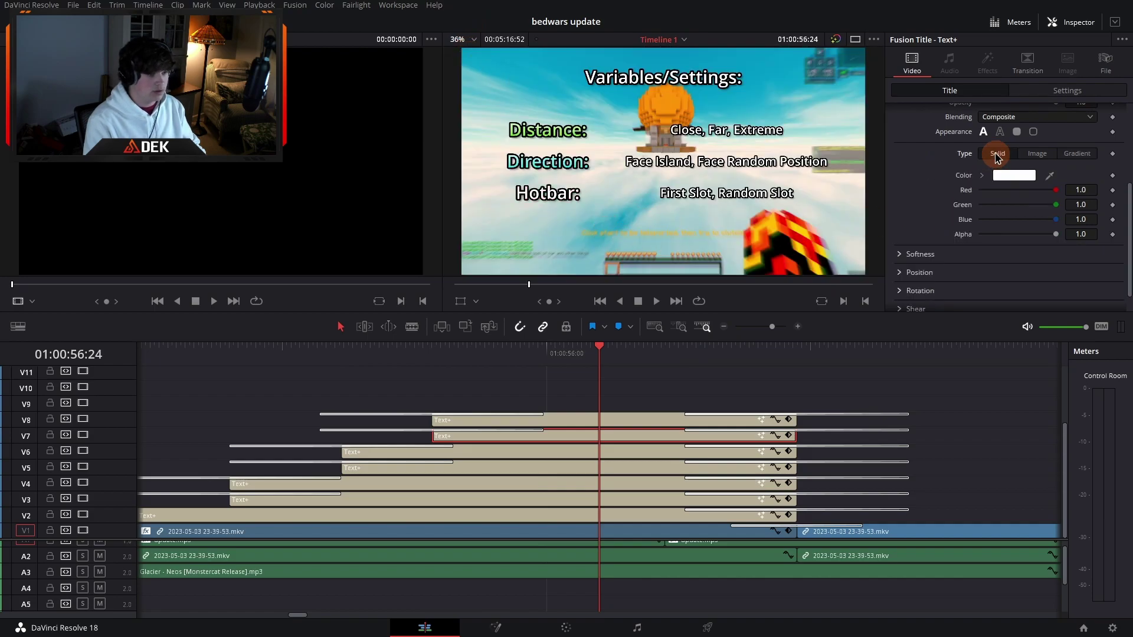
{"action": "left_click", "coordinate": [561, 469], "text": "ctrl"}
{"action": "left_click", "coordinate": [544, 500], "text": "ctrl"}
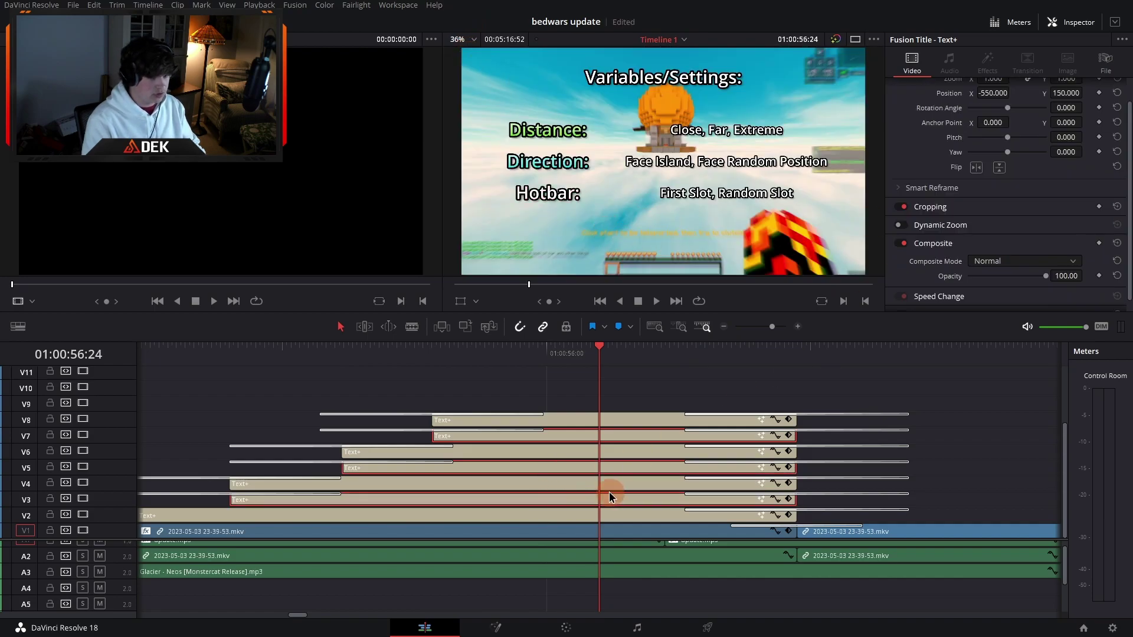
{"action": "left_click", "coordinate": [956, 454]}
{"action": "left_click", "coordinate": [607, 468]}
{"action": "left_click", "coordinate": [992, 158]}
{"action": "left_click", "coordinate": [578, 499]}
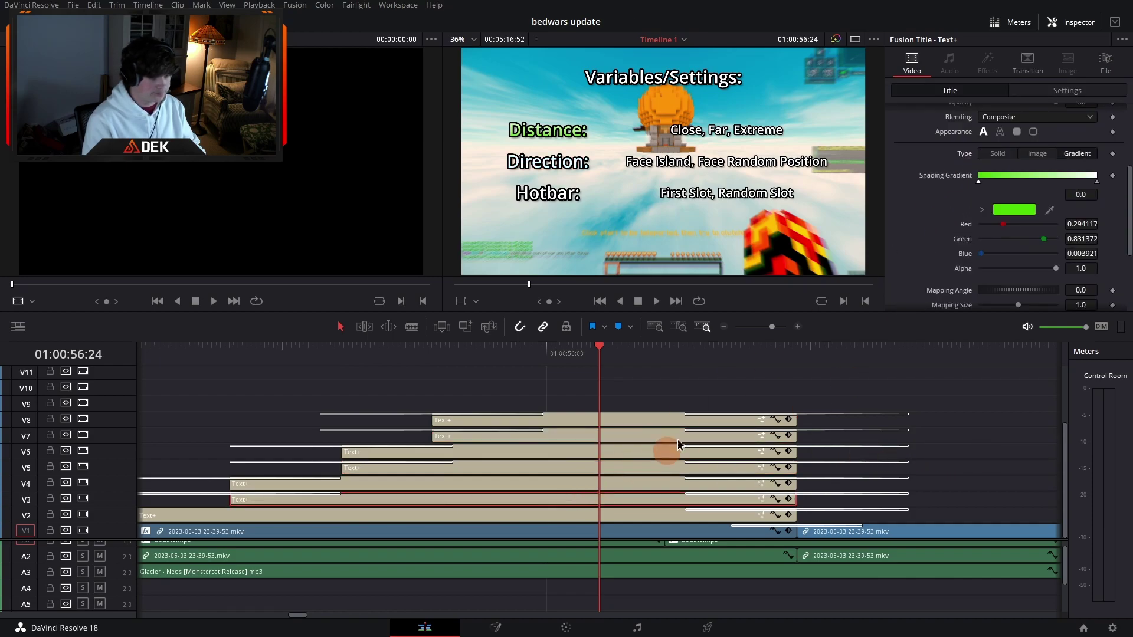
{"action": "left_click", "coordinate": [998, 154]}
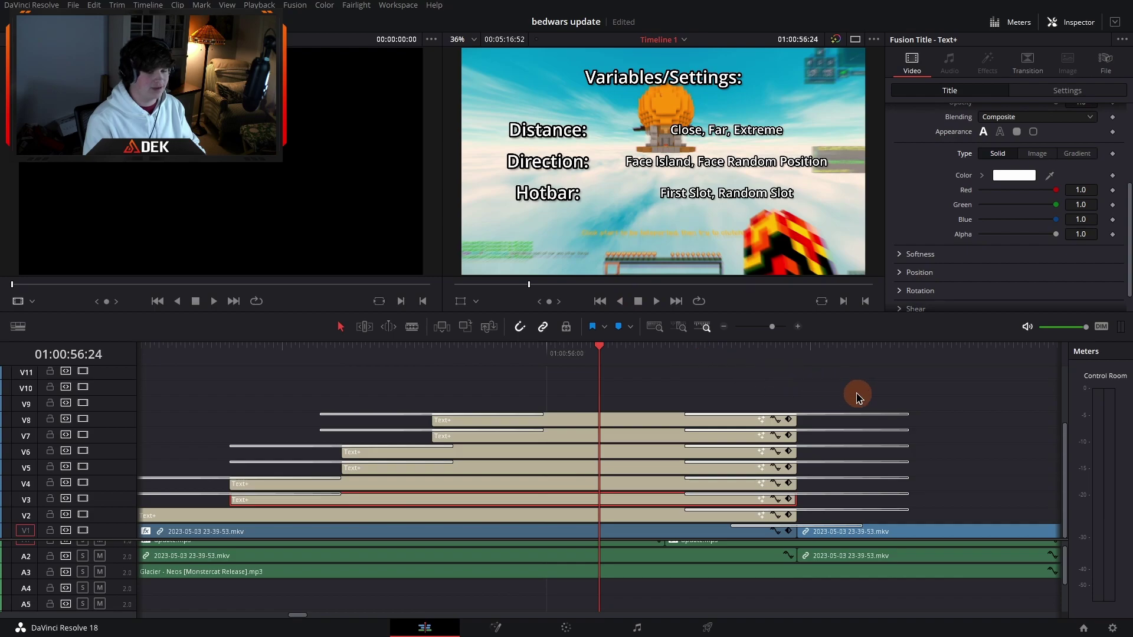
{"action": "key", "text": "ctrl+z"}
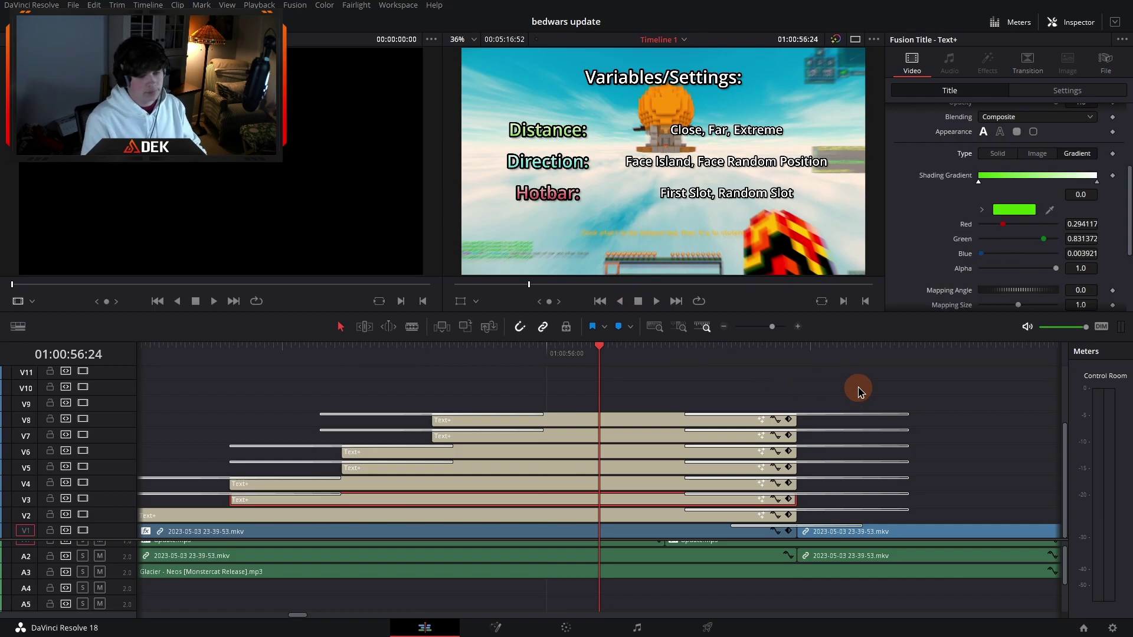
Step: Play the map-image section of the timeline starting at 01:01:14:24, stopping once all seven map images are in place
{"action": "left_click", "coordinate": [724, 327]}
{"action": "left_click", "coordinate": [600, 401]}
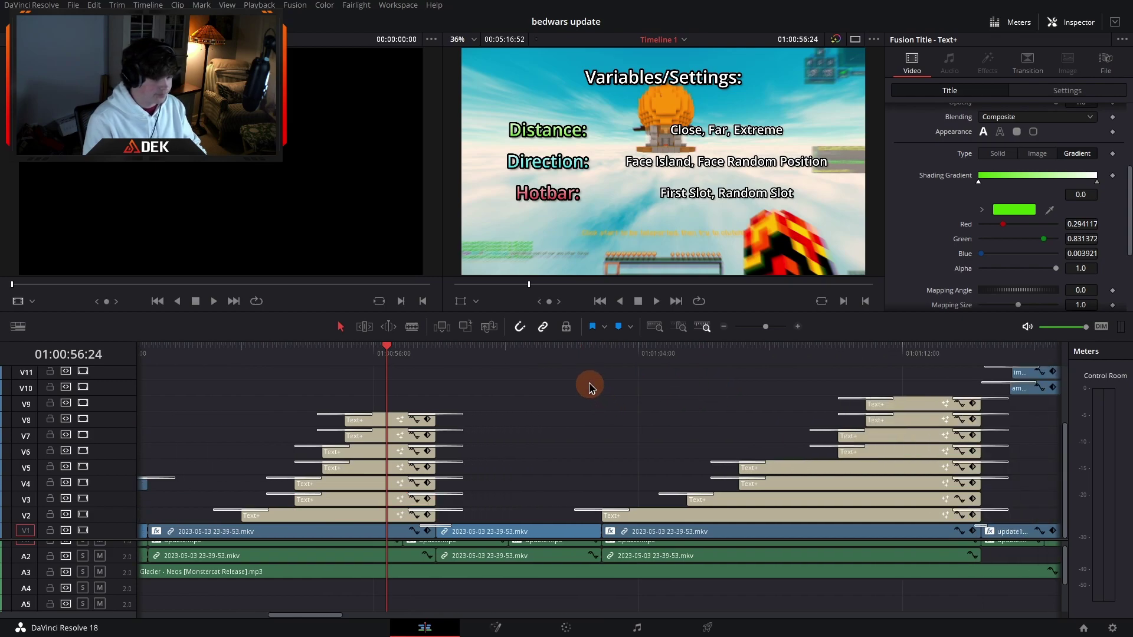
{"action": "scroll", "coordinate": [589, 387], "scroll_direction": "right", "scroll_amount": 5}
{"action": "scroll", "coordinate": [564, 439], "scroll_direction": "up", "scroll_amount": 3}
{"action": "scroll", "coordinate": [564, 440], "scroll_direction": "up", "scroll_amount": 3}
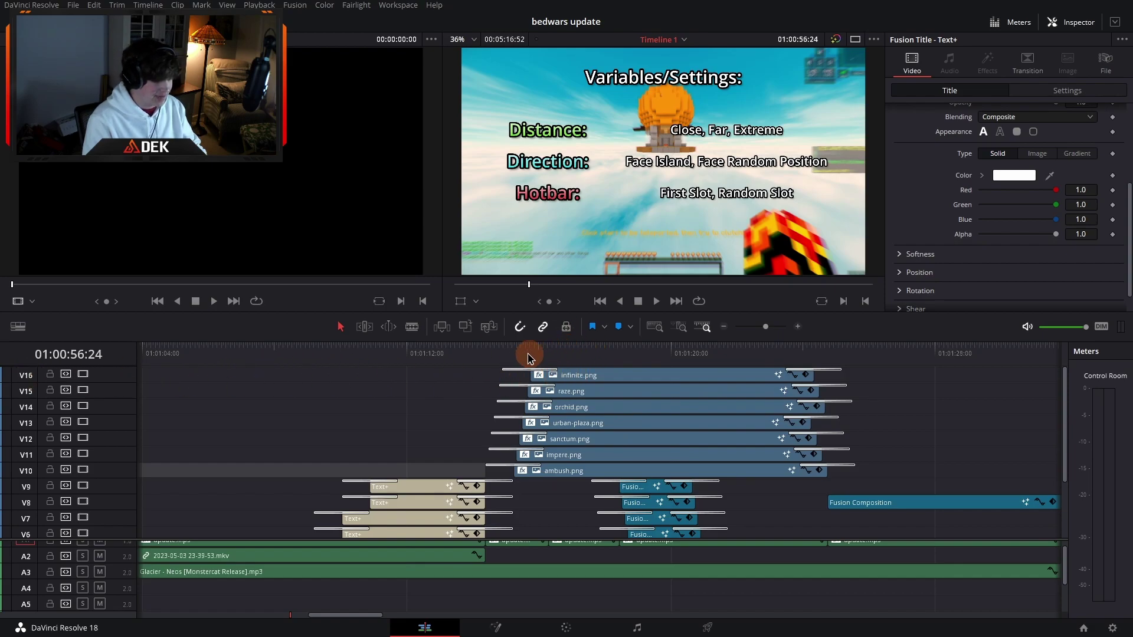
{"action": "left_click", "coordinate": [487, 354]}
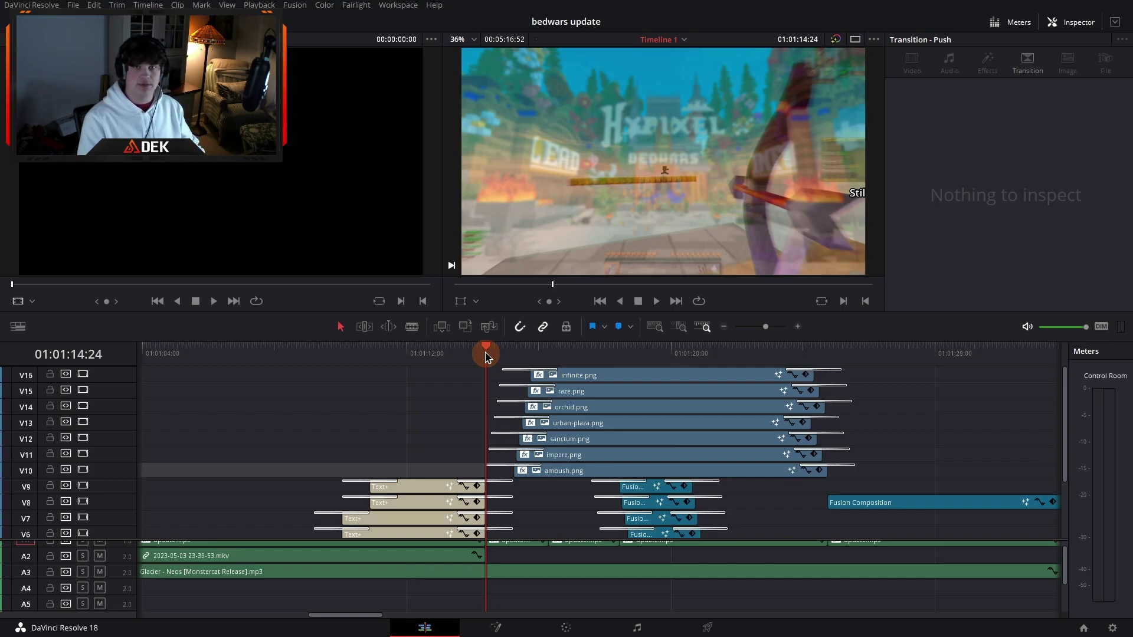
{"action": "key", "text": "space"}
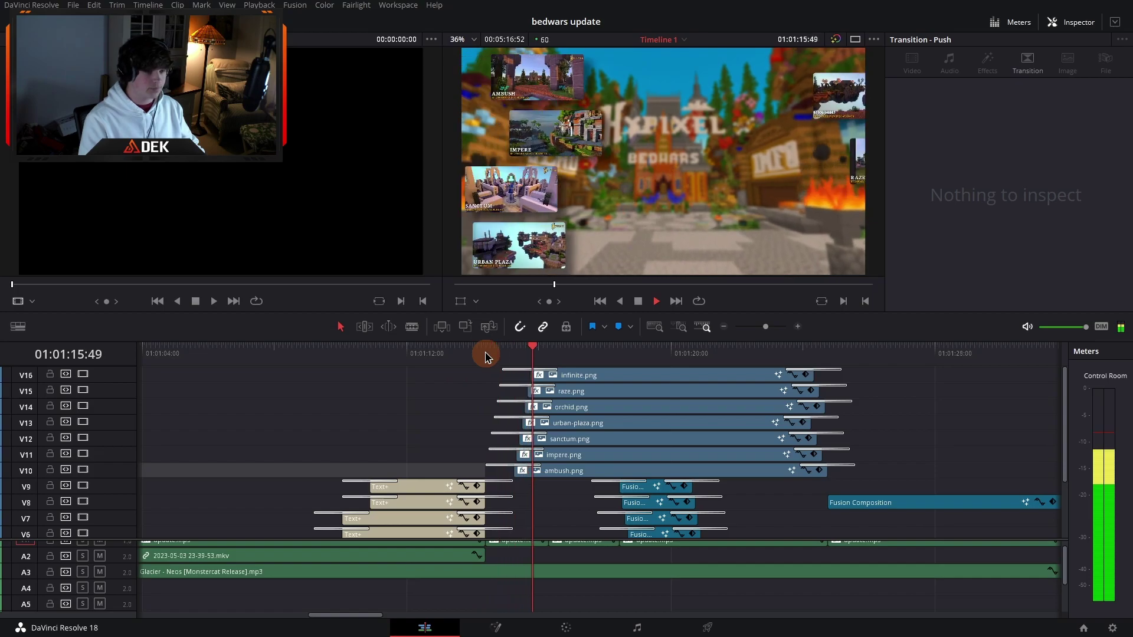
{"action": "key", "text": "space"}
Step: Examine how the map images on V10 to V16 and the Fusion Composition clips are layered above update1.1.mp4
{"action": "scroll", "coordinate": [566, 475], "scroll_direction": "down", "scroll_amount": 3}
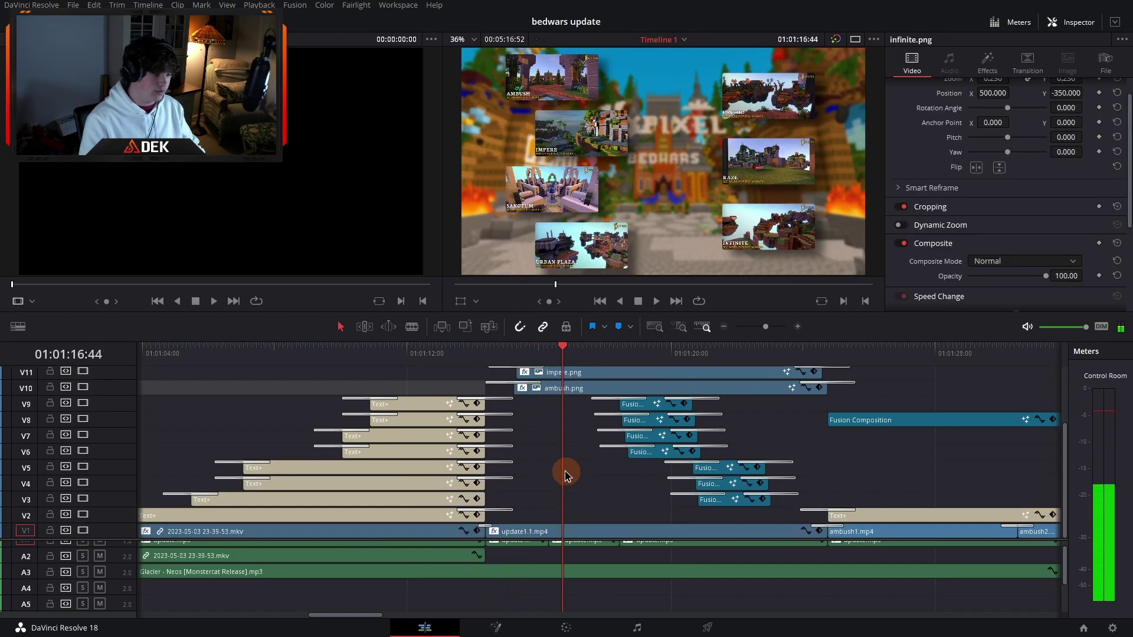
{"action": "left_click", "coordinate": [543, 530]}
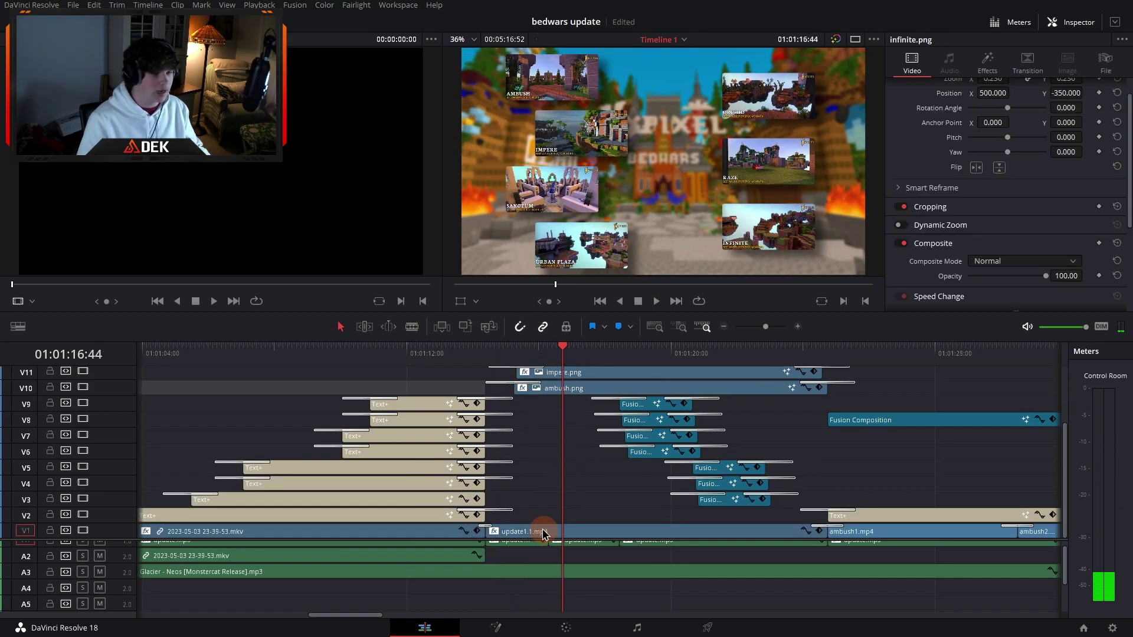
{"action": "scroll", "coordinate": [574, 451], "scroll_direction": "up", "scroll_amount": 5}
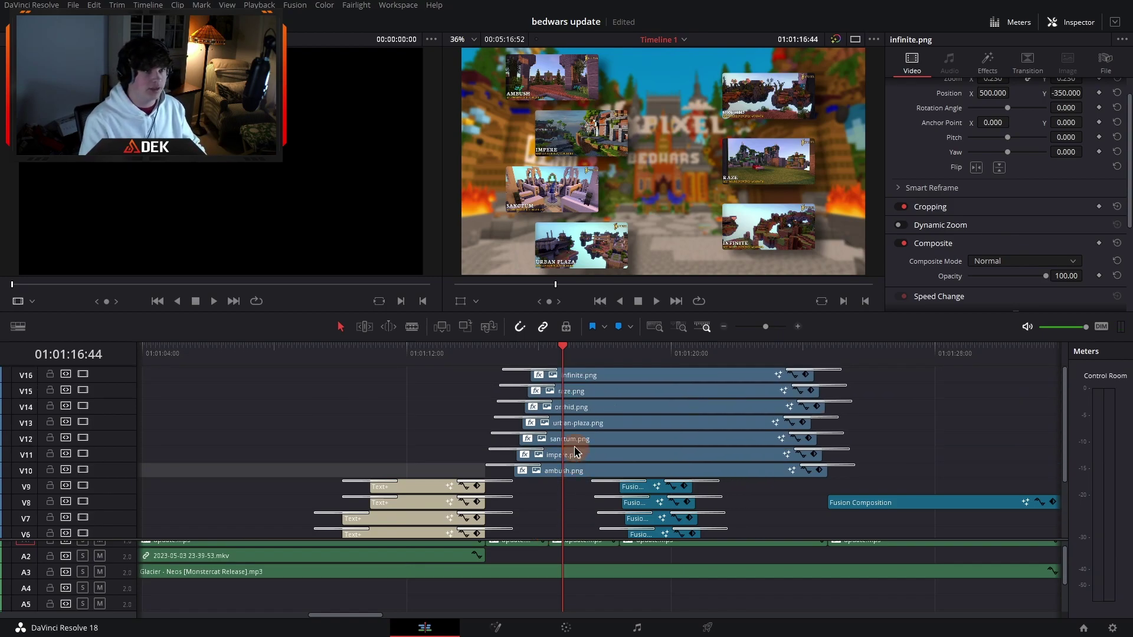
{"action": "scroll", "coordinate": [576, 446], "scroll_direction": "down", "scroll_amount": 4}
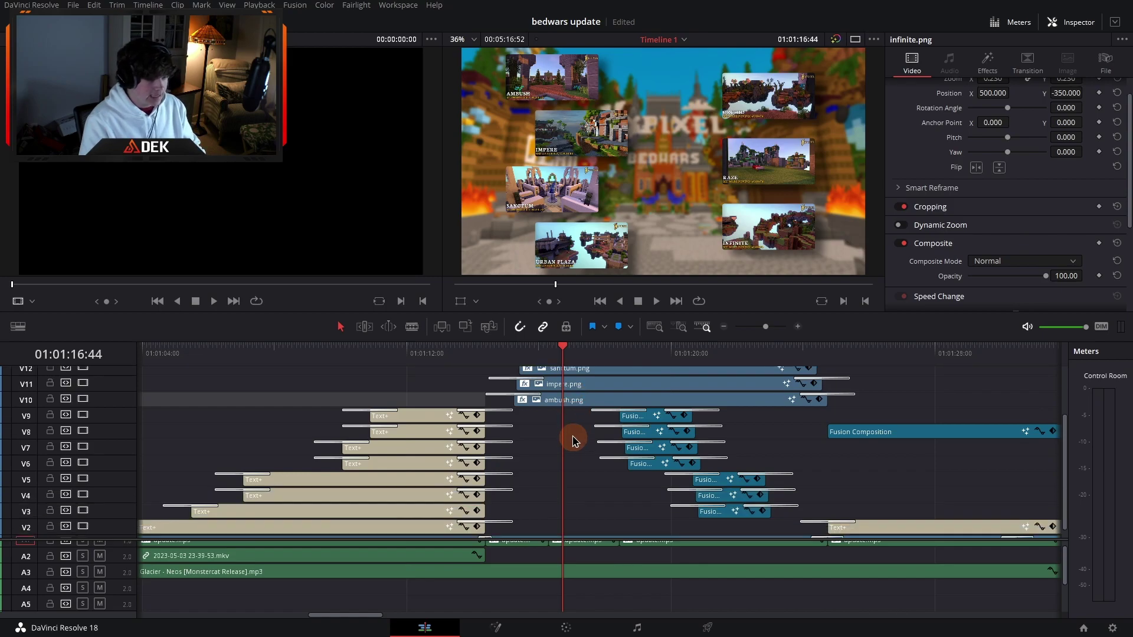
{"action": "scroll", "coordinate": [572, 437], "scroll_direction": "right", "scroll_amount": 3}
{"action": "left_click", "coordinate": [799, 328]}
{"action": "scroll", "coordinate": [734, 397], "scroll_direction": "right", "scroll_amount": 5}
{"action": "scroll", "coordinate": [542, 520], "scroll_direction": "down", "scroll_amount": 1}
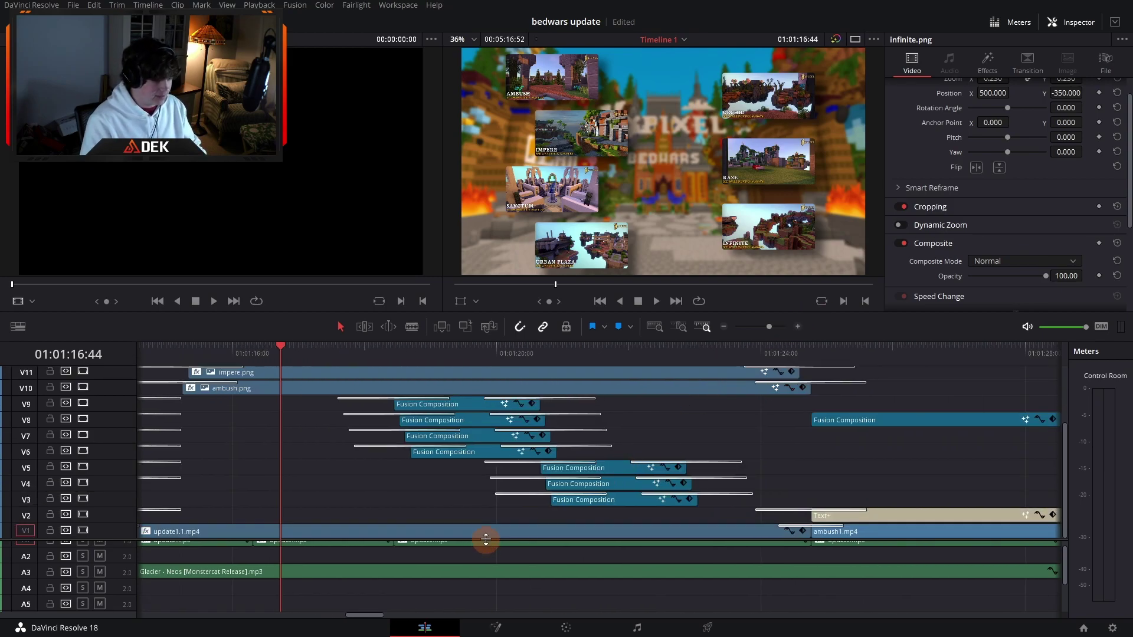
{"action": "scroll", "coordinate": [484, 538], "scroll_direction": "up", "scroll_amount": 1}
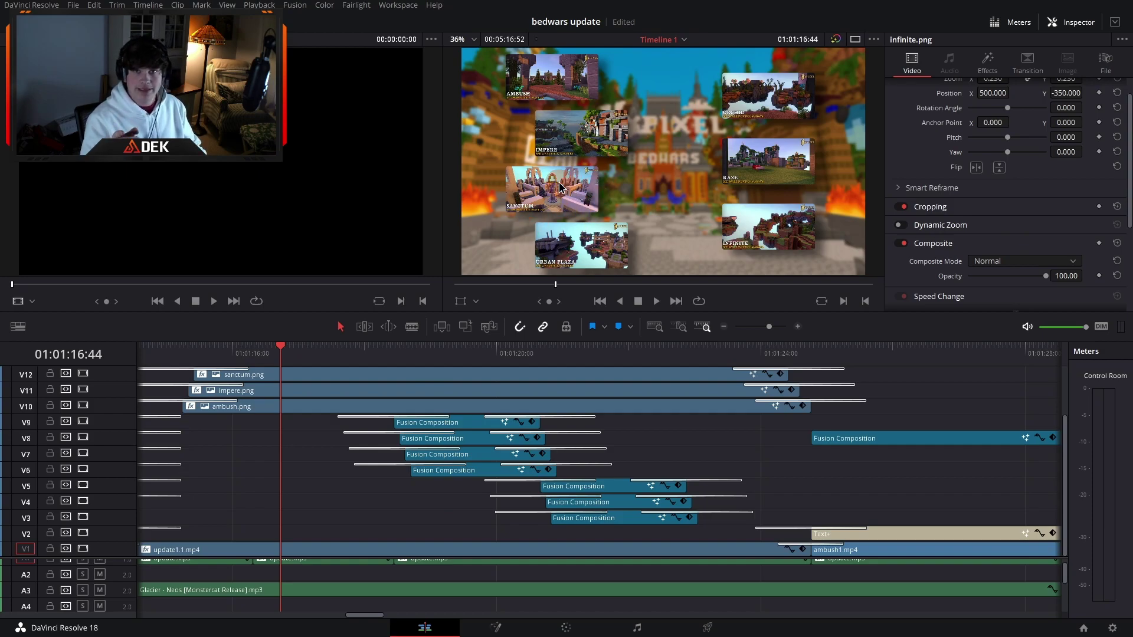
{"action": "left_click", "coordinate": [462, 379]}
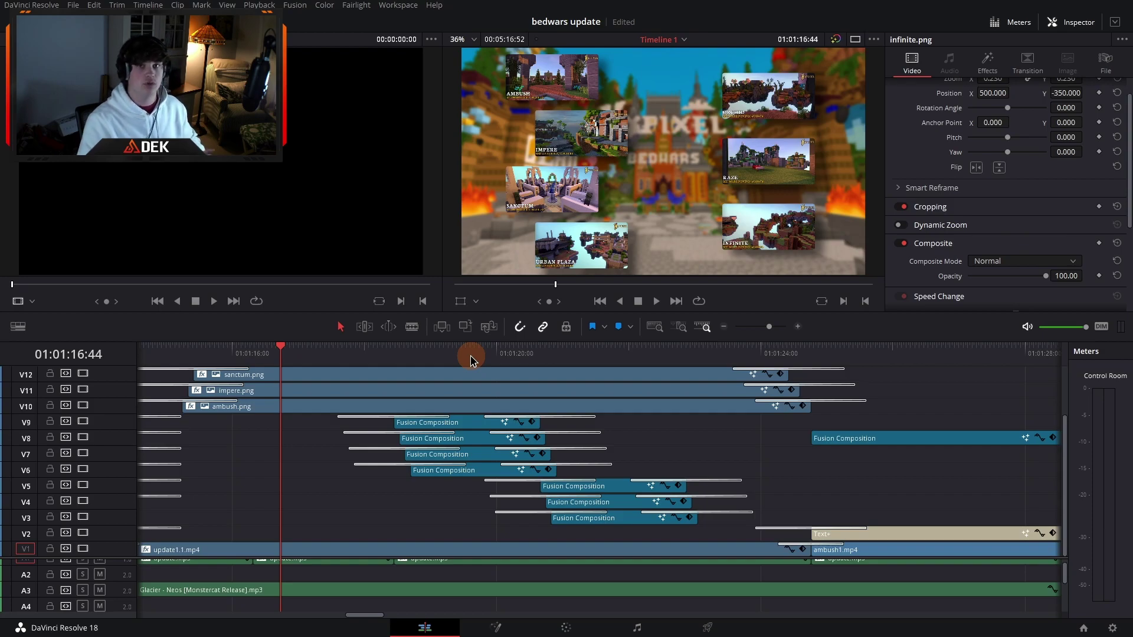
Step: Move the playhead to 01:01:19:33 and briefly open the Fusion Composition on V9 in the Fusion page, returning to the Edit page
{"action": "left_click", "coordinate": [467, 356]}
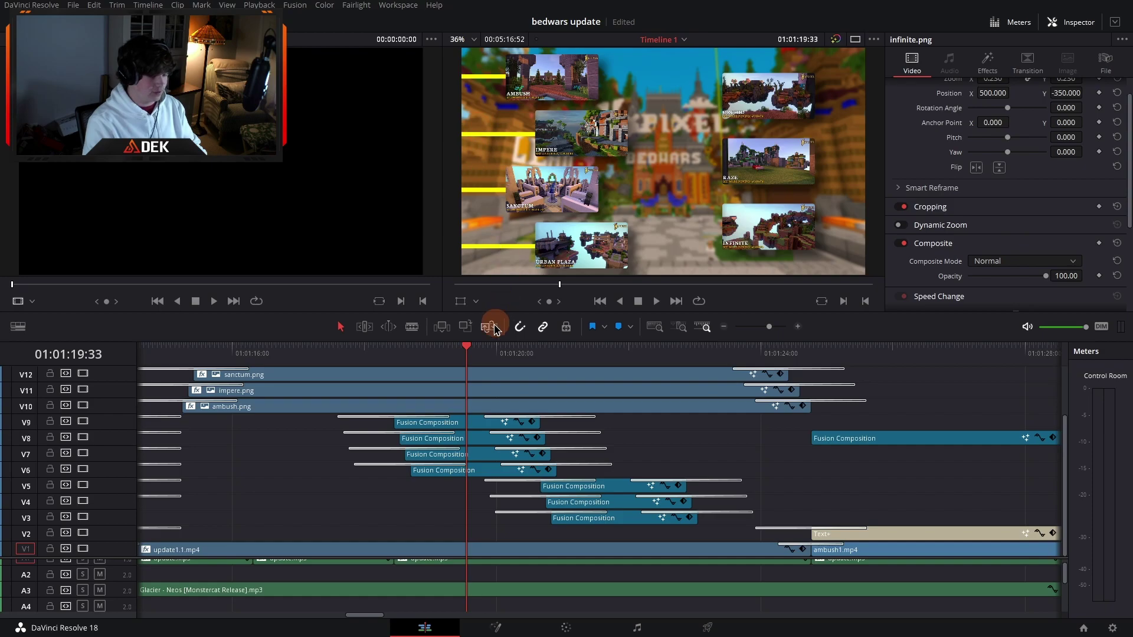
{"action": "left_click", "coordinate": [460, 422]}
{"action": "left_click", "coordinate": [476, 632]}
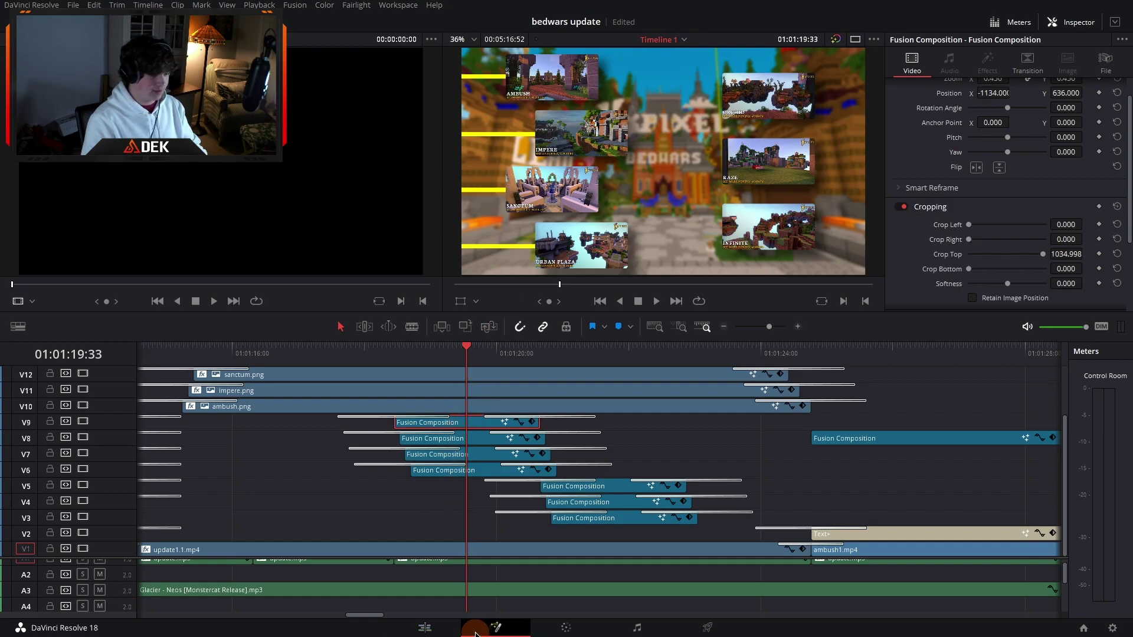
{"action": "left_click", "coordinate": [425, 628]}
Step: Disable the ambush.png, impere.png, sanctum.png and urban-plaza.png clips
{"action": "left_click", "coordinate": [443, 406]}
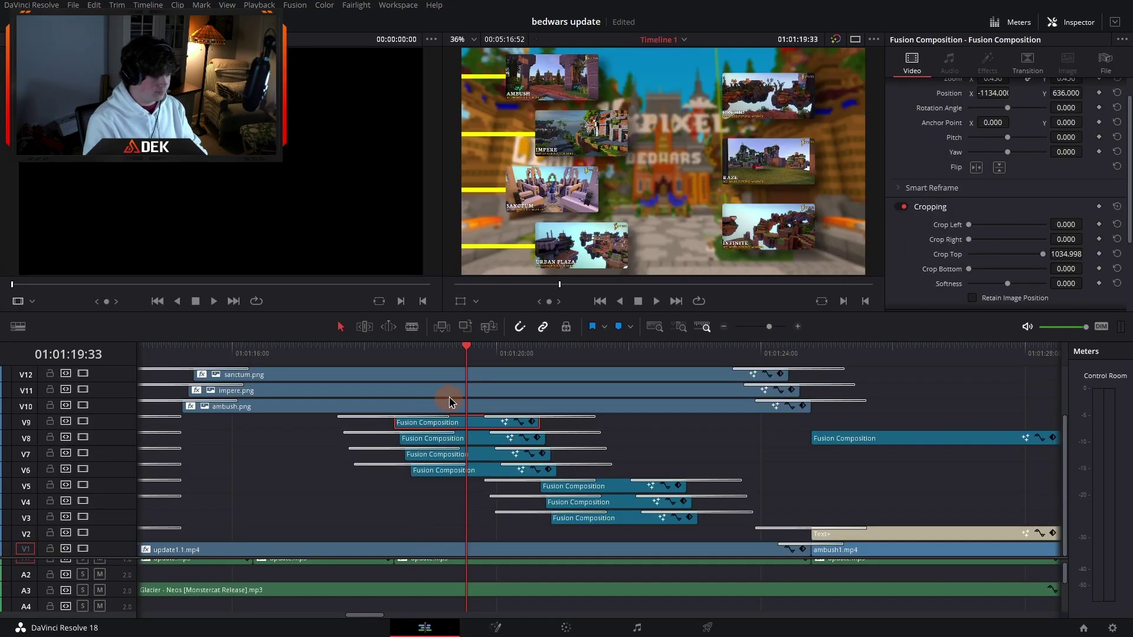
{"action": "key", "text": "d"}
{"action": "left_click", "coordinate": [458, 374]}
{"action": "key", "text": "d"}
{"action": "scroll", "coordinate": [458, 384], "scroll_direction": "up", "scroll_amount": 4}
{"action": "left_click", "coordinate": [450, 421]}
{"action": "key", "text": "d"}
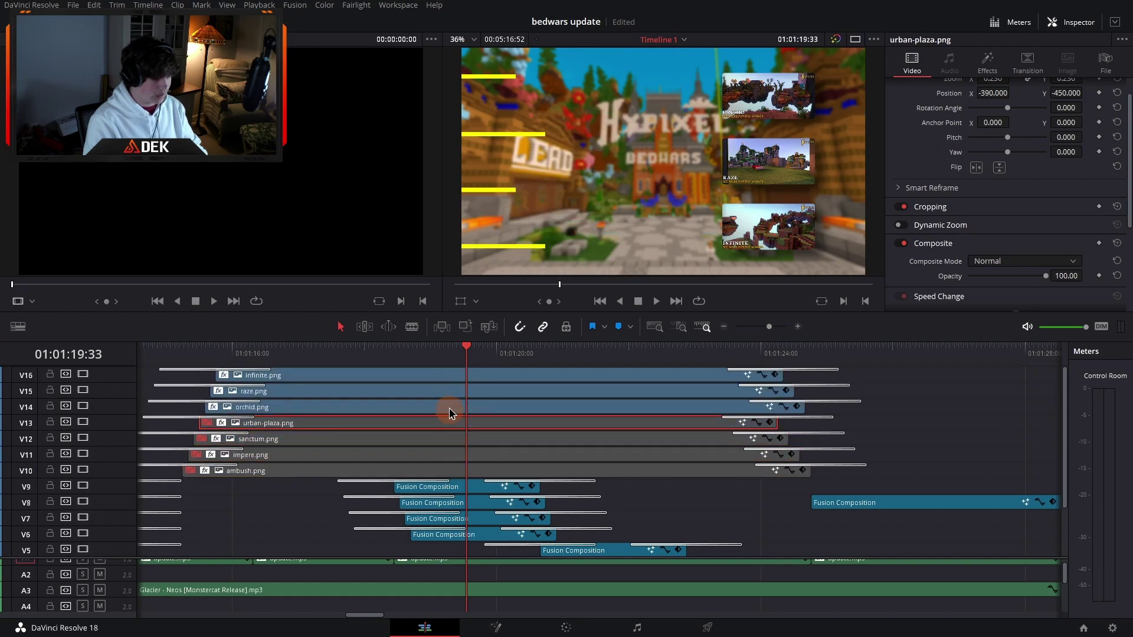
Step: Disable the orchid.png, raze.png and infinite.png clips on V14 to V16
{"action": "left_click", "coordinate": [449, 407]}
{"action": "key", "text": "d"}
{"action": "left_click", "coordinate": [449, 392]}
{"action": "key", "text": "d"}
{"action": "left_click", "coordinate": [444, 375]}
{"action": "left_click", "coordinate": [462, 482]}
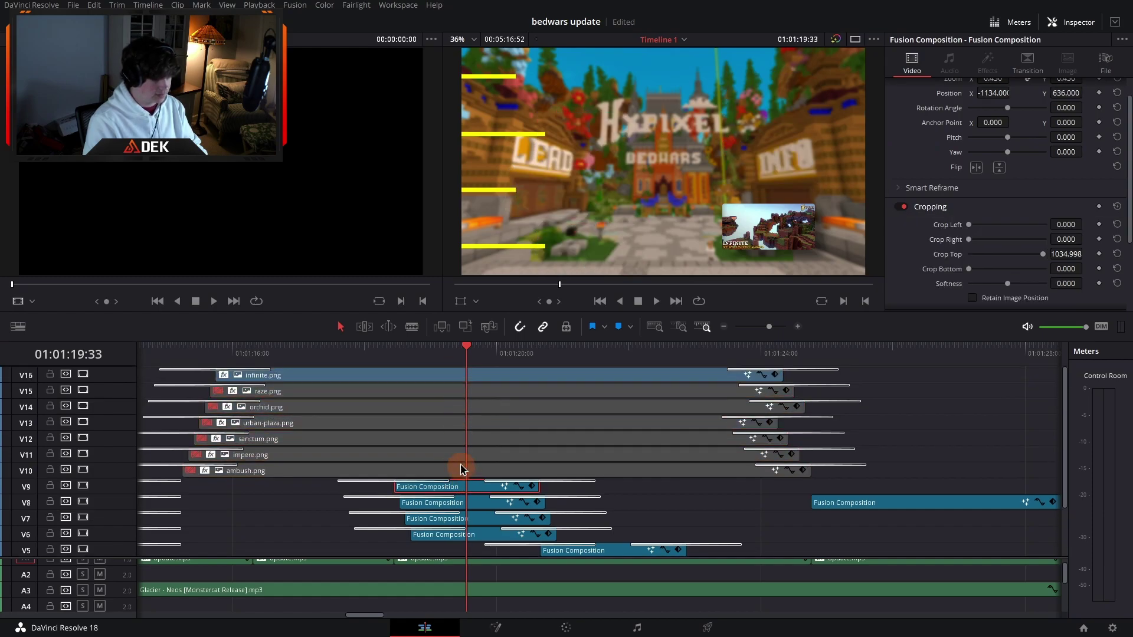
{"action": "left_click", "coordinate": [441, 376]}
{"action": "key", "text": "d"}
Step: Inspect the Background1 node of the V9 Fusion Composition in the Fusion page, and scrub through its animation back on the timeline
{"action": "left_click", "coordinate": [462, 486]}
{"action": "left_click", "coordinate": [495, 627]}
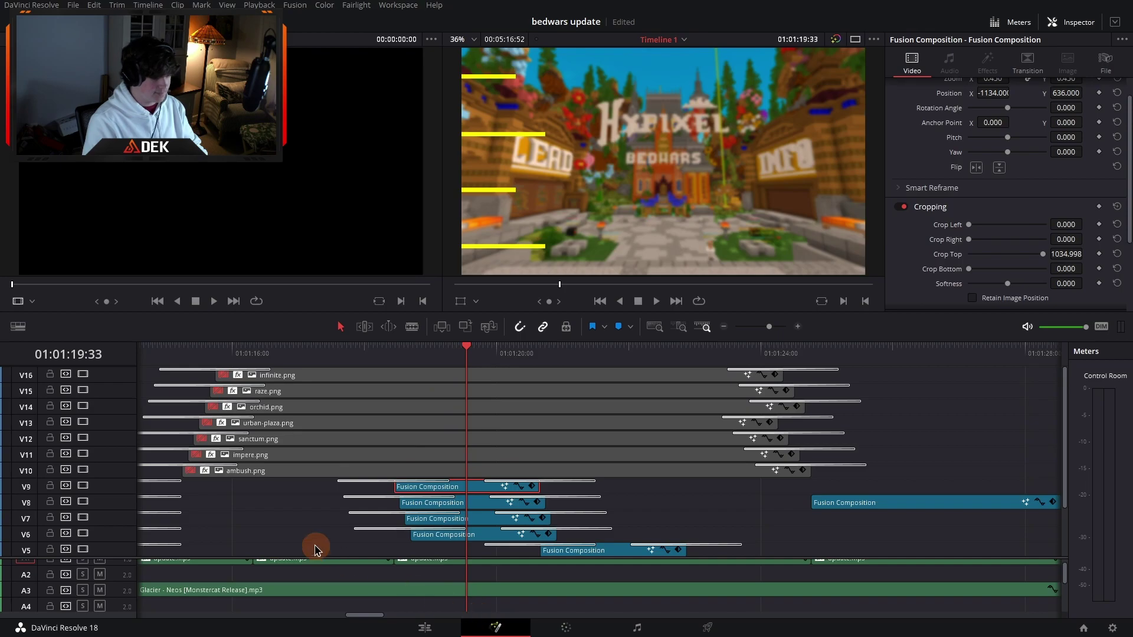
{"action": "left_click", "coordinate": [240, 465]}
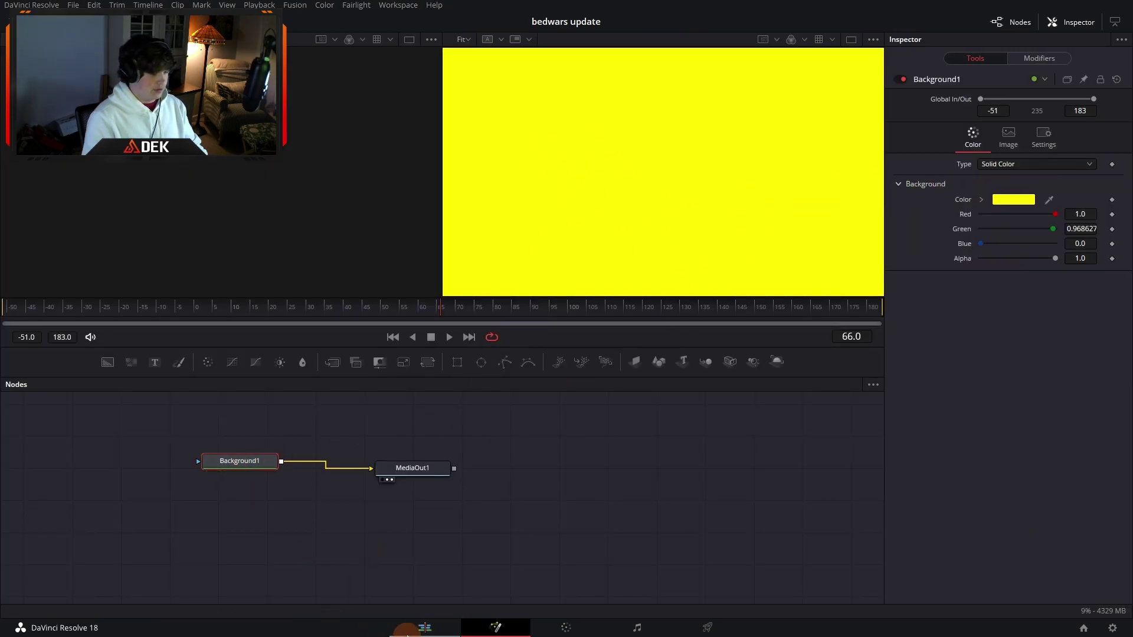
{"action": "left_click", "coordinate": [424, 628]}
{"action": "left_click", "coordinate": [467, 484]}
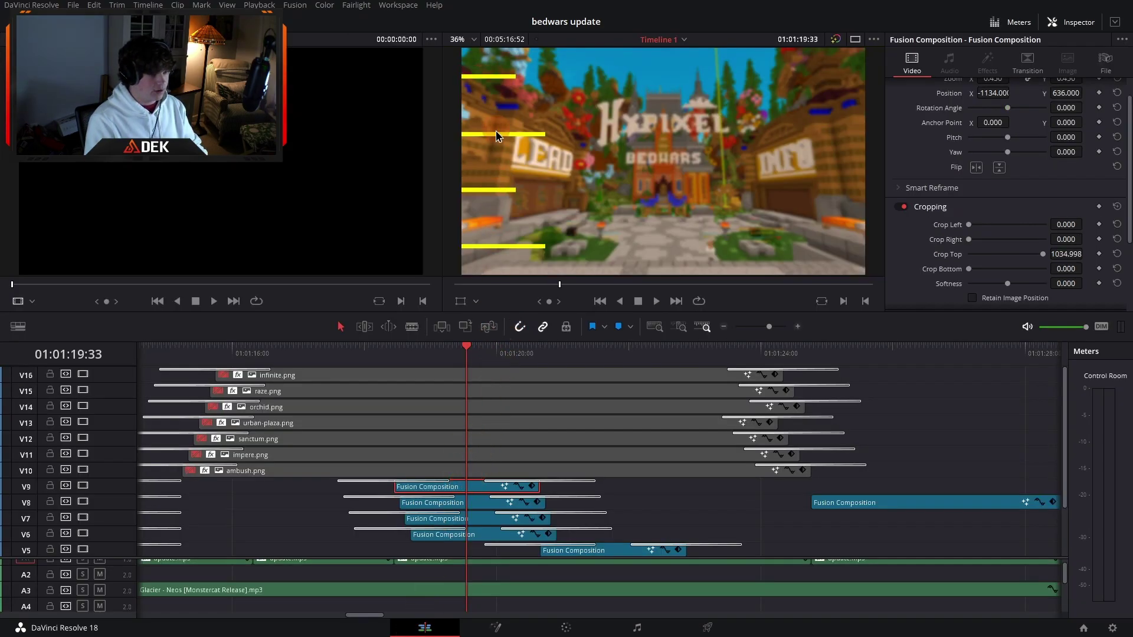
{"action": "left_click_drag", "start_coordinate": [344, 347], "coordinate": [467, 353]}
Step: Re-enable the ambush.png, impere.png, sanctum.png and urban-plaza.png clips
{"action": "left_click", "coordinate": [487, 472]}
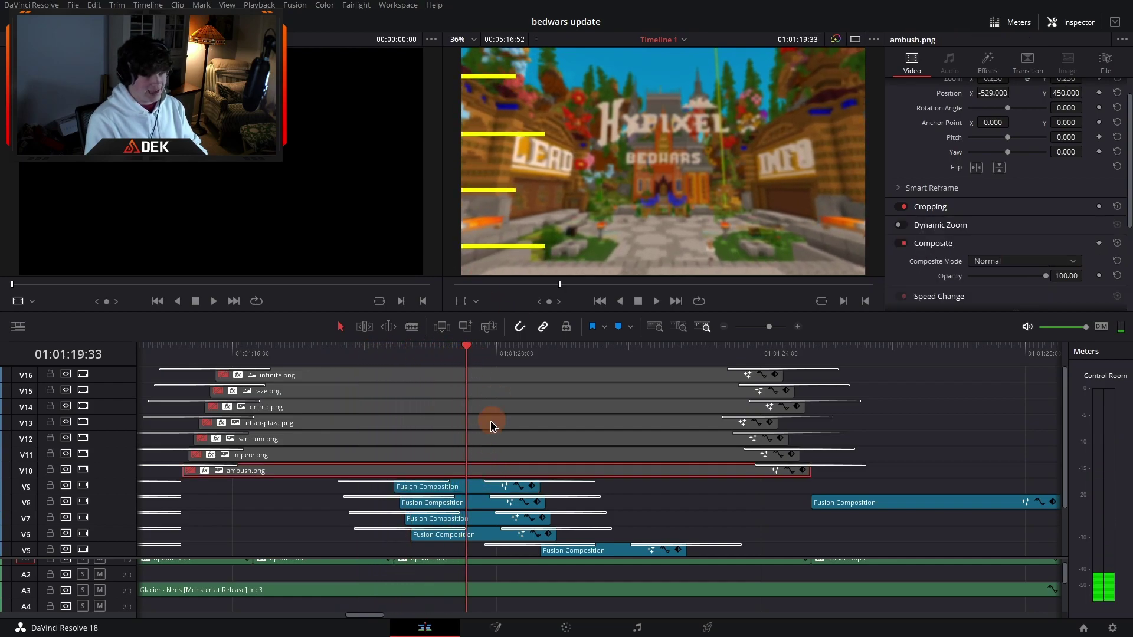
{"action": "left_click", "coordinate": [480, 455], "text": "ctrl"}
{"action": "key", "text": "d"}
{"action": "left_click", "coordinate": [481, 439]}
{"action": "key", "text": "d"}
{"action": "left_click", "coordinate": [481, 421]}
{"action": "key", "text": "d"}
Step: Re-enable the orchid.png, raze.png and infinite.png clips on V14 to V16
{"action": "left_click", "coordinate": [480, 407]}
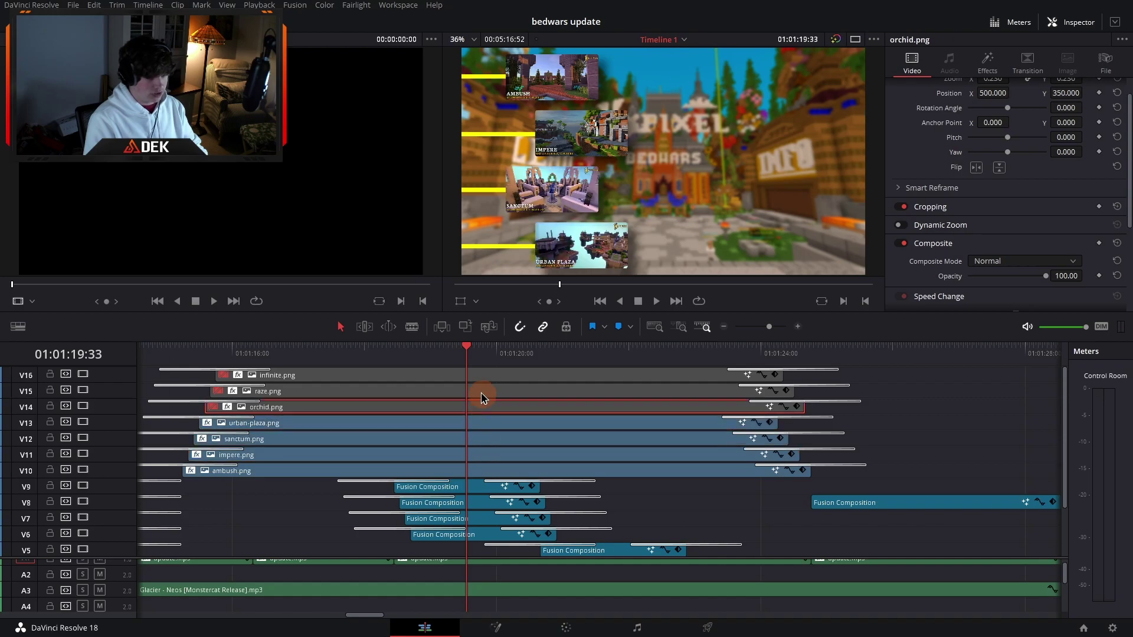
{"action": "key", "text": "d"}
{"action": "left_click", "coordinate": [480, 391]}
{"action": "key", "text": "d"}
{"action": "left_click", "coordinate": [479, 375]}
{"action": "key", "text": "d"}
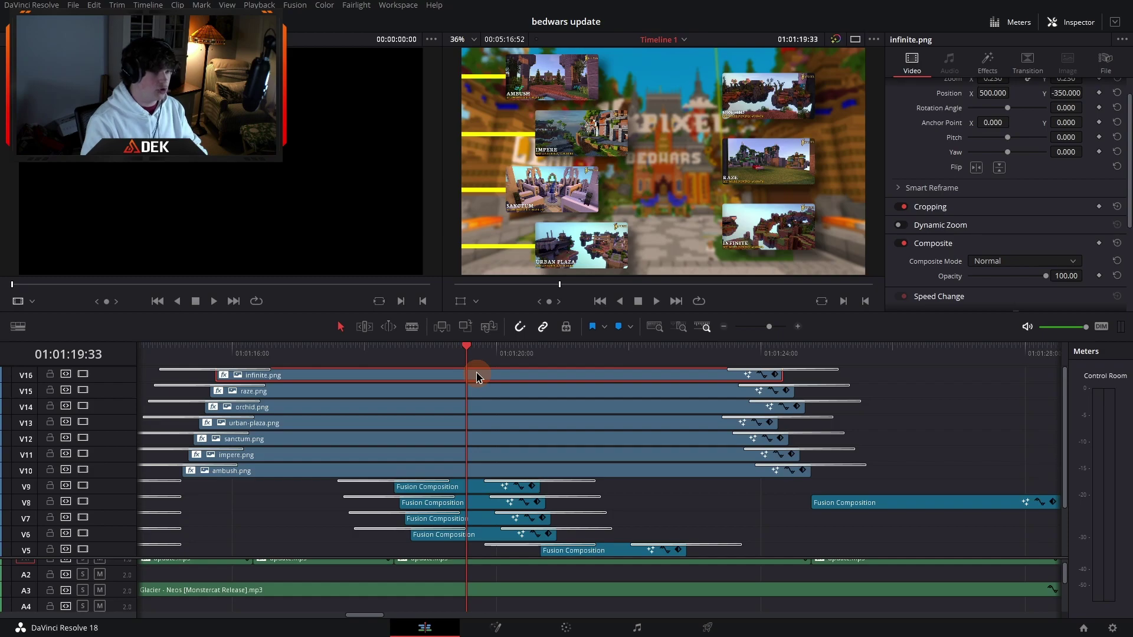
Step: Preview the yellow lines of the Fusion Composition clips on V3 to V5 at 01:01:21:46
{"action": "left_click_drag", "start_coordinate": [627, 353], "coordinate": [619, 354]}
{"action": "scroll", "coordinate": [490, 516], "scroll_direction": "down", "scroll_amount": 4}
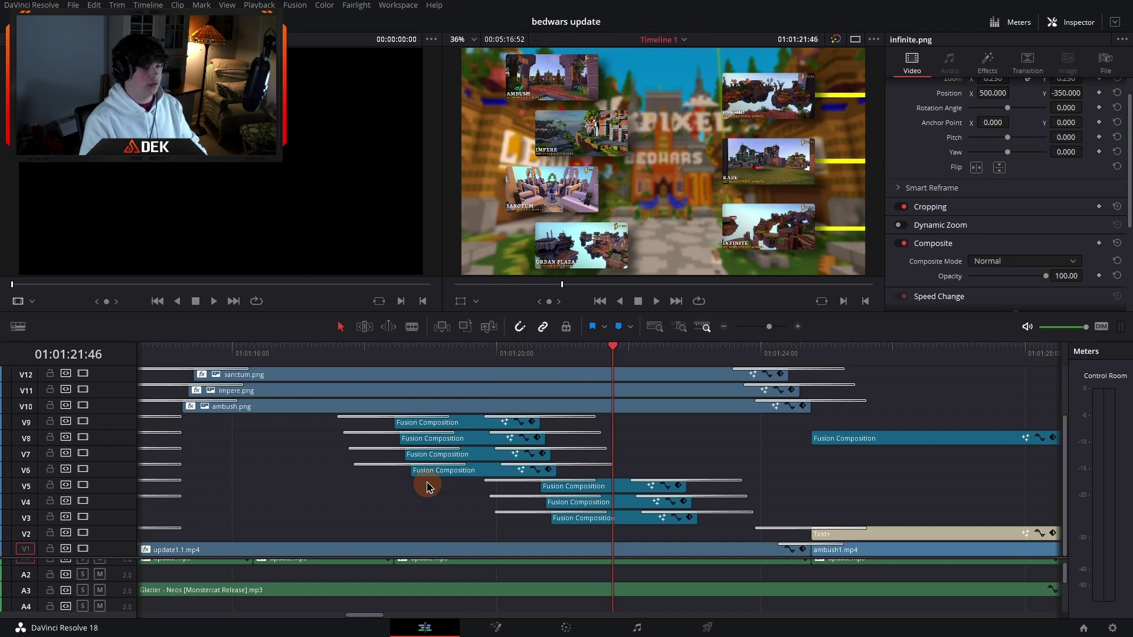
{"action": "left_click", "coordinate": [485, 308]}
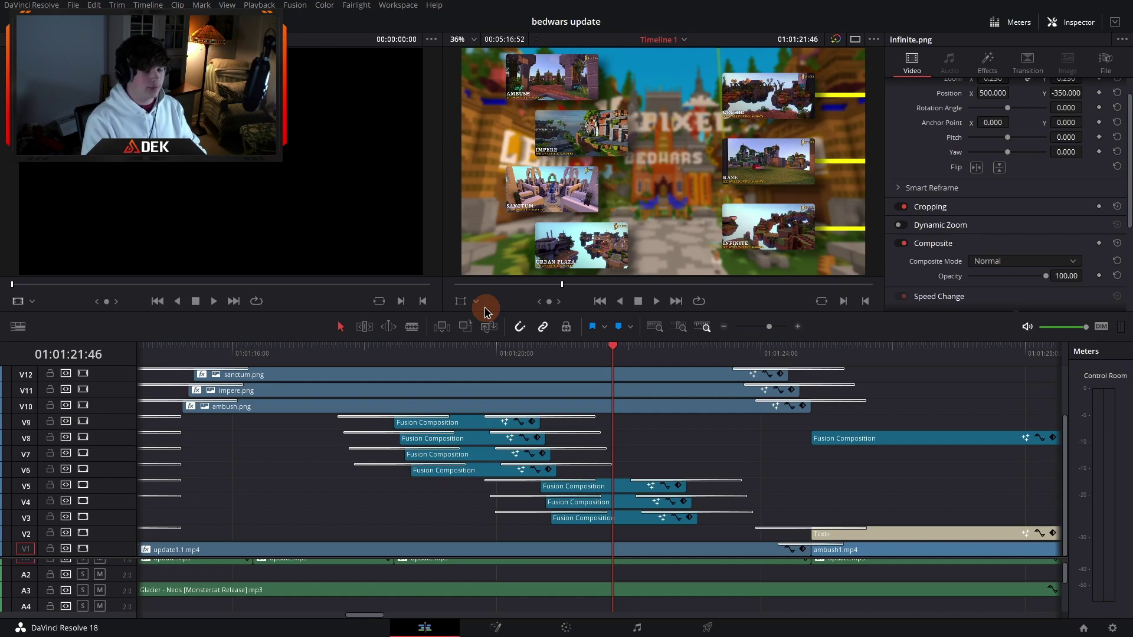
Step: Move the playhead to 01:01:26:15 over ambush1.mp4 and survey the clips of the Ambush section on the timeline
{"action": "scroll", "coordinate": [430, 422], "scroll_direction": "right", "scroll_amount": 5}
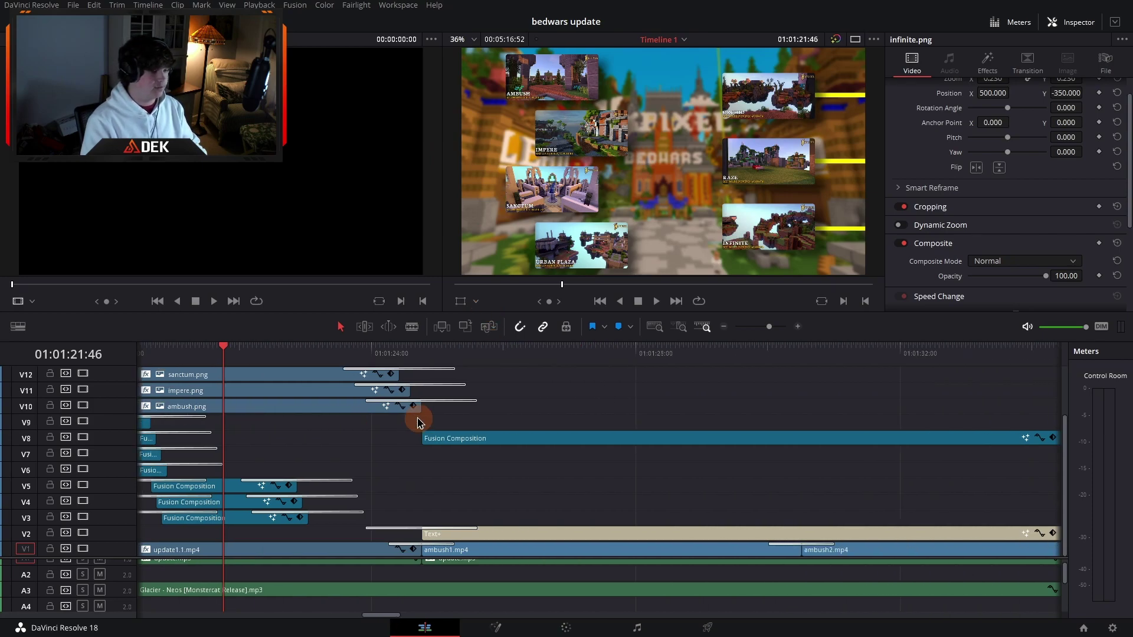
{"action": "left_click", "coordinate": [520, 353]}
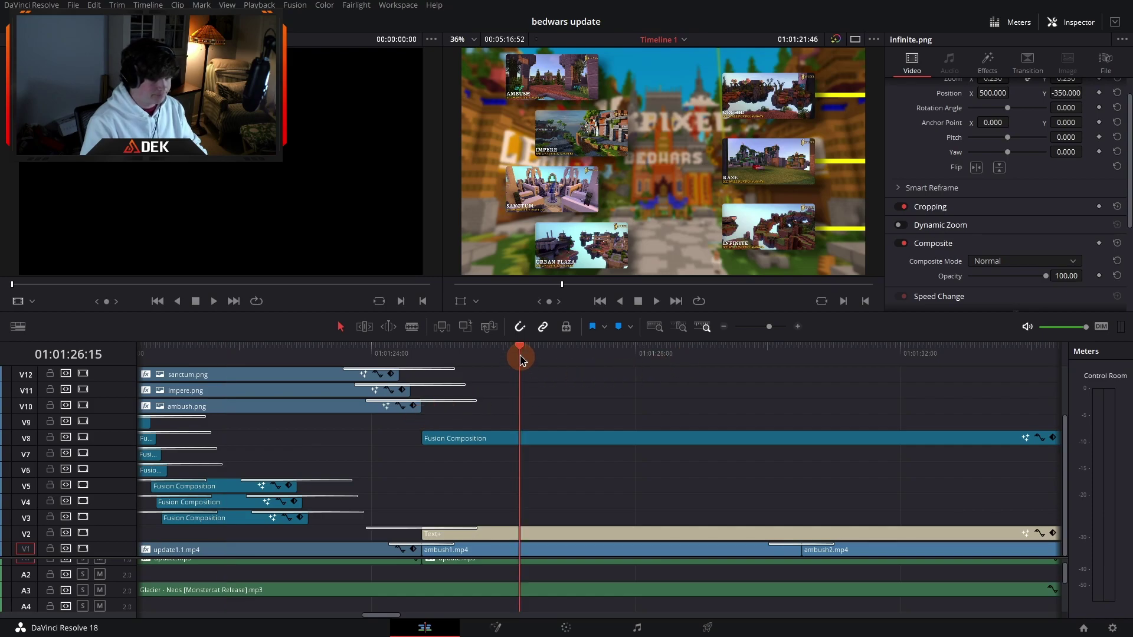
{"action": "left_click", "coordinate": [724, 327]}
{"action": "scroll", "coordinate": [638, 401], "scroll_direction": "right", "scroll_amount": 3}
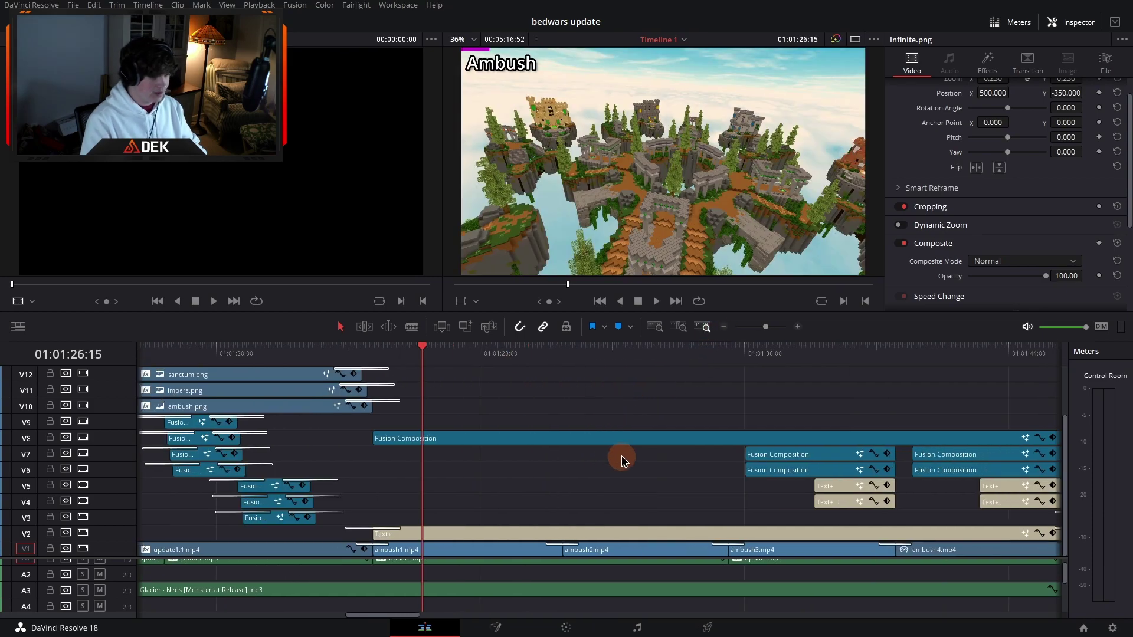
{"action": "left_click", "coordinate": [723, 327]}
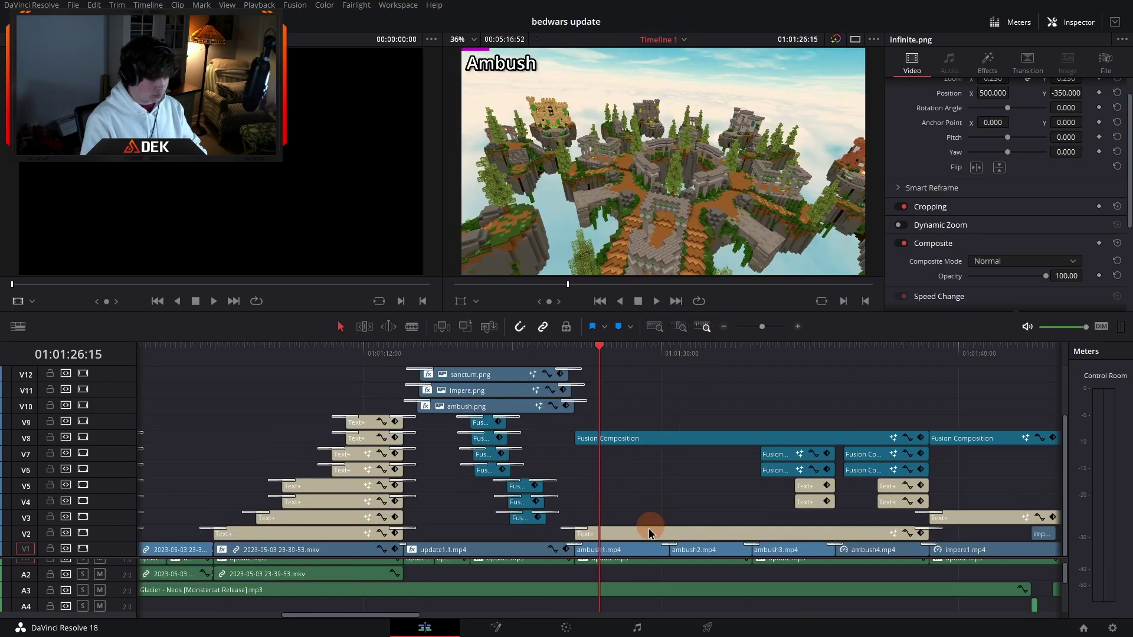
Step: Move the playhead to 01:01:32:39 over ambush2.mp4 and inspect the settings of the map title's Text+ clip on V2
{"action": "scroll", "coordinate": [627, 576], "scroll_direction": "up", "scroll_amount": 1}
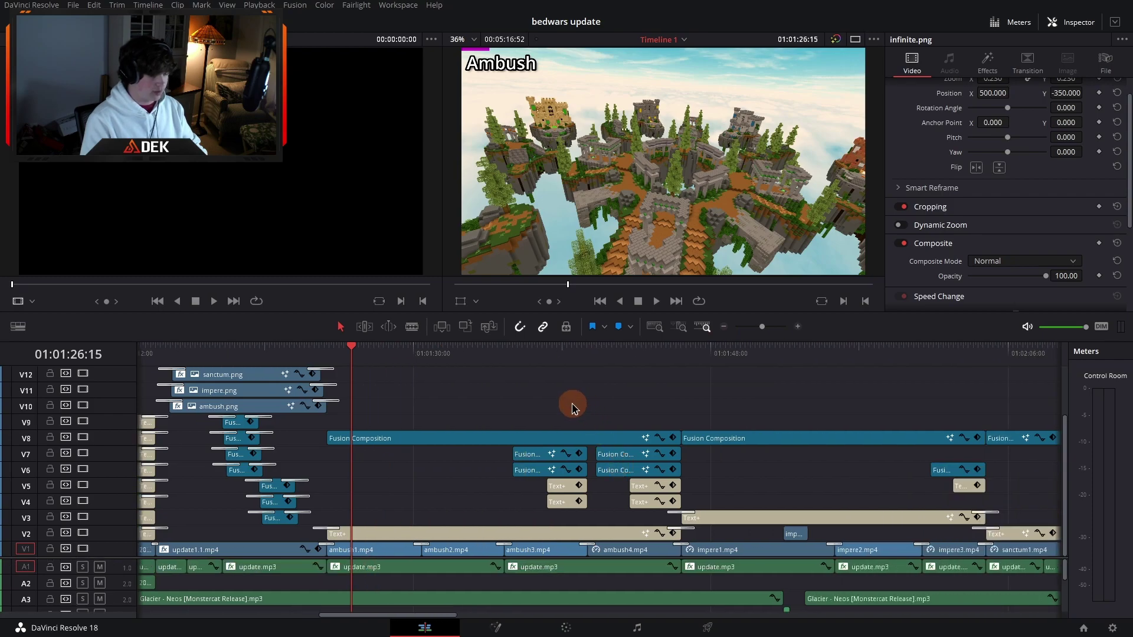
{"action": "left_click", "coordinate": [334, 357]}
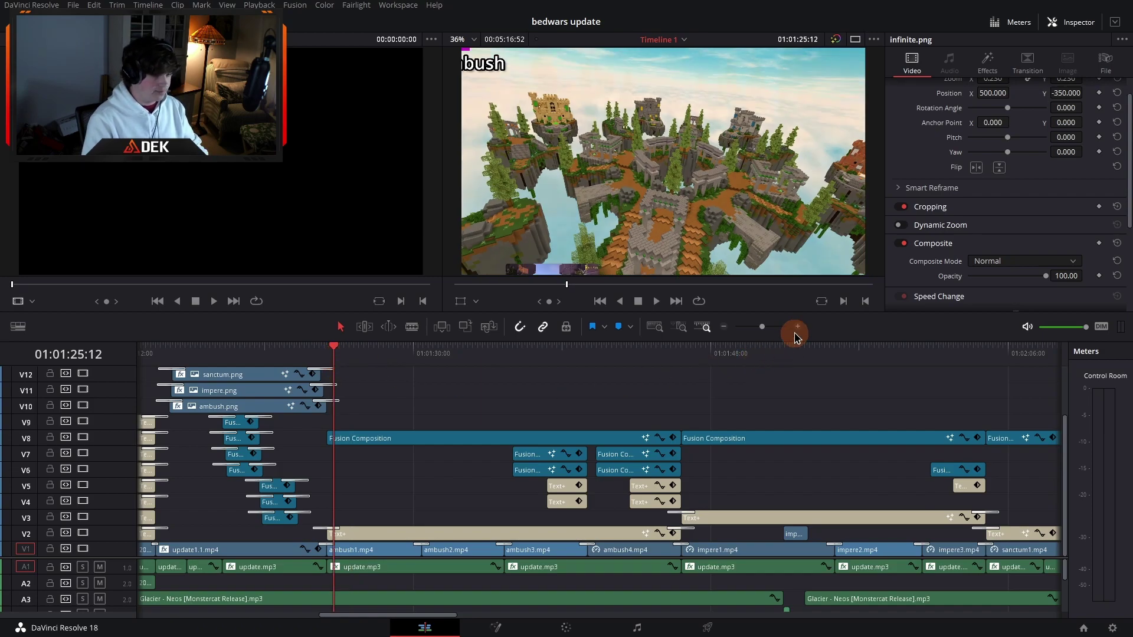
{"action": "left_click", "coordinate": [798, 326]}
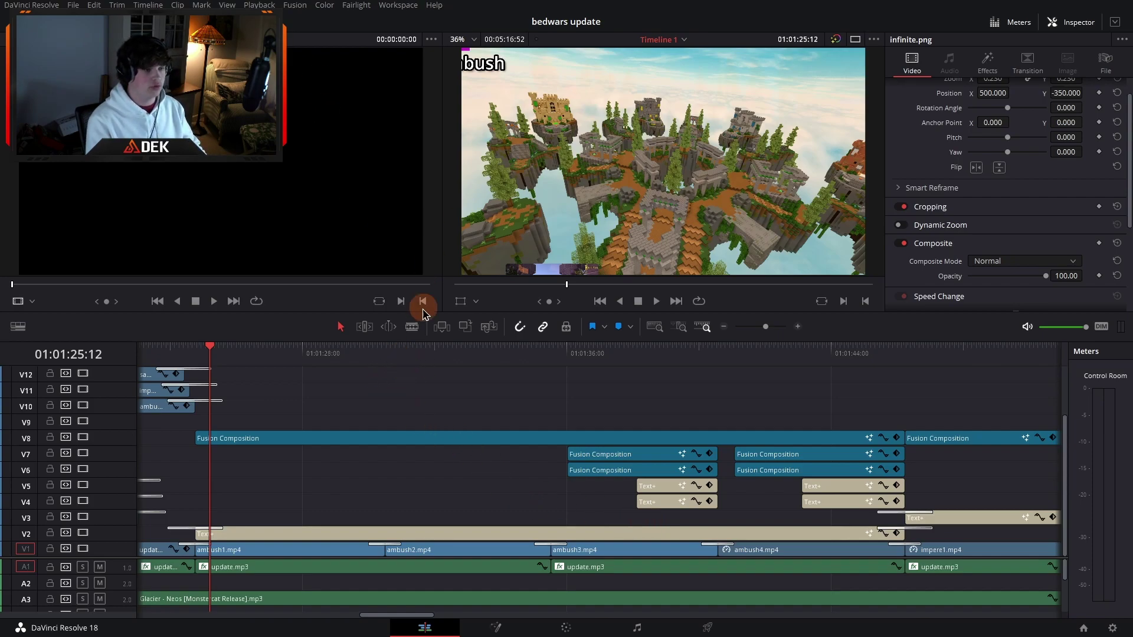
{"action": "left_click", "coordinate": [455, 357]}
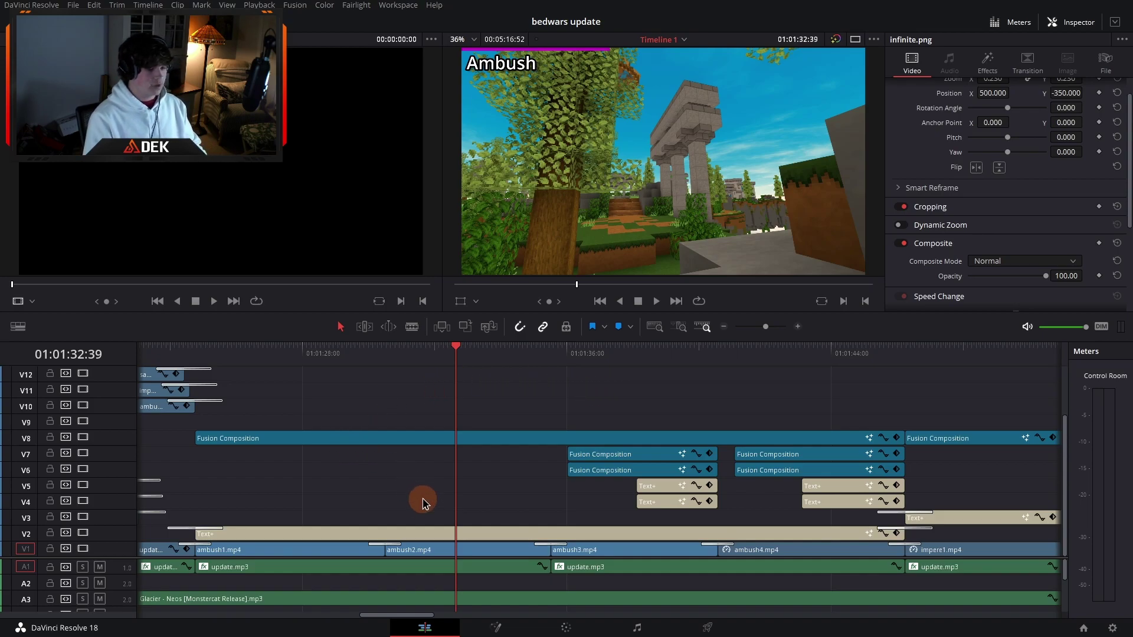
{"action": "scroll", "coordinate": [423, 503], "scroll_direction": "left", "scroll_amount": 2}
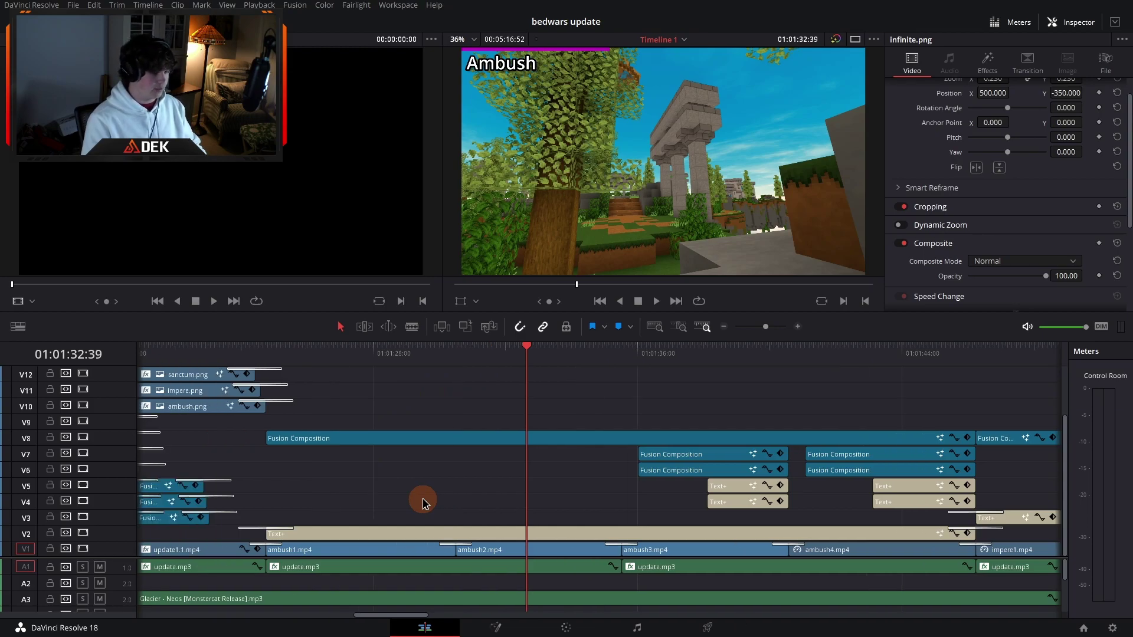
{"action": "left_click", "coordinate": [379, 533]}
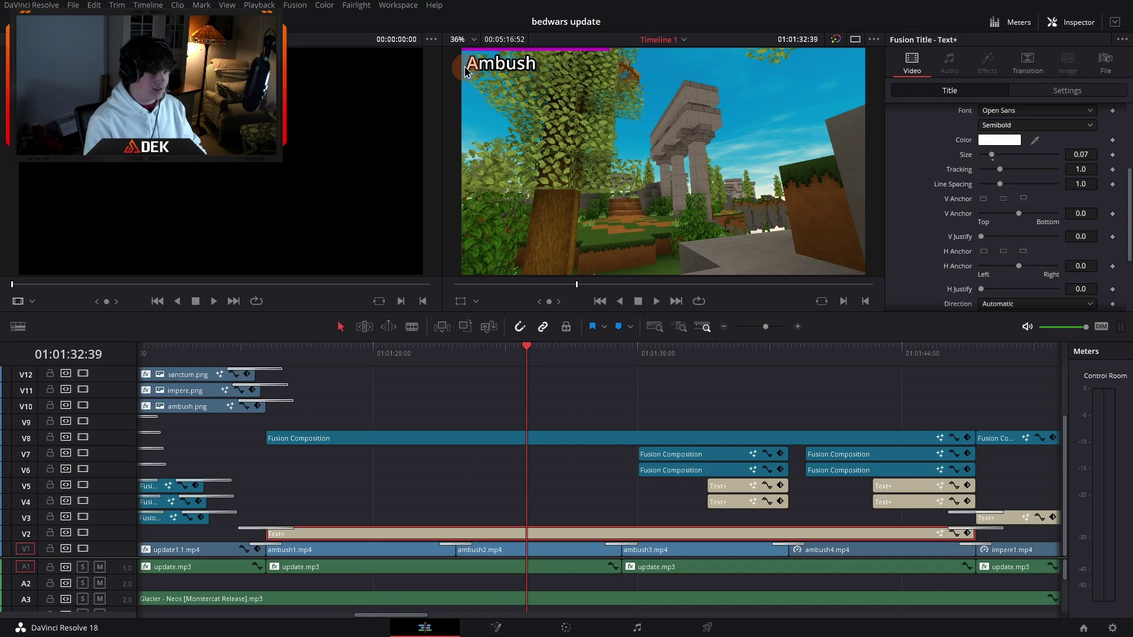
Step: Inspect the cropping of the purple progress bar's Fusion Composition on V8 and examine the bar up close, restoring the viewer to fit
{"action": "left_click", "coordinate": [522, 439]}
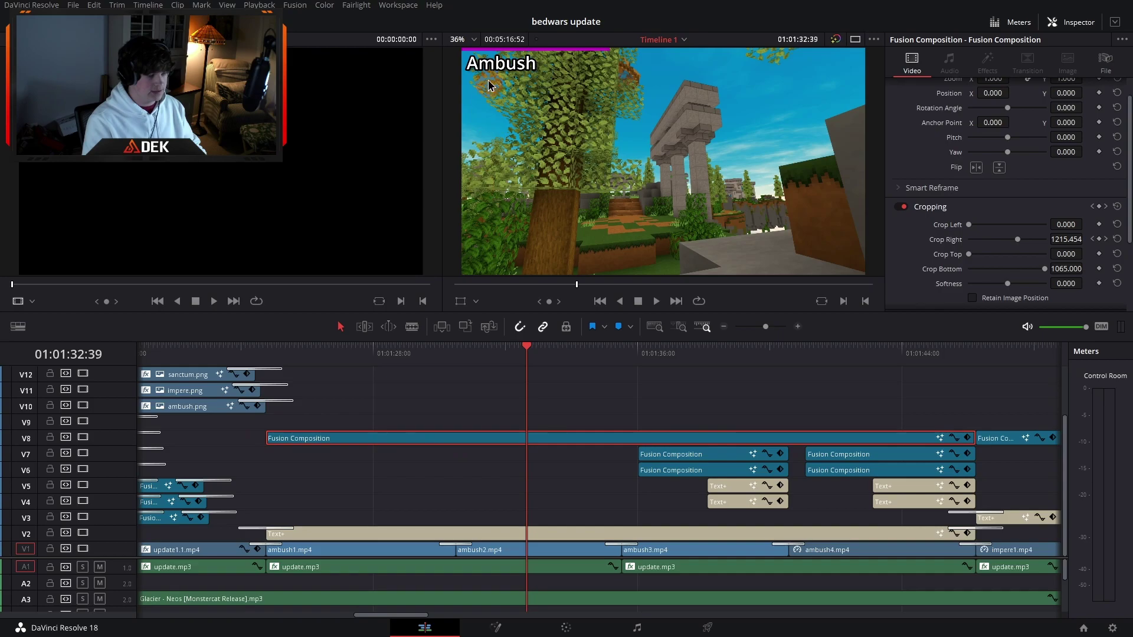
{"action": "scroll", "coordinate": [495, 65], "scroll_direction": "up", "scroll_amount": 1}
{"action": "scroll", "coordinate": [494, 65], "scroll_direction": "up", "scroll_amount": 1}
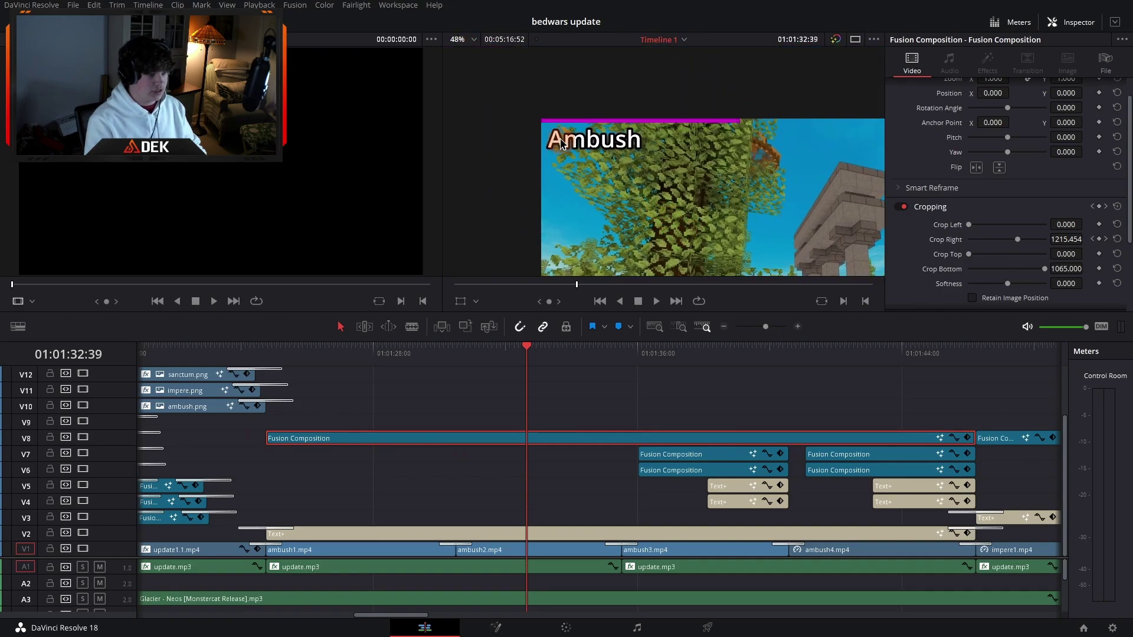
{"action": "left_click", "coordinate": [472, 39]}
{"action": "left_click", "coordinate": [472, 55]}
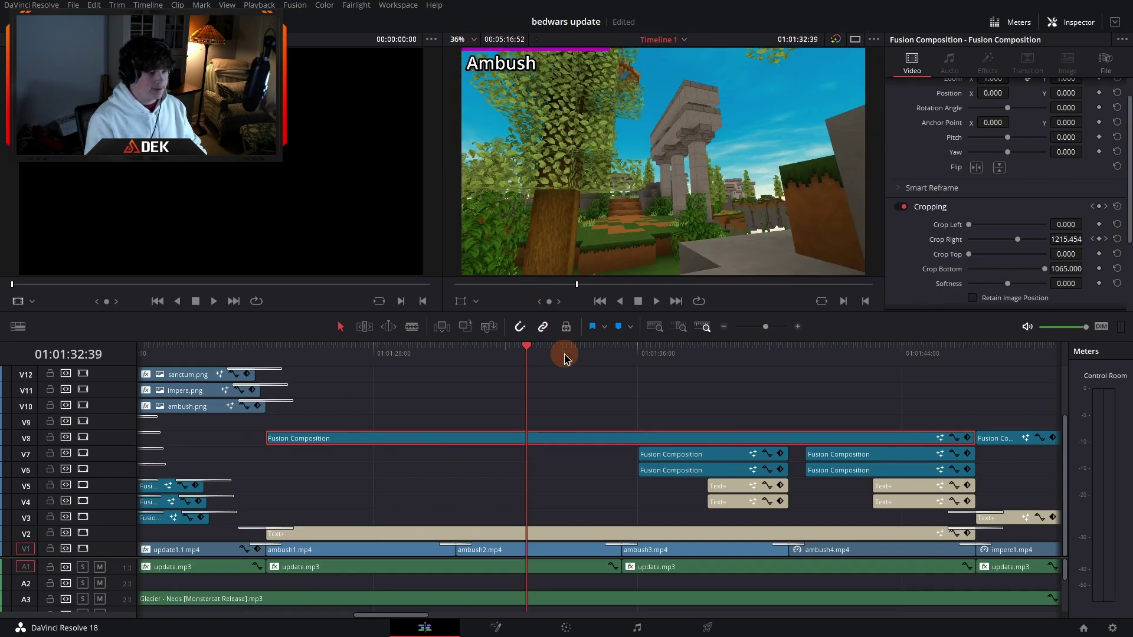
Step: Preview the purple bar from 01:01:24:46 and check its Crop Right keyframes at the start and end of the V8 clip
{"action": "left_click", "coordinate": [269, 358]}
{"action": "key", "text": "space"}
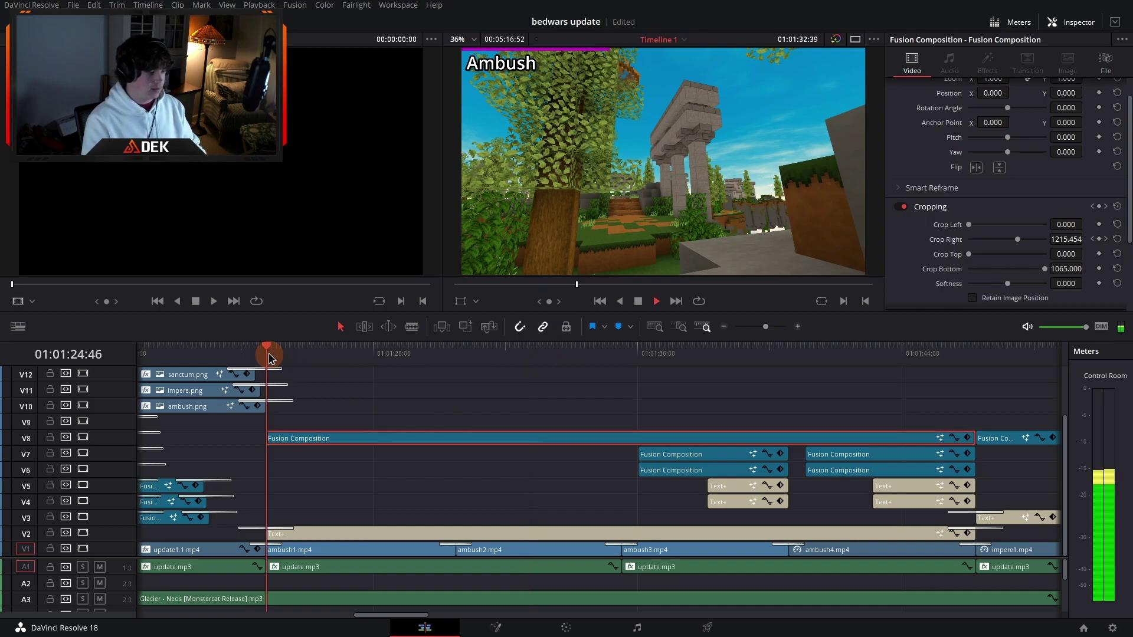
{"action": "key", "text": "space"}
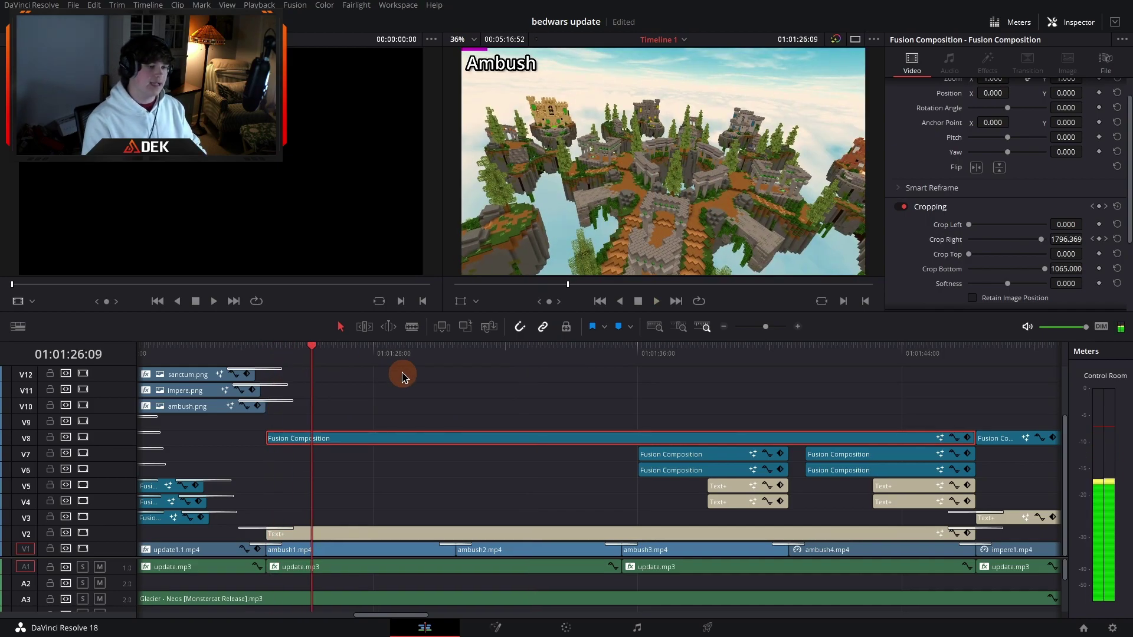
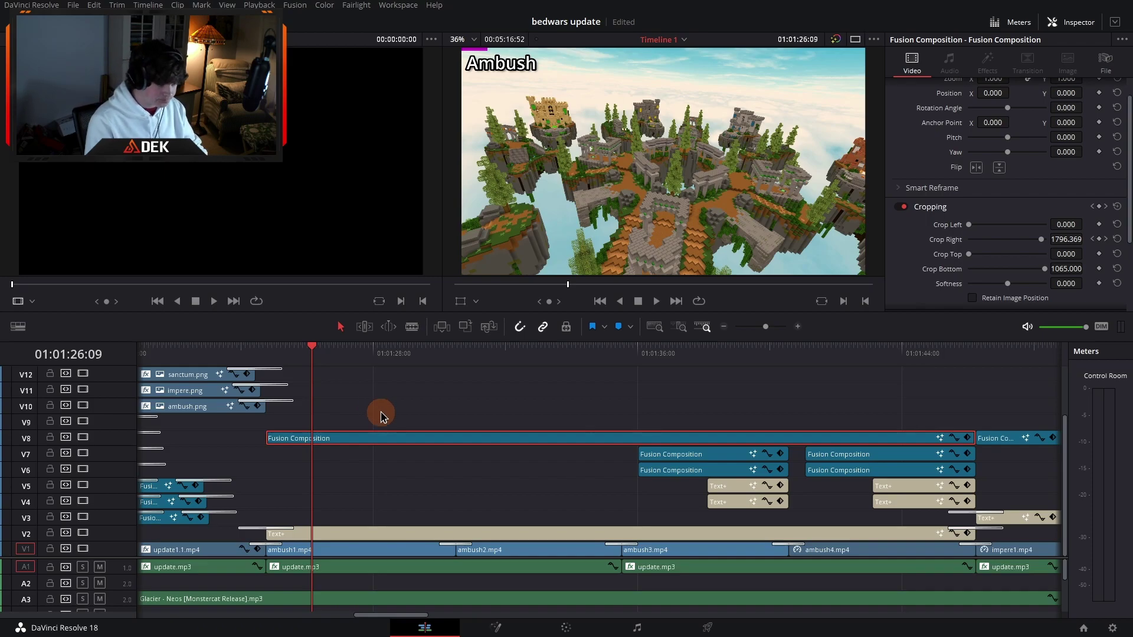
{"action": "left_click", "coordinate": [267, 353]}
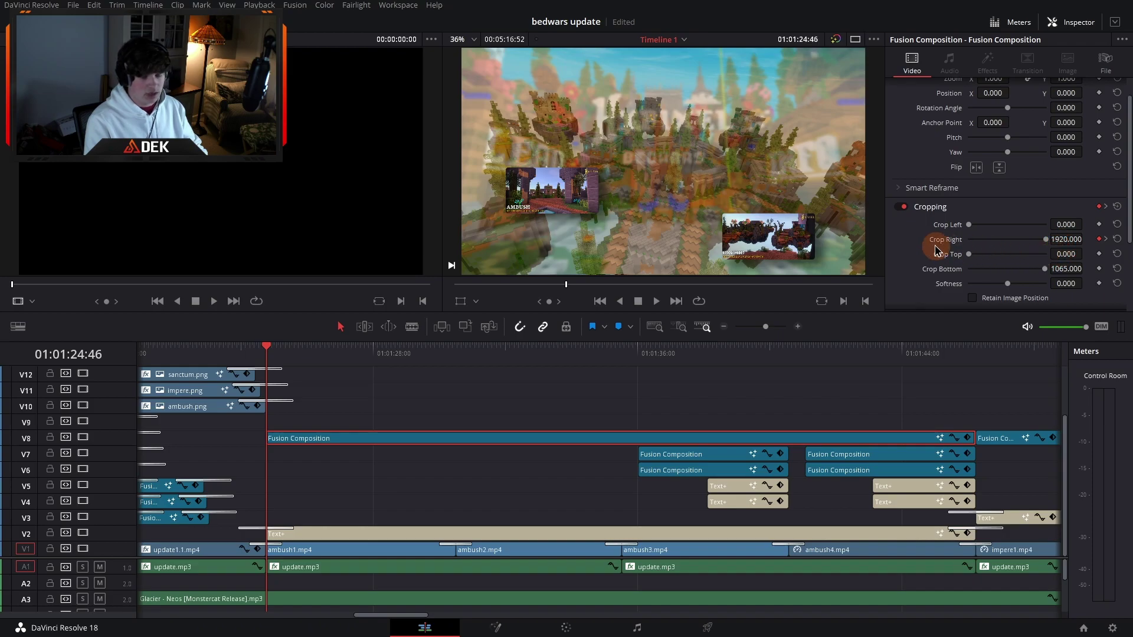
{"action": "left_click_drag", "start_coordinate": [352, 352], "coordinate": [763, 360]}
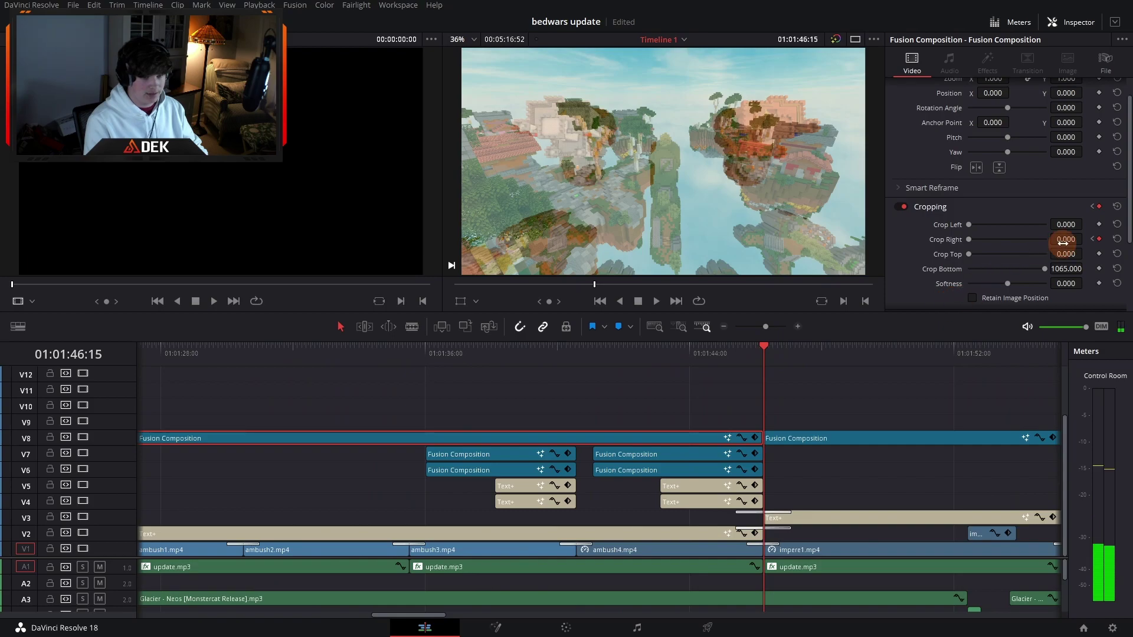
Step: Inspect the red line composition on V6 and its Text+ label on V4 at 01:01:38:59, and view the lines over ambush4.mp4 at 01:01:44:36
{"action": "left_click", "coordinate": [559, 349]}
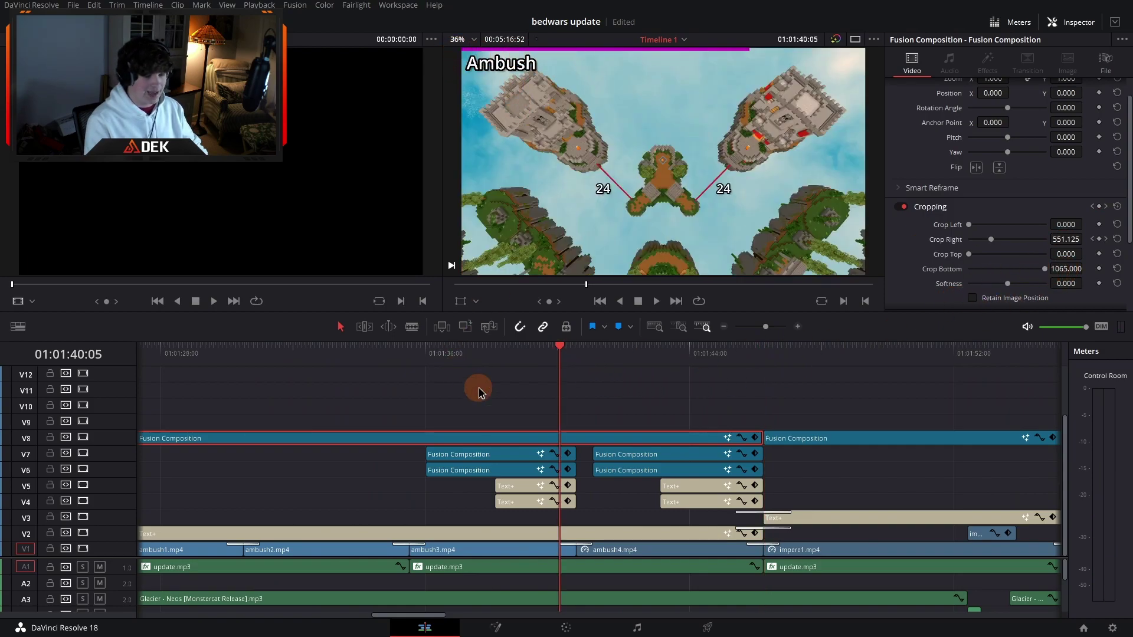
{"action": "scroll", "coordinate": [514, 435], "scroll_direction": "left", "scroll_amount": 3}
{"action": "left_click", "coordinate": [563, 351]}
{"action": "left_click", "coordinate": [798, 326]}
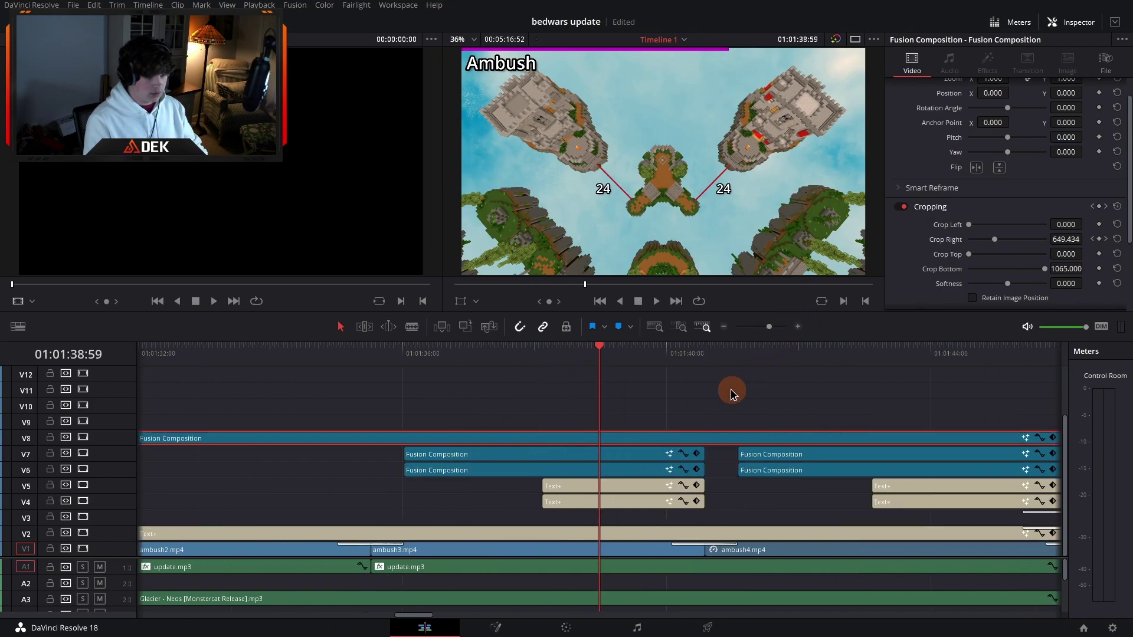
{"action": "left_click", "coordinate": [723, 326]}
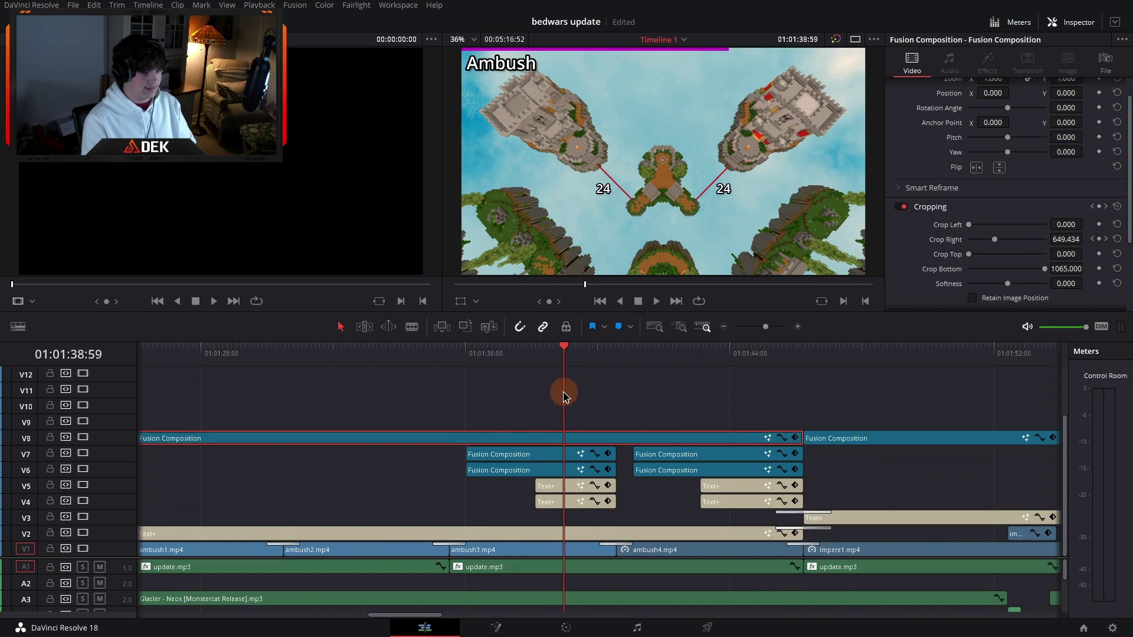
{"action": "left_click", "coordinate": [532, 472]}
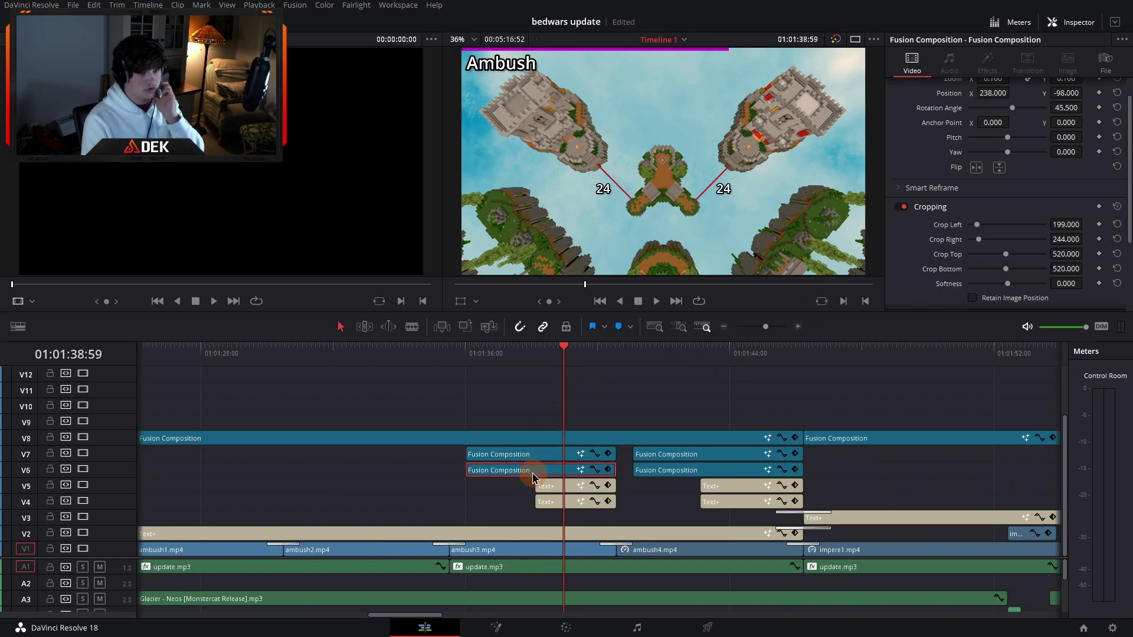
{"action": "left_click", "coordinate": [618, 195]}
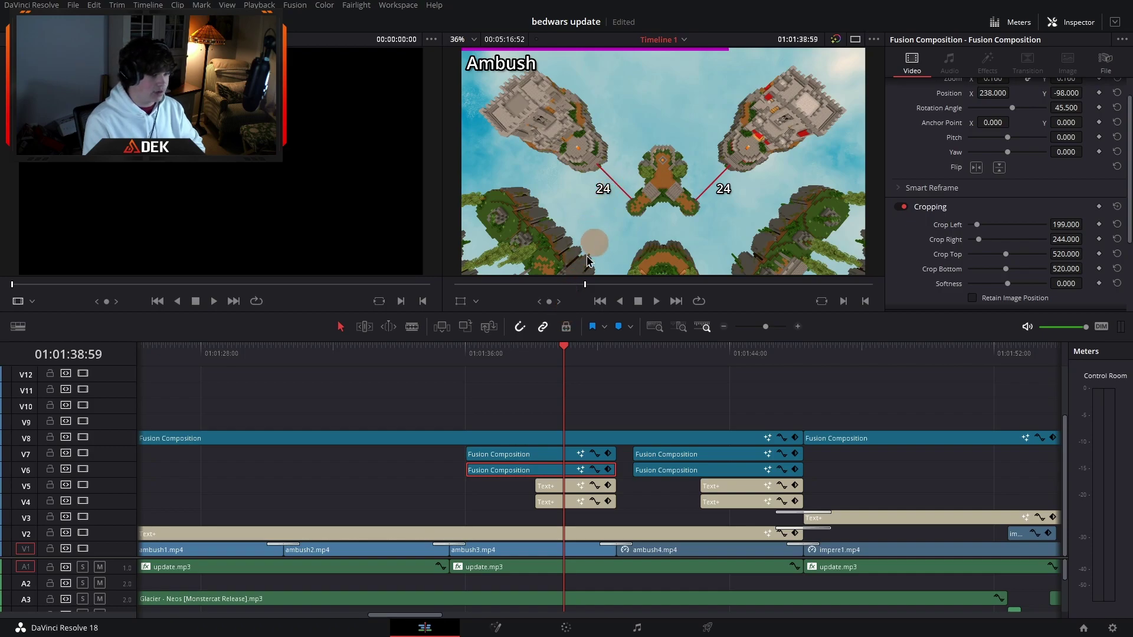
{"action": "left_click", "coordinate": [569, 499]}
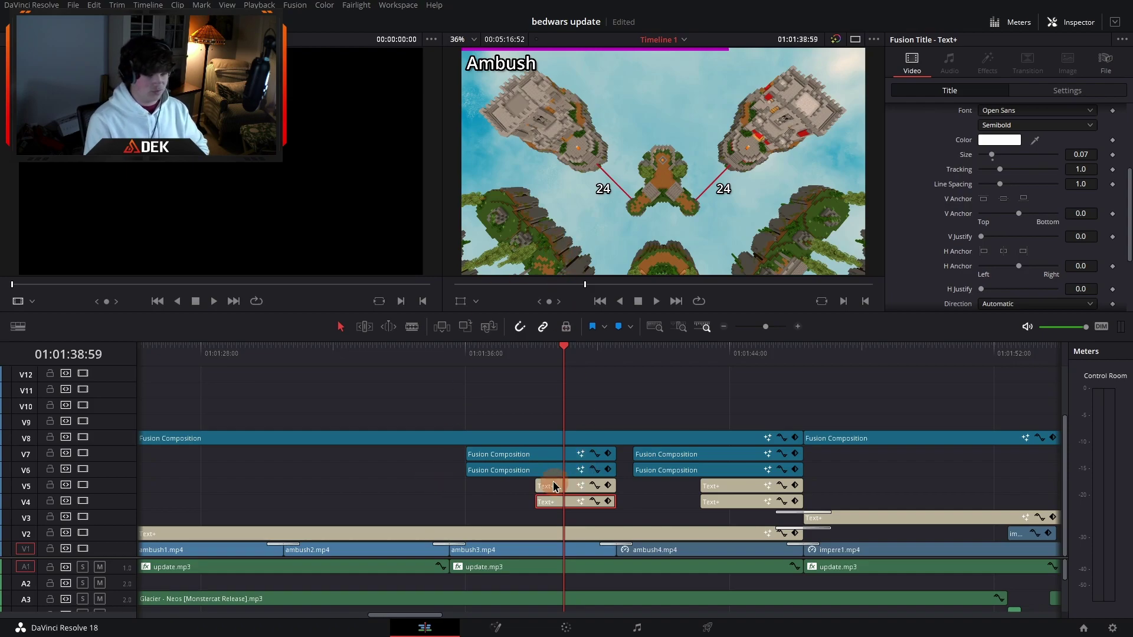
{"action": "scroll", "coordinate": [555, 477], "scroll_direction": "right", "scroll_amount": 3}
{"action": "left_click", "coordinate": [572, 348]}
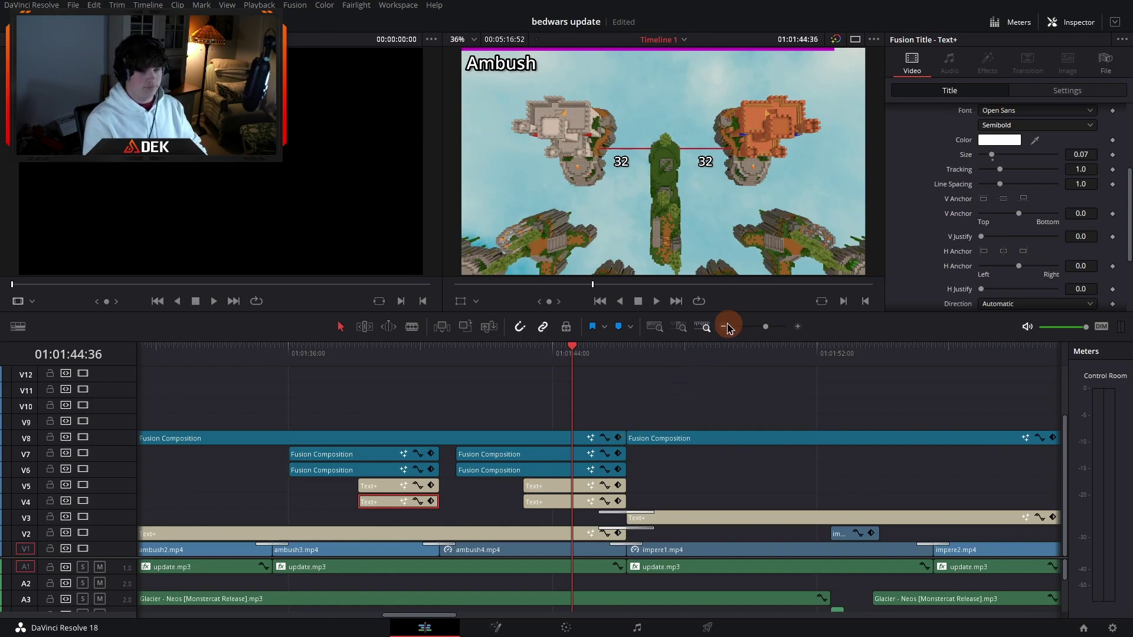
Step: Move the playhead to 01:02:44:21 and select the promo2.mp4 clip on V1 to review it
{"action": "left_click", "coordinate": [724, 327]}
{"action": "scroll", "coordinate": [684, 395], "scroll_direction": "right", "scroll_amount": 3}
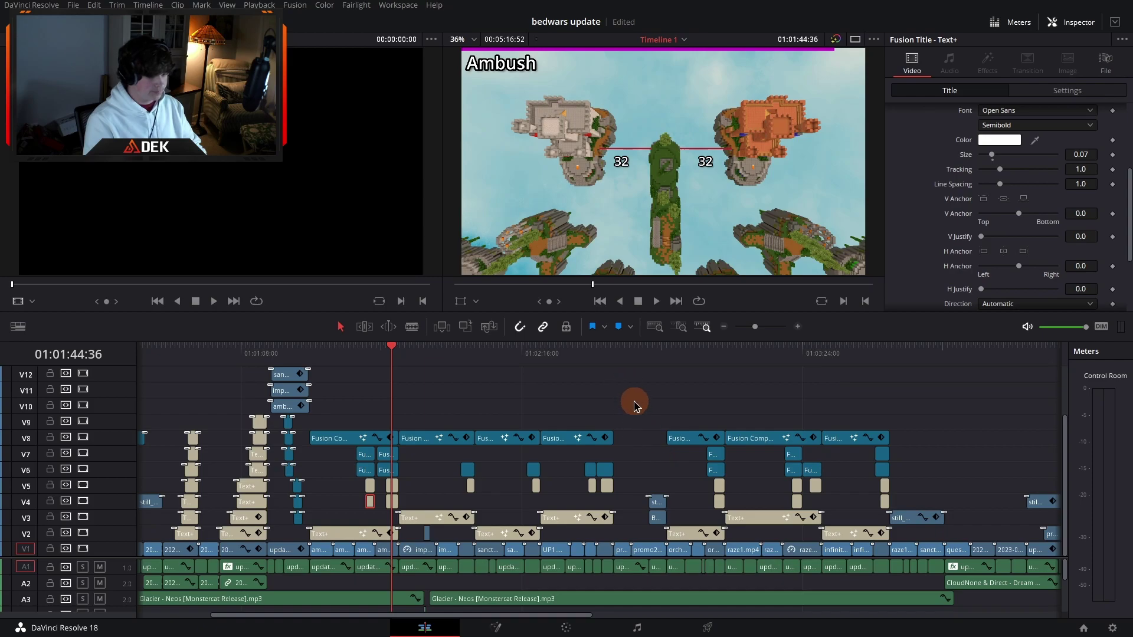
{"action": "left_click", "coordinate": [620, 353]}
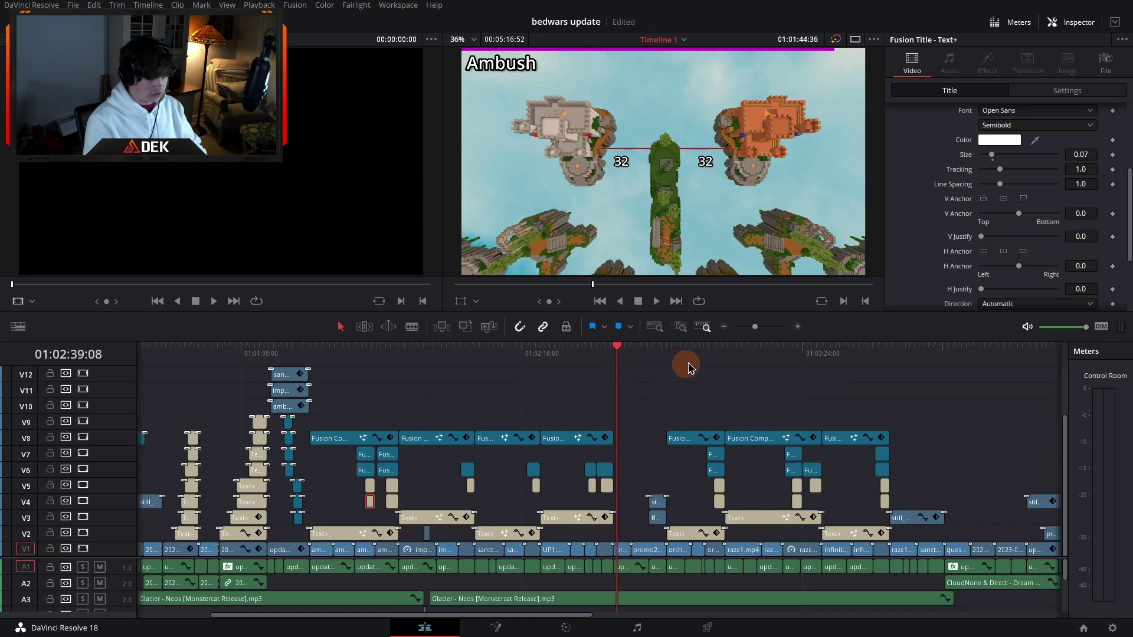
{"action": "left_click", "coordinate": [797, 326]}
{"action": "left_click", "coordinate": [772, 359]}
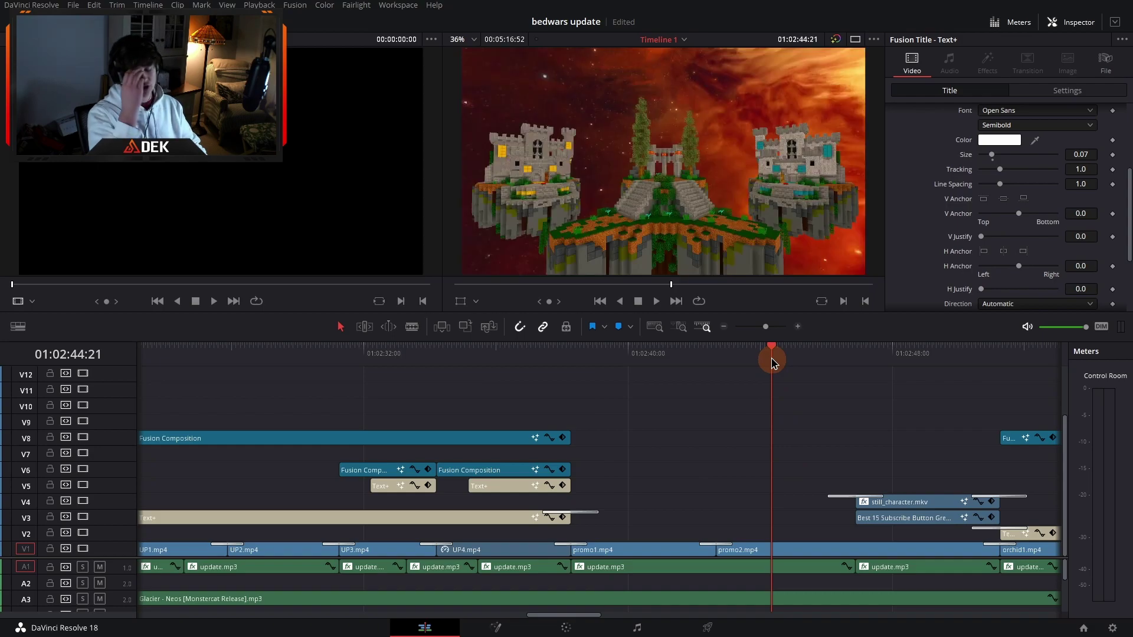
{"action": "left_click", "coordinate": [710, 544]}
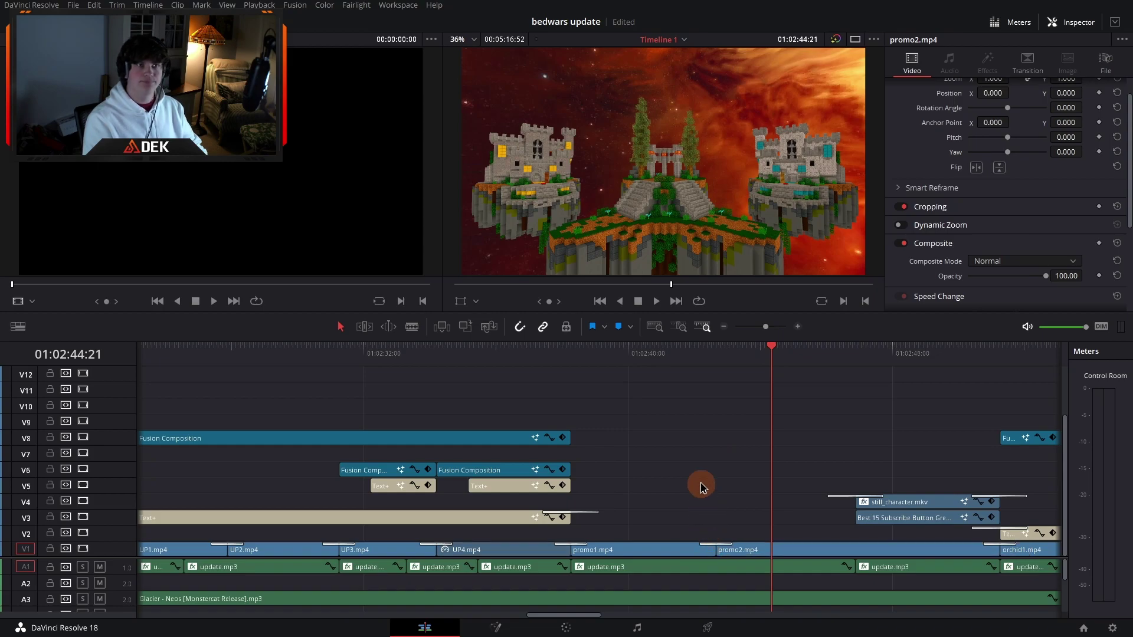
Step: Move the playhead to 01:03:48:28 and review the raze1.mp4 and sanctum1.mp4 clips beneath still_character.mkv
{"action": "left_click", "coordinate": [724, 329]}
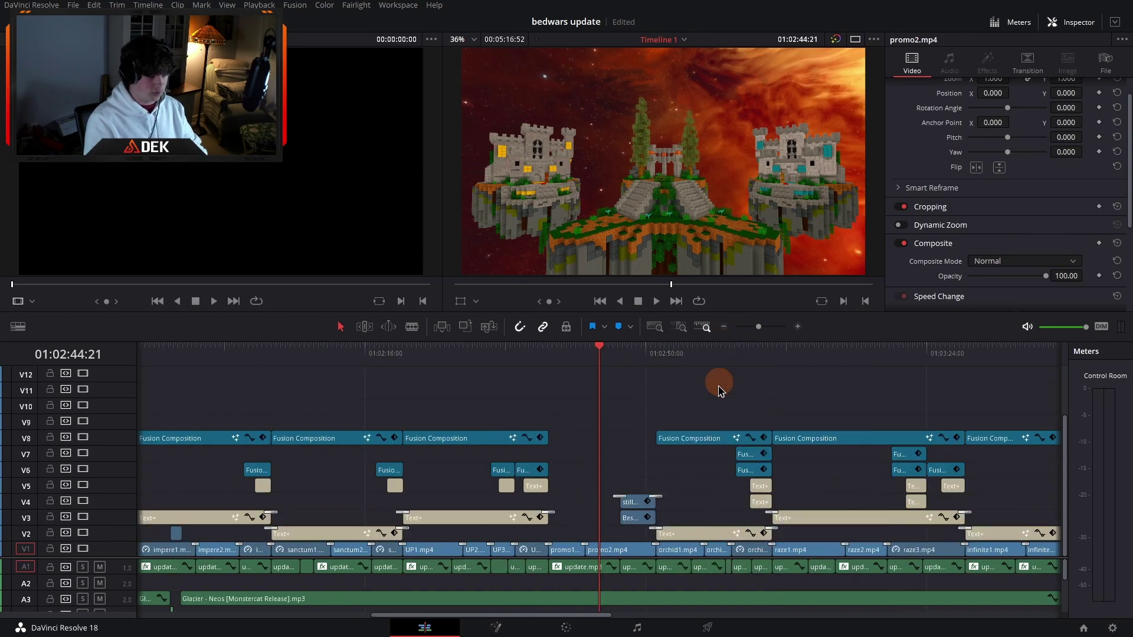
{"action": "scroll", "coordinate": [779, 396], "scroll_direction": "right", "scroll_amount": 5}
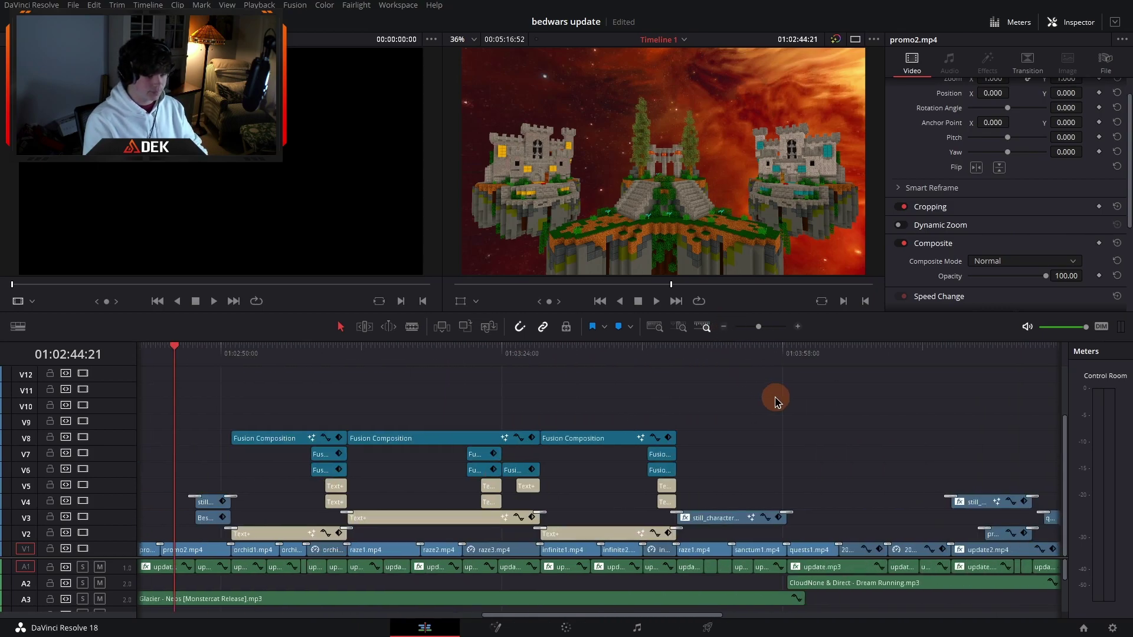
{"action": "left_click", "coordinate": [702, 350]}
{"action": "left_click", "coordinate": [798, 328]}
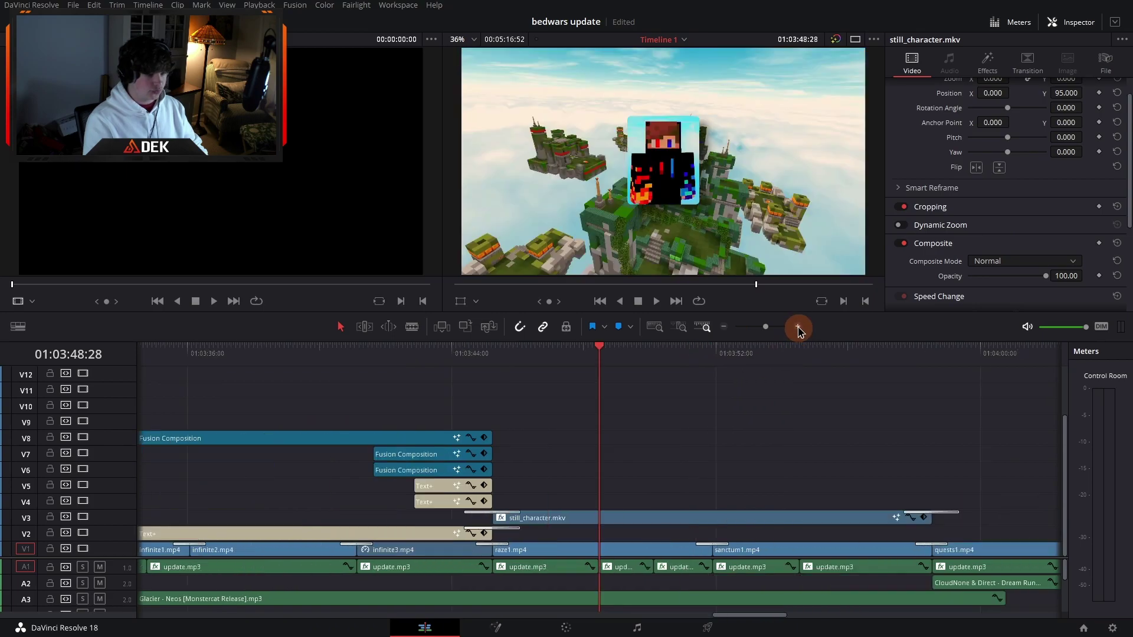
{"action": "scroll", "coordinate": [753, 425], "scroll_direction": "right", "scroll_amount": 3}
{"action": "left_click", "coordinate": [468, 551]}
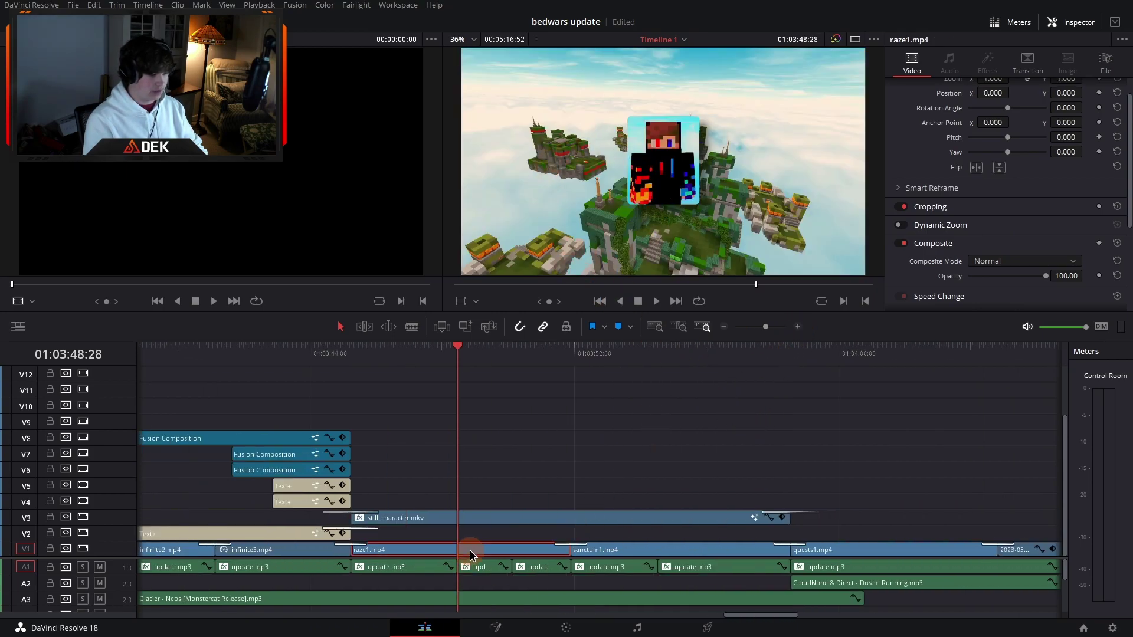
{"action": "left_click", "coordinate": [631, 553]}
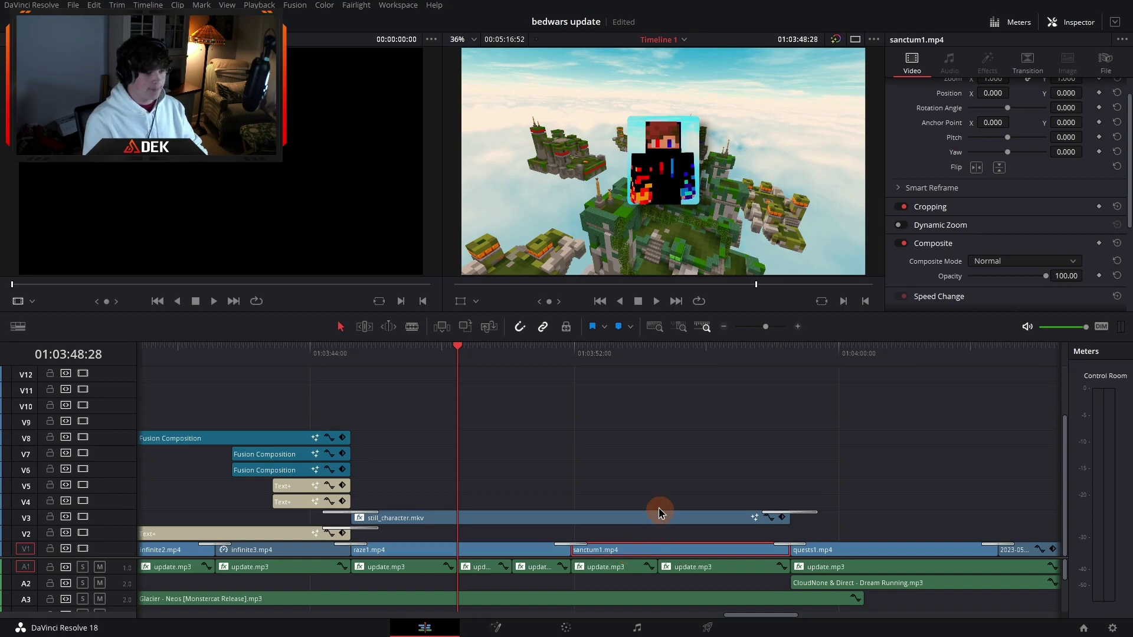
Step: Preview the quests section from 01:04:00:48 and select the quests1.mp4 clip on V1
{"action": "left_click", "coordinate": [724, 327]}
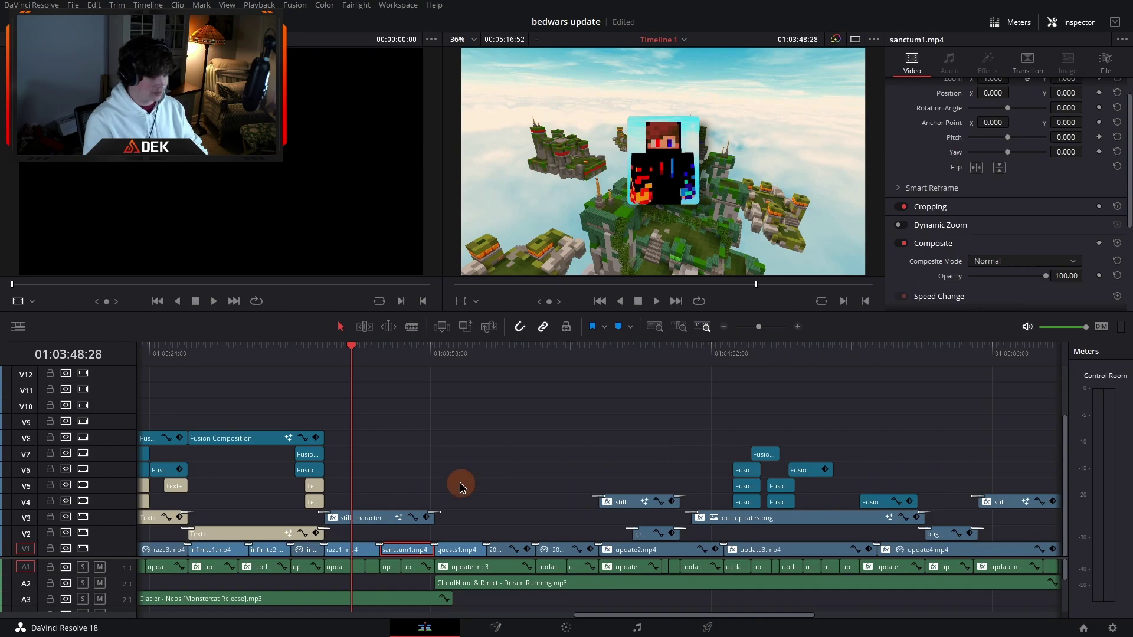
{"action": "scroll", "coordinate": [472, 470], "scroll_direction": "right", "scroll_amount": 5}
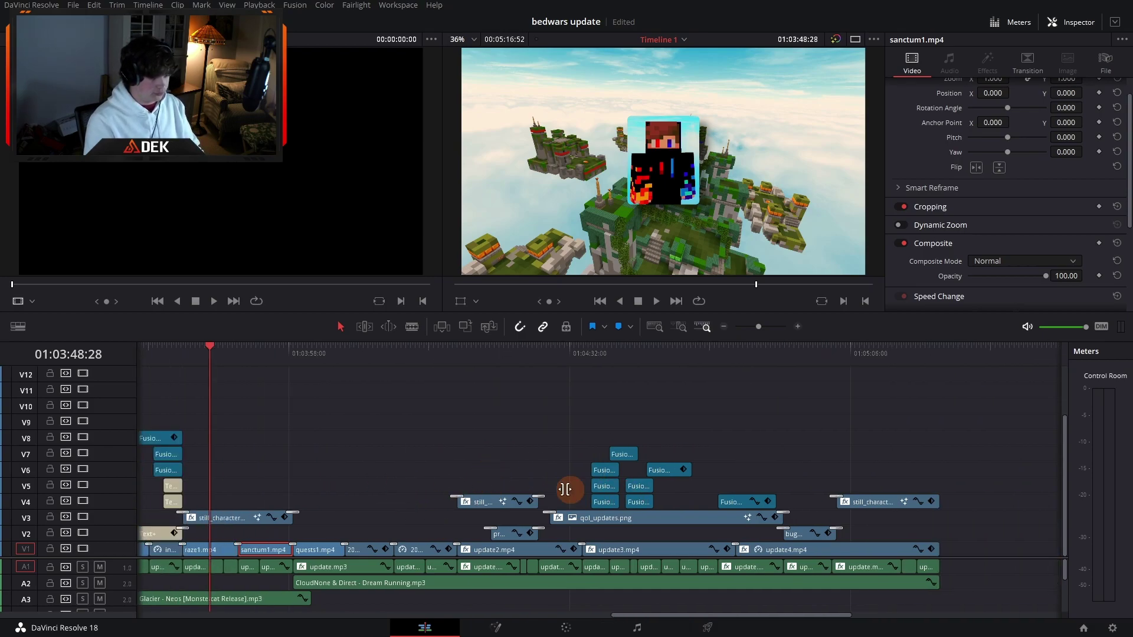
{"action": "left_click", "coordinate": [311, 353]}
{"action": "left_click", "coordinate": [798, 327]}
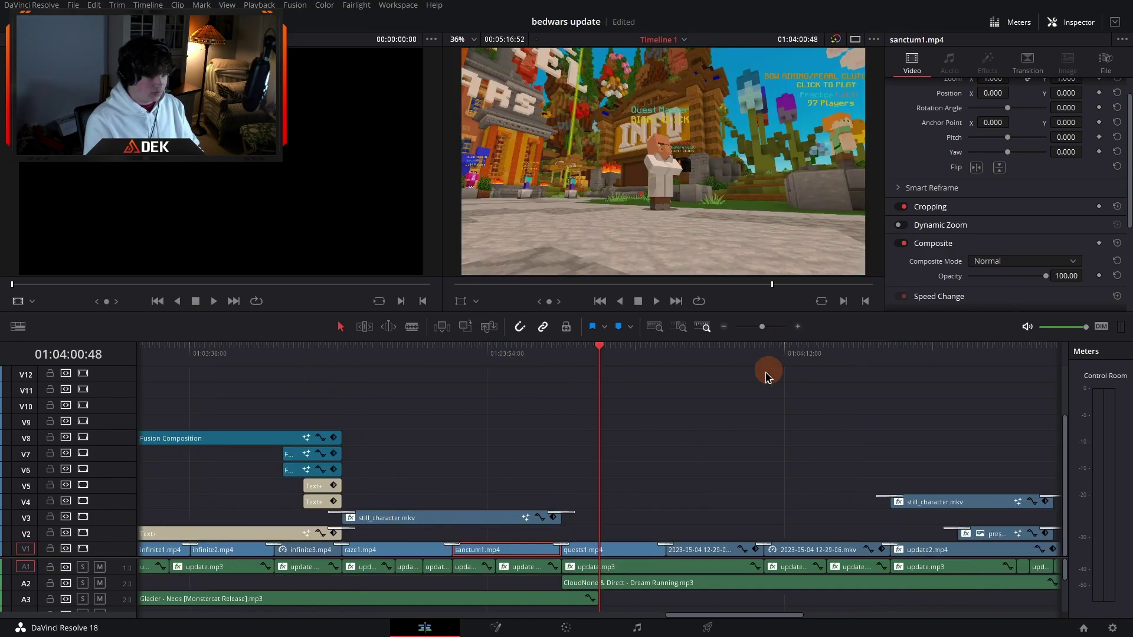
{"action": "key", "text": "space"}
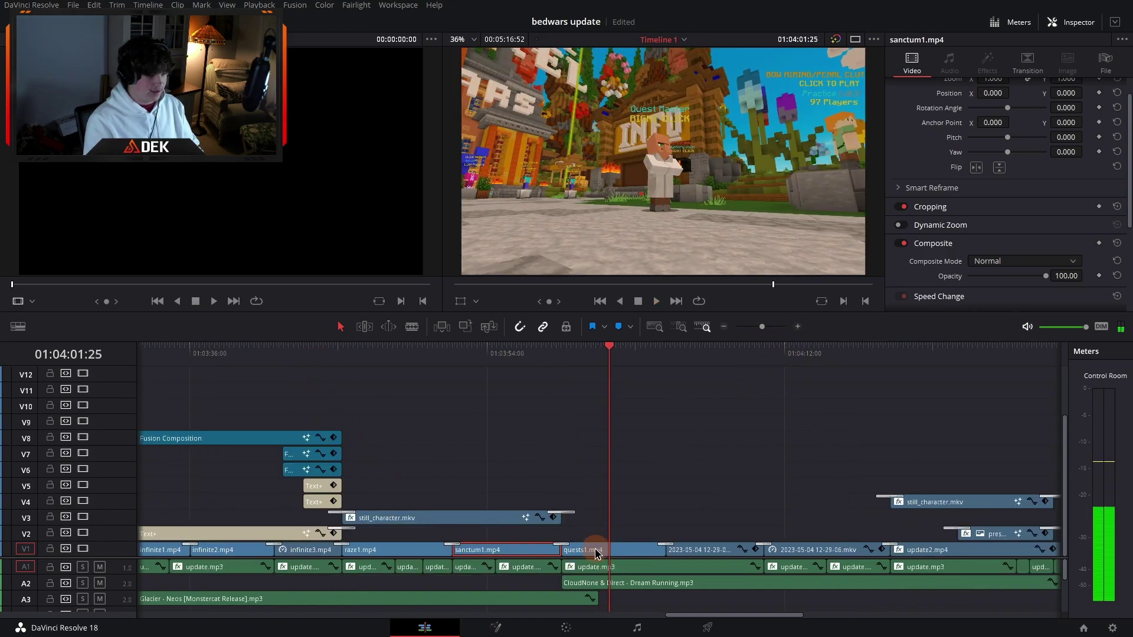
{"action": "left_click", "coordinate": [597, 552]}
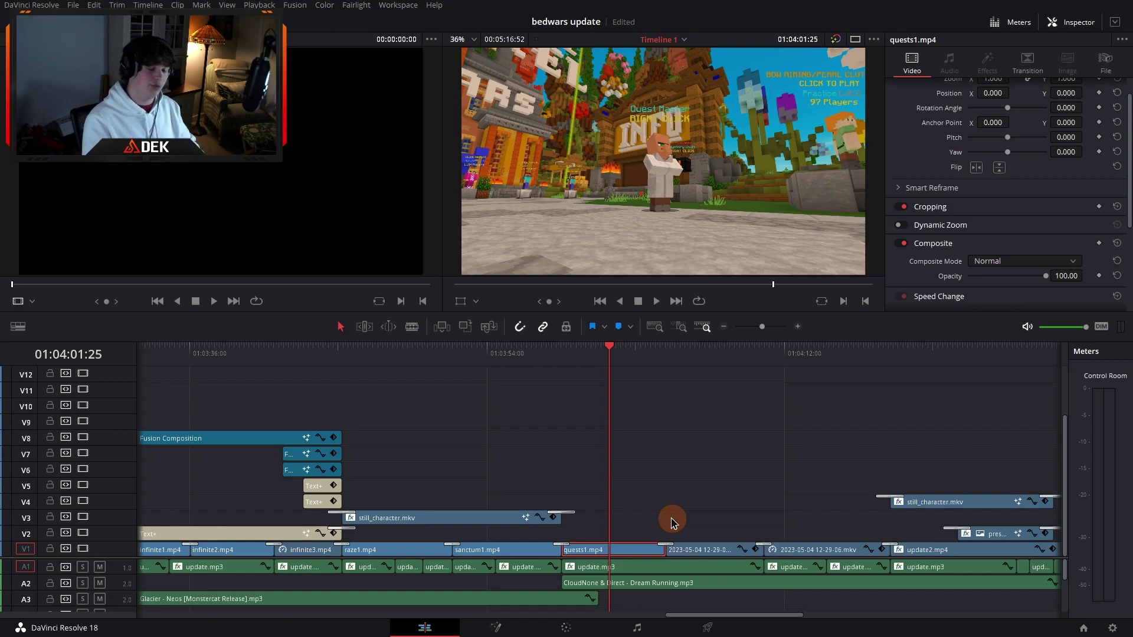
{"action": "left_click", "coordinate": [716, 349]}
{"action": "scroll", "coordinate": [683, 495], "scroll_direction": "right", "scroll_amount": 3}
{"action": "left_click", "coordinate": [480, 551]}
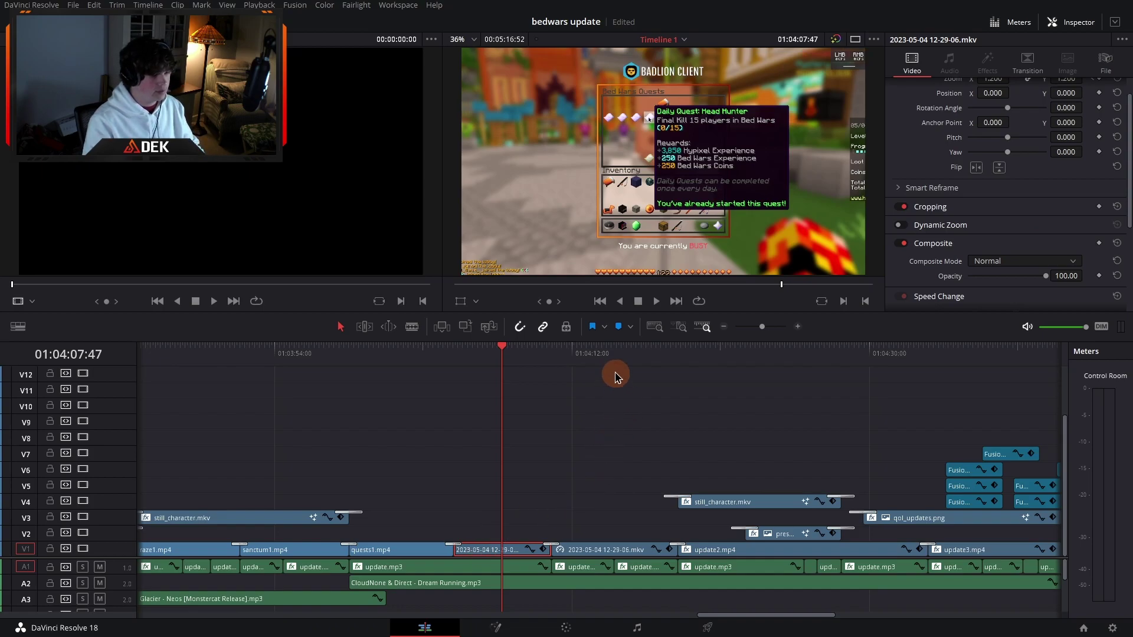
{"action": "left_click", "coordinate": [612, 348]}
{"action": "scroll", "coordinate": [601, 455], "scroll_direction": "right", "scroll_amount": 3}
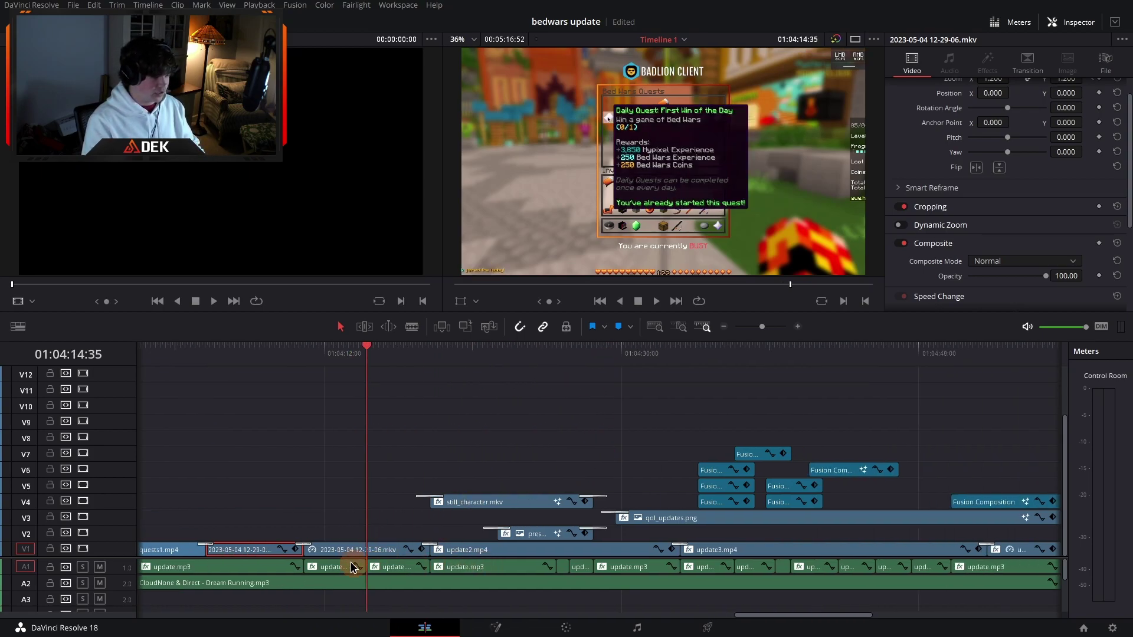
{"action": "left_click_drag", "start_coordinate": [323, 534], "coordinate": [406, 579]}
{"action": "left_click", "coordinate": [311, 352]}
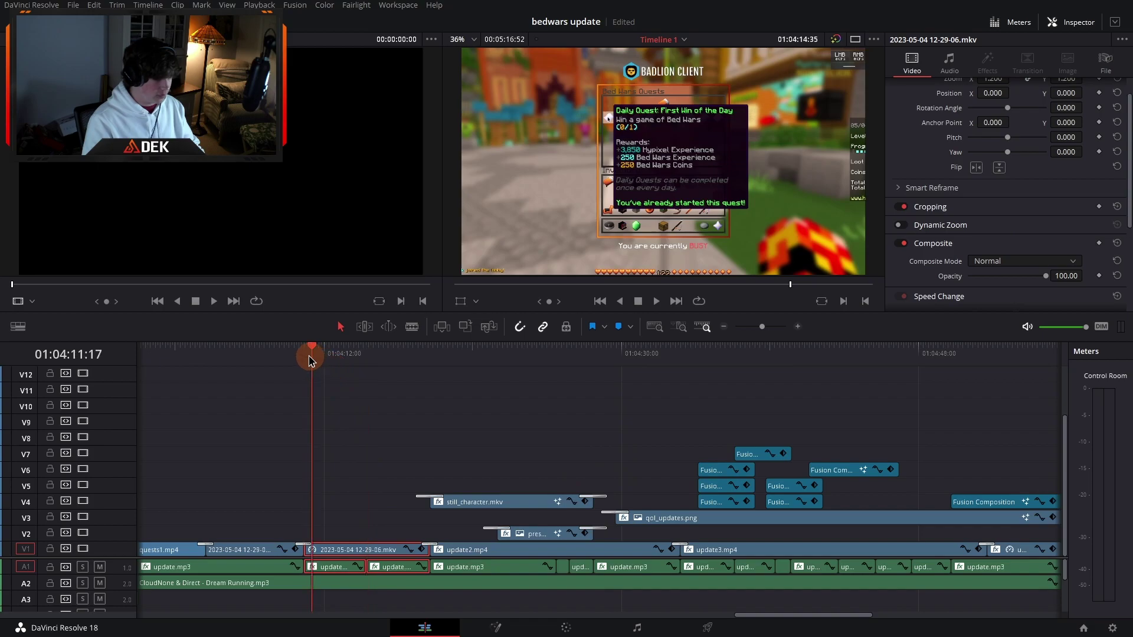
{"action": "key", "text": "space"}
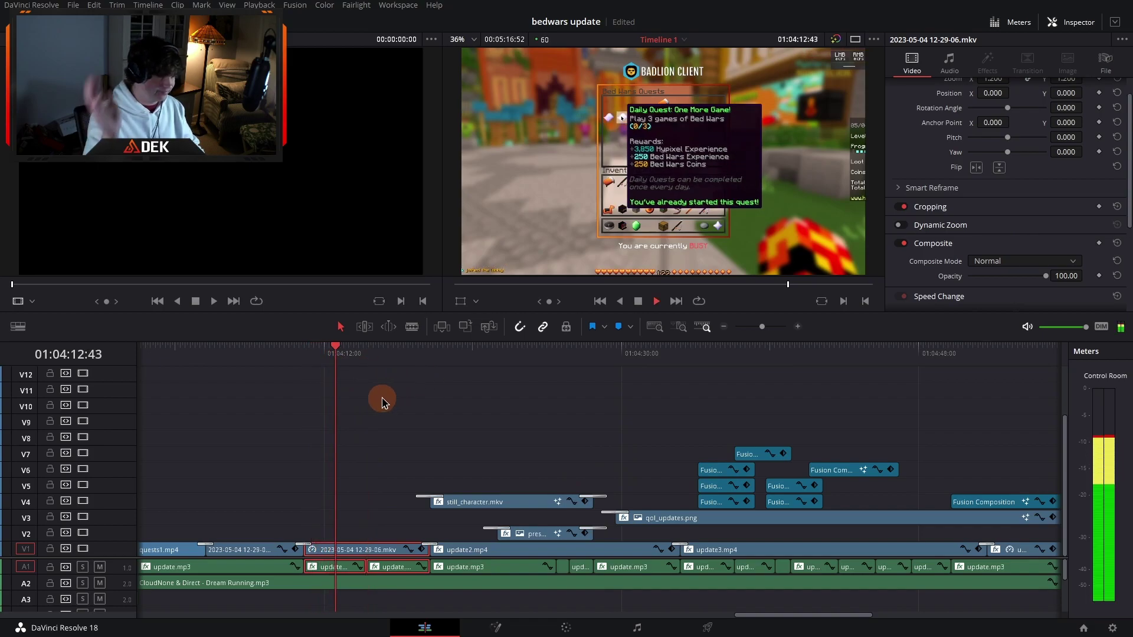
{"action": "key", "text": "space"}
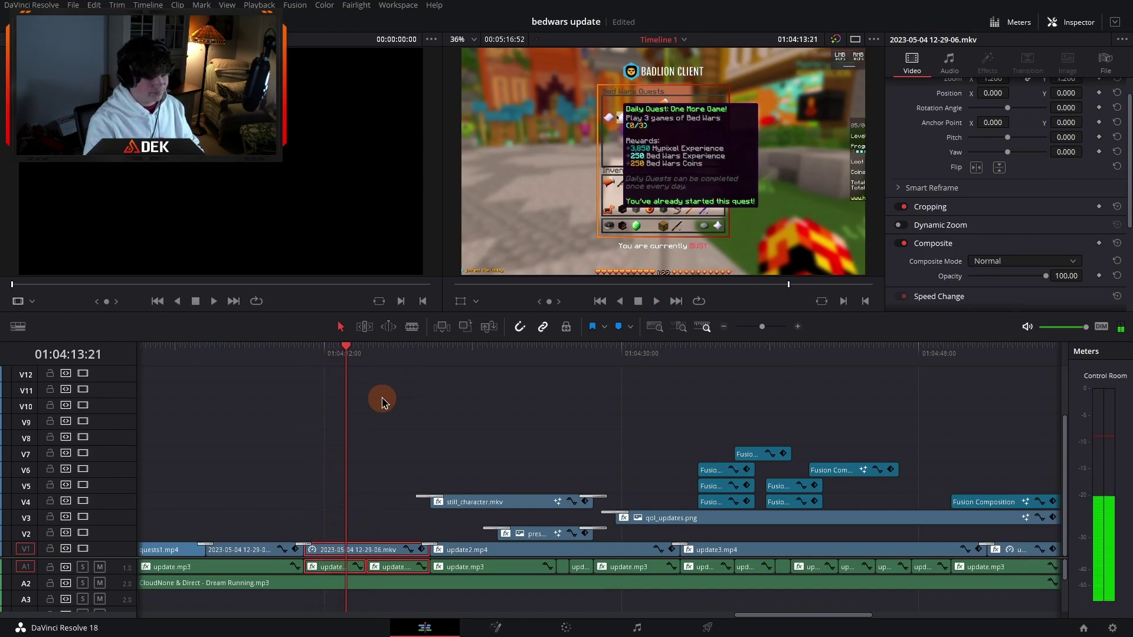
Step: Move the playhead to 01:04:24:15 to view the prestige image and still_character.mkv over update2.mp4
{"action": "left_click", "coordinate": [469, 351]}
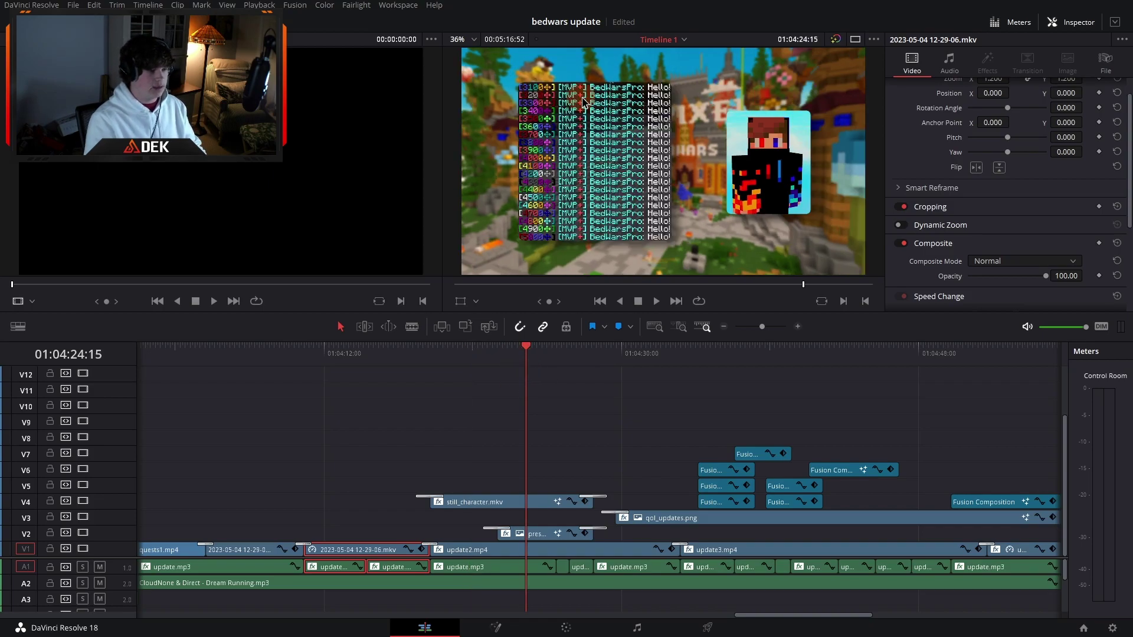
{"action": "scroll", "coordinate": [484, 560], "scroll_direction": "right", "scroll_amount": 5}
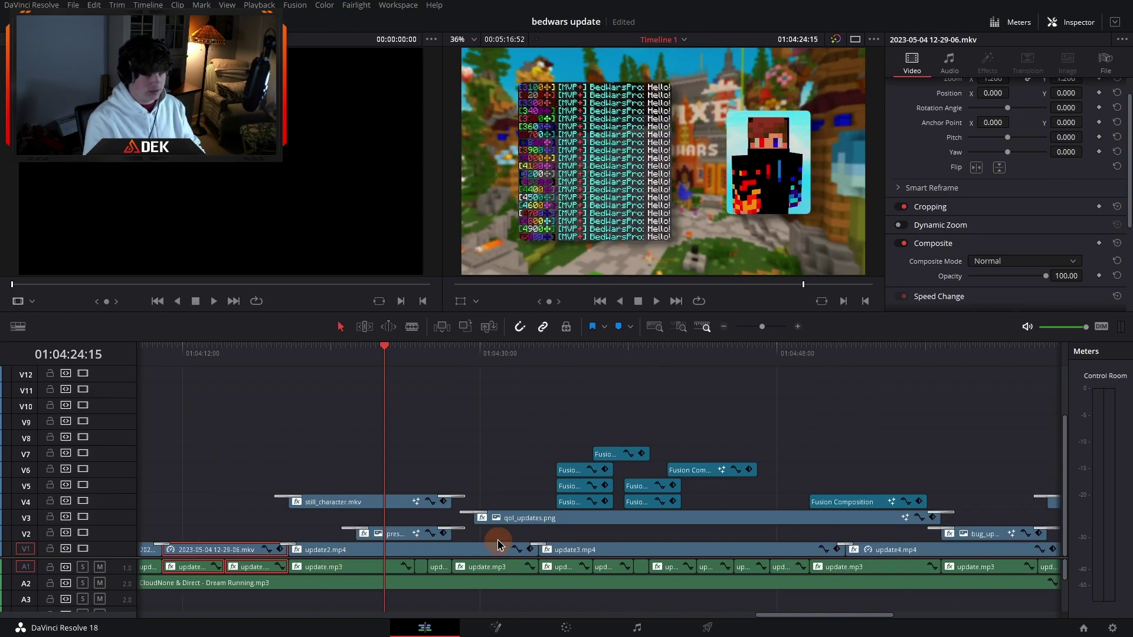
{"action": "scroll", "coordinate": [499, 538], "scroll_direction": "right", "scroll_amount": 4}
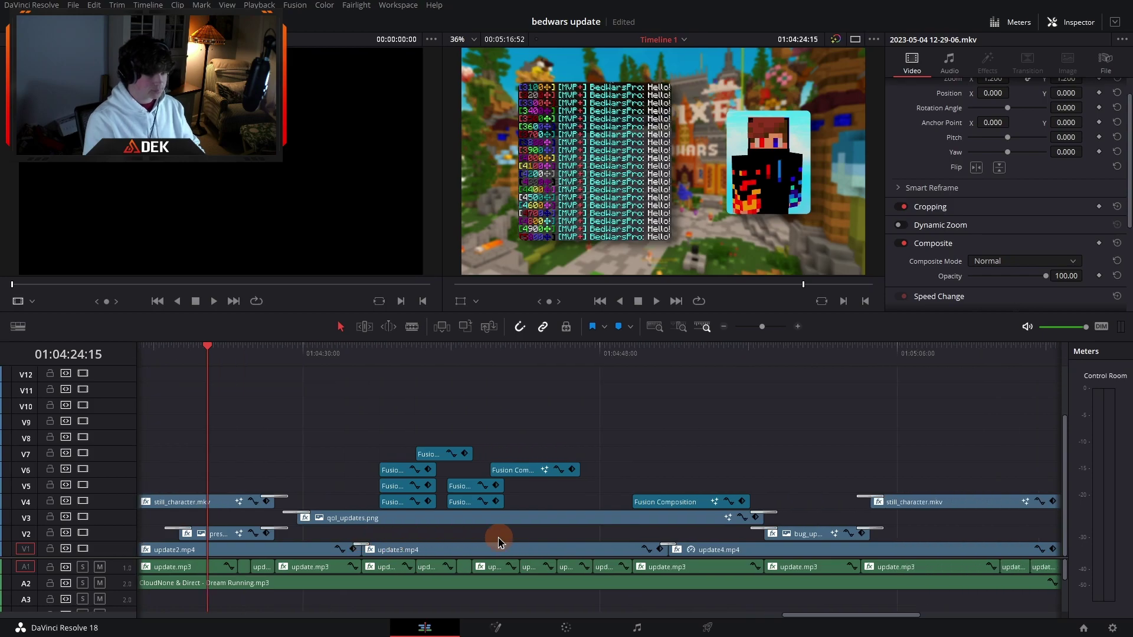
Step: Move the playhead to 01:04:31:41 and select the qol_updates.png clip on V3 for review
{"action": "left_click", "coordinate": [330, 354]}
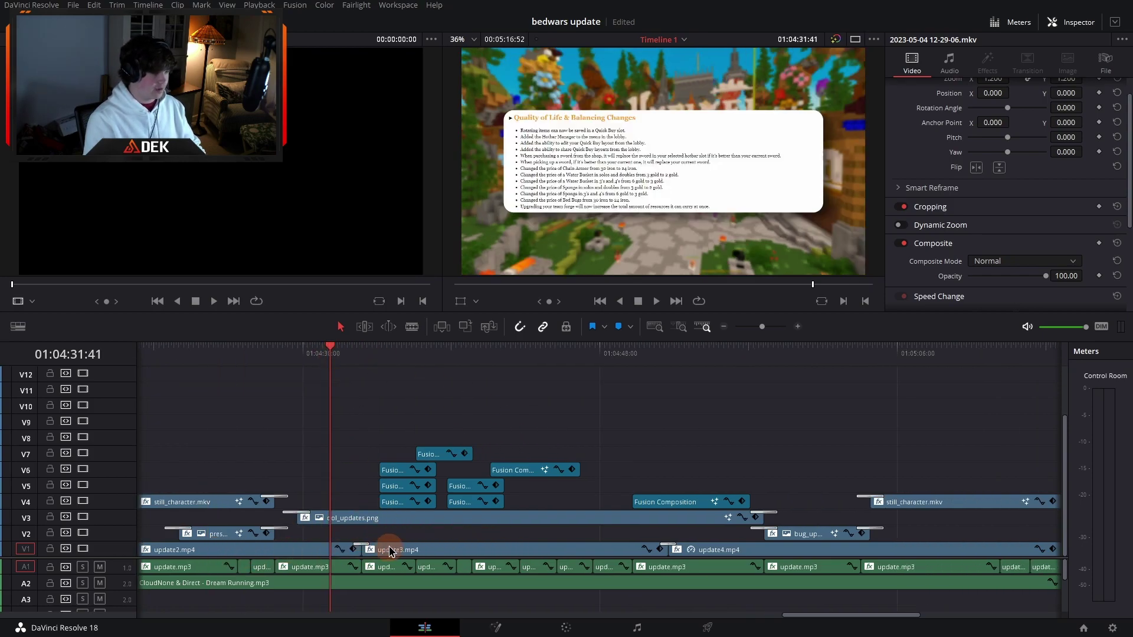
{"action": "scroll", "coordinate": [502, 555], "scroll_direction": "right", "scroll_amount": 1}
{"action": "scroll", "coordinate": [525, 549], "scroll_direction": "right", "scroll_amount": 6}
{"action": "scroll", "coordinate": [502, 551], "scroll_direction": "left", "scroll_amount": 12}
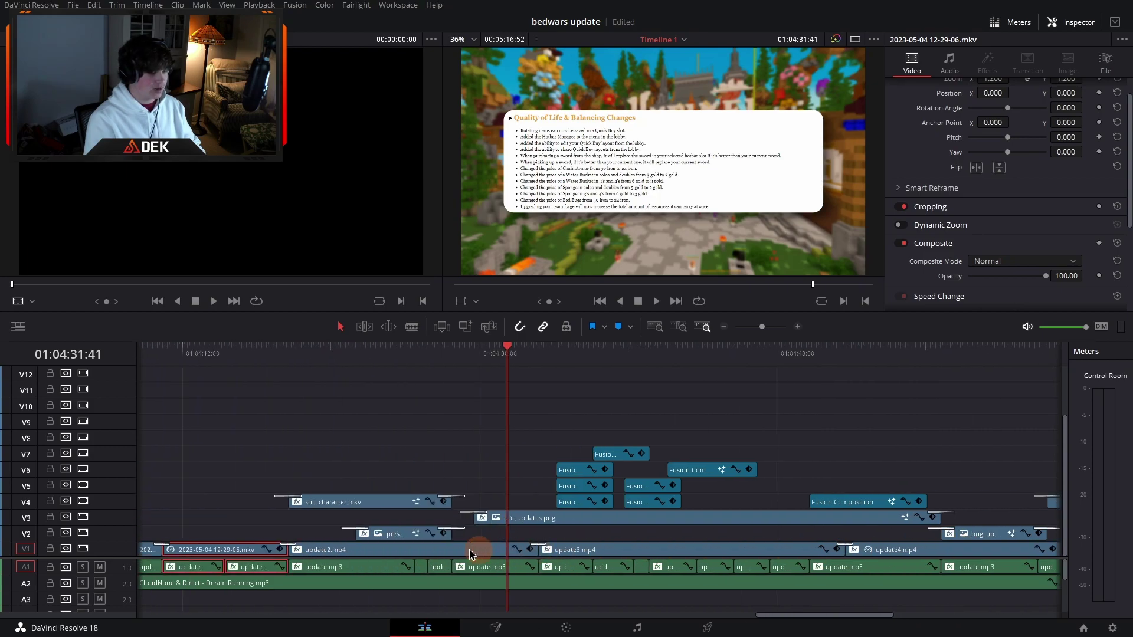
{"action": "scroll", "coordinate": [943, 521], "scroll_direction": "right", "scroll_amount": 5}
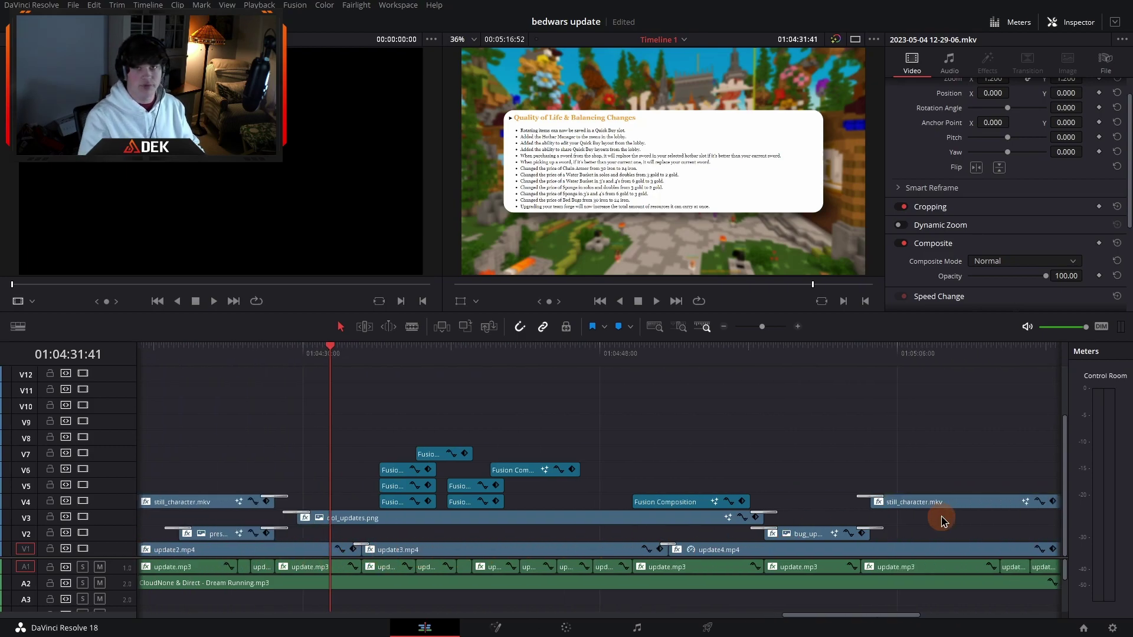
{"action": "scroll", "coordinate": [408, 475], "scroll_direction": "left", "scroll_amount": 4}
{"action": "left_click", "coordinate": [486, 519]}
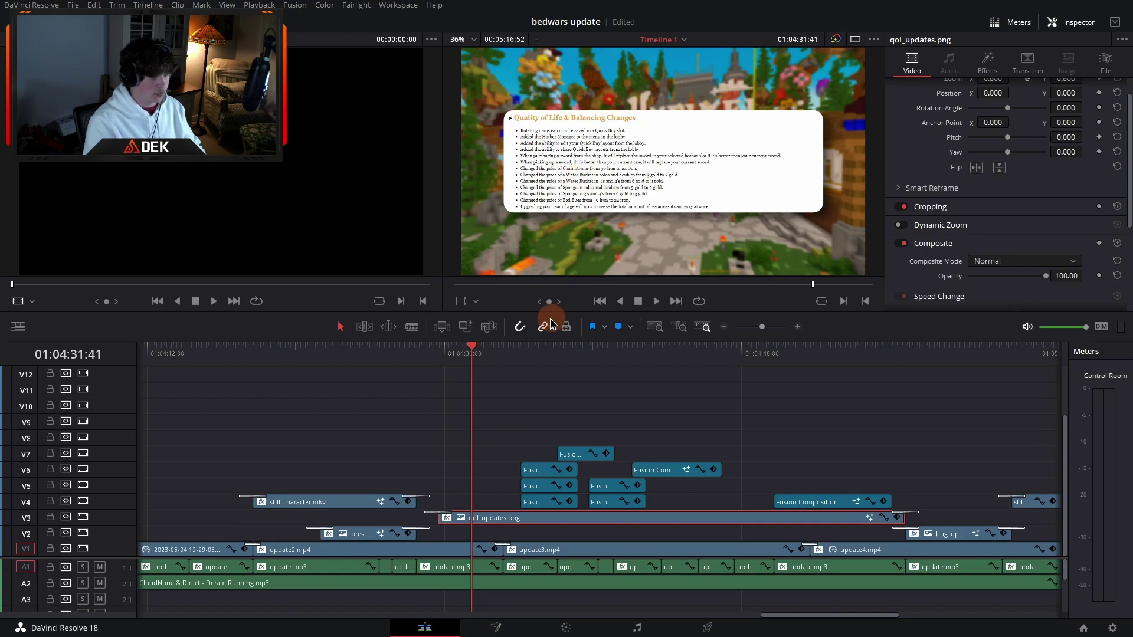
Step: Select the Fusion Composition highlights above qol_updates.png and preview their animation from 01:04:34:06
{"action": "left_click_drag", "start_coordinate": [522, 419], "coordinate": [813, 505]}
{"action": "left_click", "coordinate": [512, 353]}
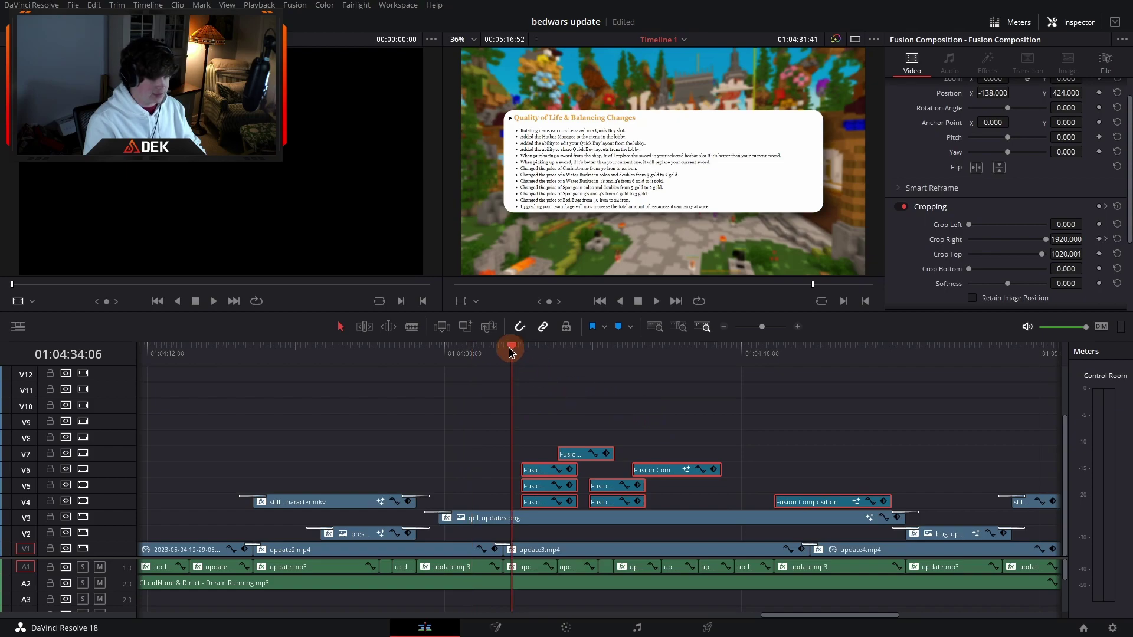
{"action": "key", "text": "space"}
{"action": "left_click", "coordinate": [660, 406]}
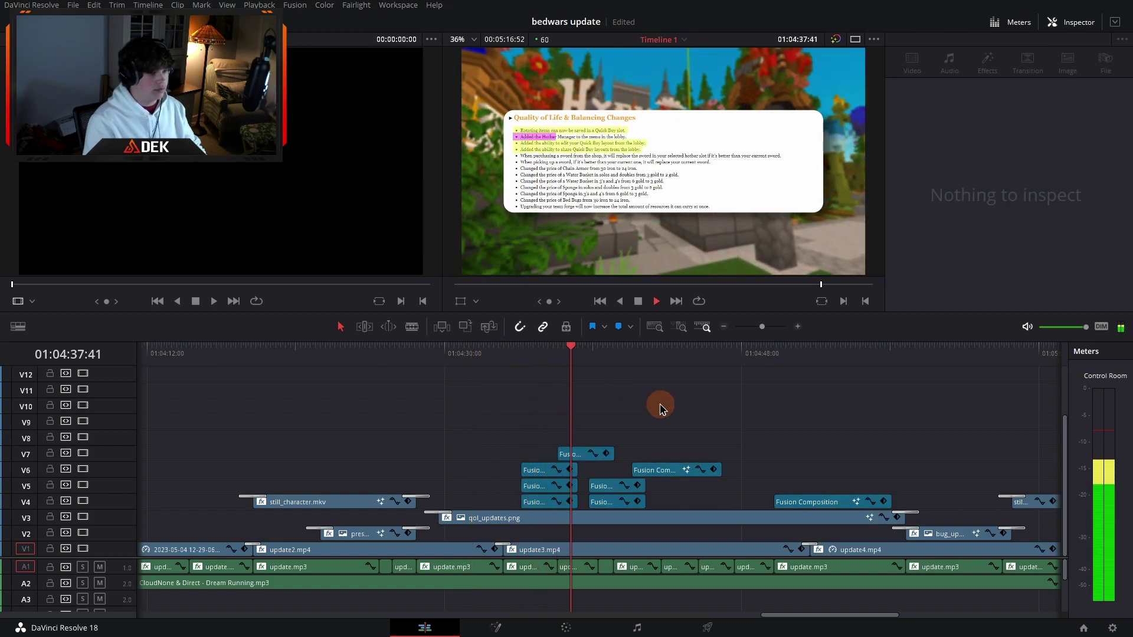
{"action": "key", "text": "space"}
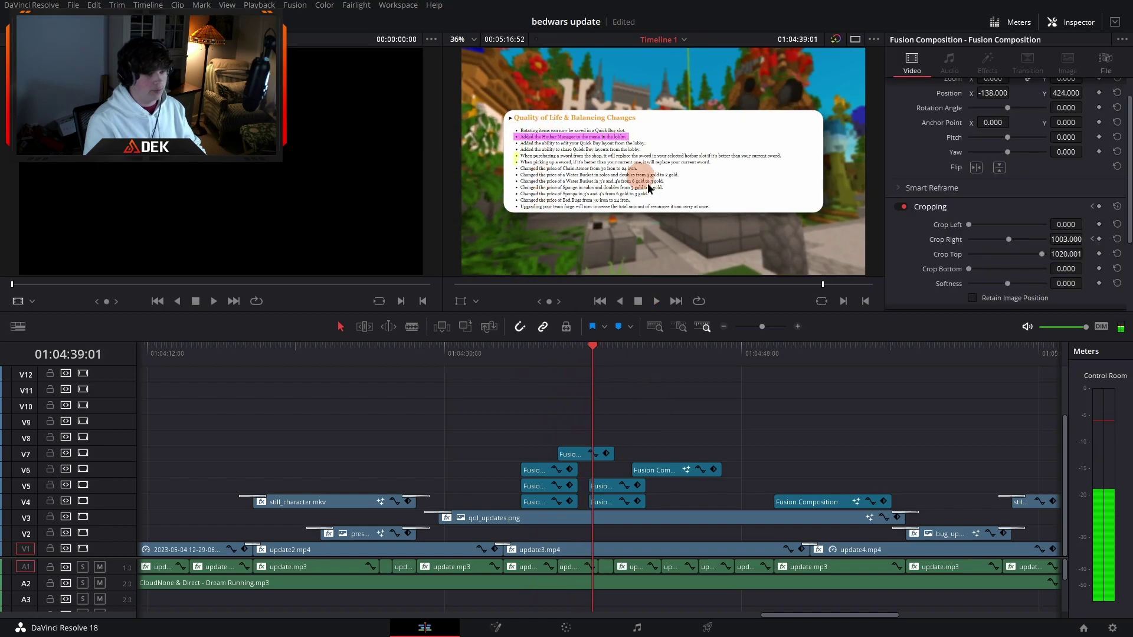
Step: Enlarge the timeline scale and preview the bug_update.png clip on V2 from 01:04:59:19
{"action": "scroll", "coordinate": [630, 413], "scroll_direction": "right", "scroll_amount": 3}
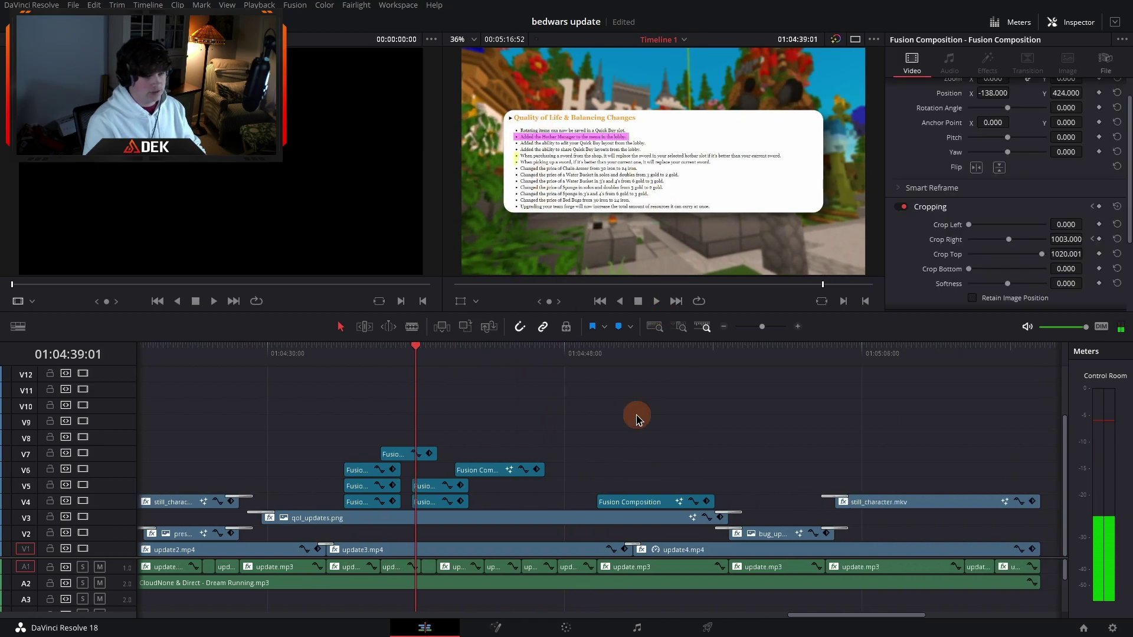
{"action": "left_click", "coordinate": [798, 327]}
{"action": "scroll", "coordinate": [784, 374], "scroll_direction": "right", "scroll_amount": 10}
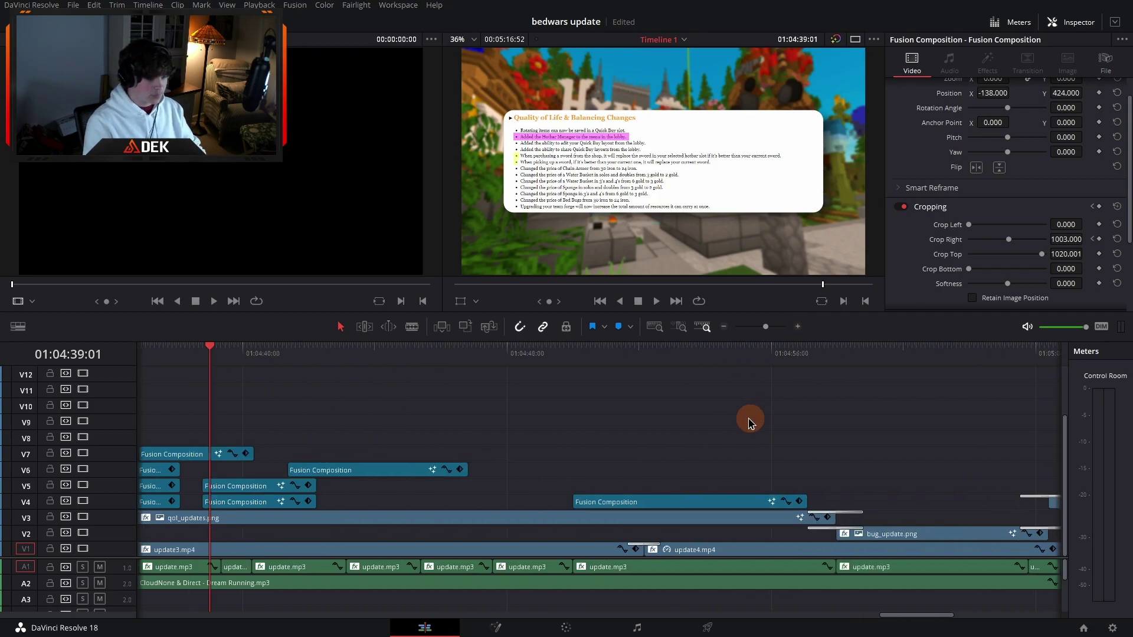
{"action": "scroll", "coordinate": [625, 497], "scroll_direction": "right", "scroll_amount": 6}
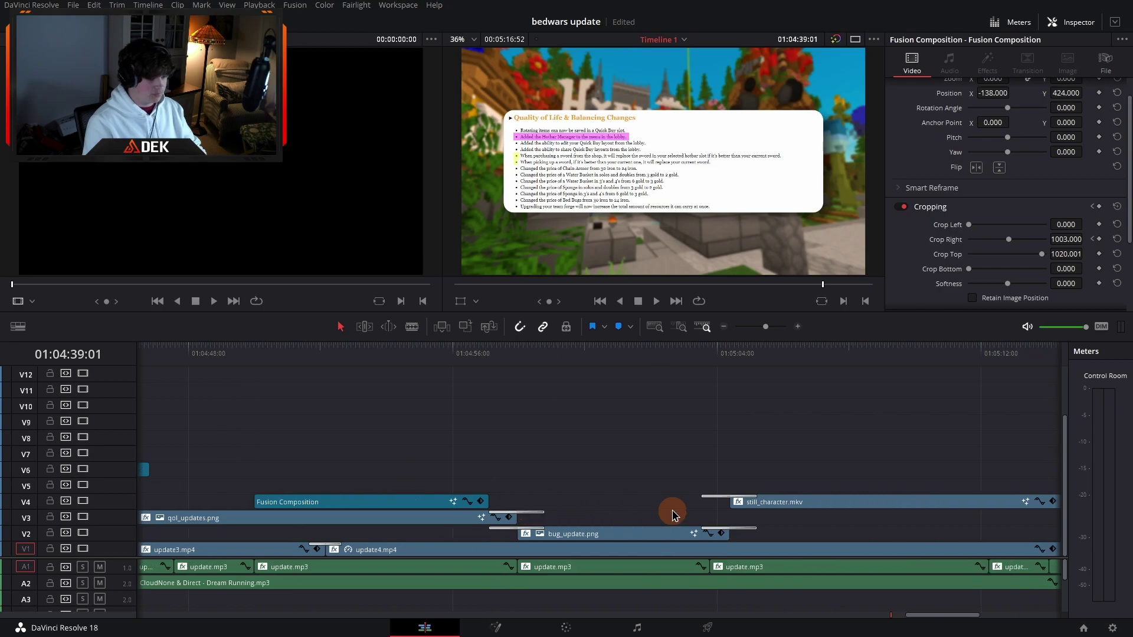
{"action": "left_click", "coordinate": [563, 350]}
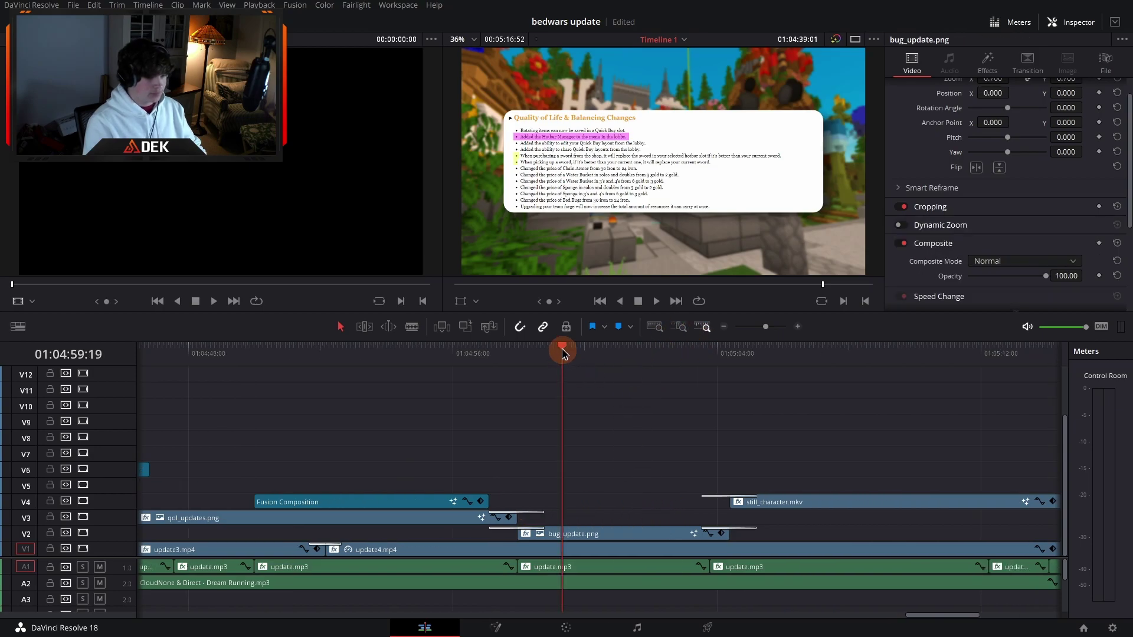
{"action": "key", "text": "space"}
{"action": "scroll", "coordinate": [608, 379], "scroll_direction": "right", "scroll_amount": 4}
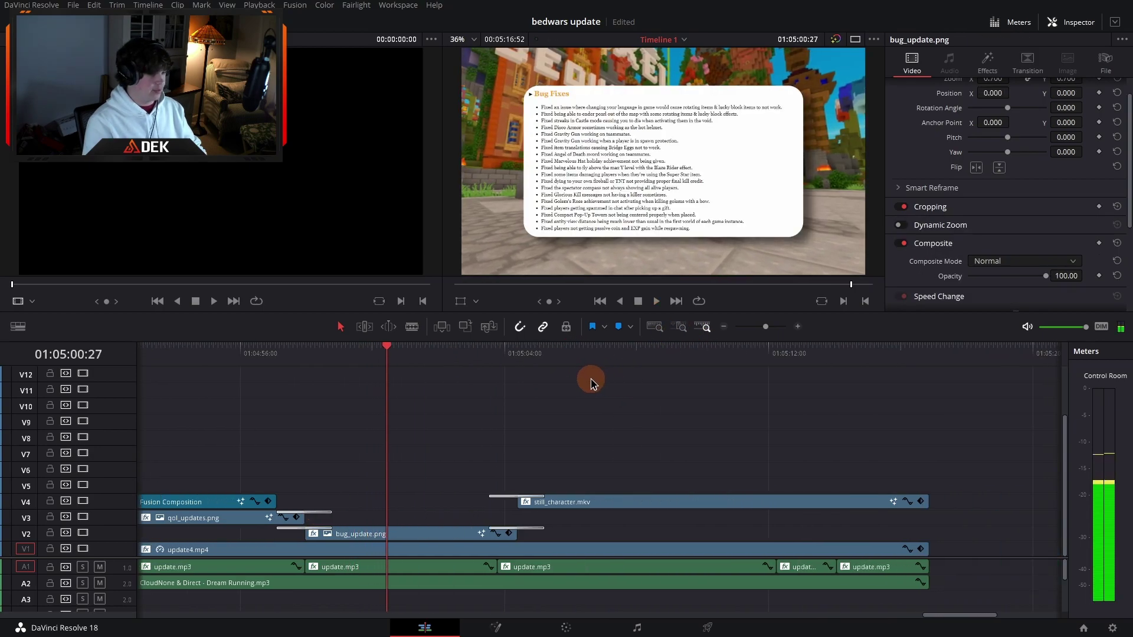
Step: Review the closing still_character.mkv clip on V4 at 01:05:08:07 and 01:05:15:22
{"action": "left_click", "coordinate": [562, 353]}
{"action": "left_click", "coordinate": [796, 353]}
{"action": "left_click", "coordinate": [877, 371]}
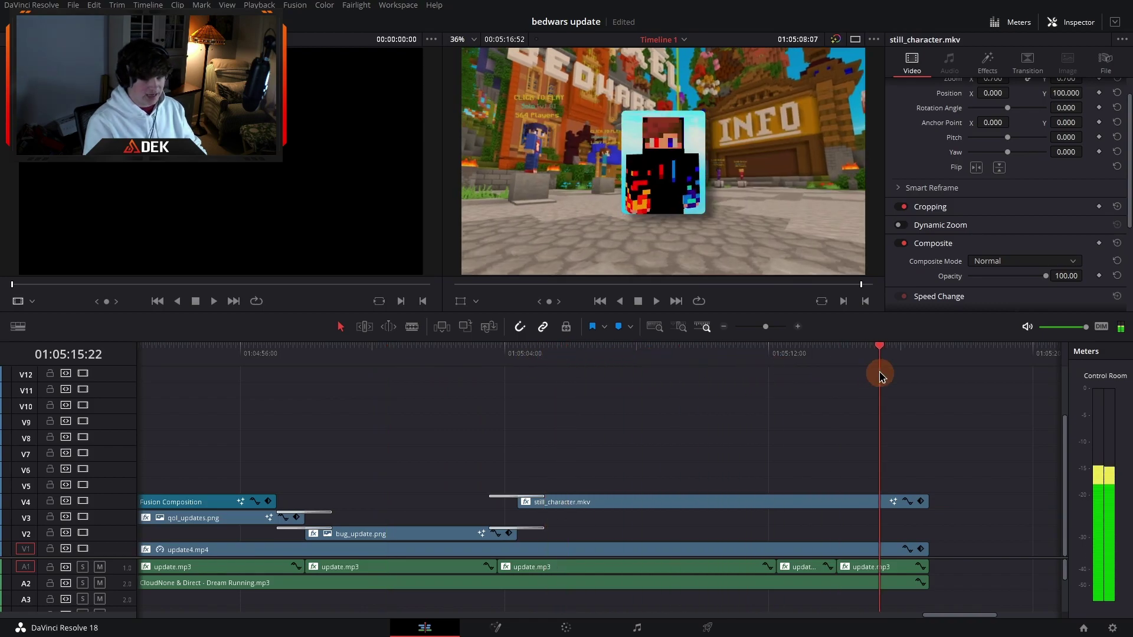
Step: Fit the full extent of the edit in the timeline view with compact video tracks
{"action": "scroll", "coordinate": [868, 455], "scroll_direction": "up", "scroll_amount": 3}
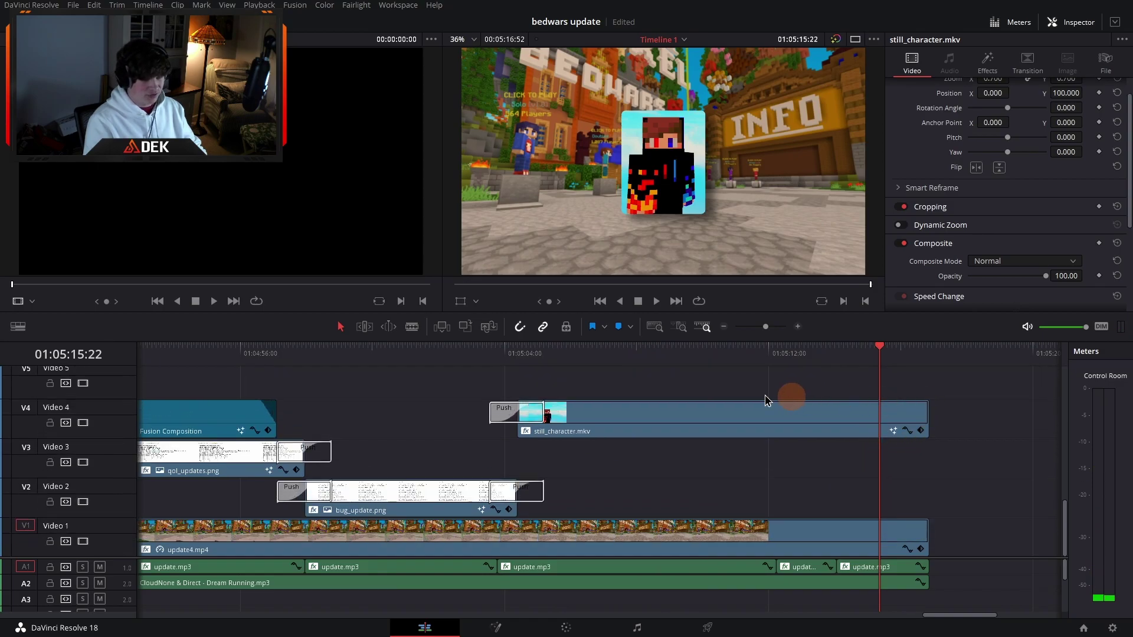
{"action": "left_click", "coordinate": [723, 326]}
{"action": "left_click", "coordinate": [654, 326]}
{"action": "scroll", "coordinate": [647, 435], "scroll_direction": "down", "scroll_amount": 4}
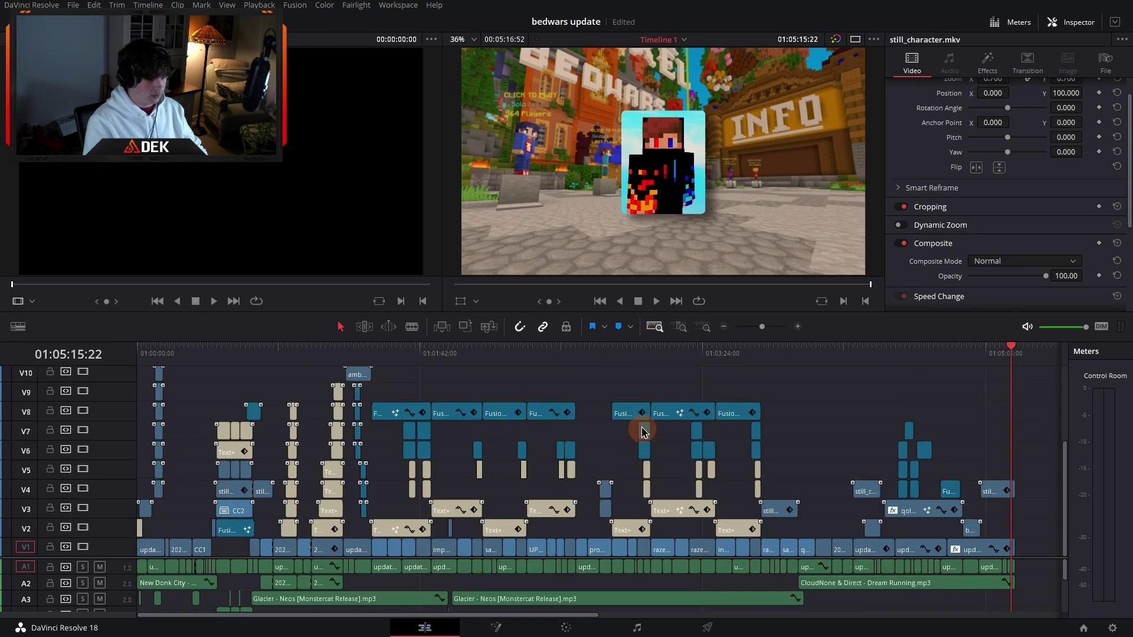
Step: Turn on the dual-screen layout and raise the divider between video and audio tracks to show V16 through A8
{"action": "left_click", "coordinate": [394, 5]}
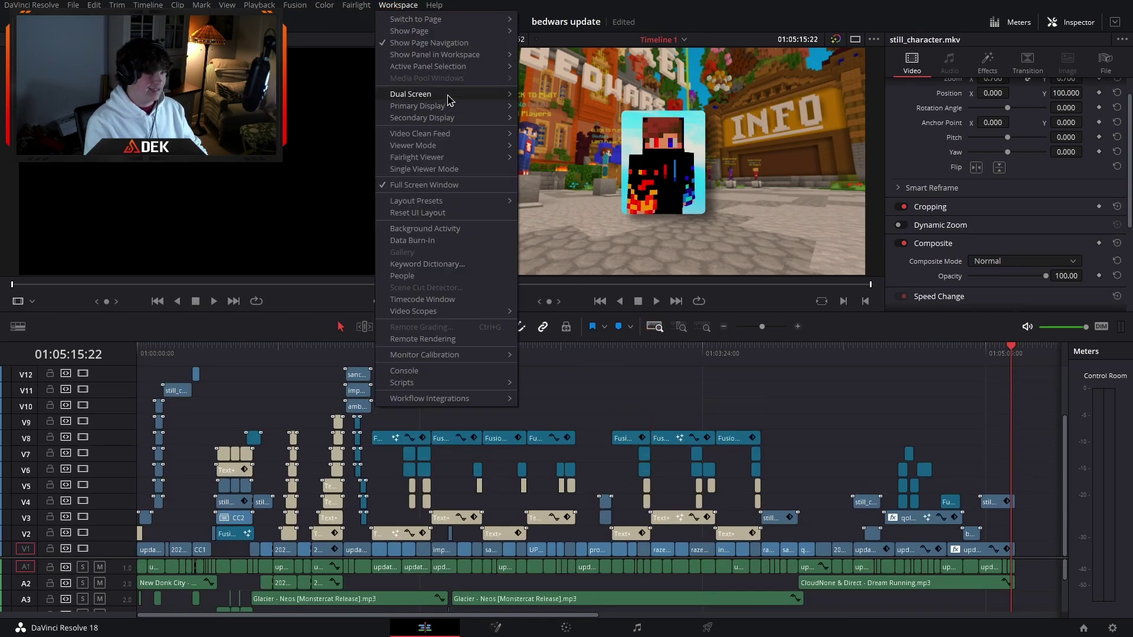
{"action": "left_click", "coordinate": [534, 104]}
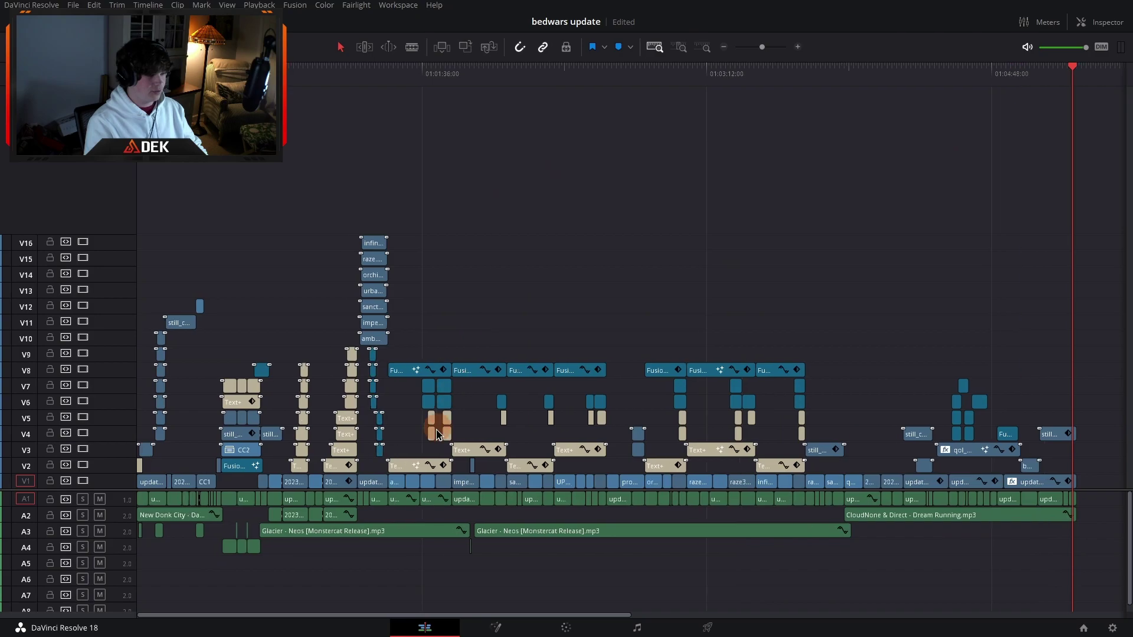
{"action": "left_click_drag", "start_coordinate": [432, 490], "coordinate": [432, 418]}
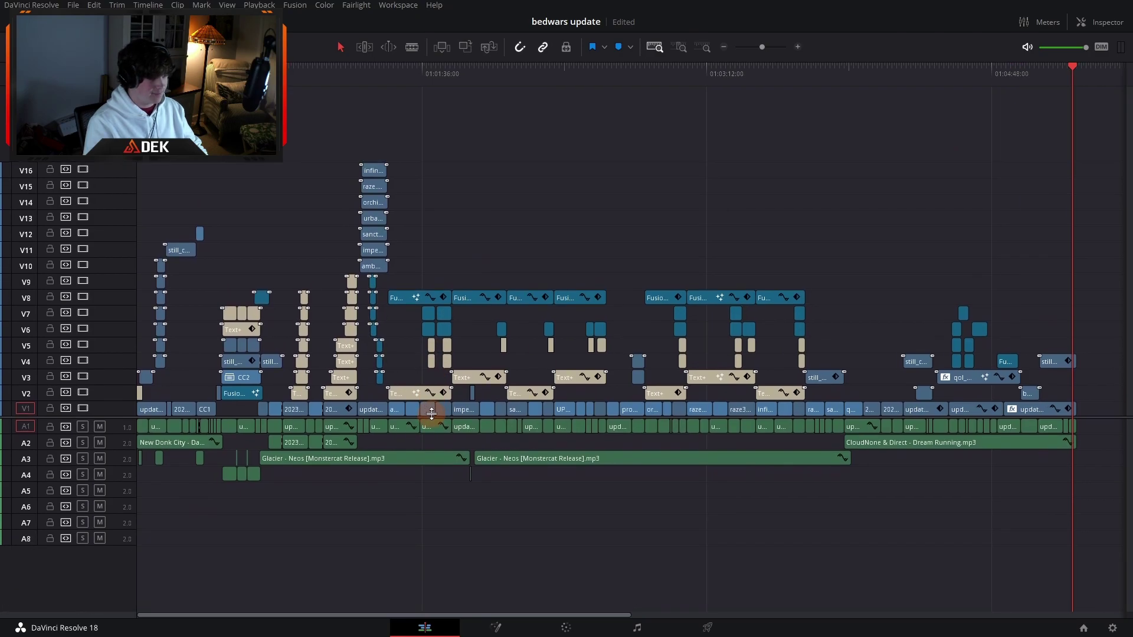